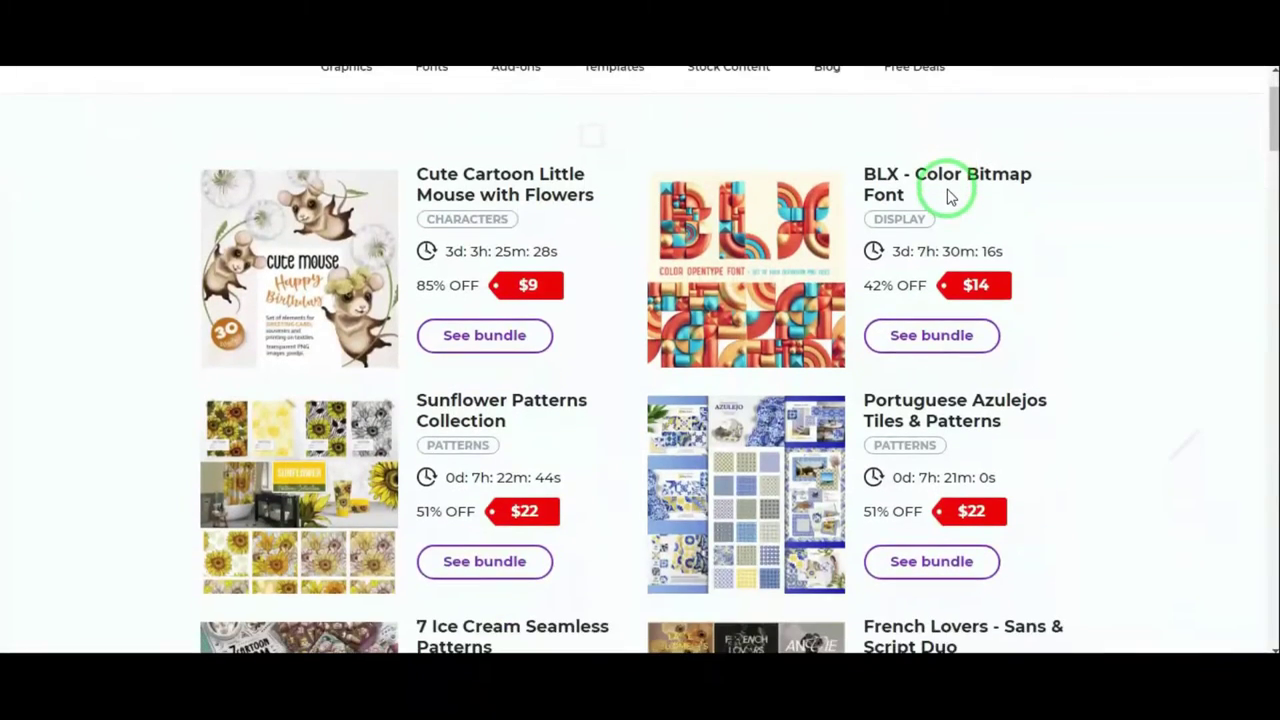
Scroll through the Sell Your Graphic Designs page and its seller upload form
scroll(950, 197, down, 3)
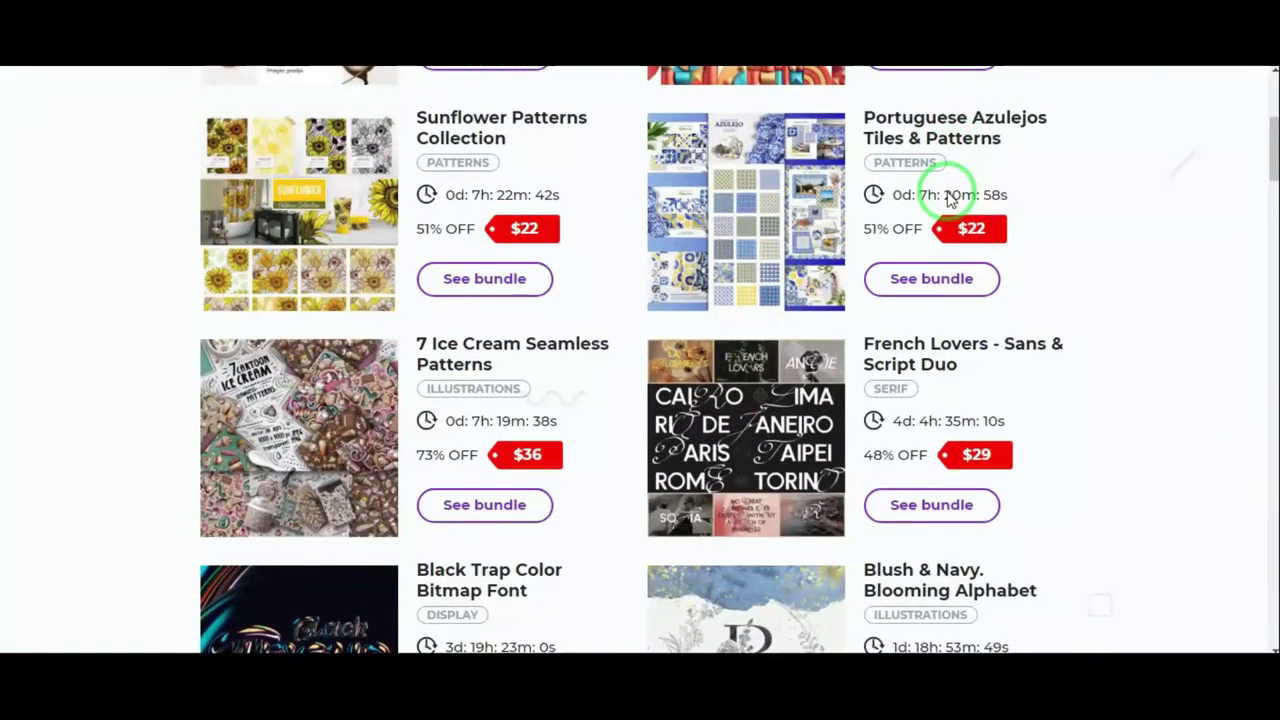
scroll(950, 197, down, 2)
scroll(950, 197, down, 1)
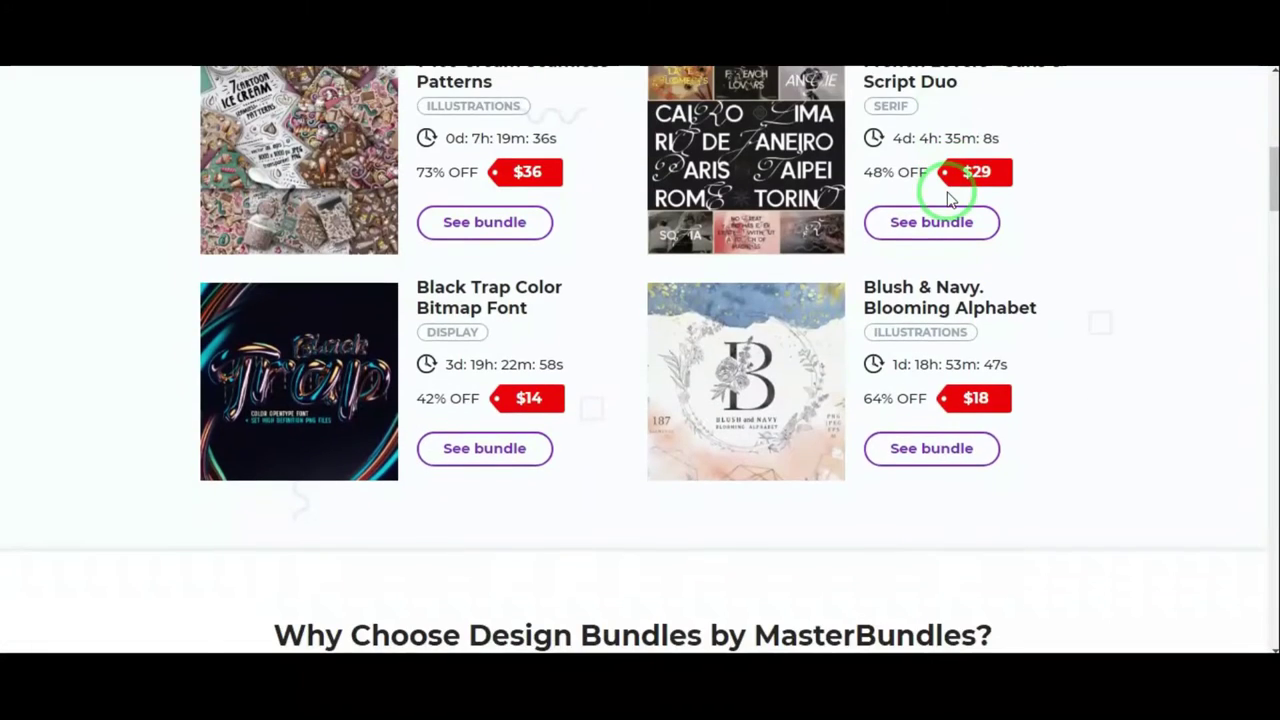
scroll(950, 197, down, 2)
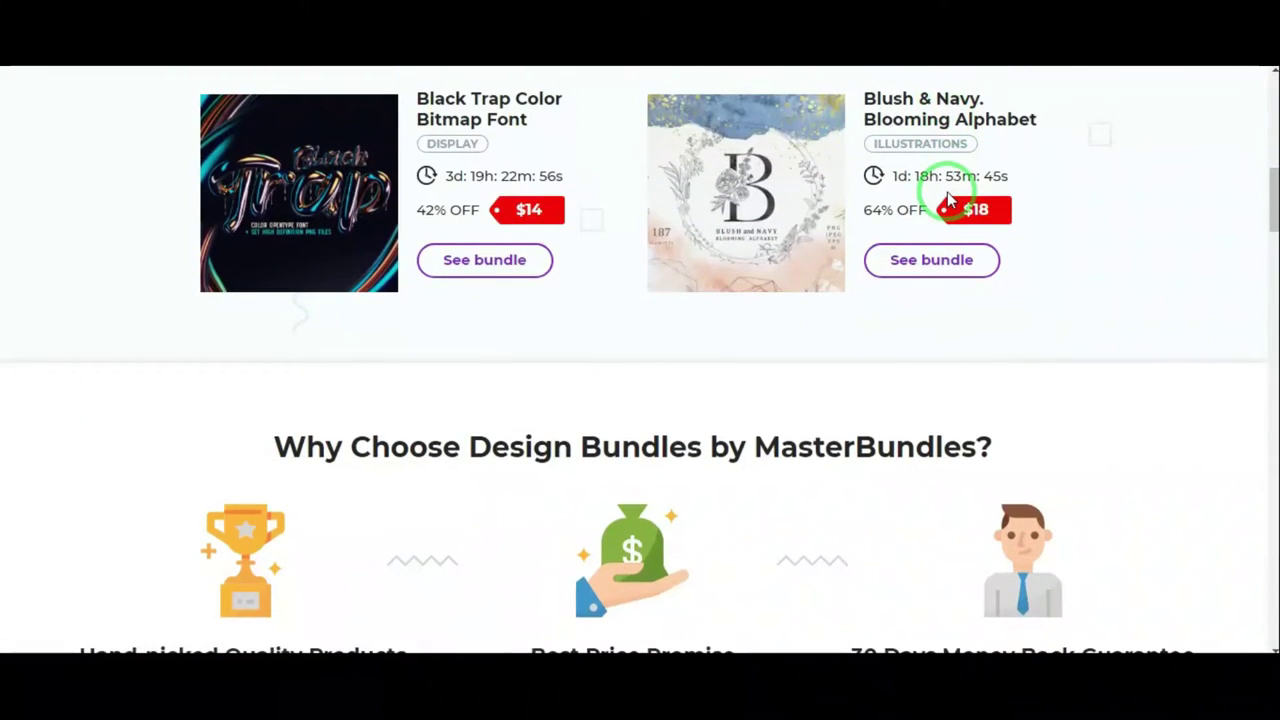
scroll(950, 200, down, 3)
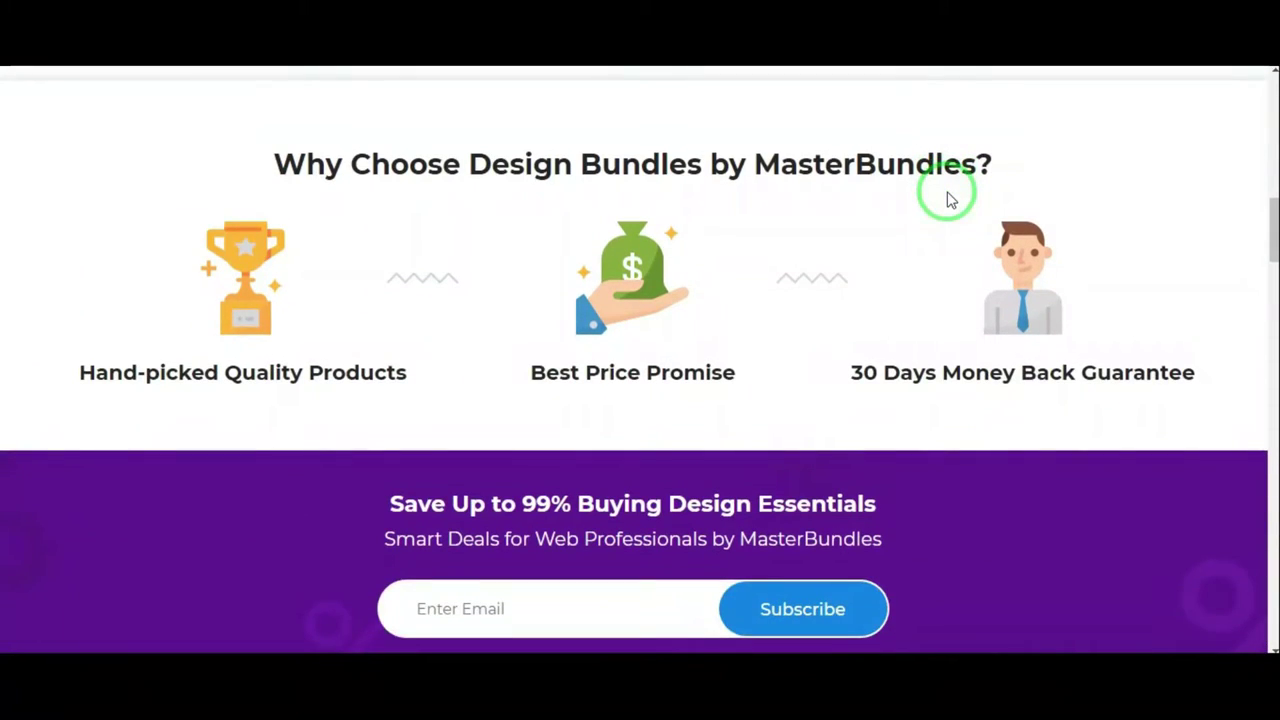
scroll(950, 199, down, 2)
scroll(950, 197, down, 7)
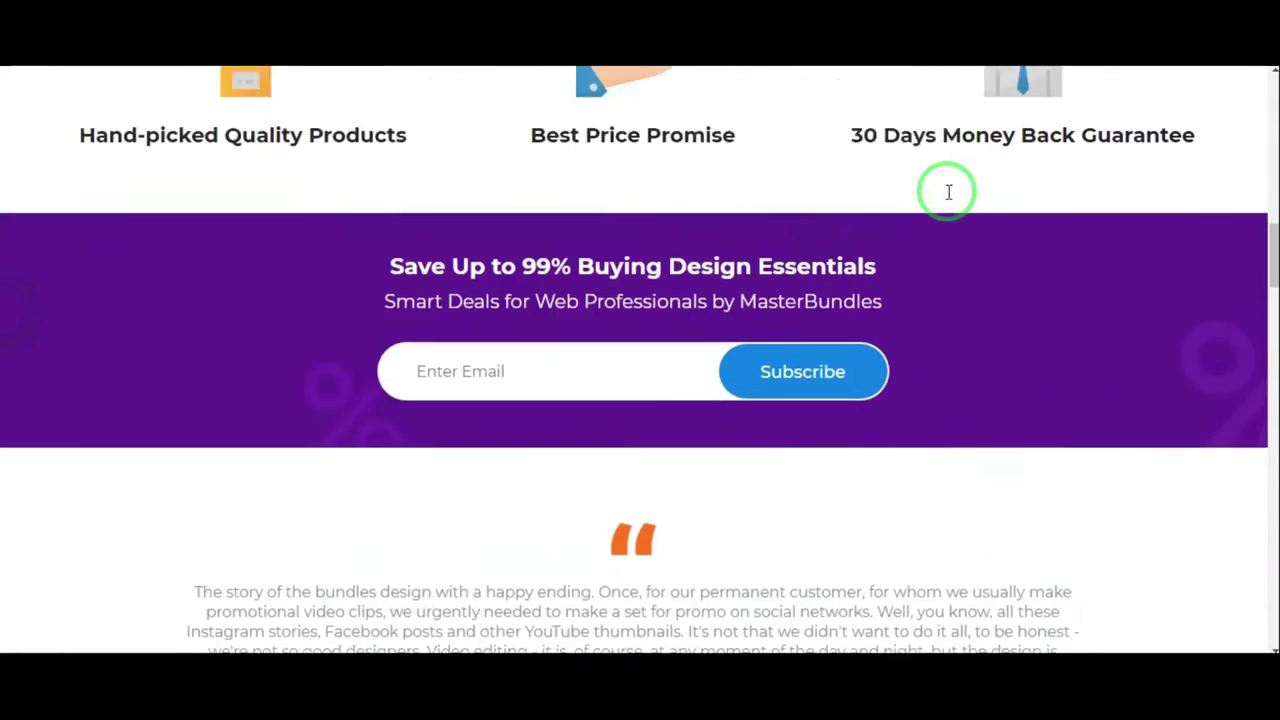
scroll(950, 199, down, 6)
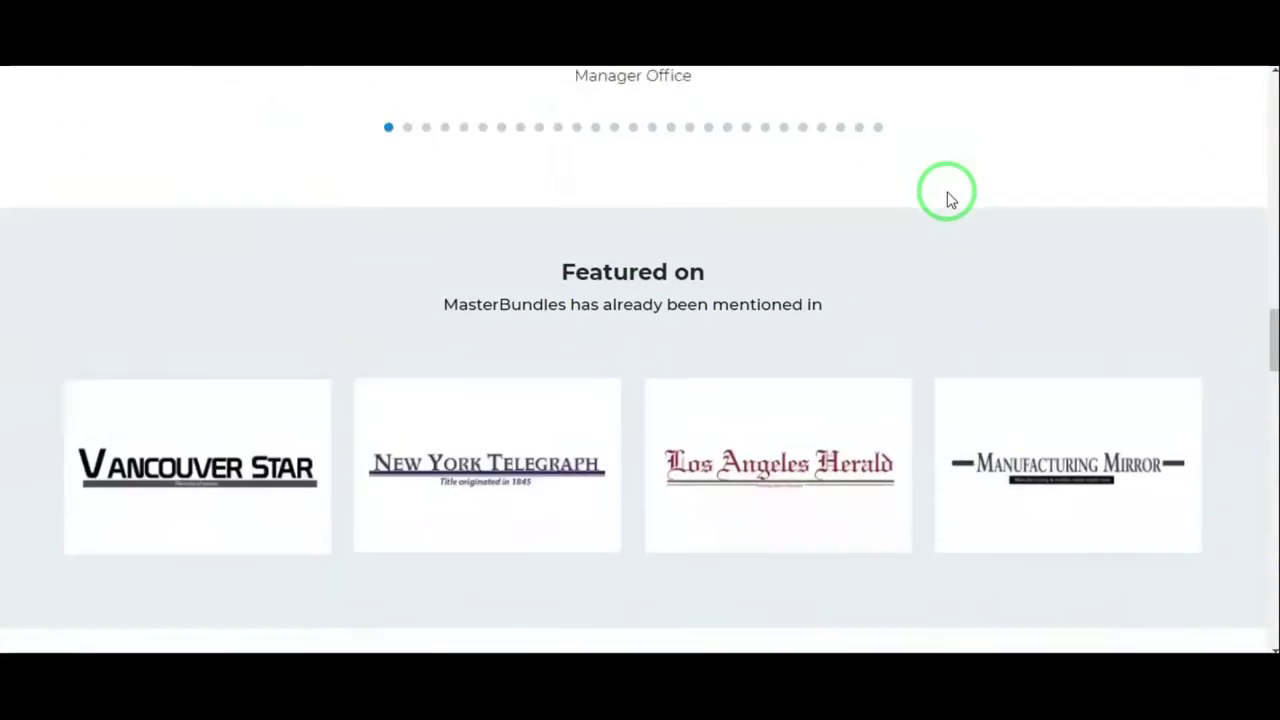
scroll(950, 200, down, 3)
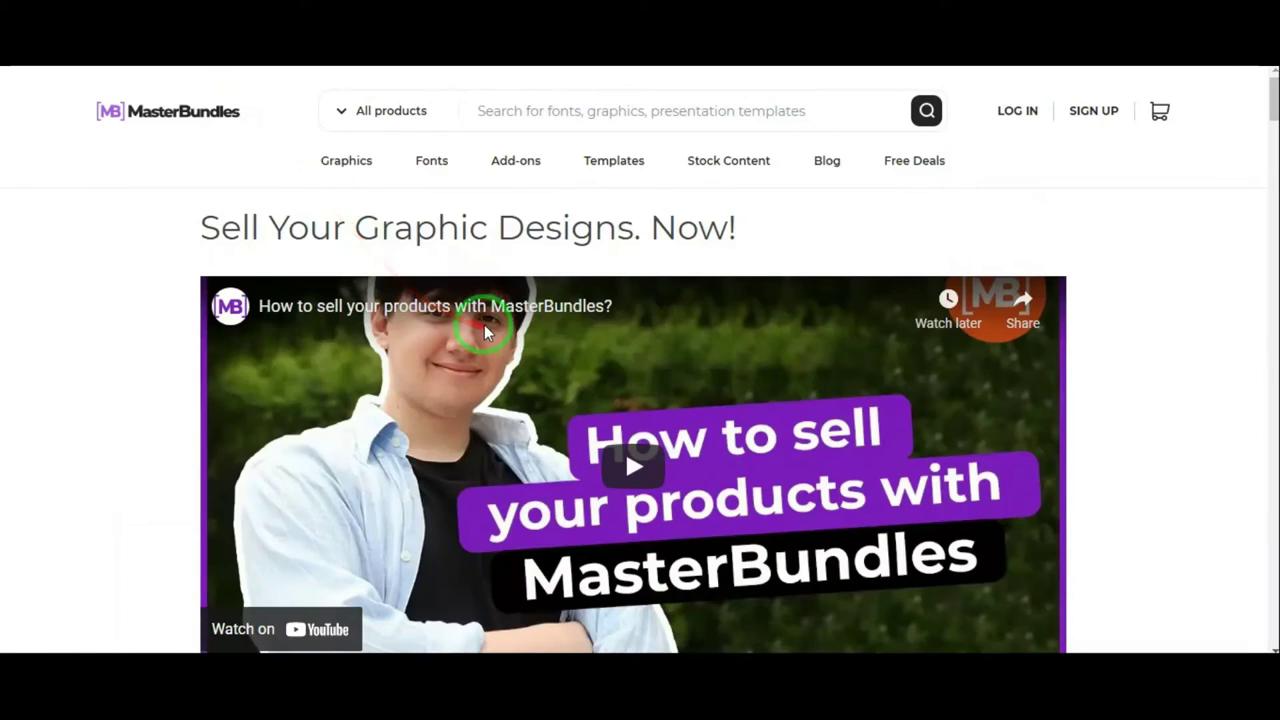
scroll(480, 328, down, 1)
scroll(483, 330, up, 1)
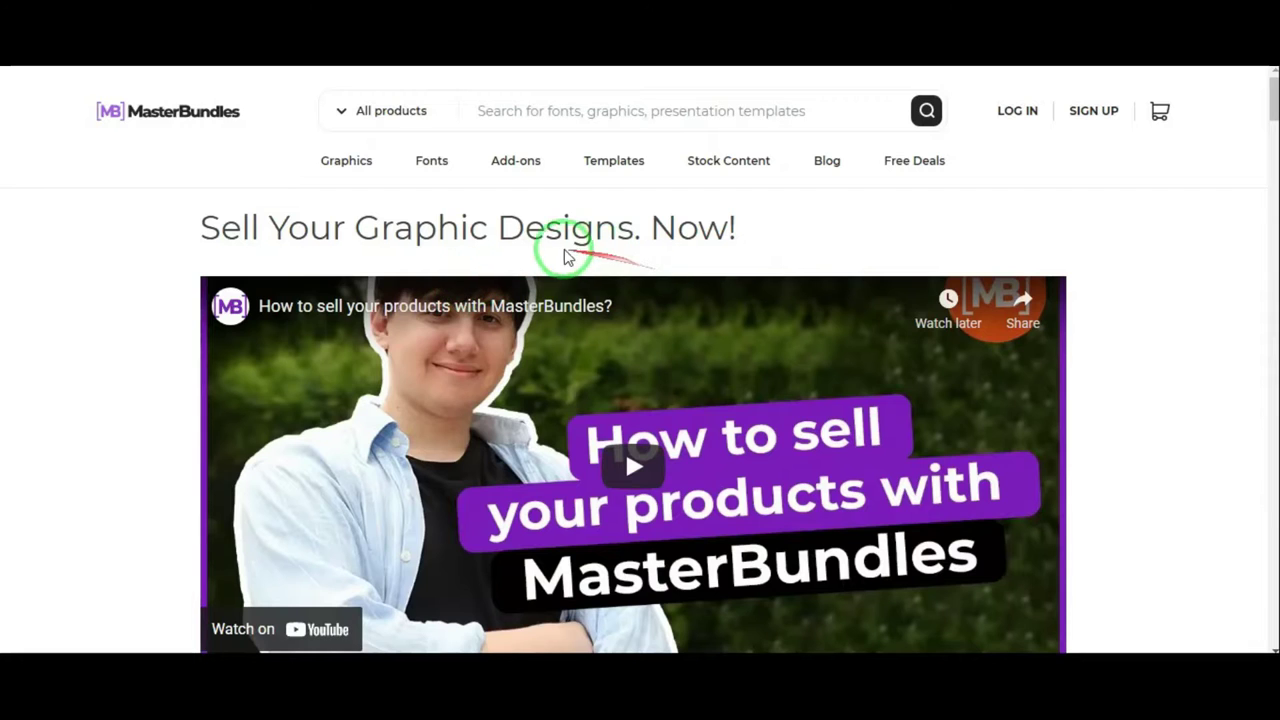
scroll(940, 268, down, 3)
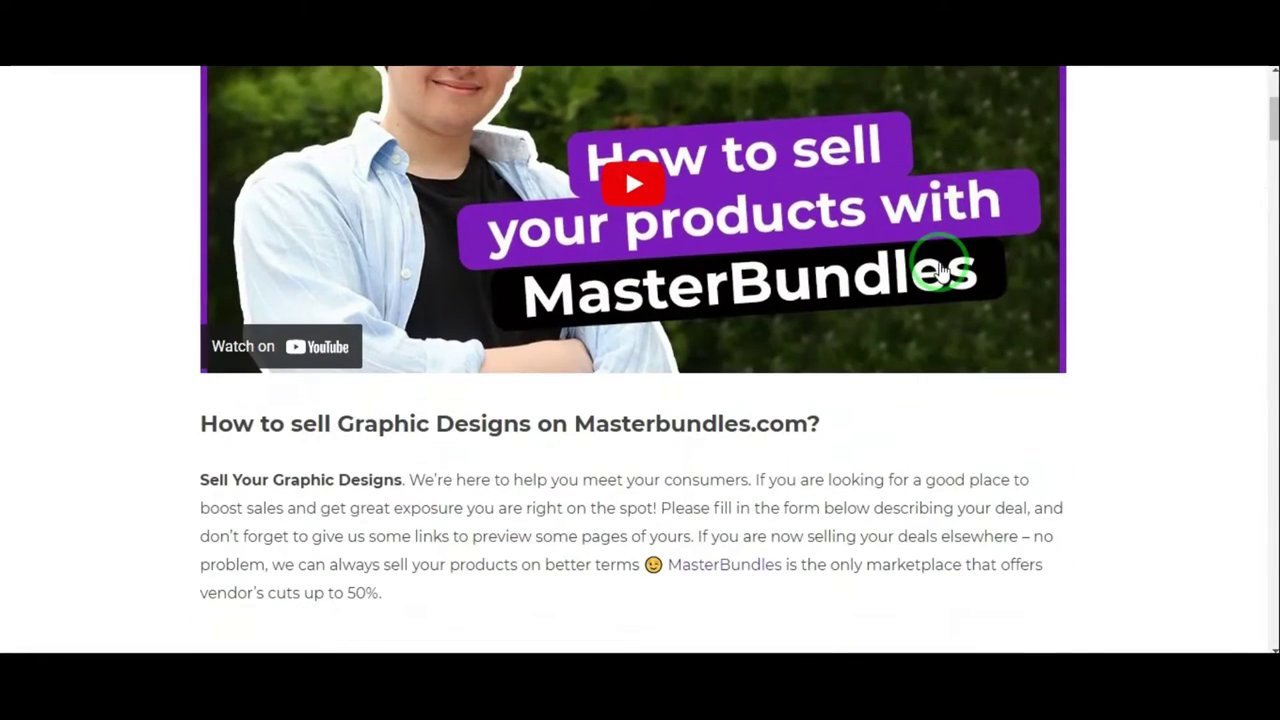
scroll(940, 268, down, 4)
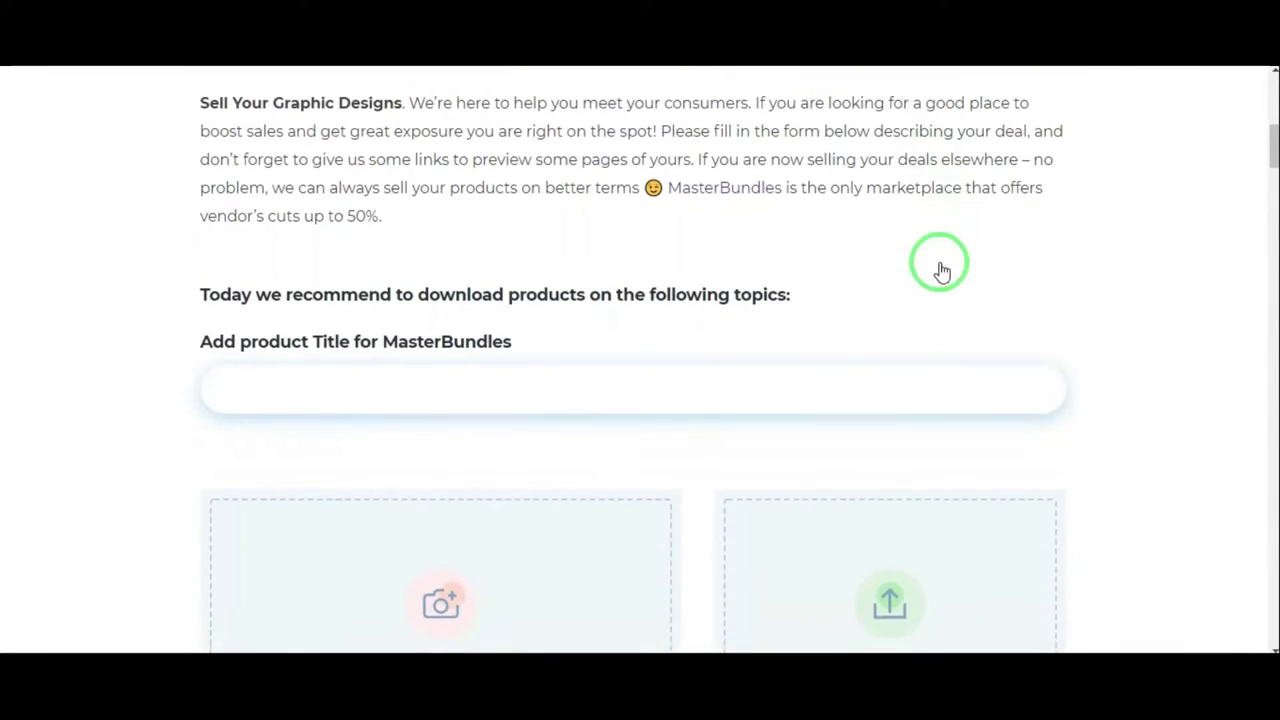
scroll(940, 268, down, 3)
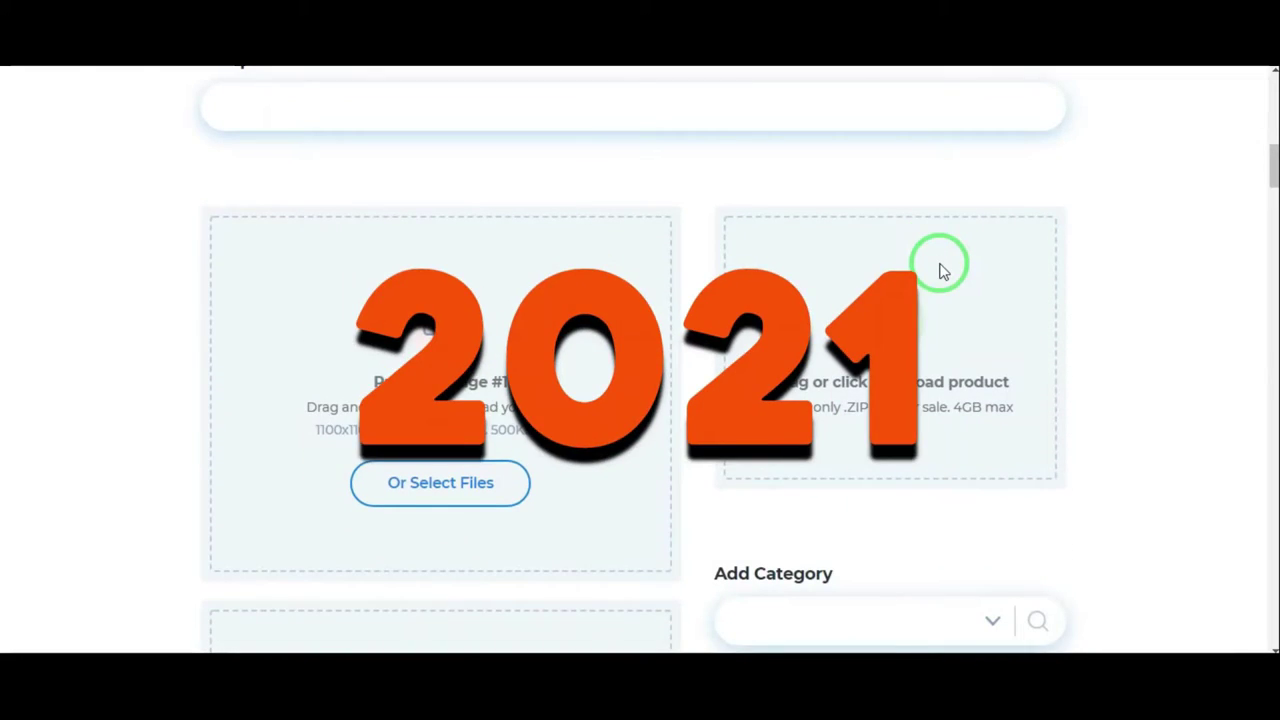
scroll(940, 268, down, 2)
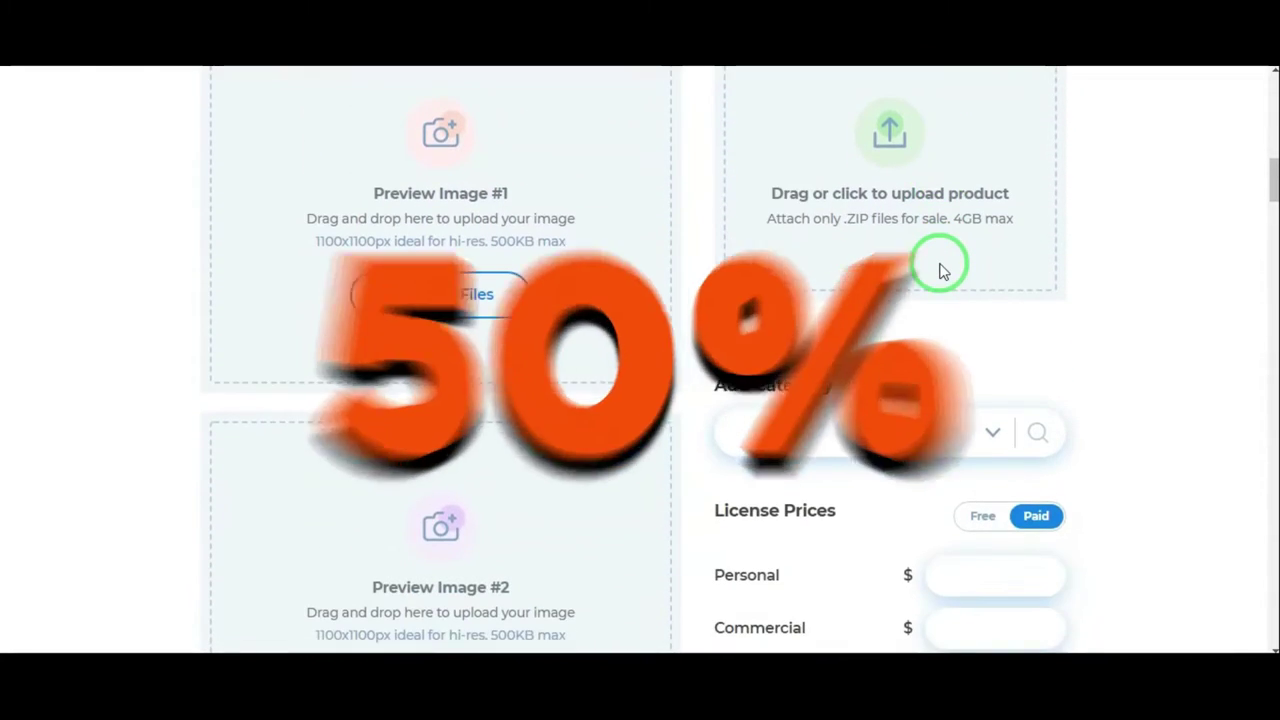
scroll(940, 268, down, 1)
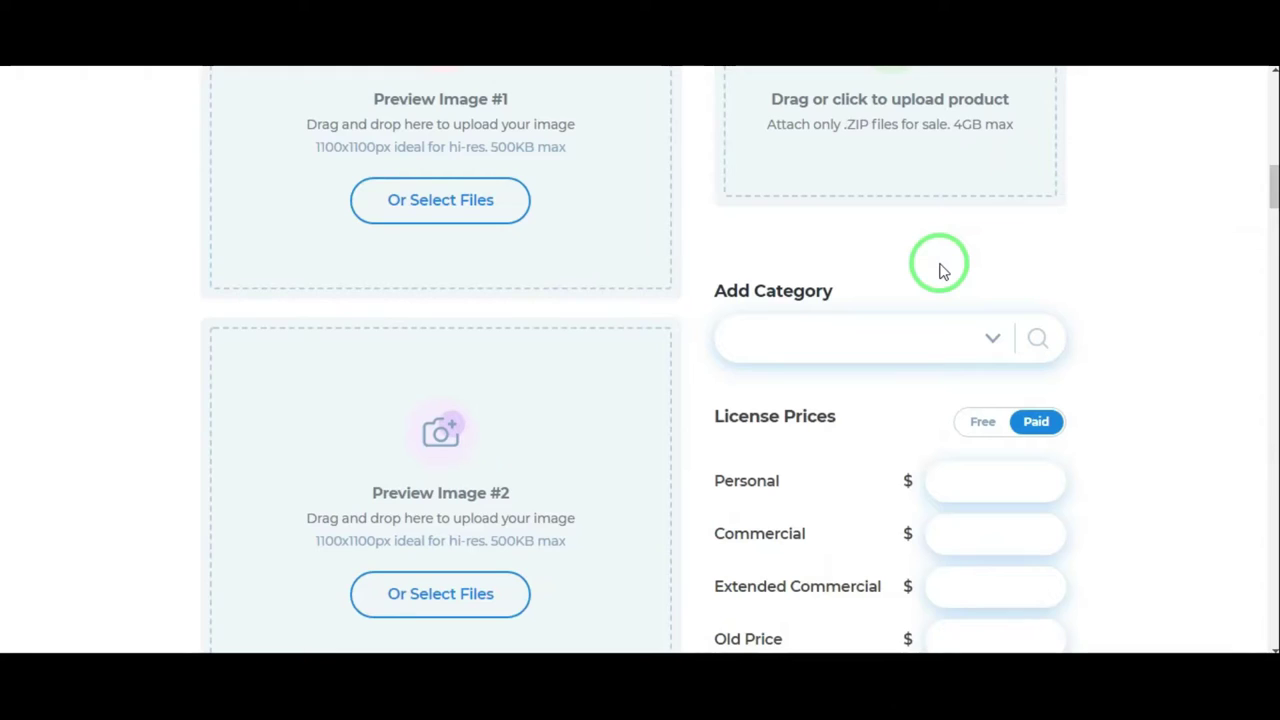
scroll(940, 268, down, 1)
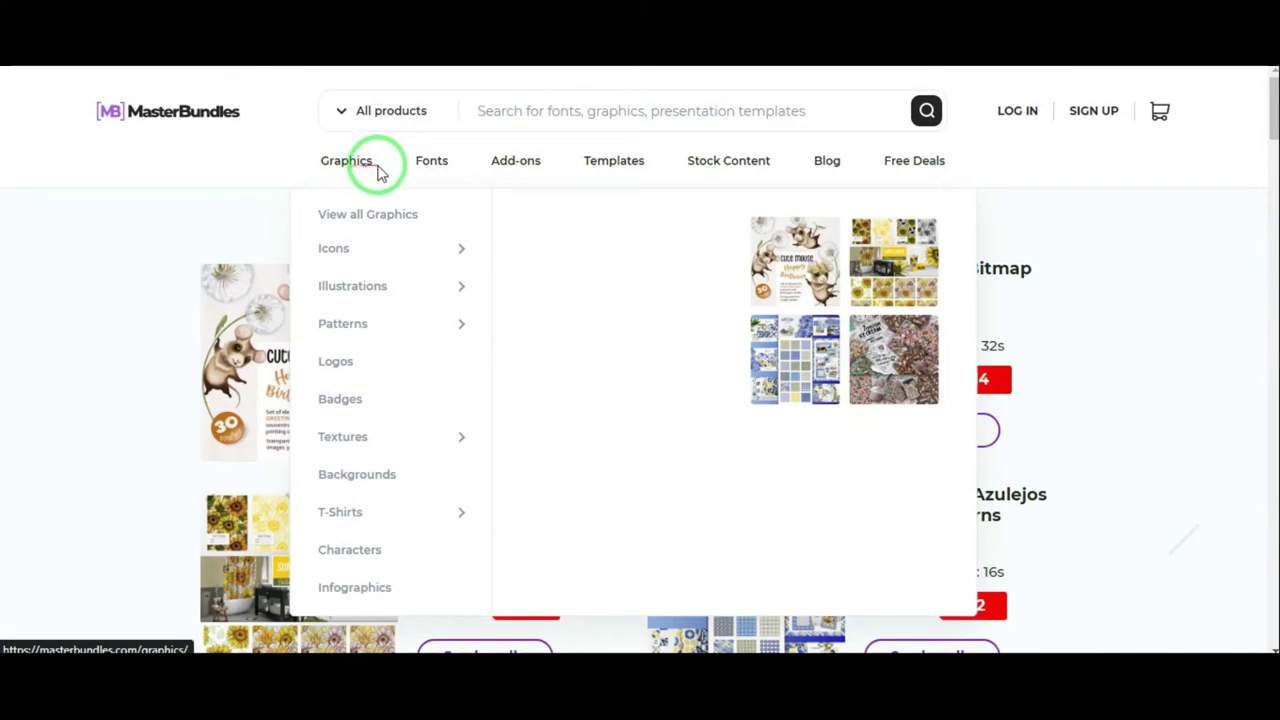
Preview the Fonts, Add-ons, Templates and Stock Content category menus in the nav bar
mouse_move(430, 166)
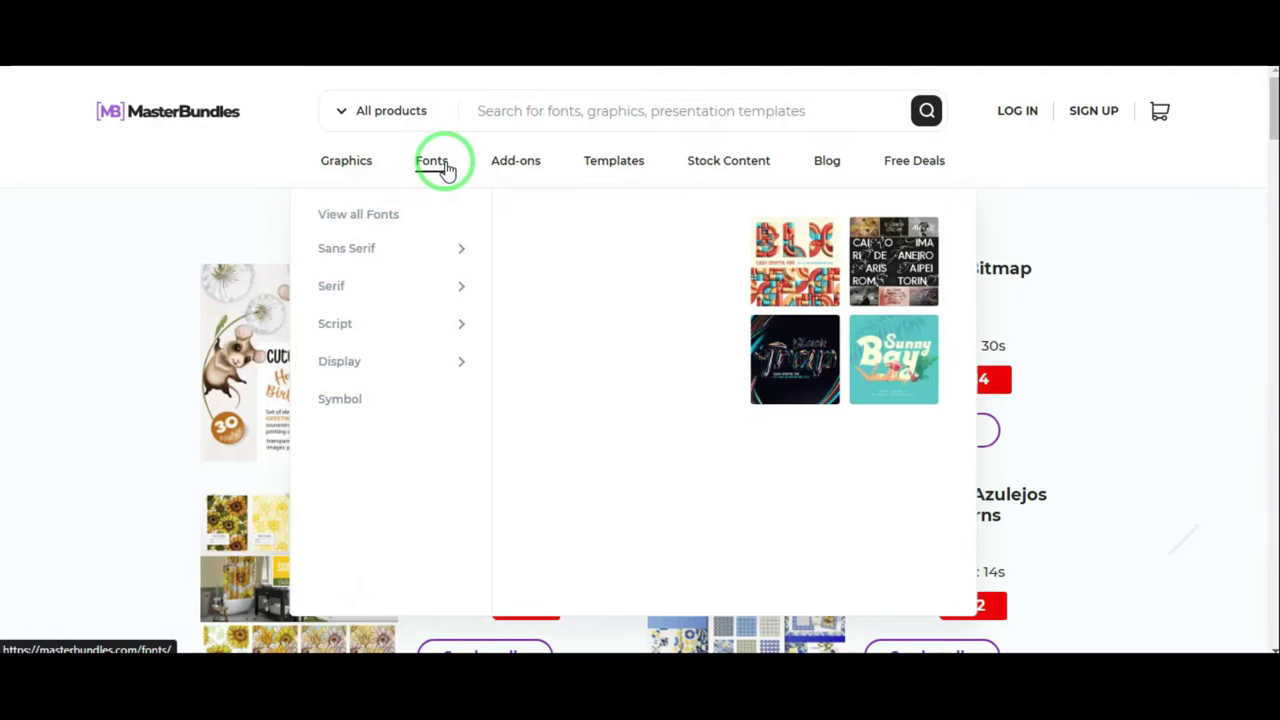
mouse_move(517, 168)
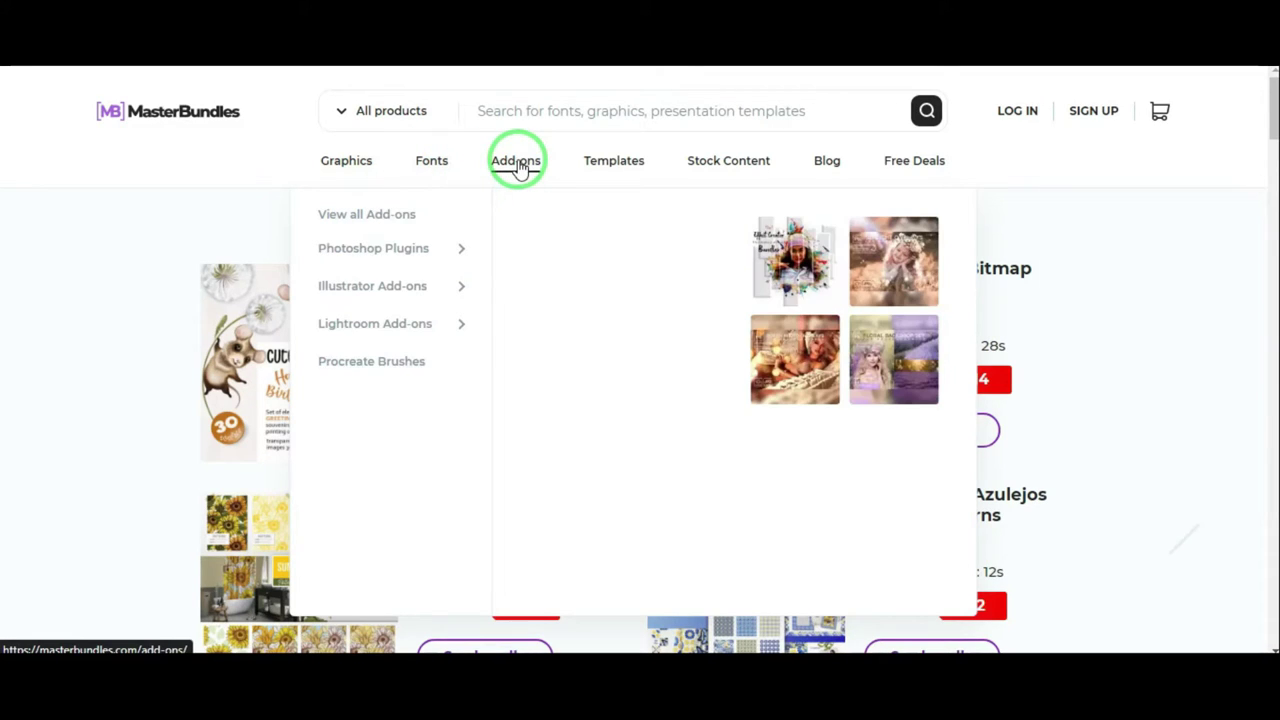
mouse_move(614, 170)
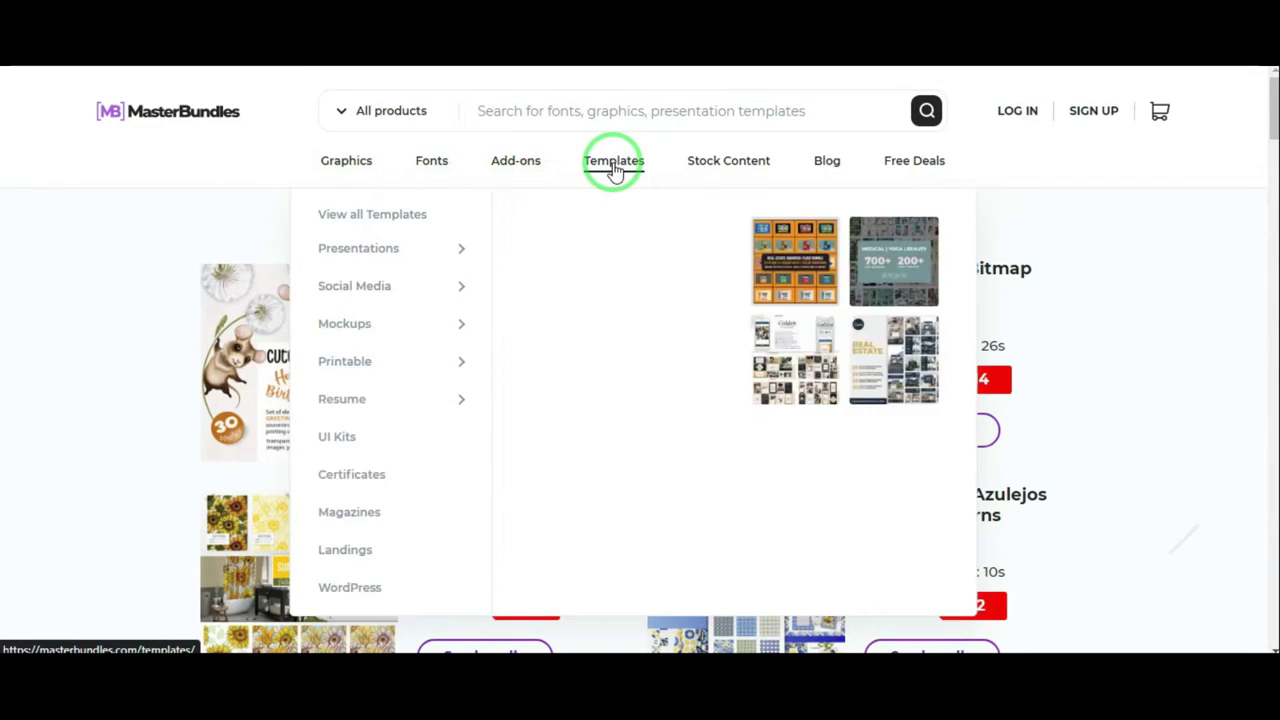
mouse_move(716, 172)
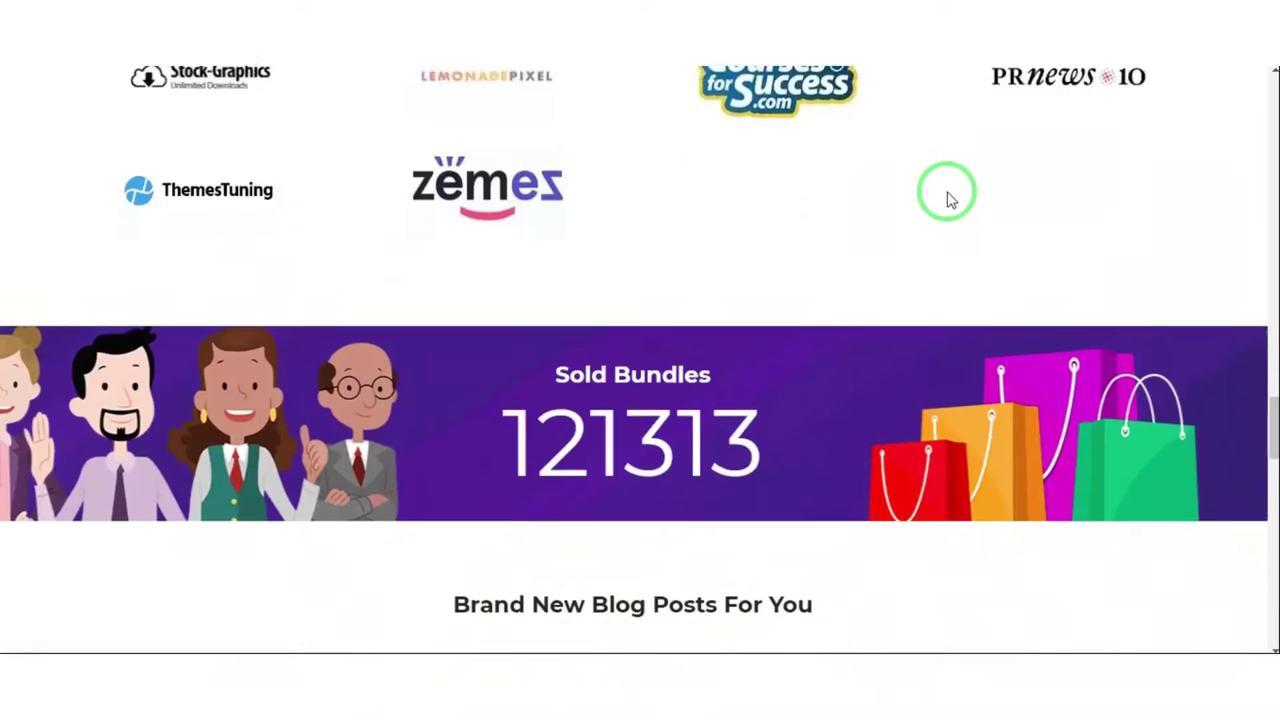
Scroll down through the seller pricing form
scroll(948, 195, down, 1)
scroll(948, 195, down, 3)
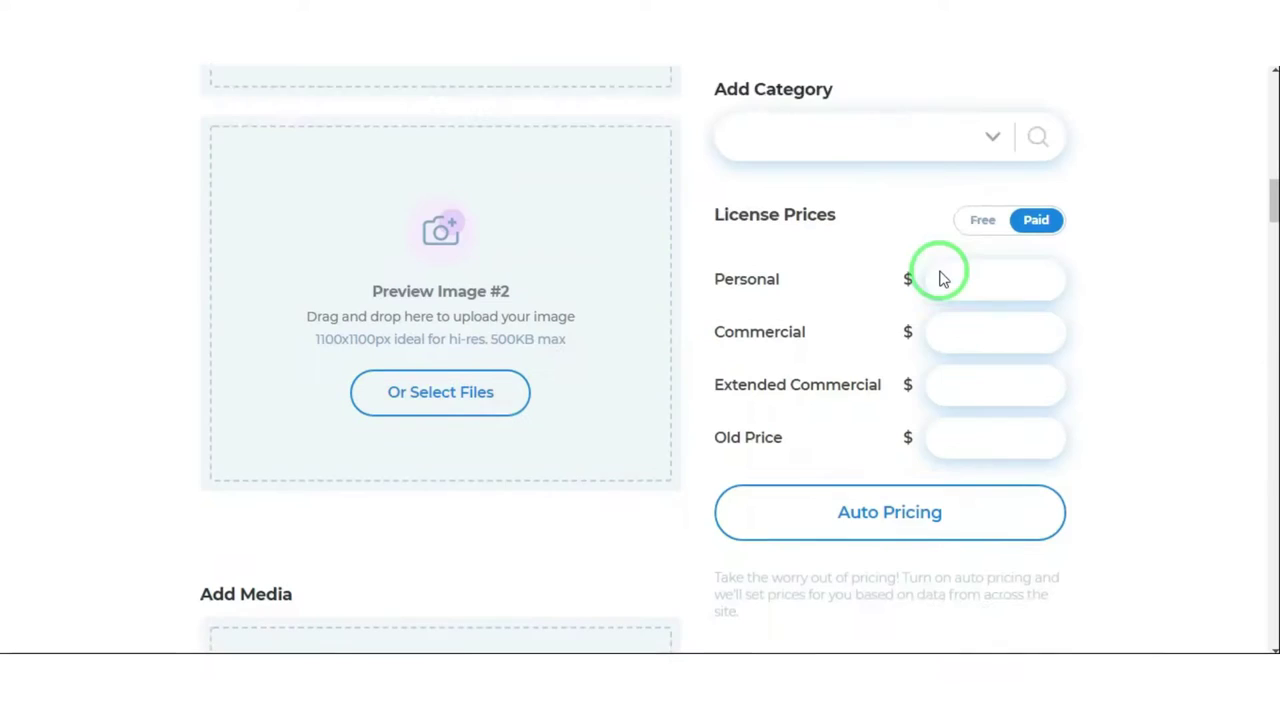
scroll(940, 274, down, 1)
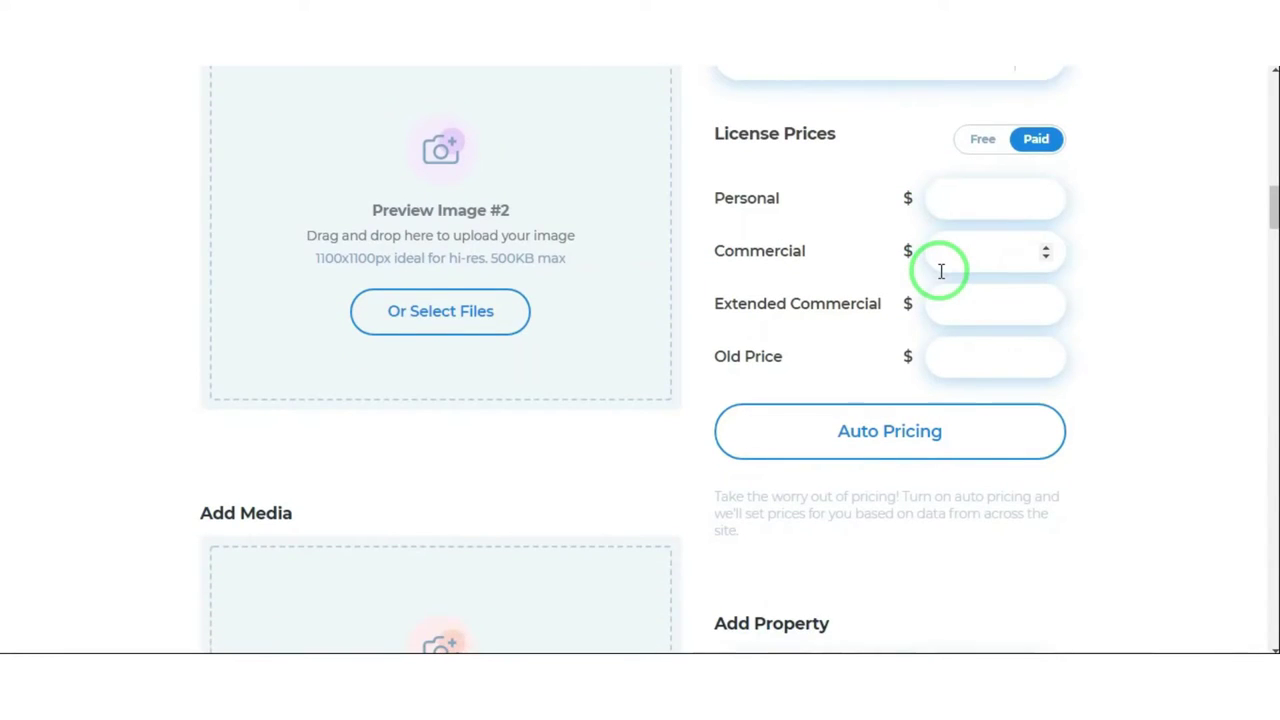
scroll(941, 271, down, 1)
scroll(937, 276, down, 2)
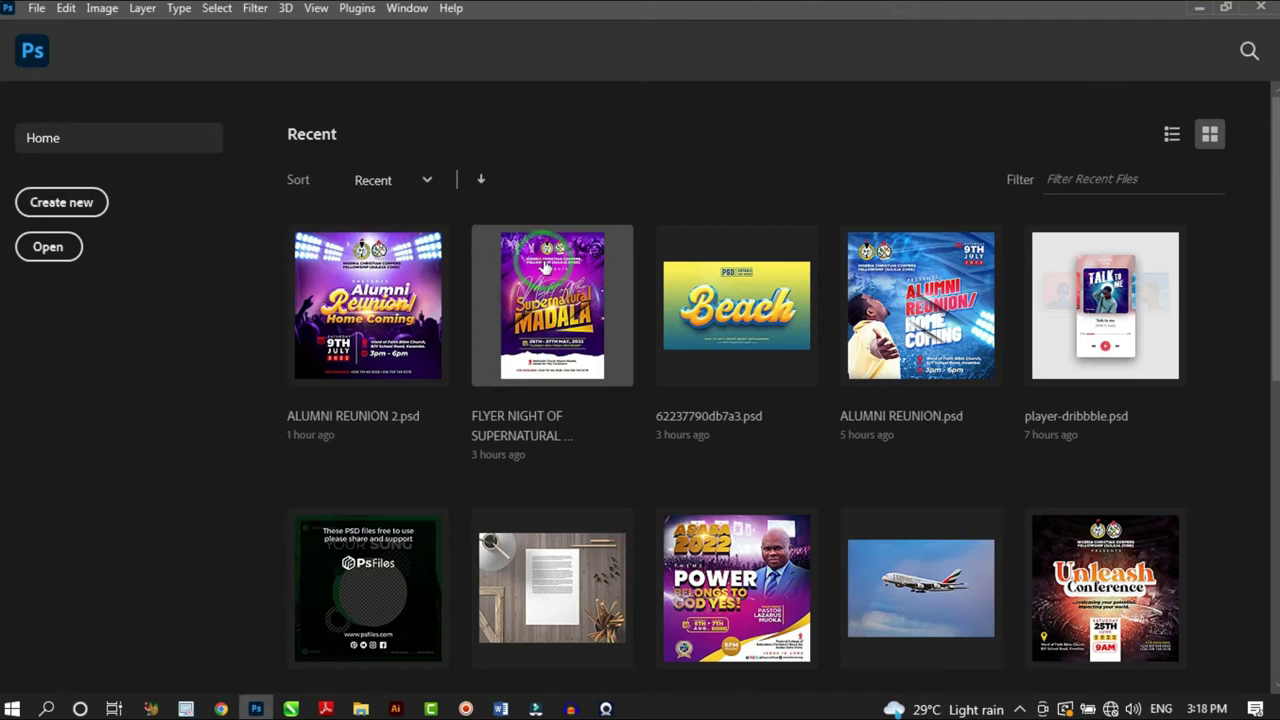
Create a new 2000 × 2000 px, 300 ppi document named 'E FLYER'
click(549, 254)
click(61, 202)
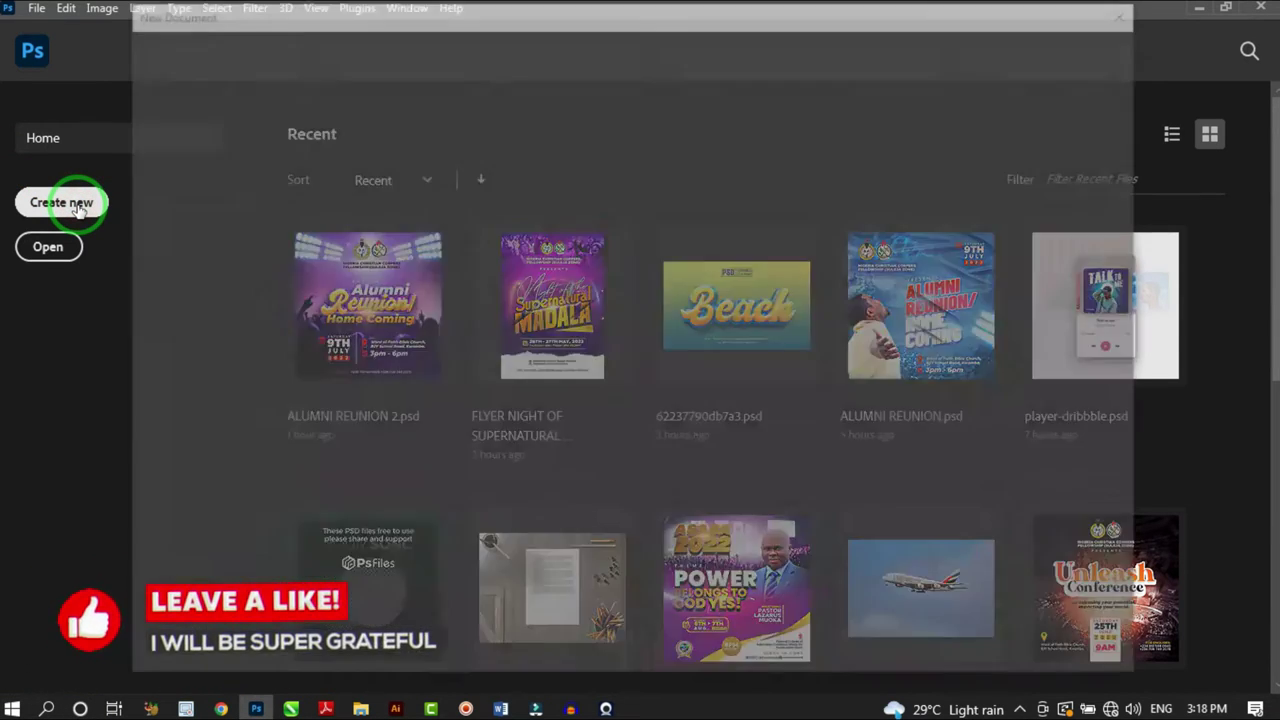
click(619, 198)
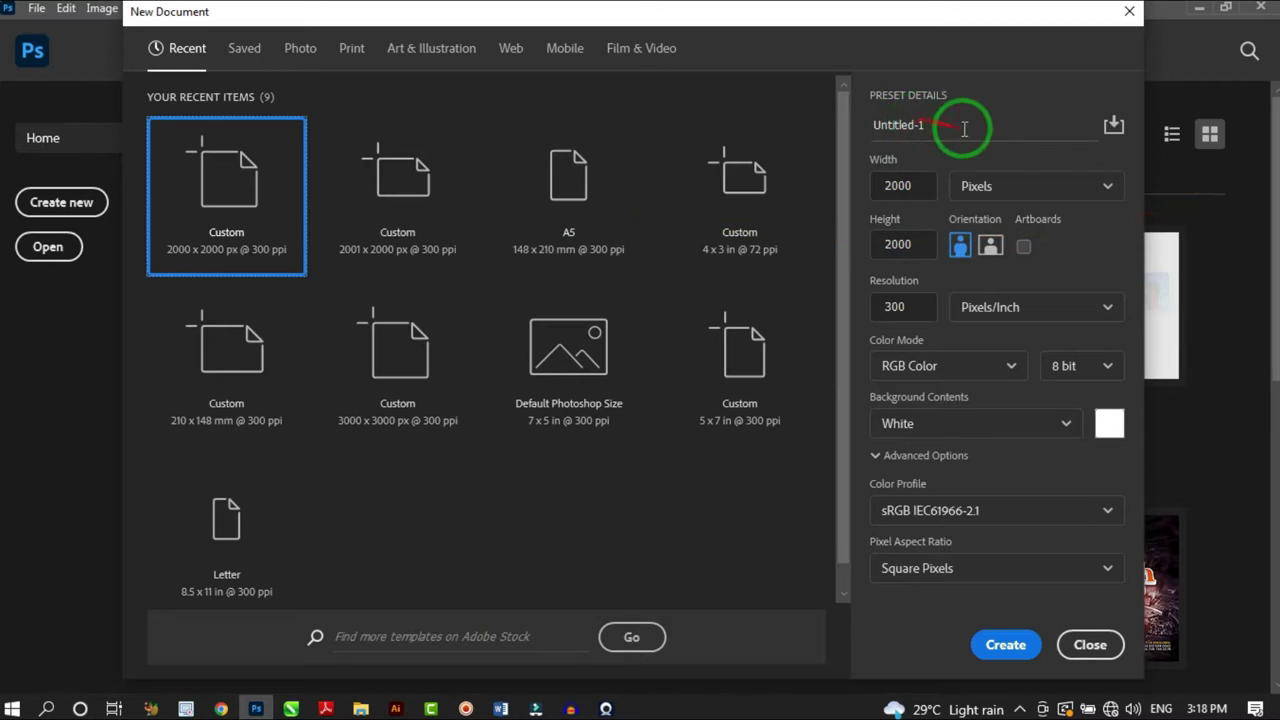
drag(953, 121, 852, 143)
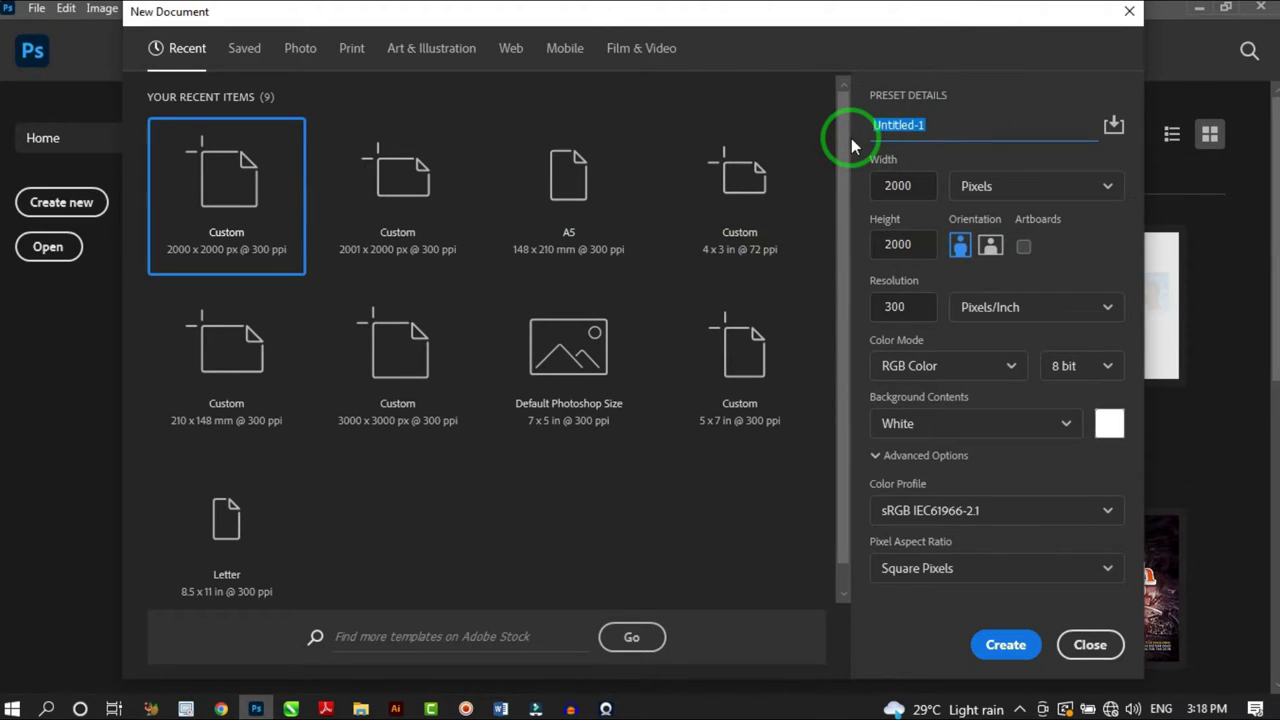
text(E FLYER)
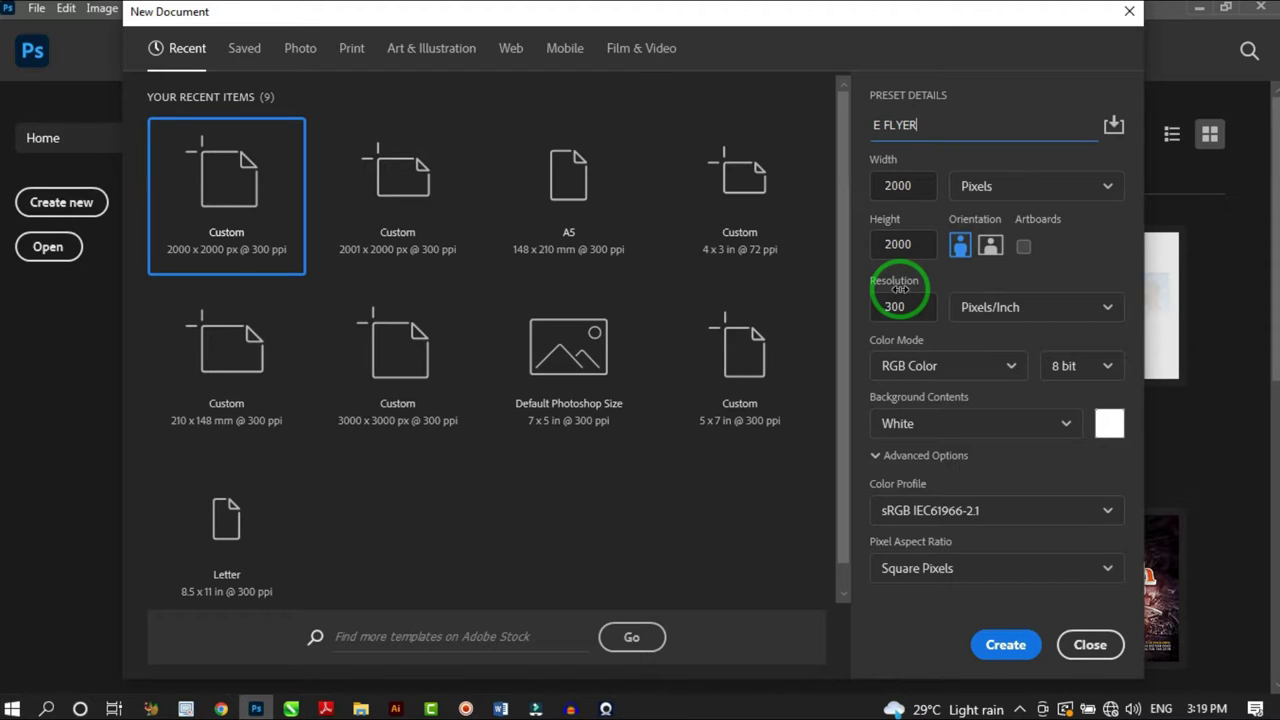
click(1006, 645)
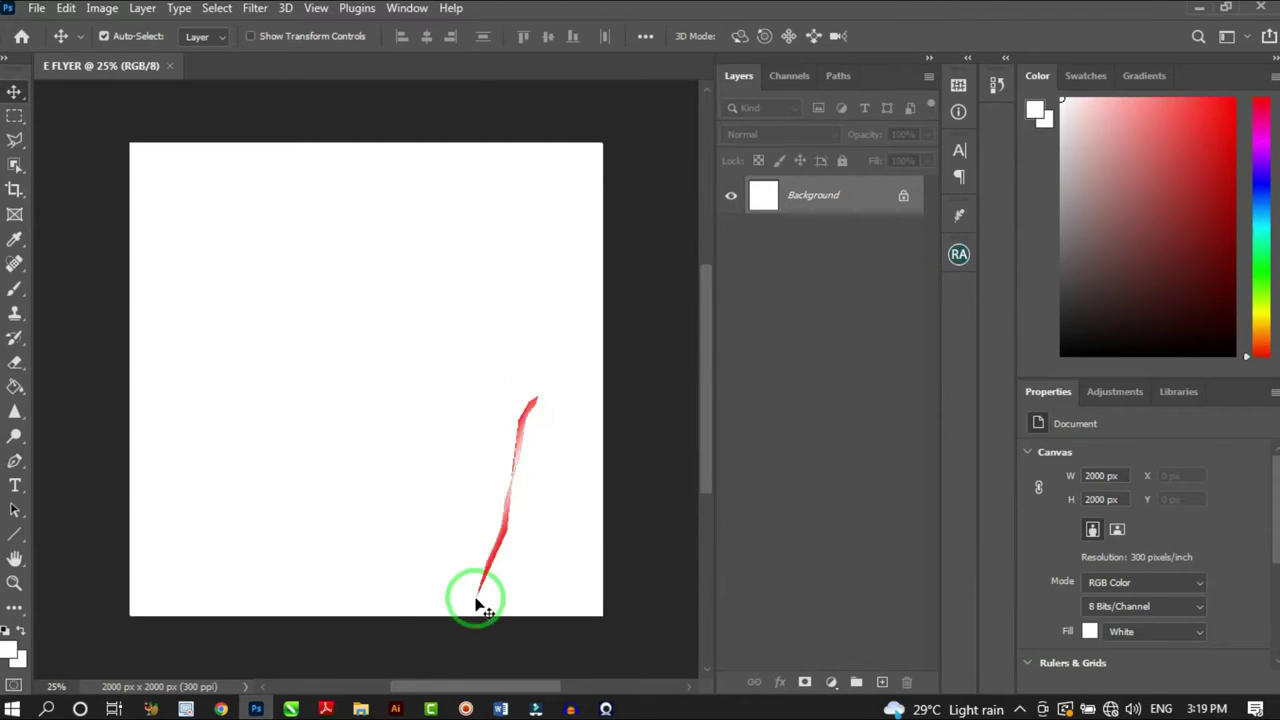
click(360, 709)
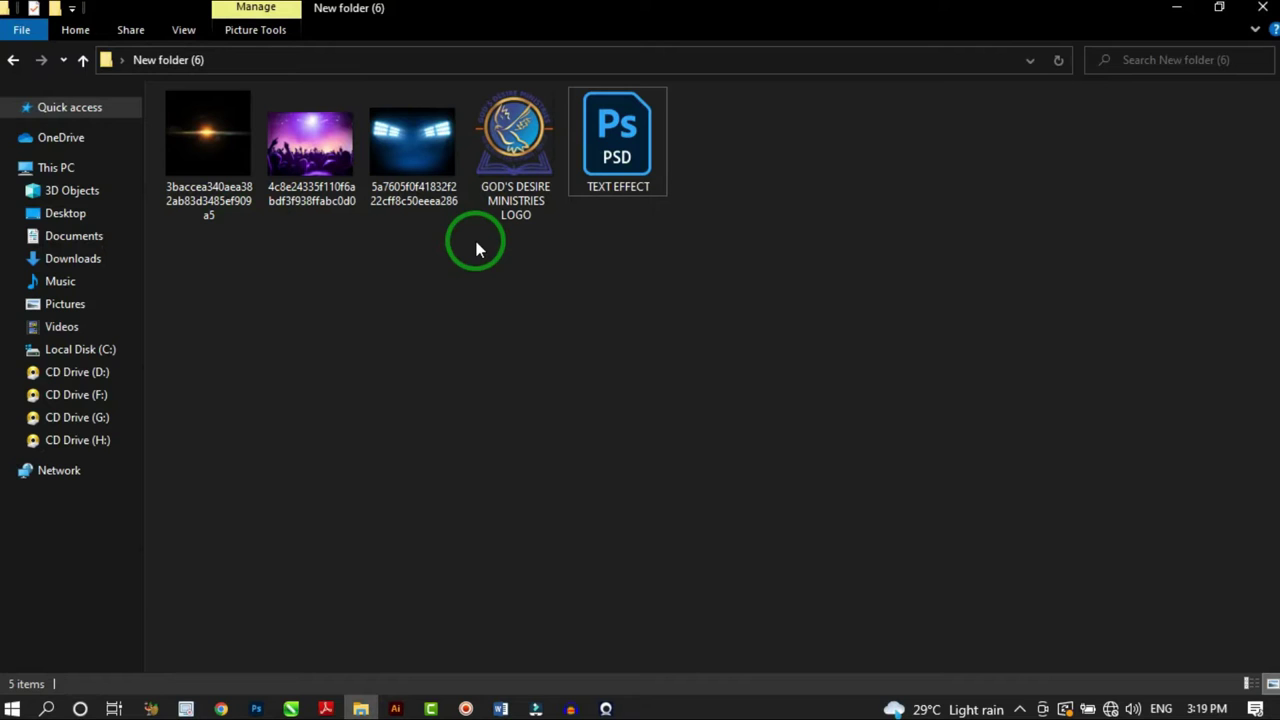
Bring the blank E FLYER document in Photoshop back to the front
click(258, 707)
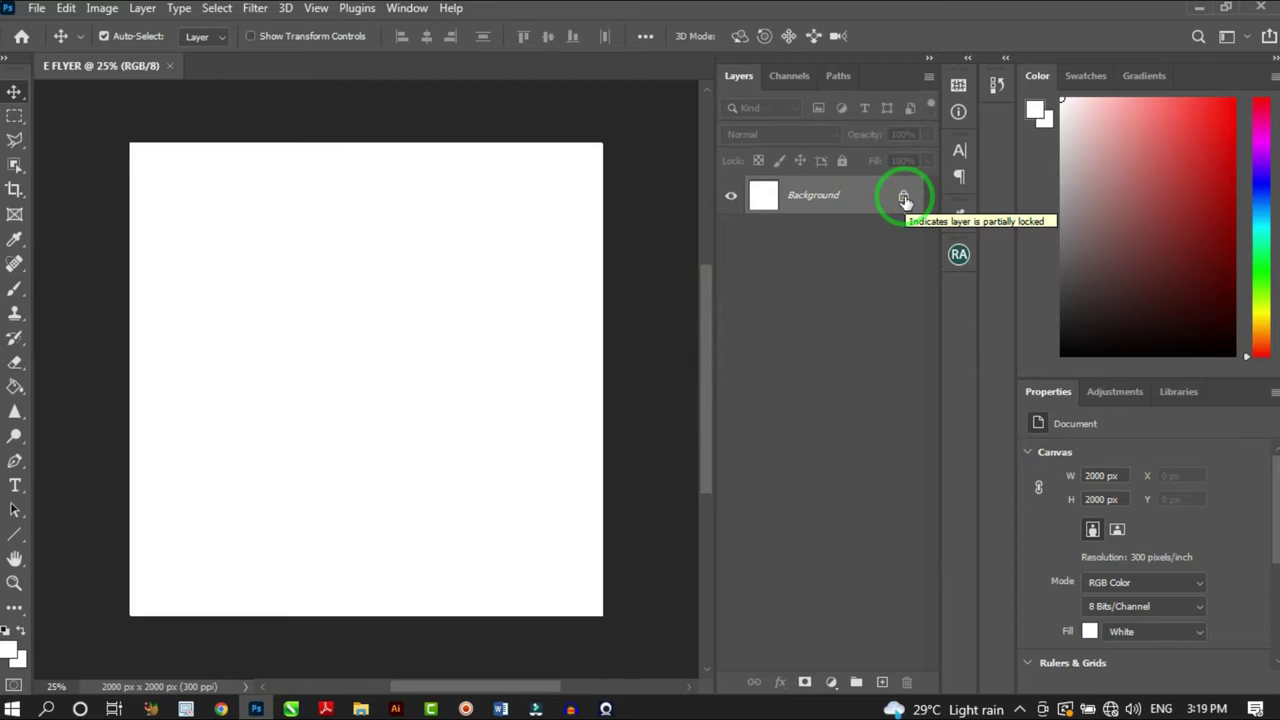
Unlock the Background into Layer 0 and give it a Gradient Overlay layer style
click(904, 199)
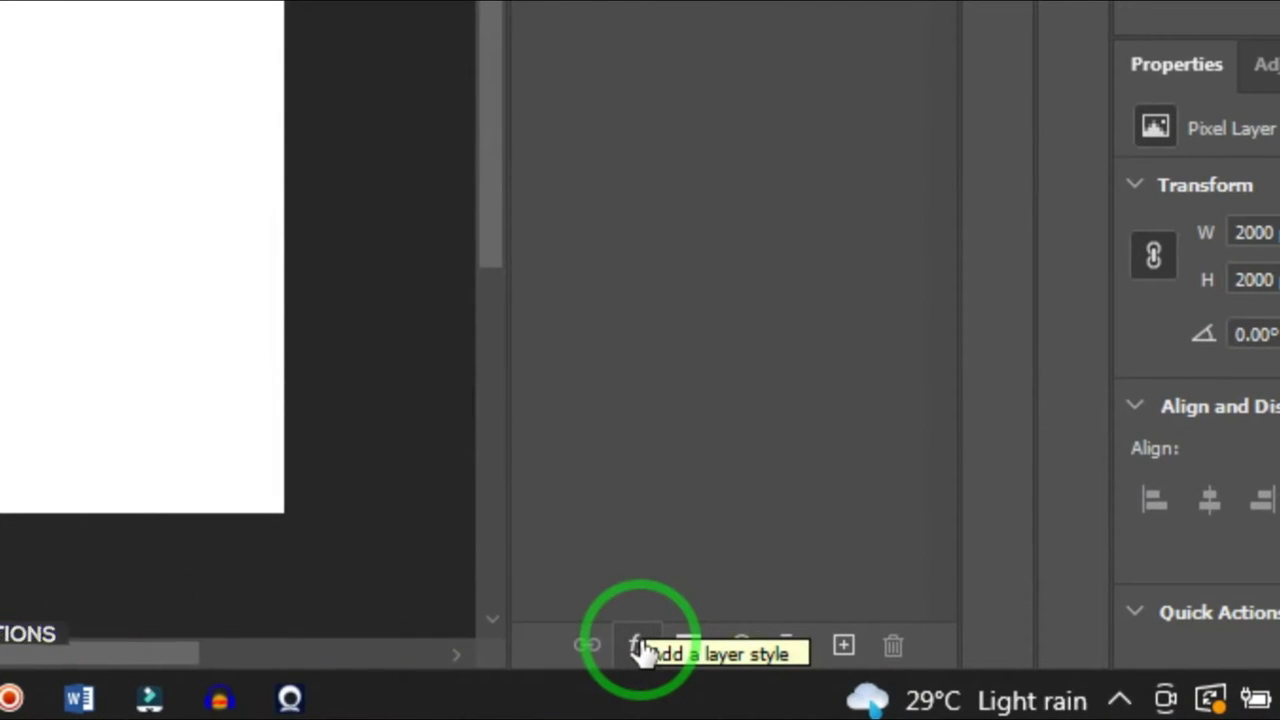
click(637, 648)
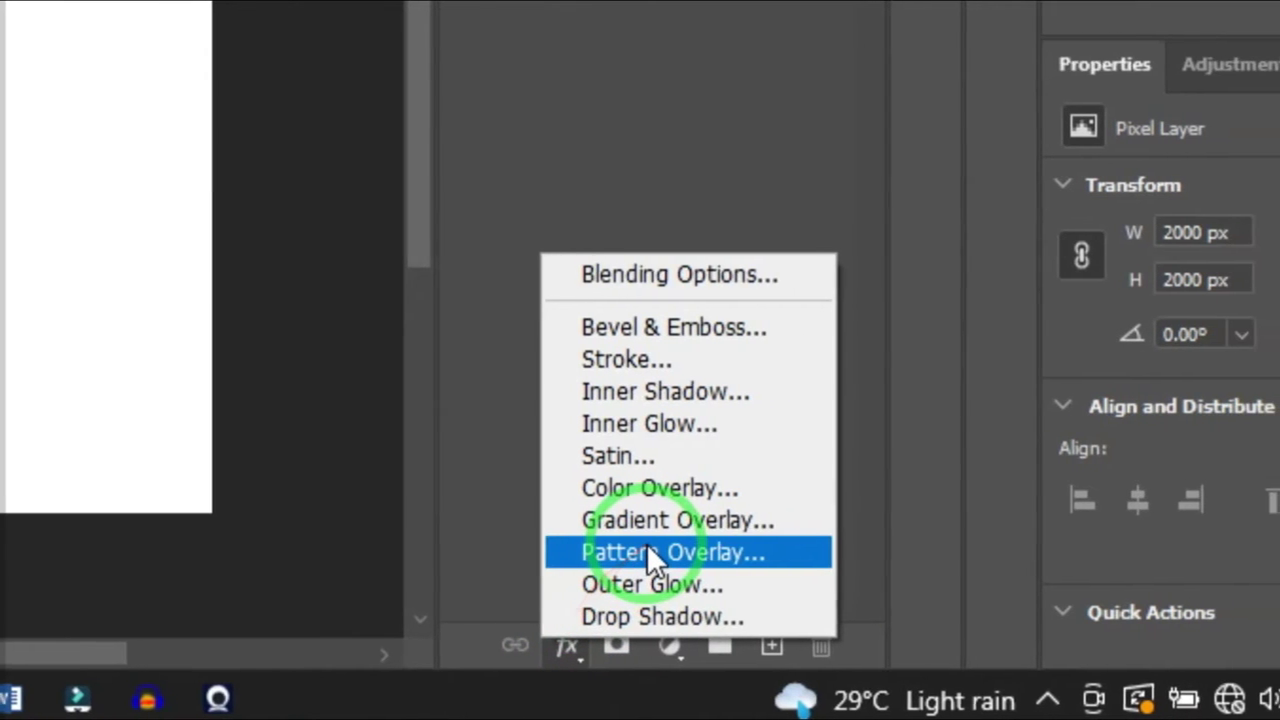
click(643, 520)
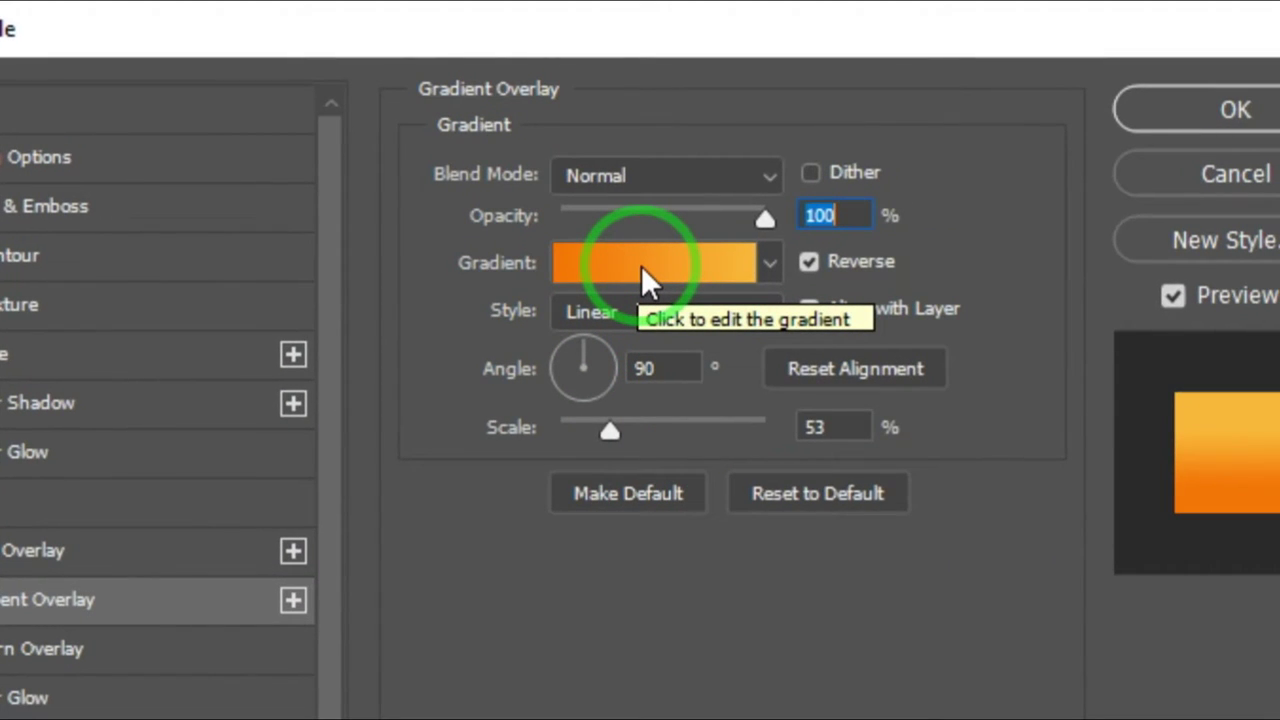
Change the overlay gradient's right colour stop from orange to black
click(641, 265)
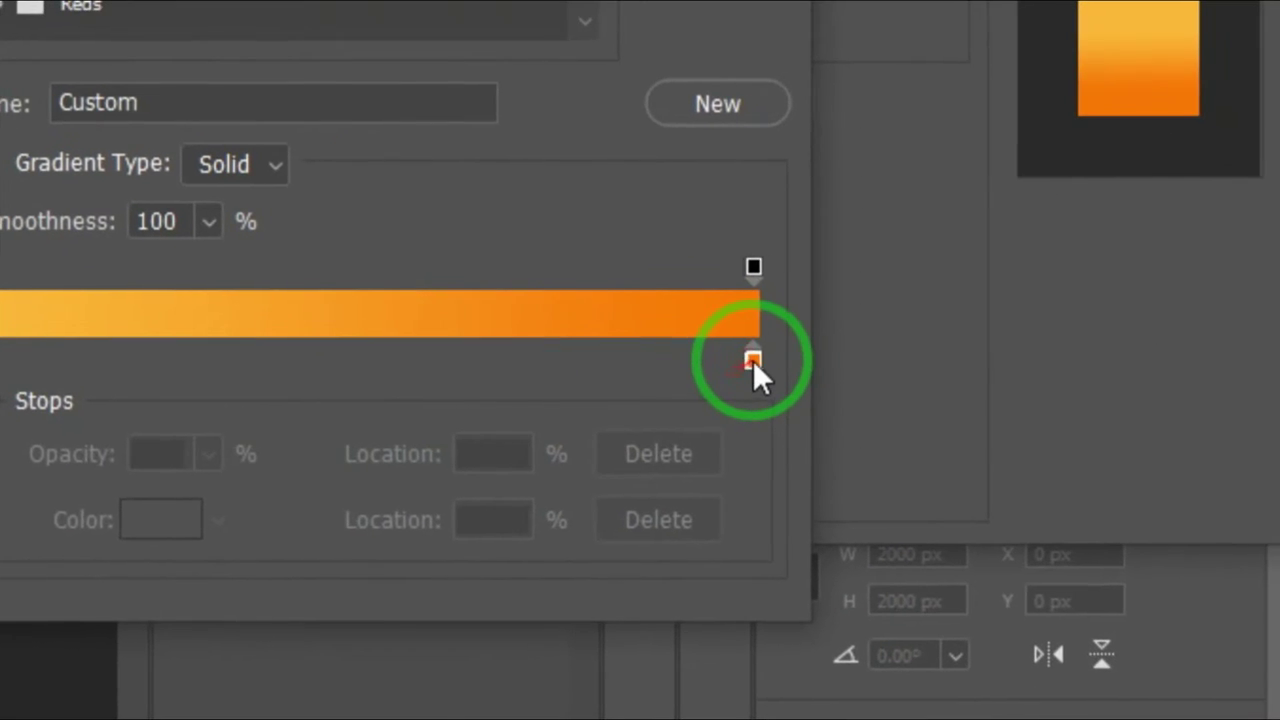
click(753, 358)
double_click(753, 360)
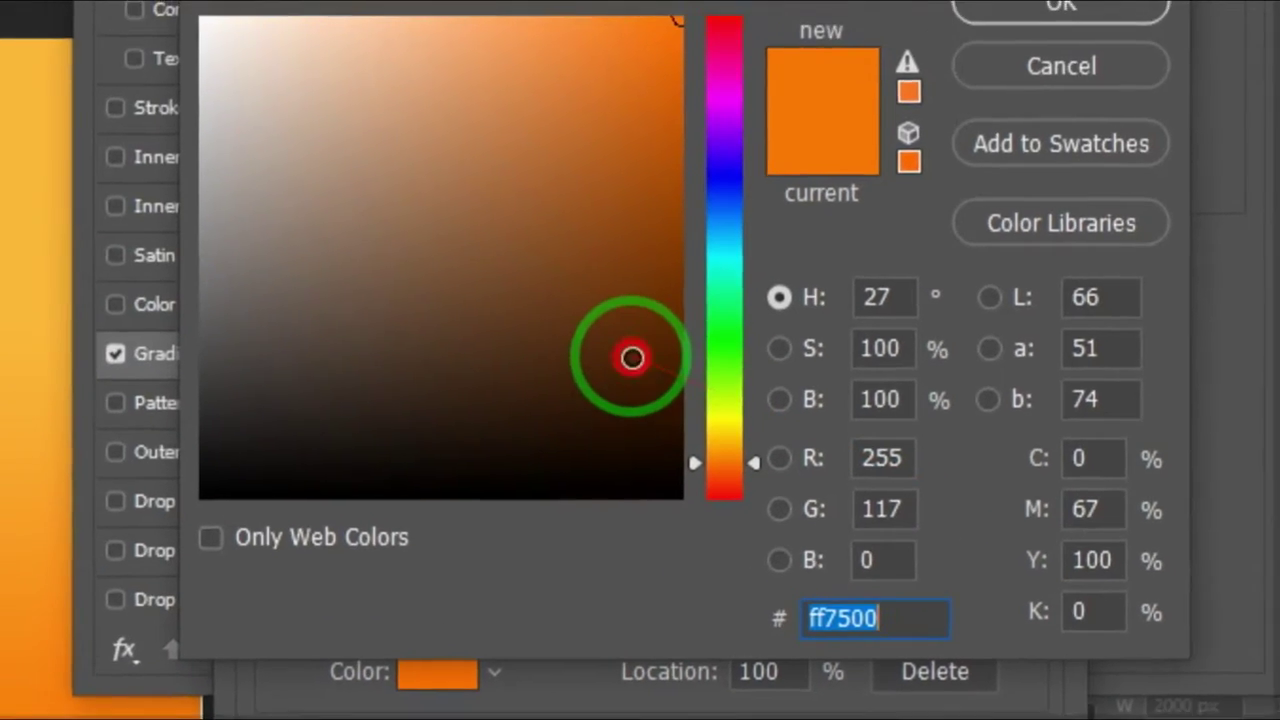
drag(632, 357, 708, 558)
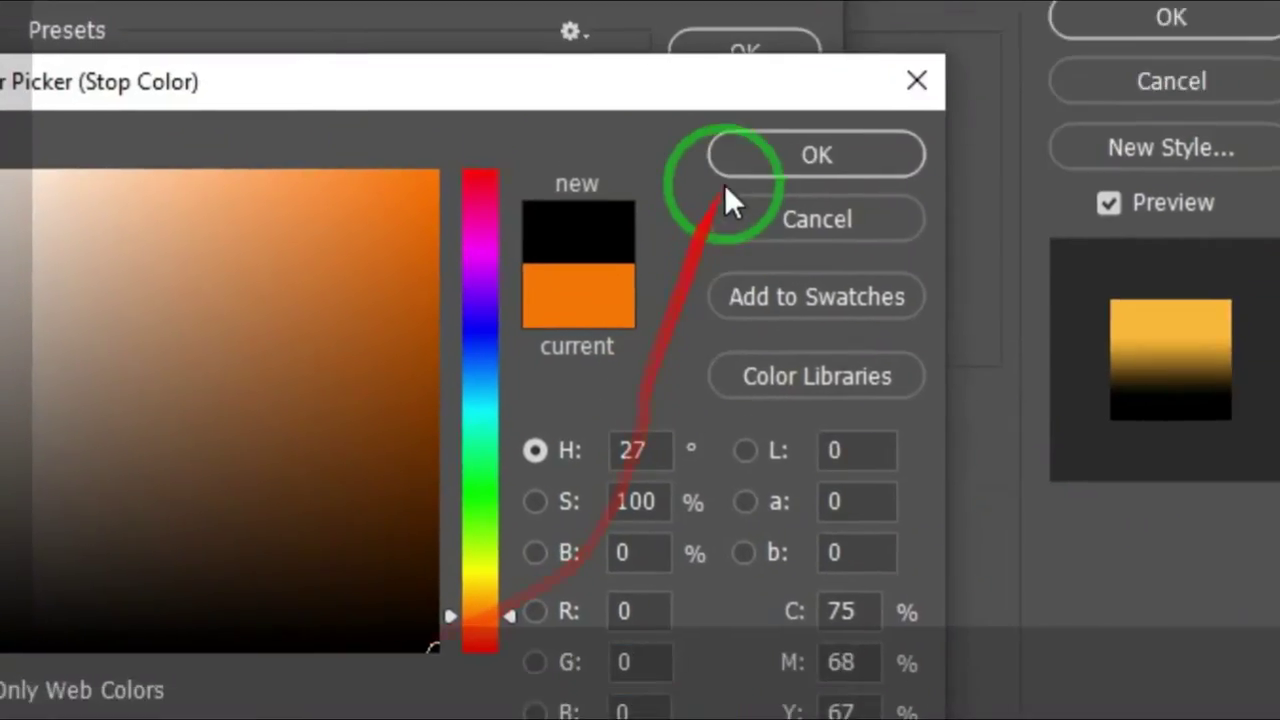
click(713, 252)
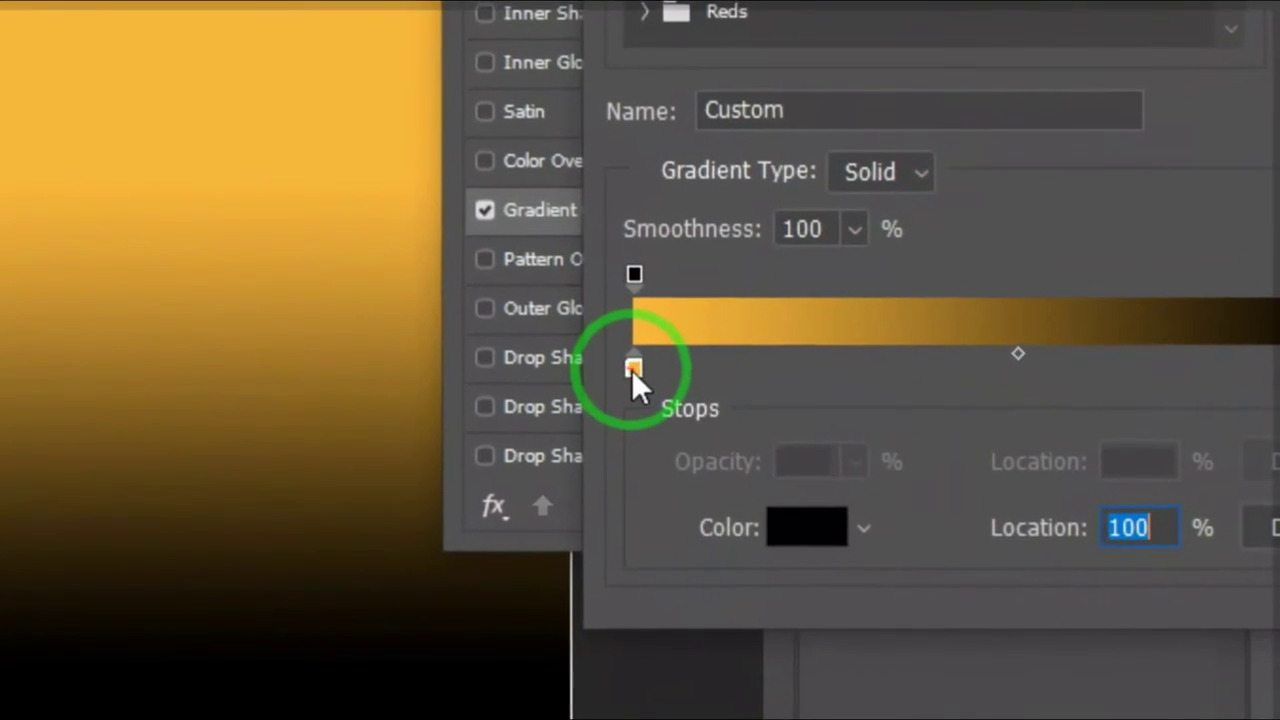
Set the left stop to purple 1D0147, apply the gradient and adjust its position
double_click(393, 522)
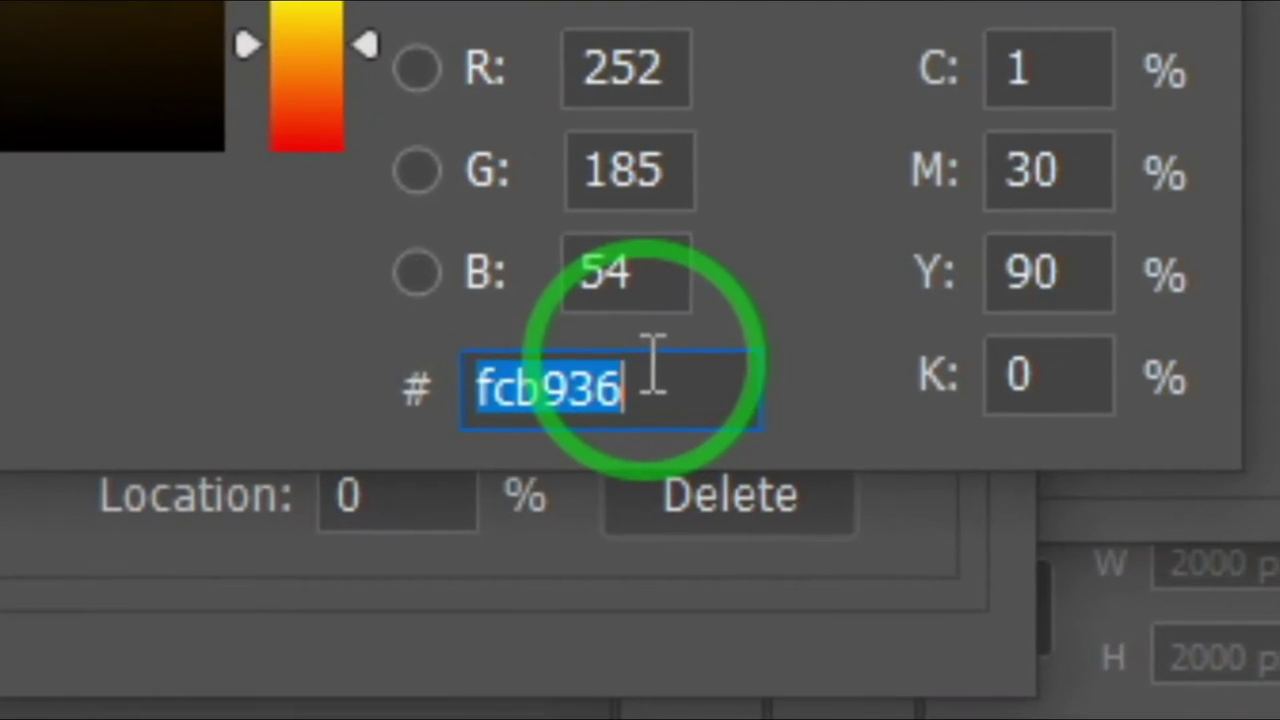
drag(646, 365, 509, 371)
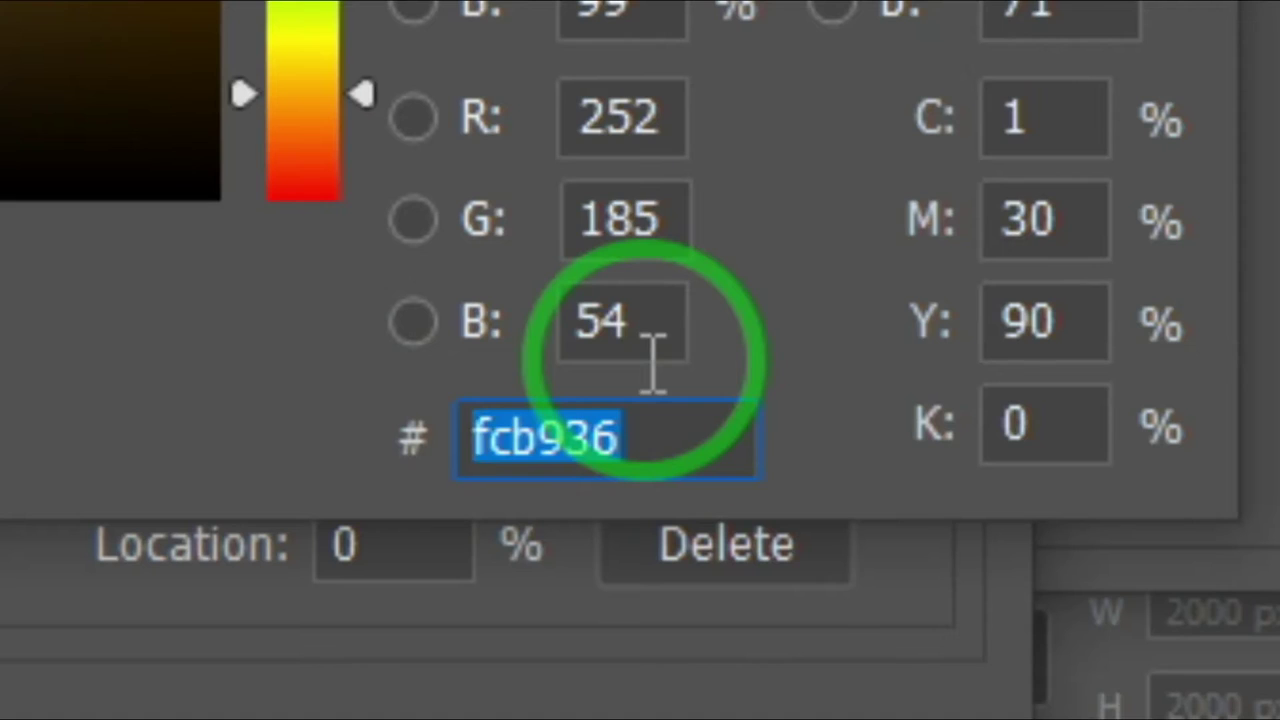
text(1D)
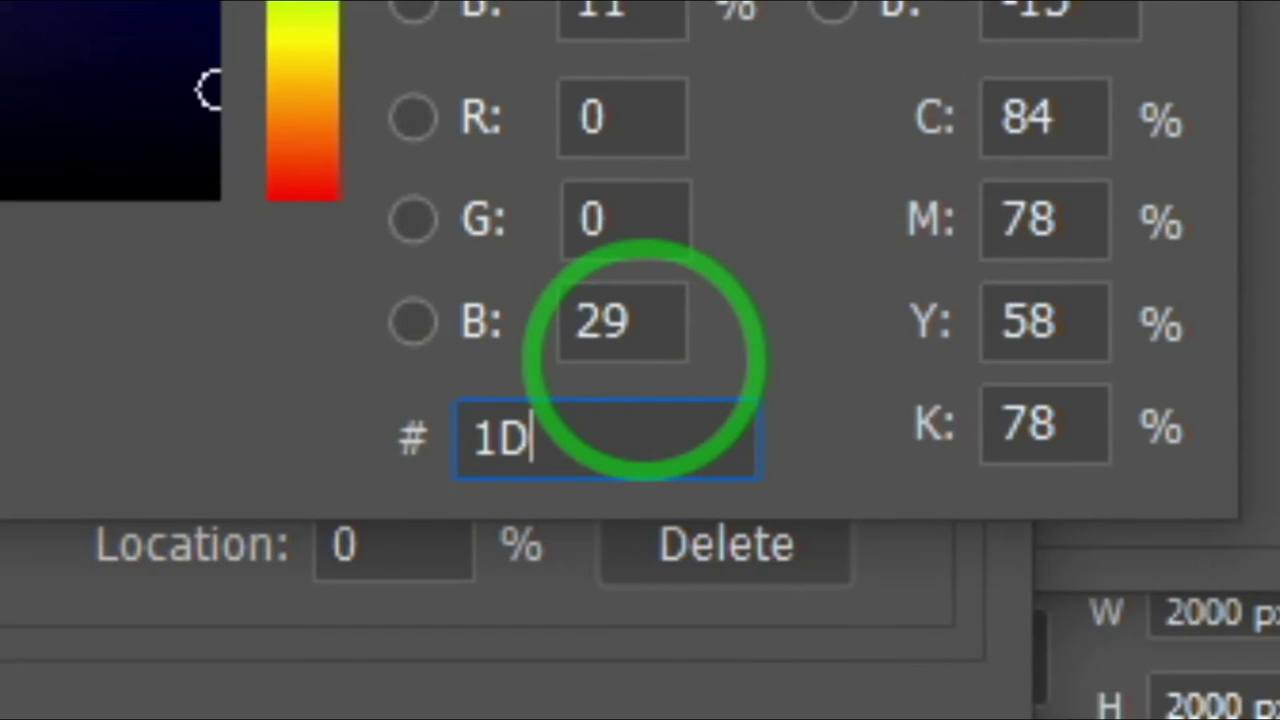
text(0)
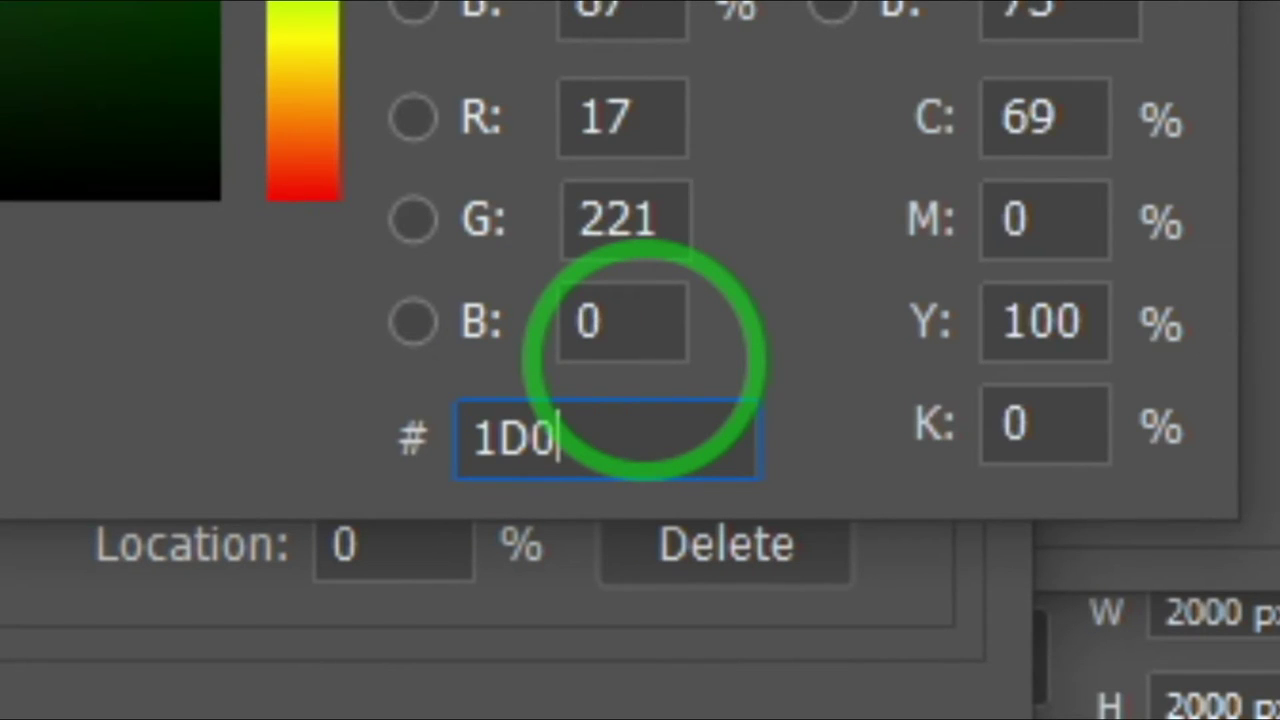
text(1)
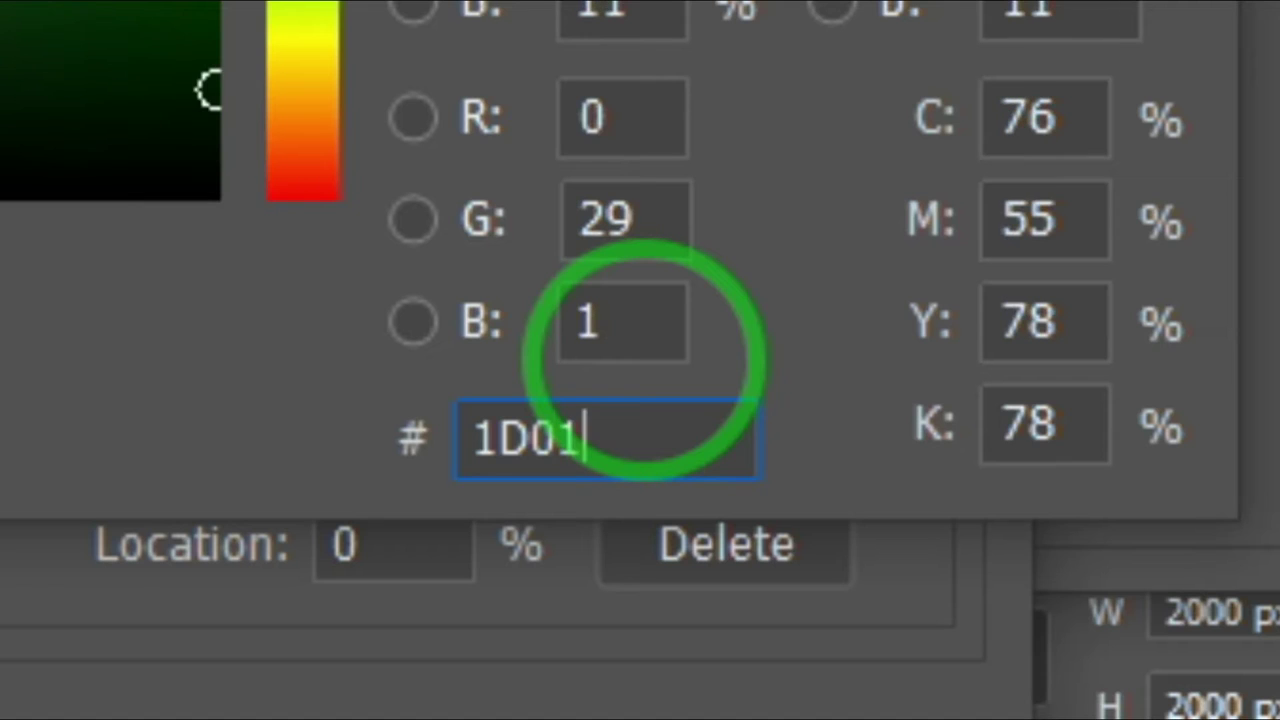
text(47)
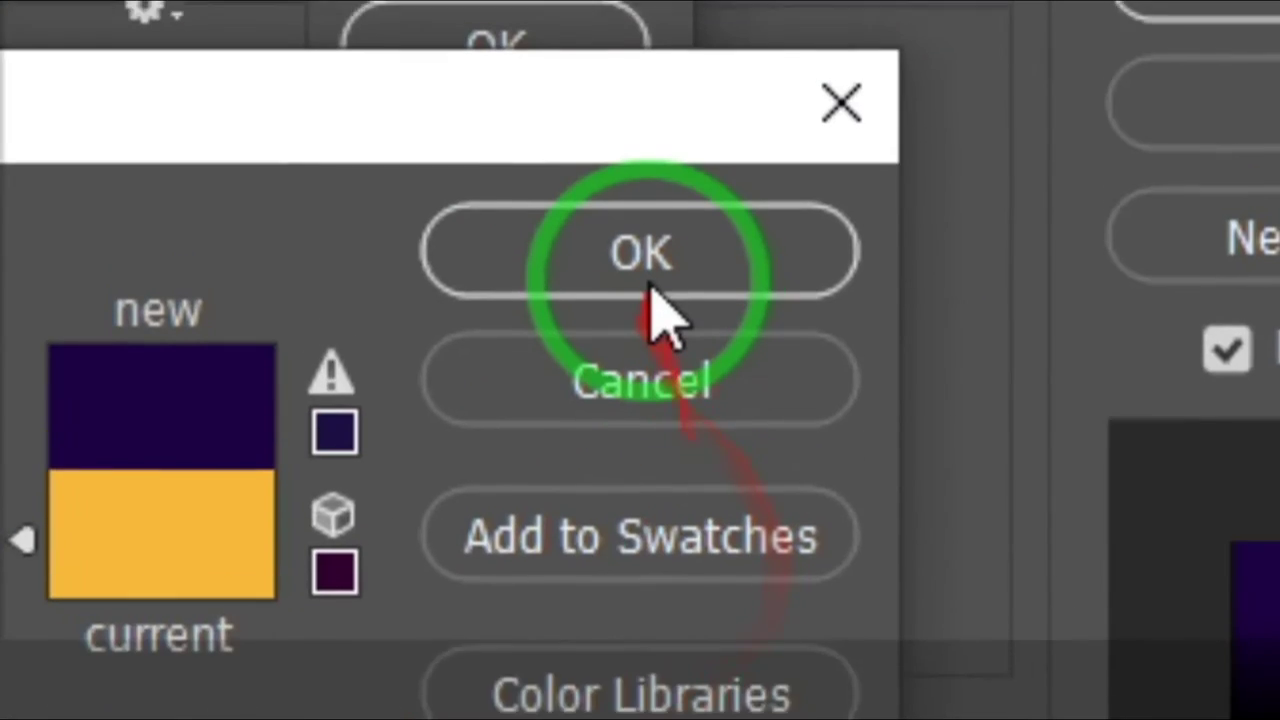
click(650, 366)
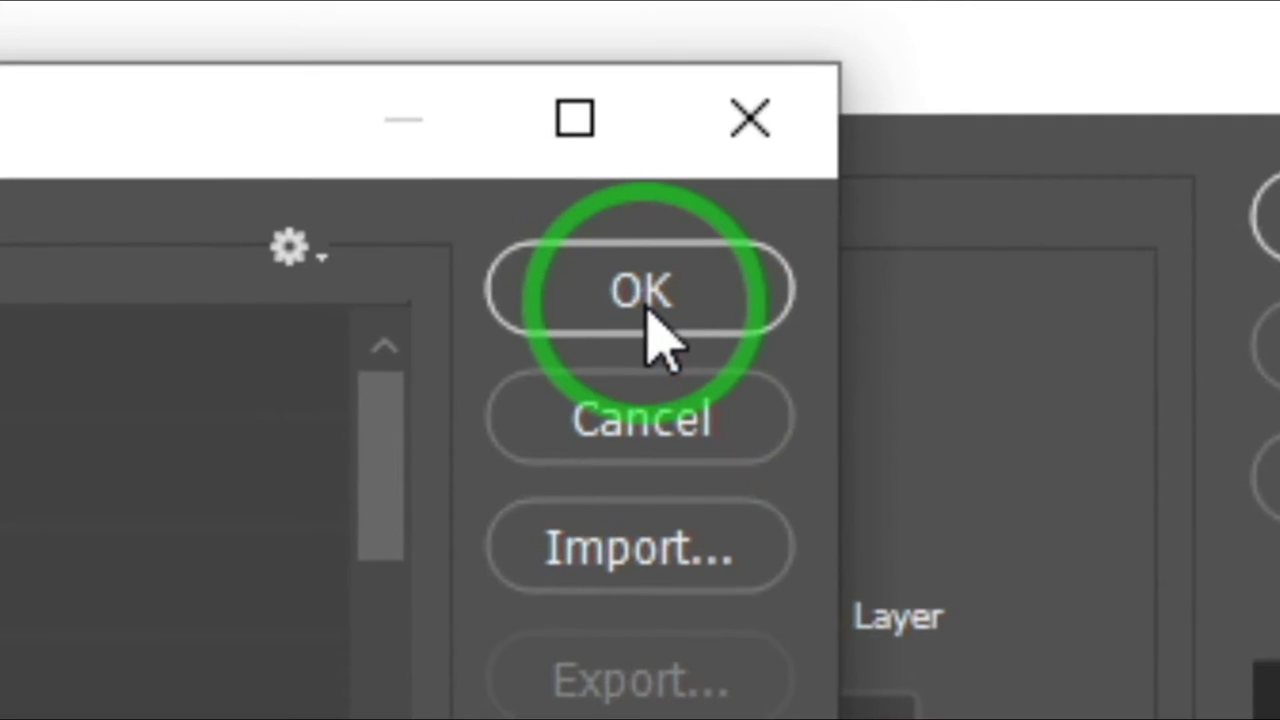
click(648, 312)
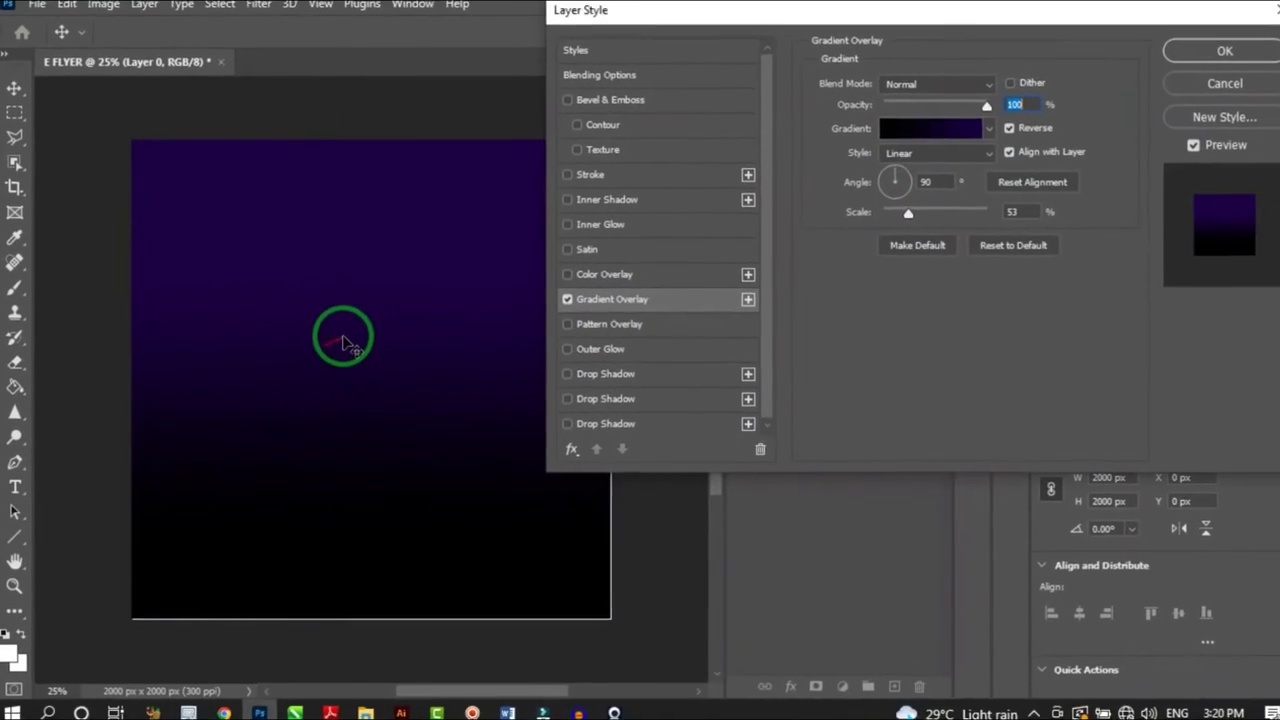
mouse_move(681, 336)
mouse_down()
mouse_move(783, 314)
mouse_move(681, 348)
mouse_up()
mouse_move(340, 337)
mouse_down()
mouse_move(334, 294)
mouse_move(341, 381)
mouse_move(337, 349)
mouse_move(345, 360)
mouse_up()
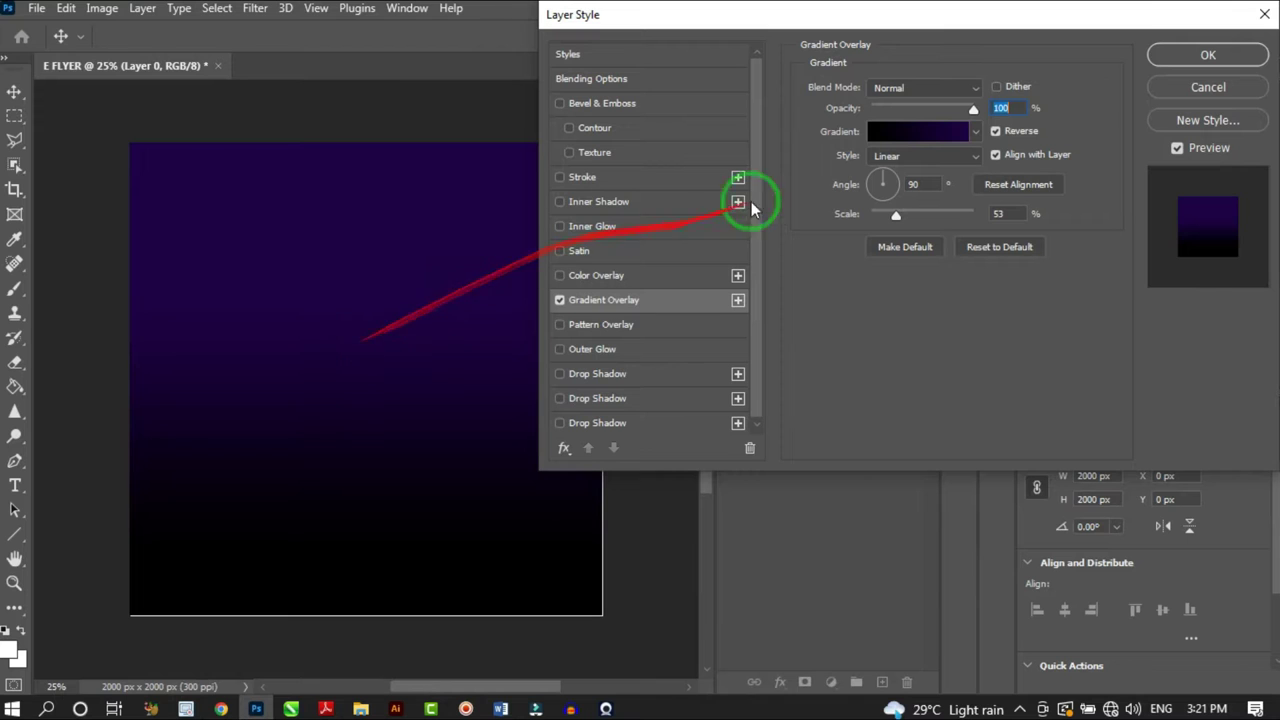
Make the overlay a radial gradient with Reverse off at 150% scale and apply it
click(885, 157)
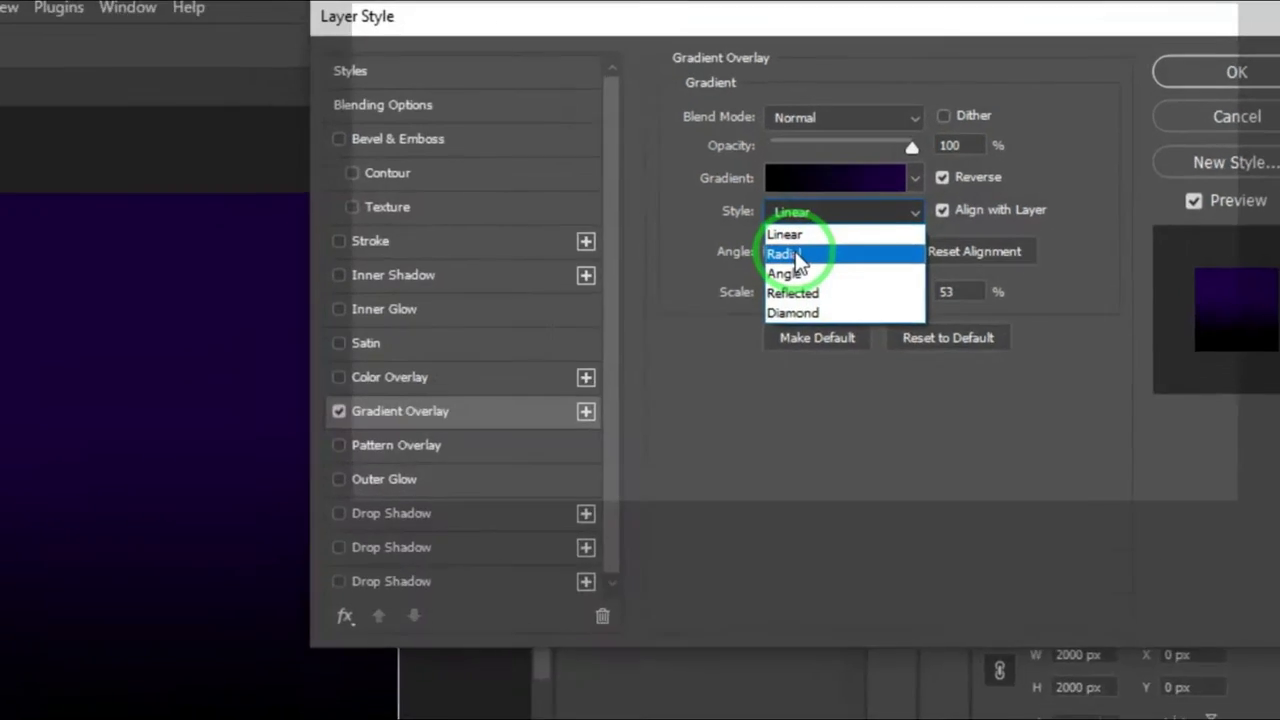
click(882, 186)
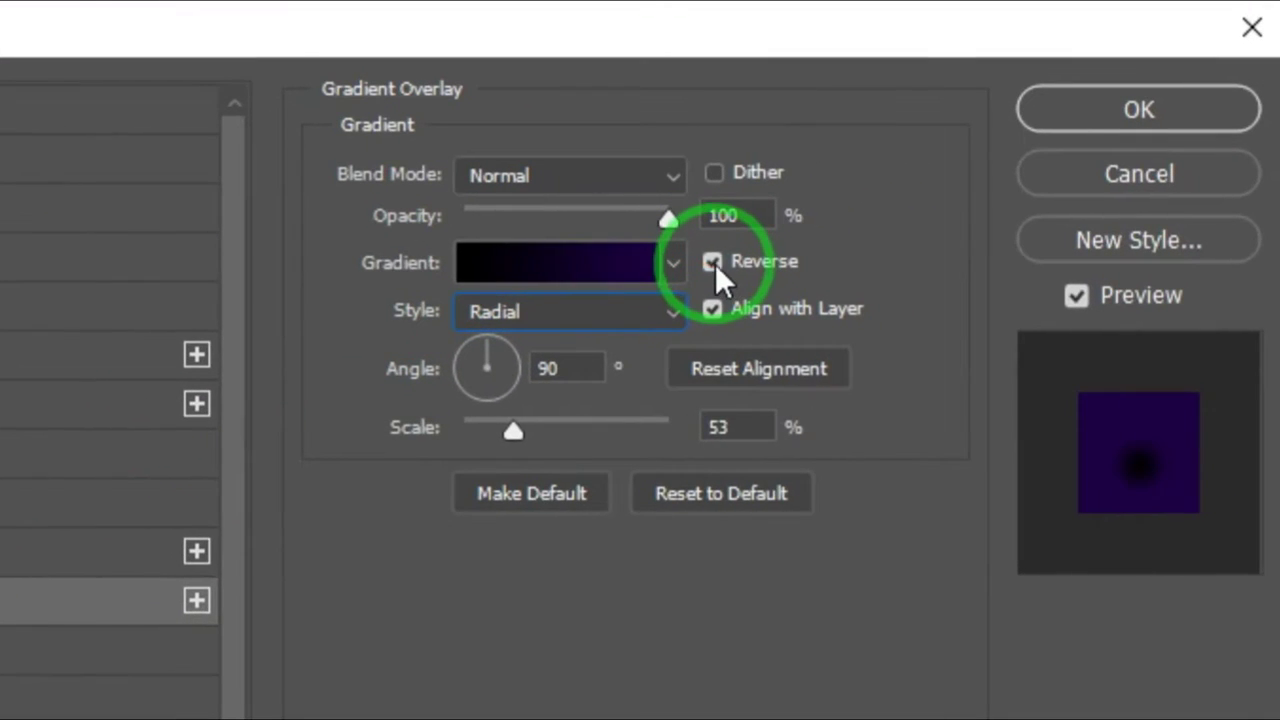
click(713, 263)
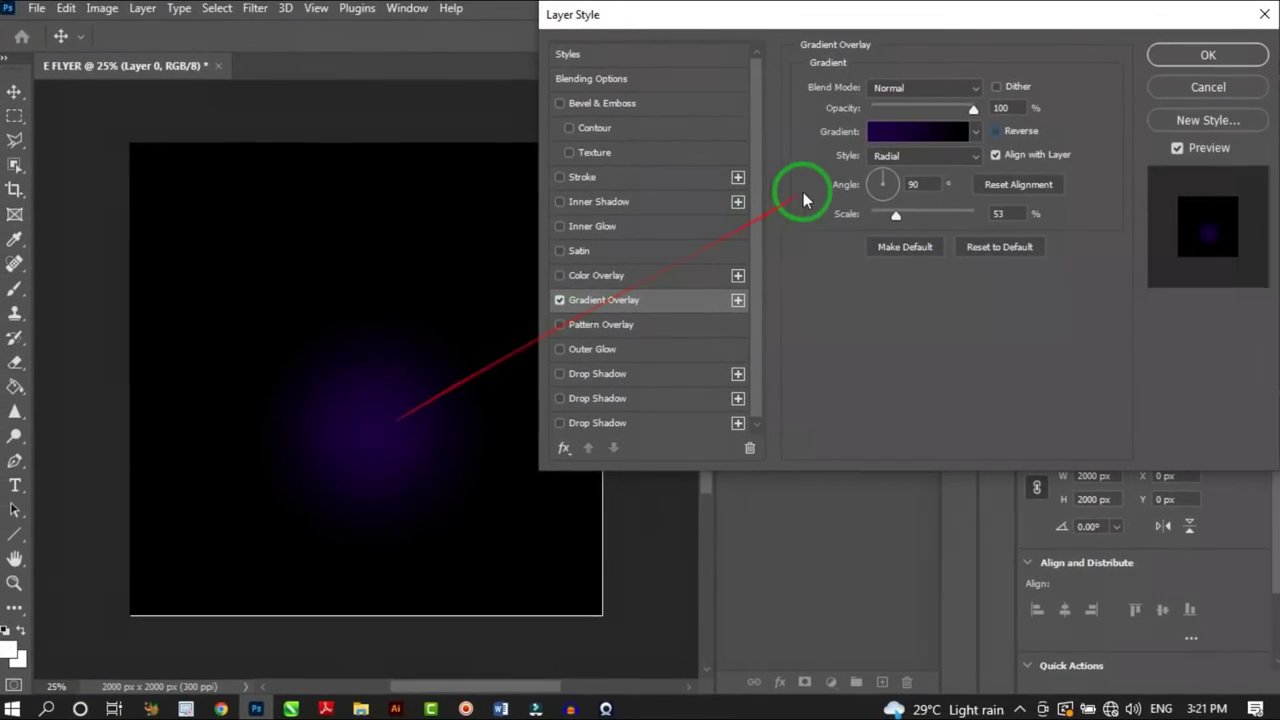
drag(896, 220, 970, 218)
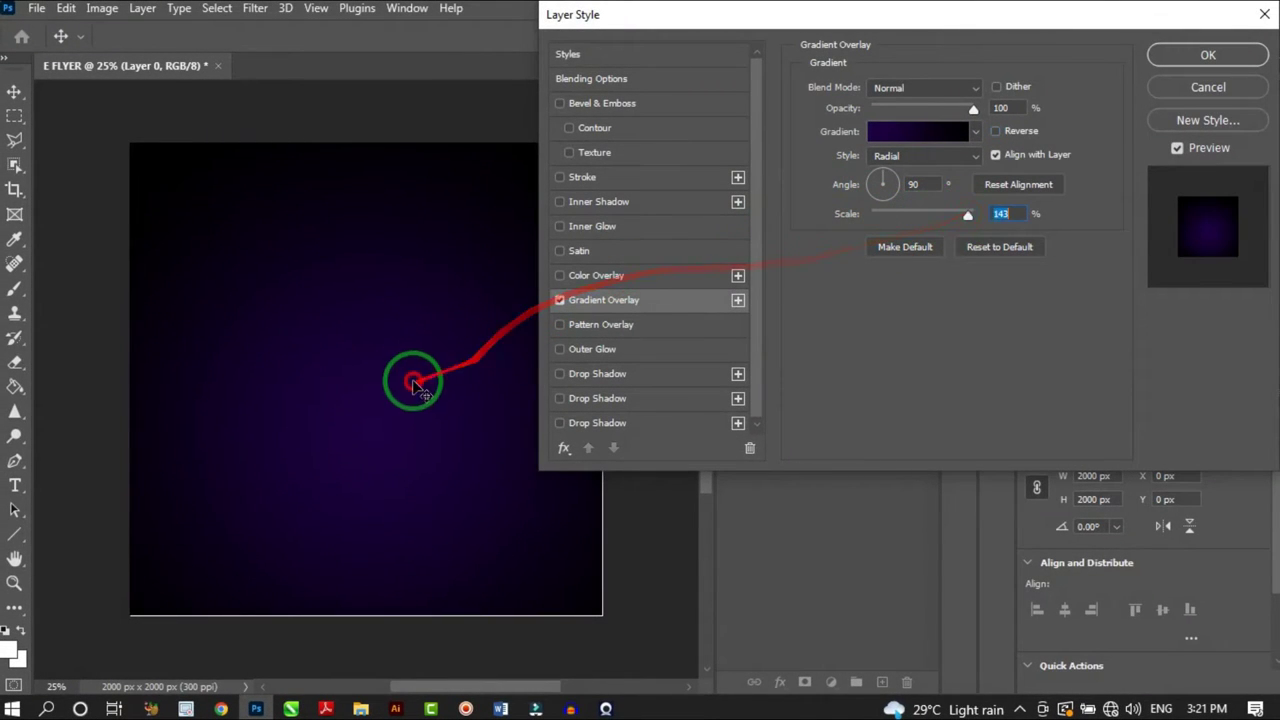
drag(409, 374, 410, 340)
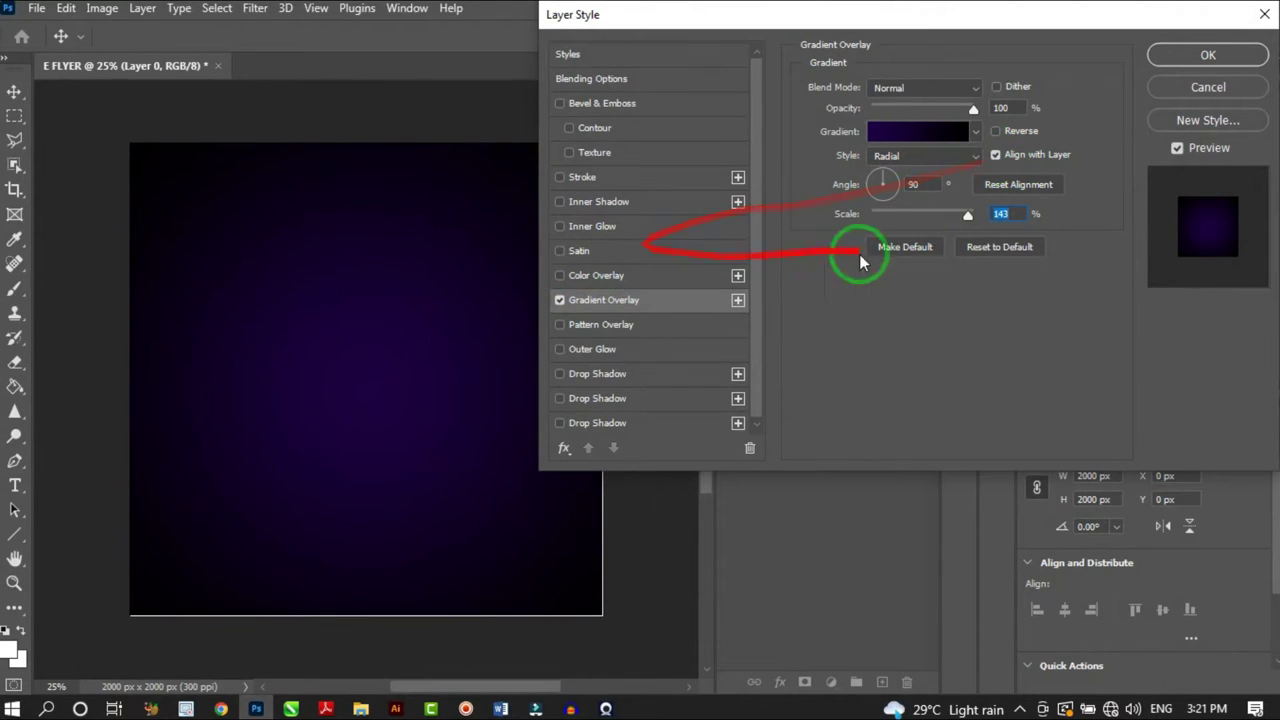
drag(973, 215, 1098, 183)
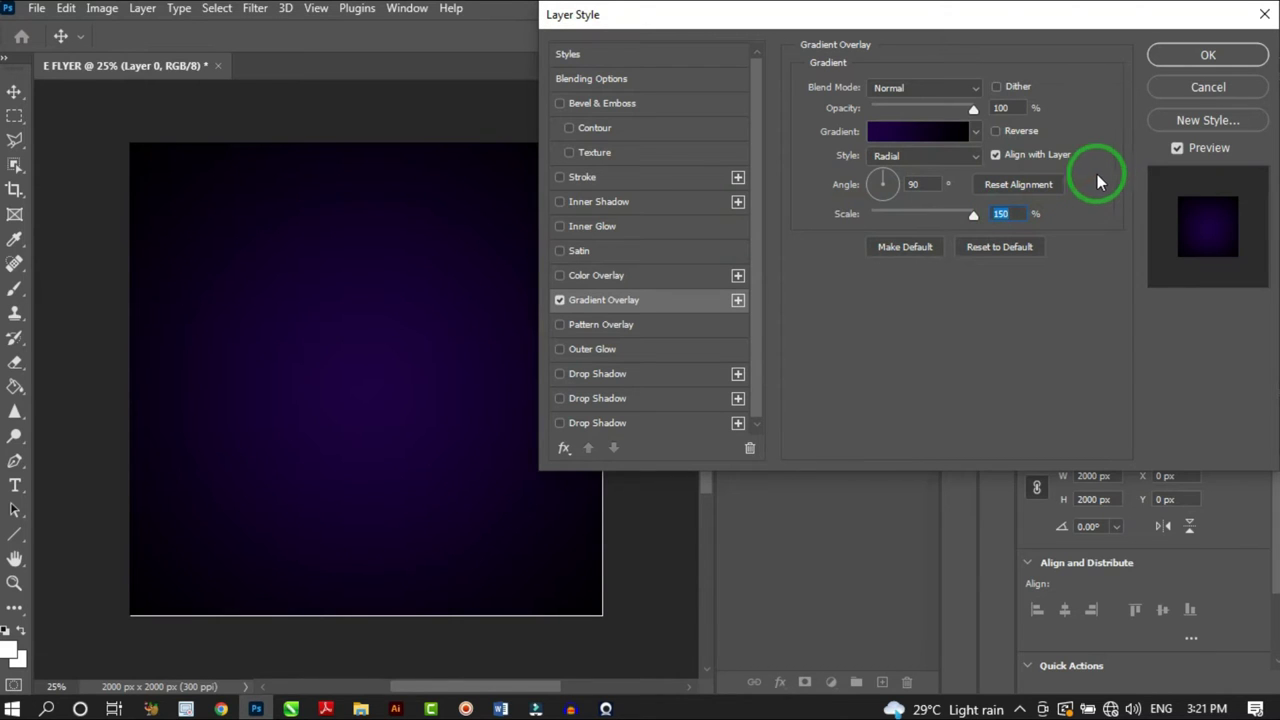
click(1192, 57)
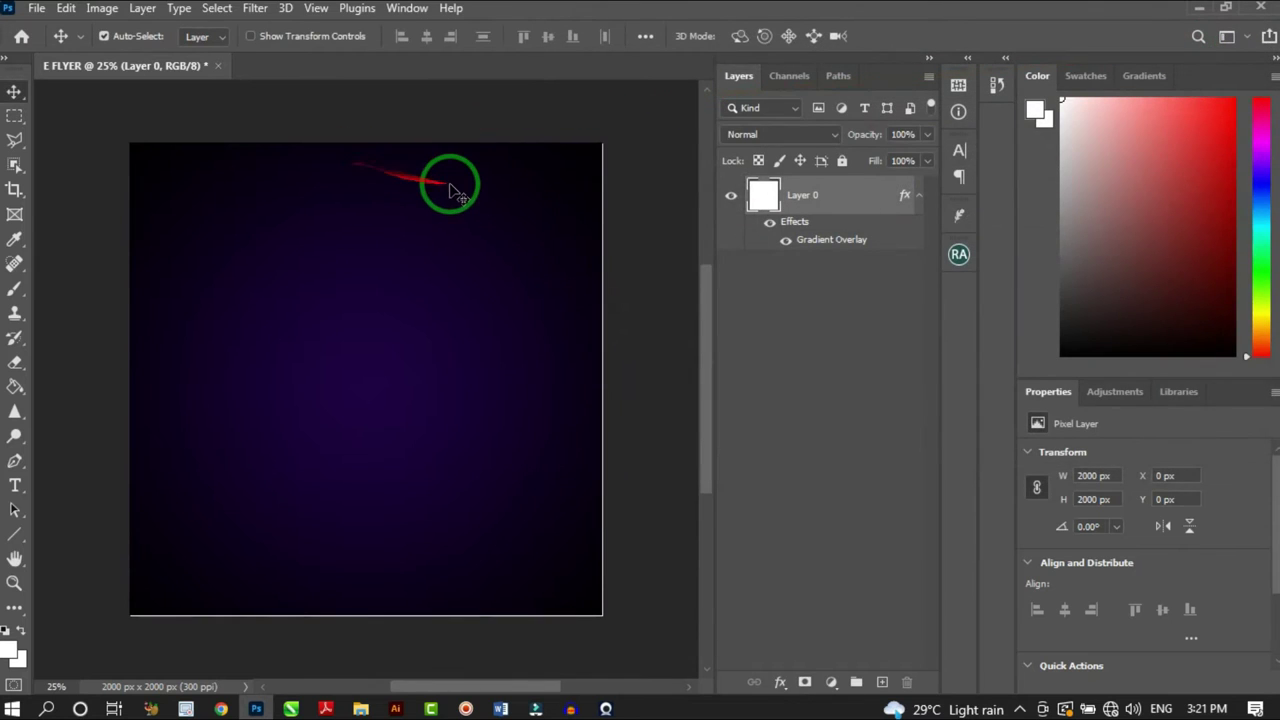
Place the purple concert crowd image from File Explorer into the flyer at full width
key(ctrl+0)
scroll(462, 198, down, 1)
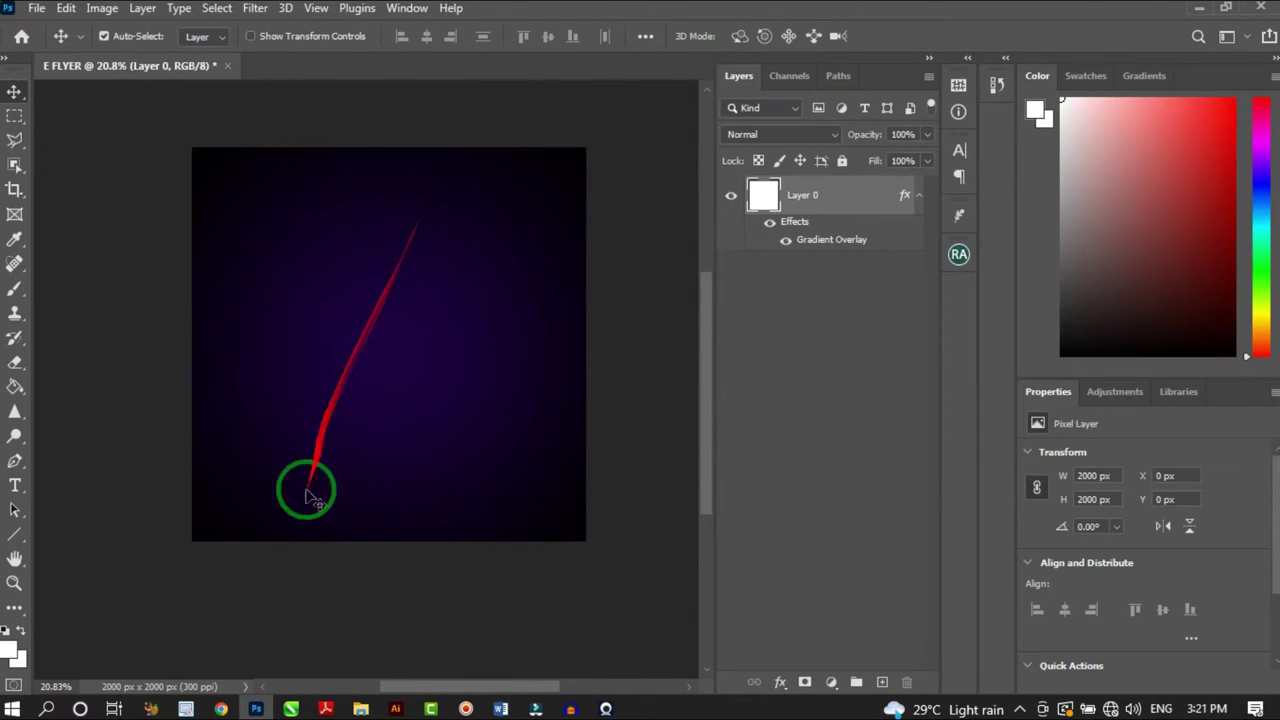
click(361, 705)
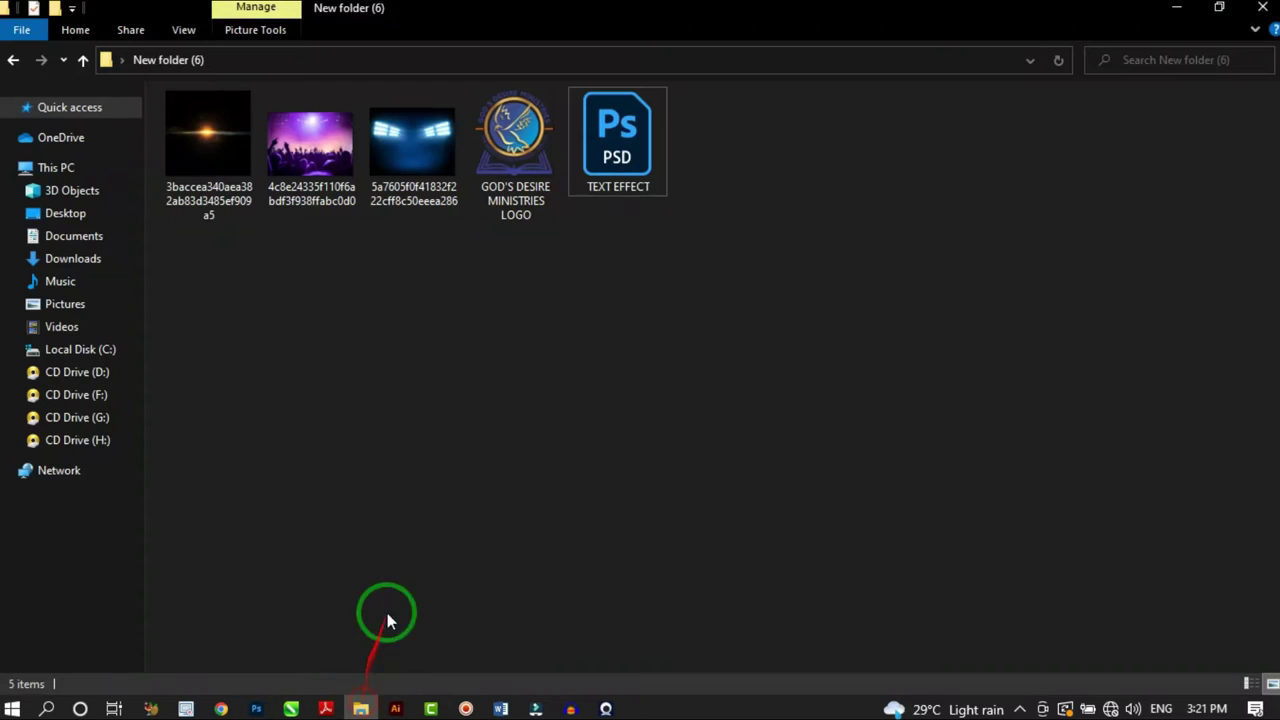
click(318, 163)
drag(318, 163, 430, 280)
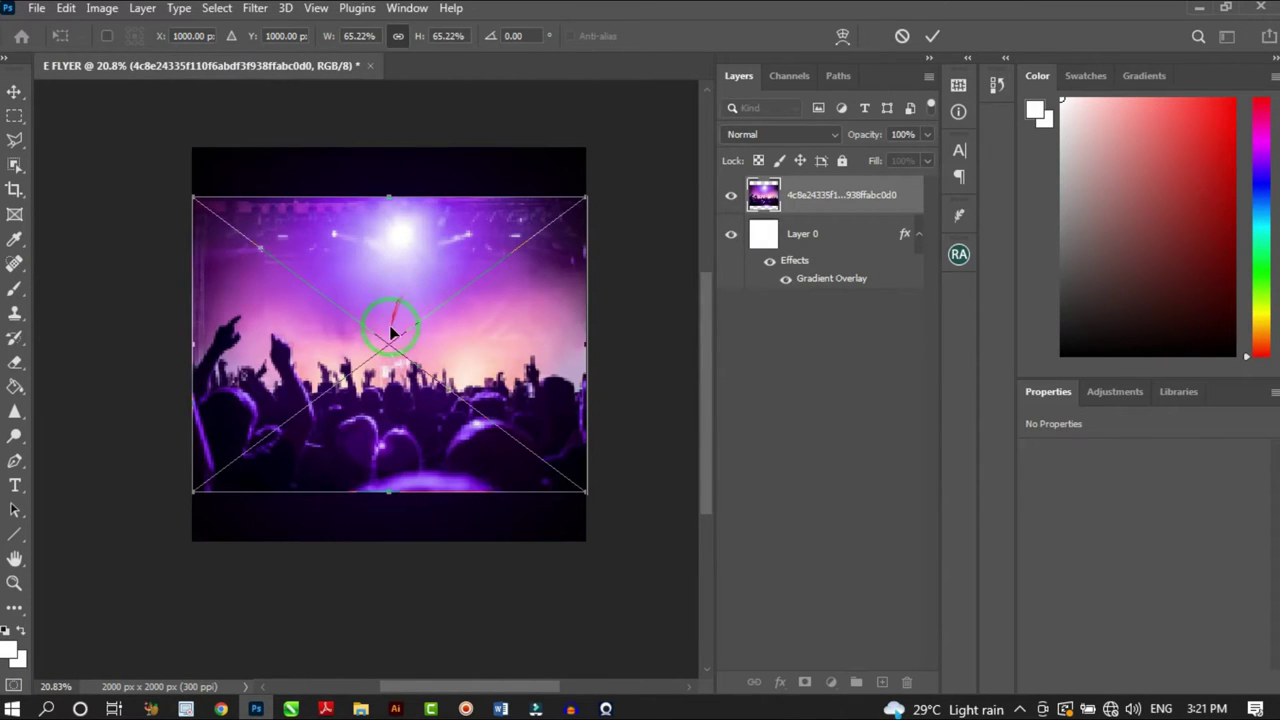
mouse_move(403, 370)
mouse_down()
mouse_move(413, 383)
mouse_move(412, 372)
mouse_up()
scroll(400, 195, up, 1)
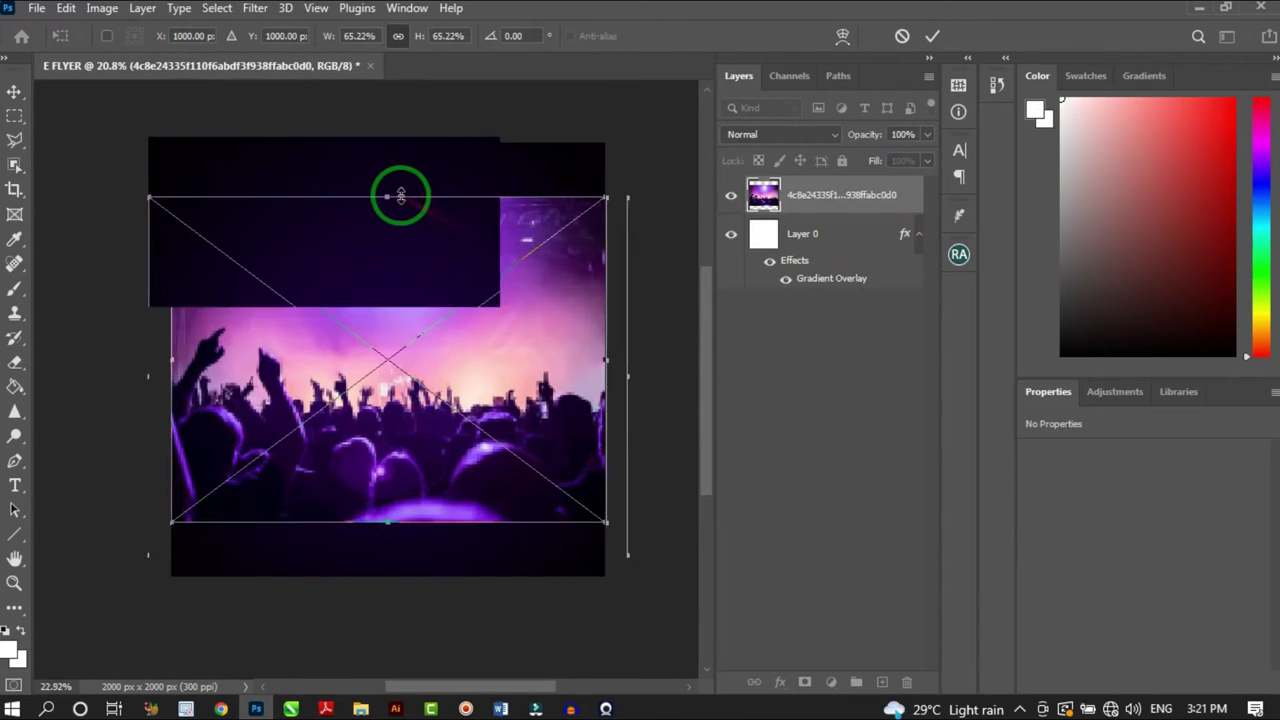
scroll(400, 195, up, 1)
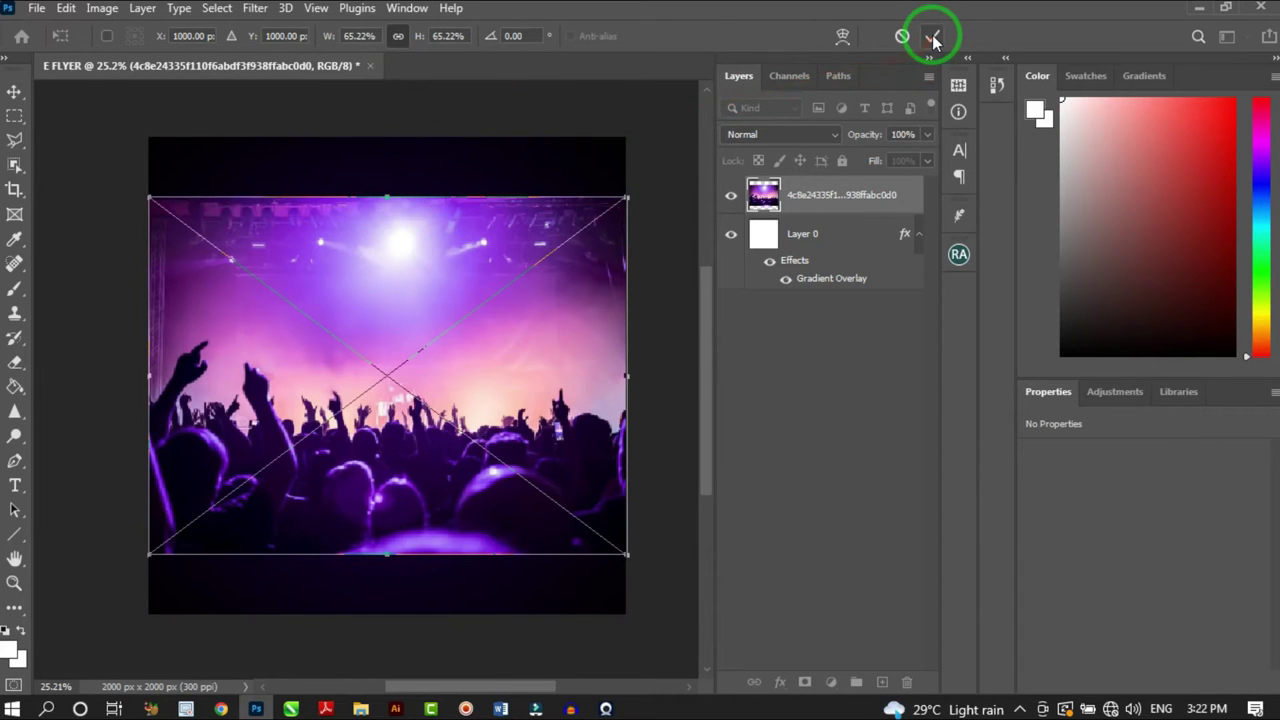
click(933, 38)
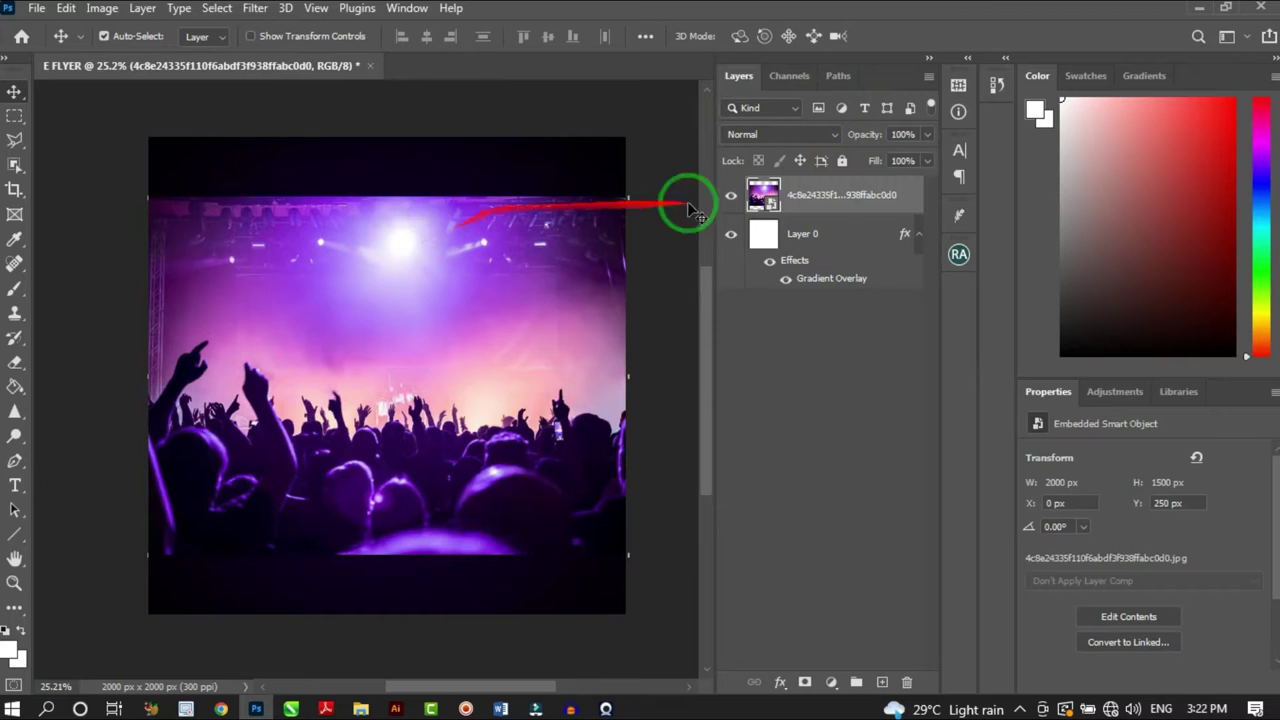
Rasterize the concert photo and Liquify-warp its top edge upward with an 1100 brush
right_click(827, 198)
click(911, 365)
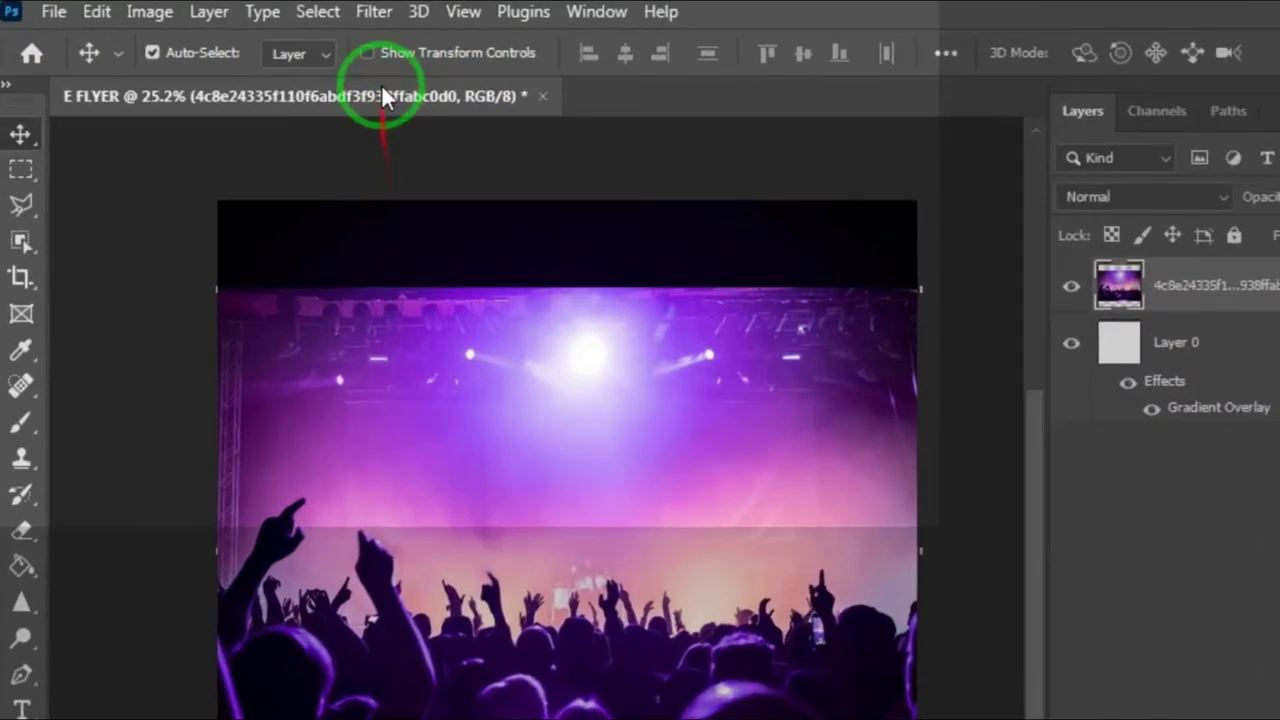
click(373, 11)
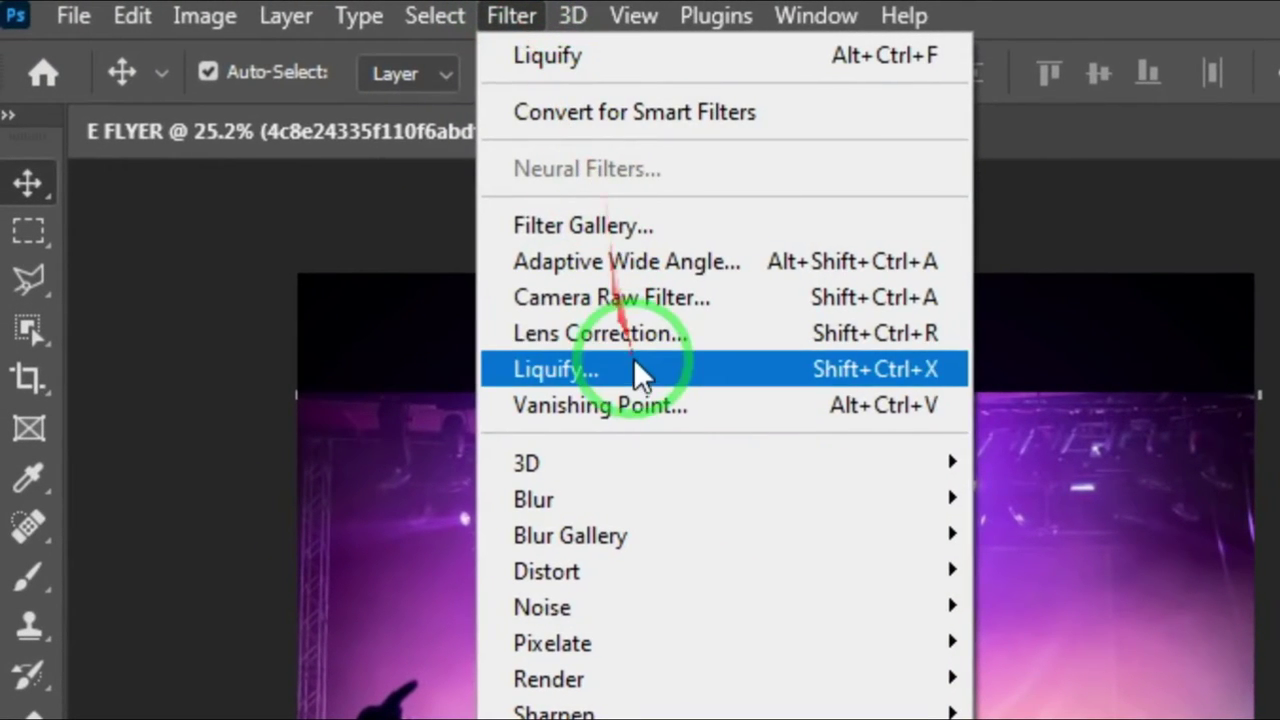
click(640, 373)
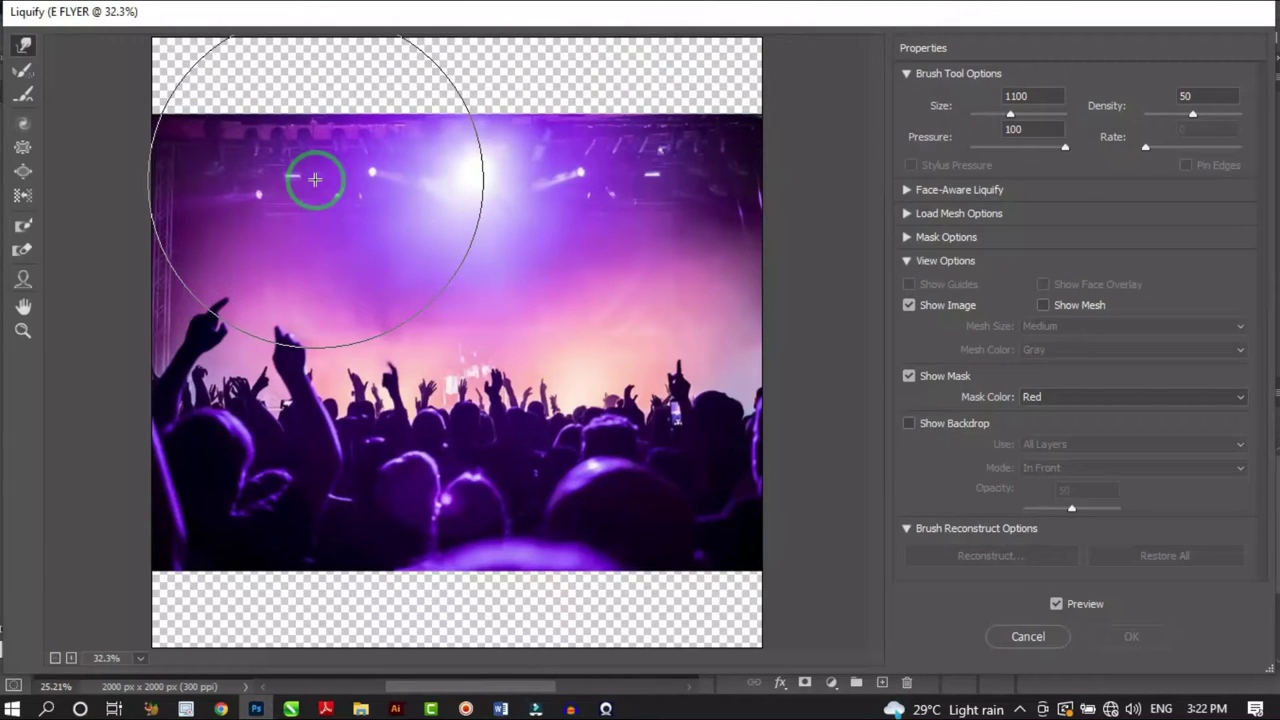
mouse_move(286, 243)
mouse_down()
mouse_move(325, 330)
mouse_move(371, 147)
mouse_move(337, 186)
mouse_move(270, 164)
mouse_up()
key(bracketleft)
key(bracketleft)
key(bracketleft)
key(bracketleft)
key(bracketleft)
key(bracketright)
key(bracketright)
key(bracketright)
key(bracketright)
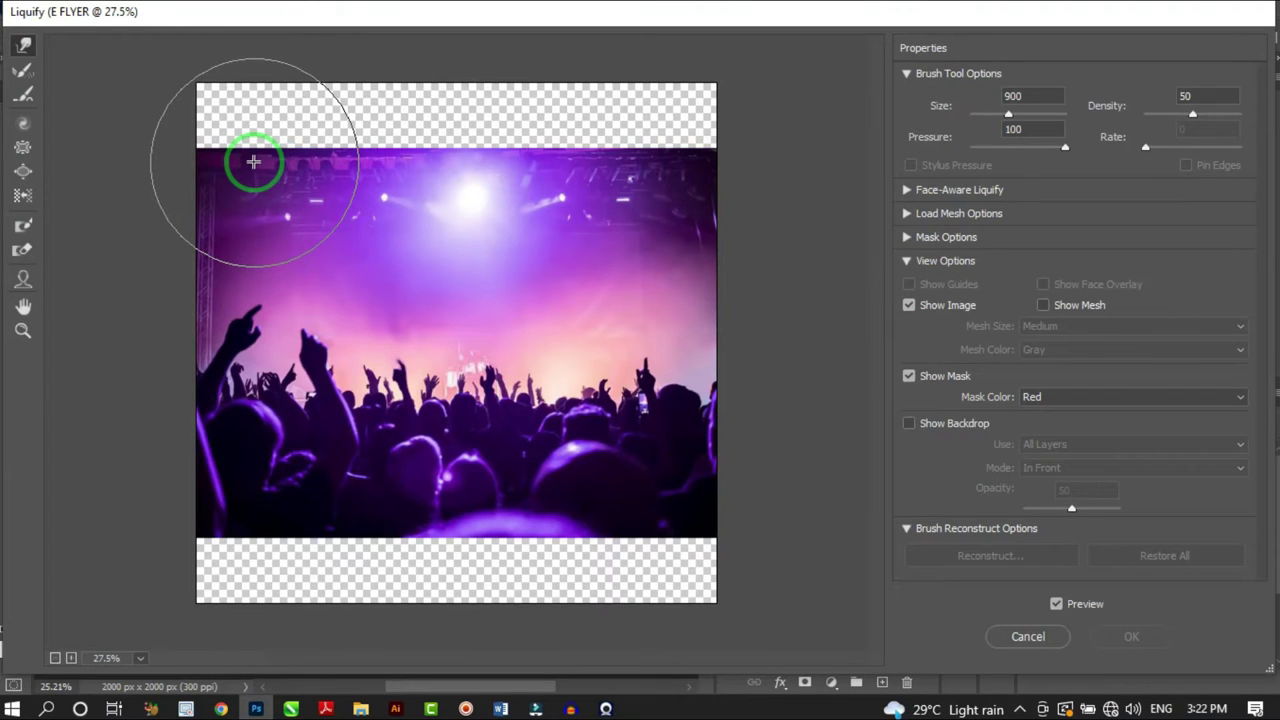
key(bracketright)
key(bracketright)
mouse_move(251, 171)
mouse_down()
mouse_move(248, 109)
mouse_move(336, 160)
mouse_move(331, 120)
mouse_move(408, 163)
mouse_move(423, 120)
mouse_move(472, 146)
mouse_move(483, 114)
mouse_move(530, 148)
mouse_move(541, 121)
mouse_move(617, 154)
mouse_move(620, 119)
mouse_move(693, 157)
mouse_move(709, 77)
mouse_move(585, 105)
mouse_move(583, 86)
mouse_move(373, 107)
mouse_move(369, 83)
mouse_move(288, 106)
mouse_move(268, 98)
mouse_move(213, 124)
mouse_move(209, 94)
mouse_up()
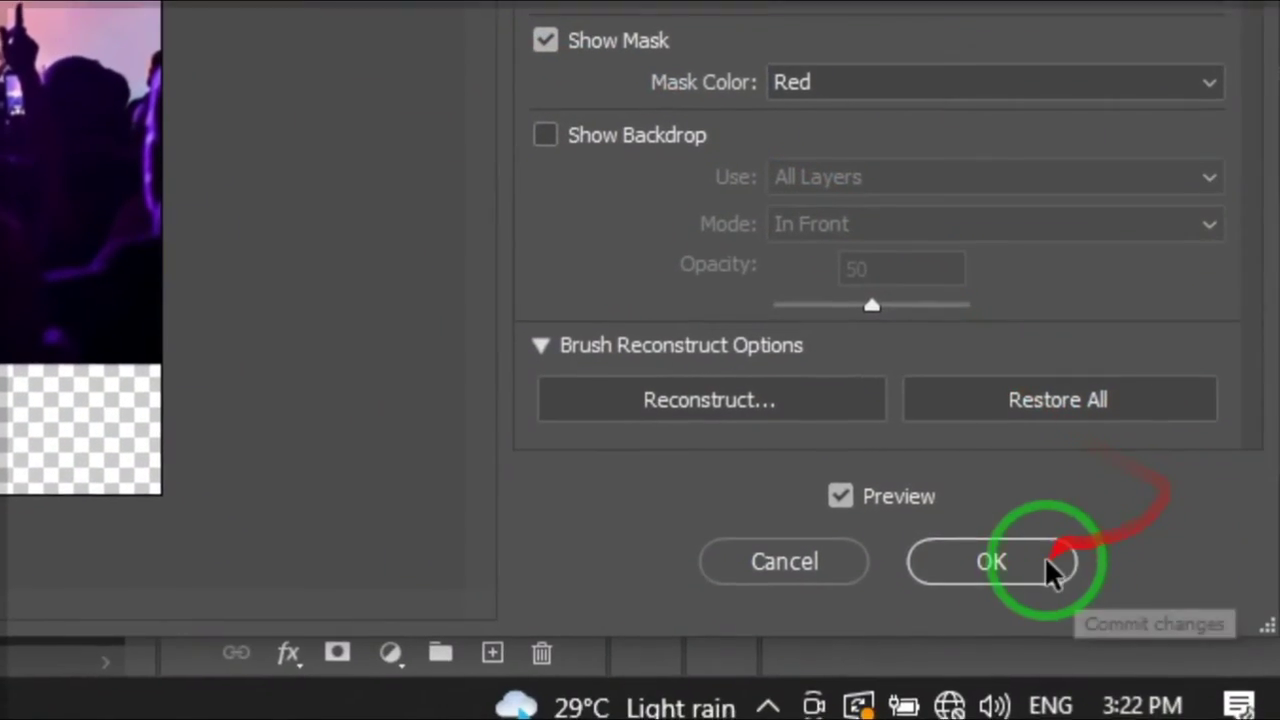
click(1155, 637)
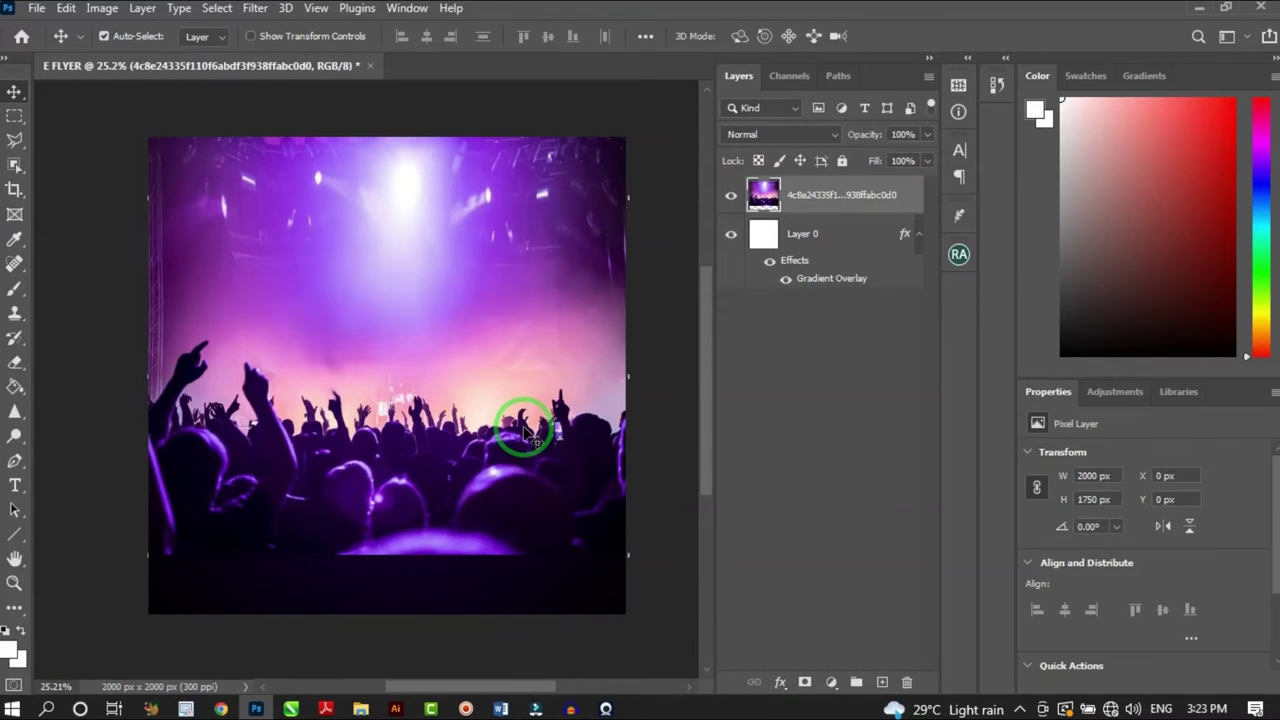
Soften the concert crowd photo with an 8-pixel Gaussian Blur
scroll(249, 123, up, 2)
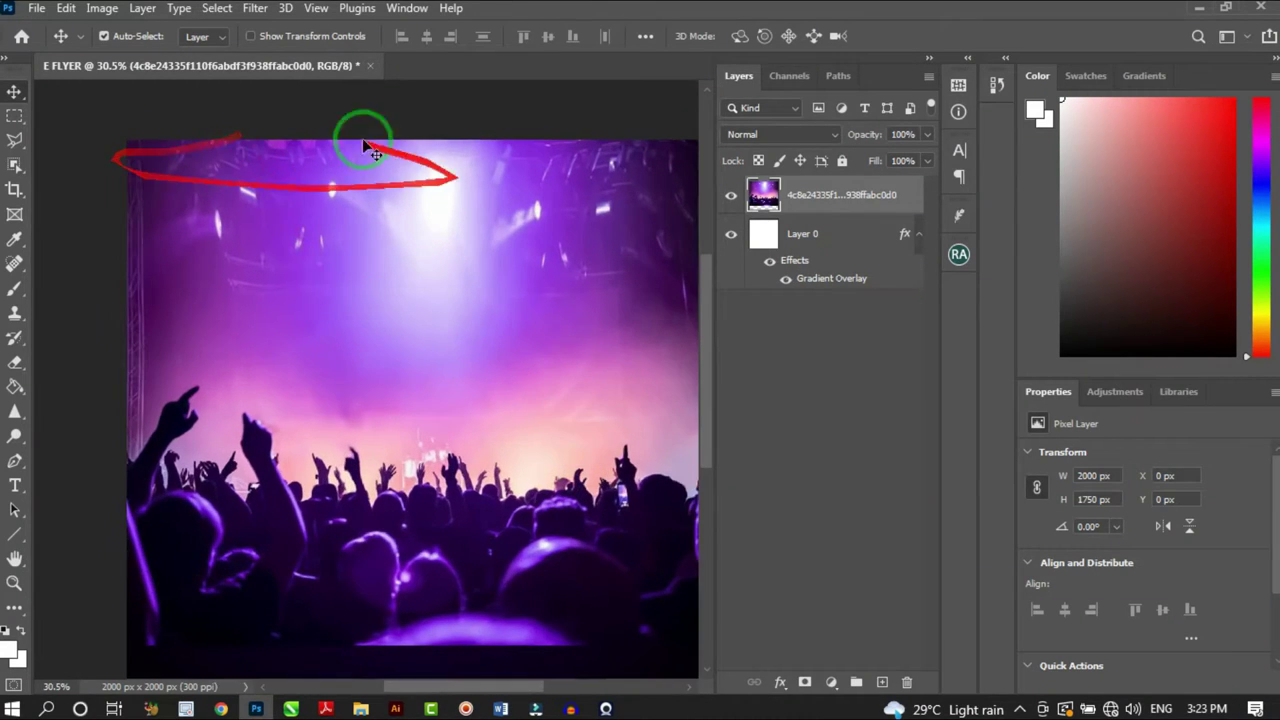
scroll(470, 140, down, 4)
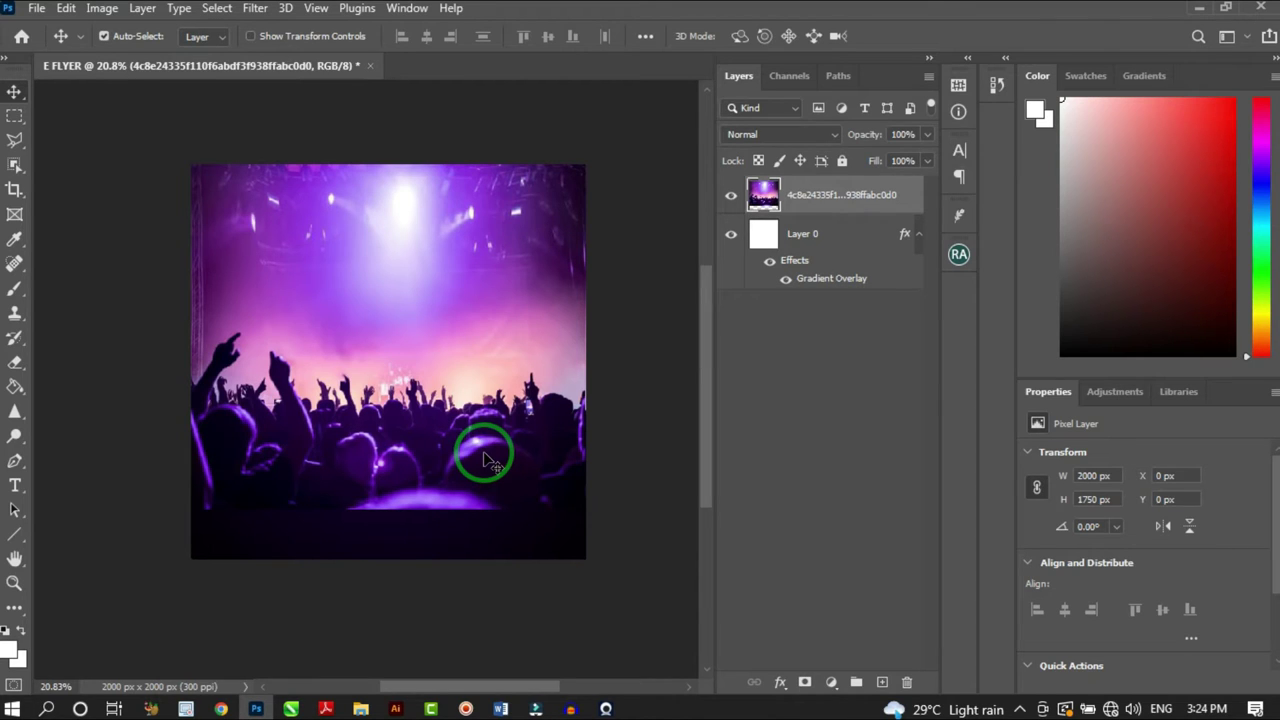
drag(397, 445, 318, 189)
click(257, 14)
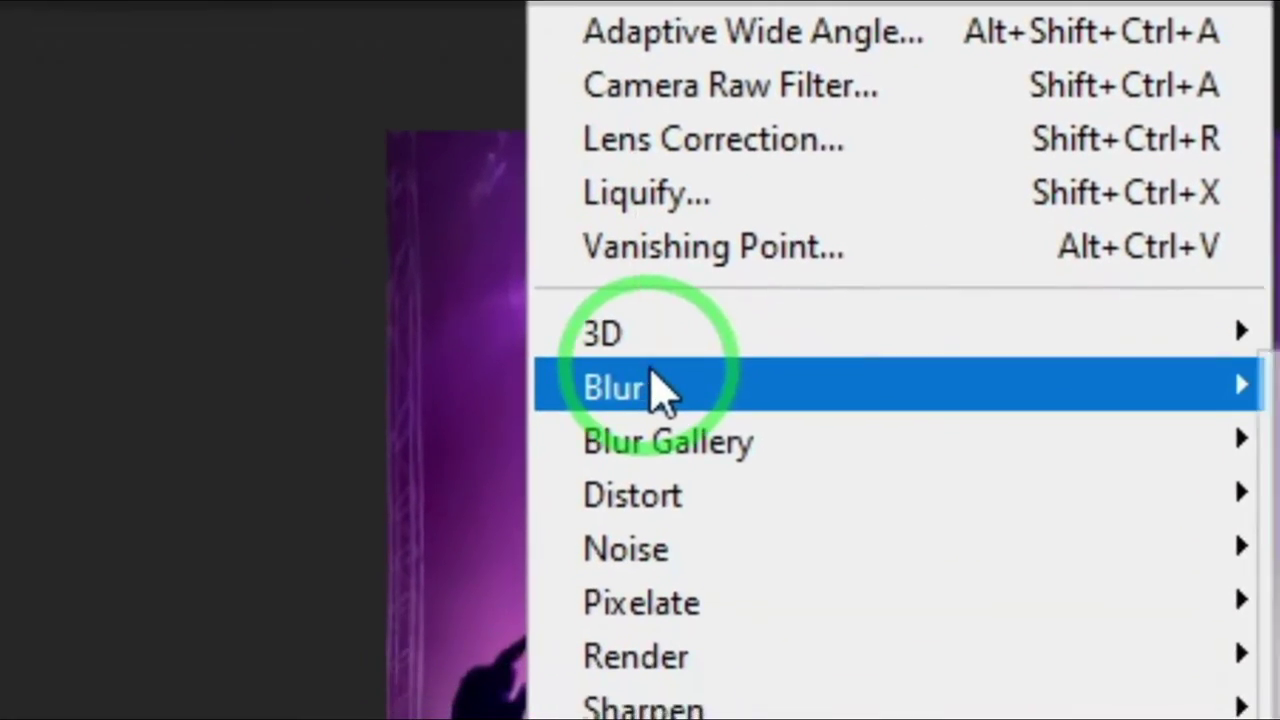
mouse_move(281, 250)
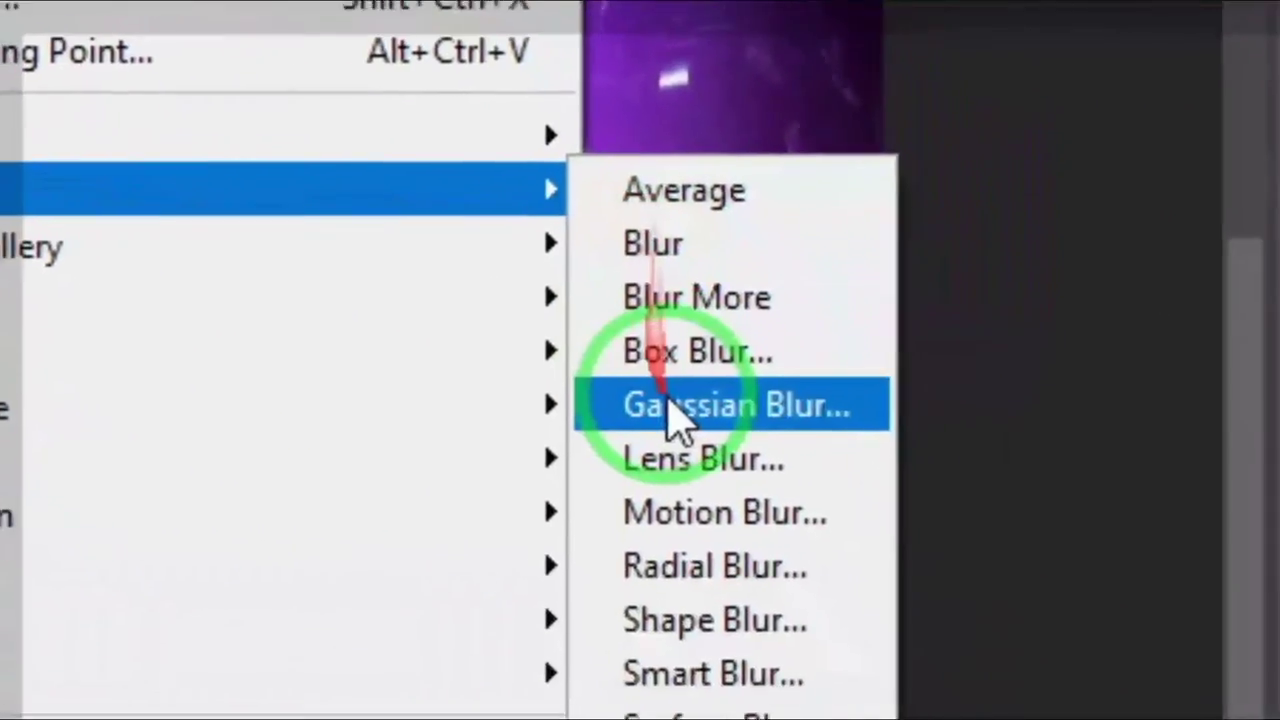
click(1055, 584)
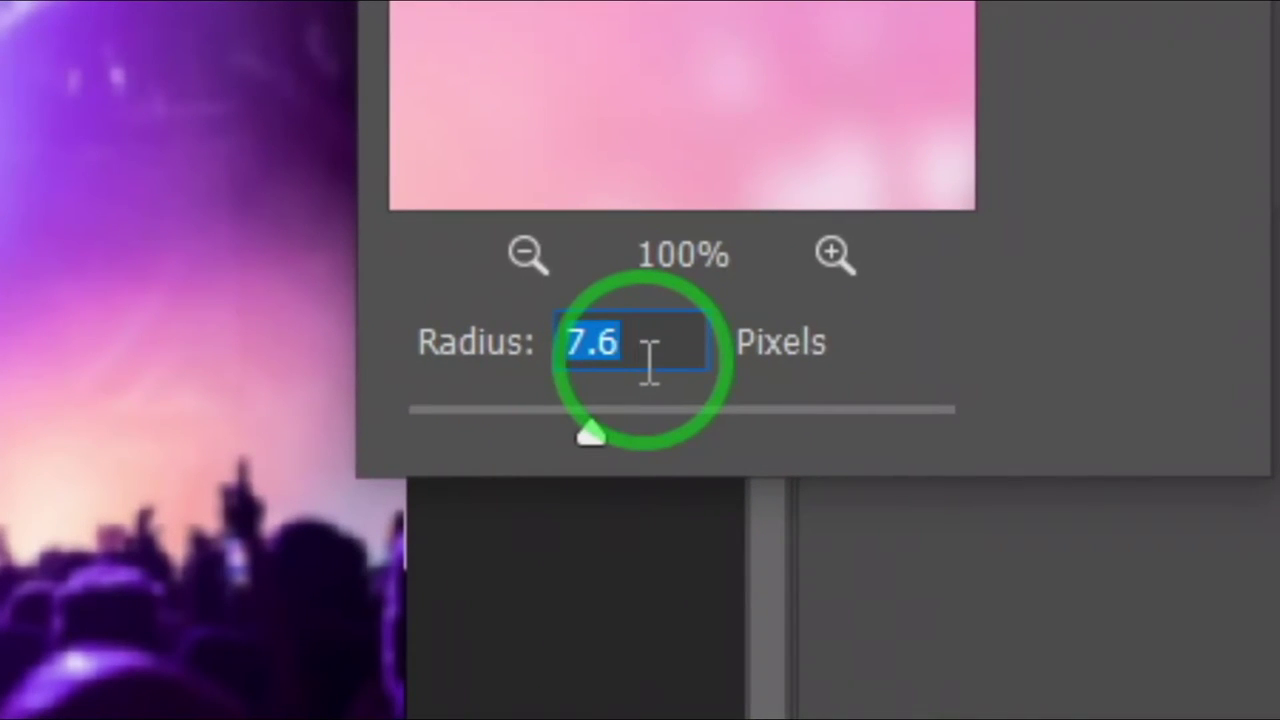
text(8)
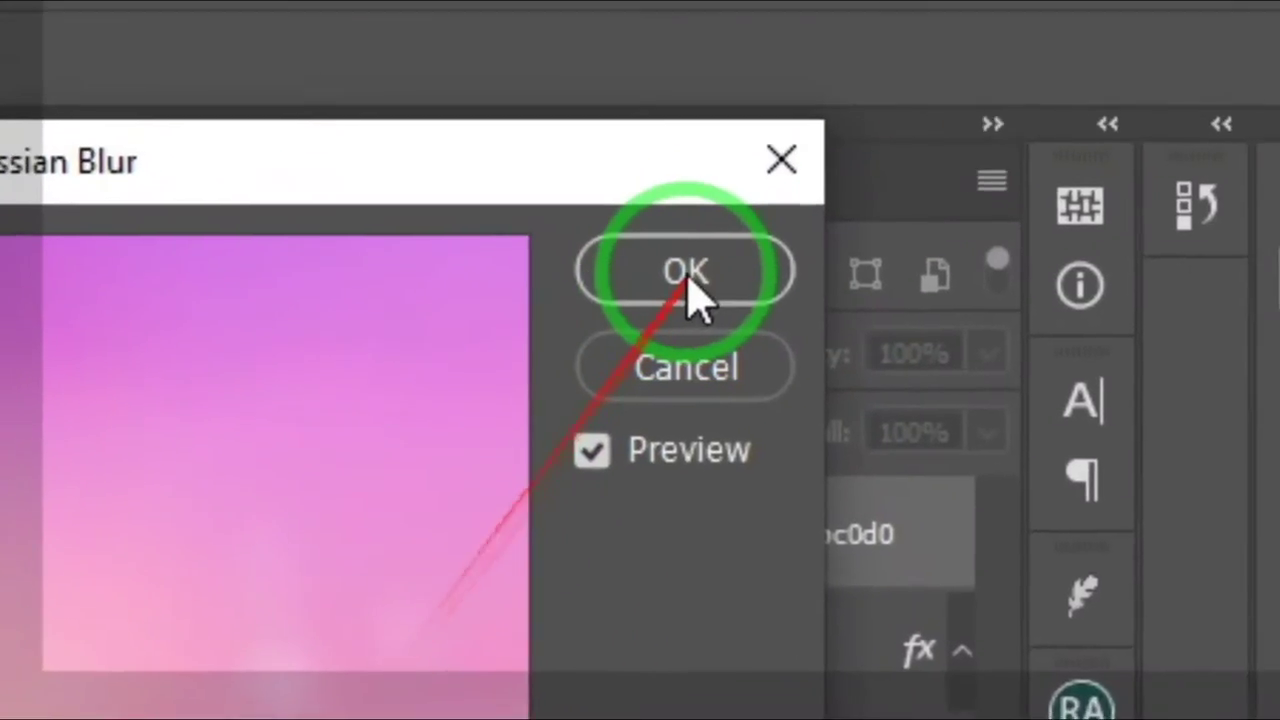
click(688, 270)
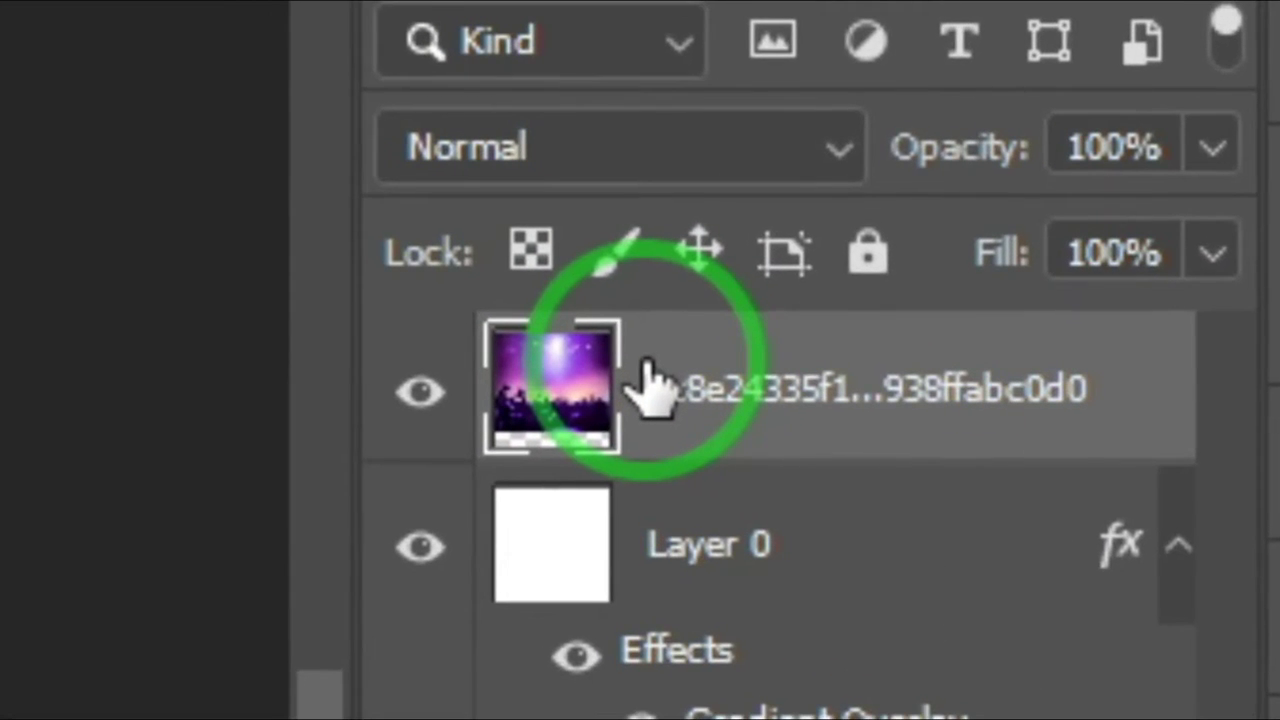
Add a layer mask to the crowd photo and paint its bottom black with an 800 px brush
click(717, 380)
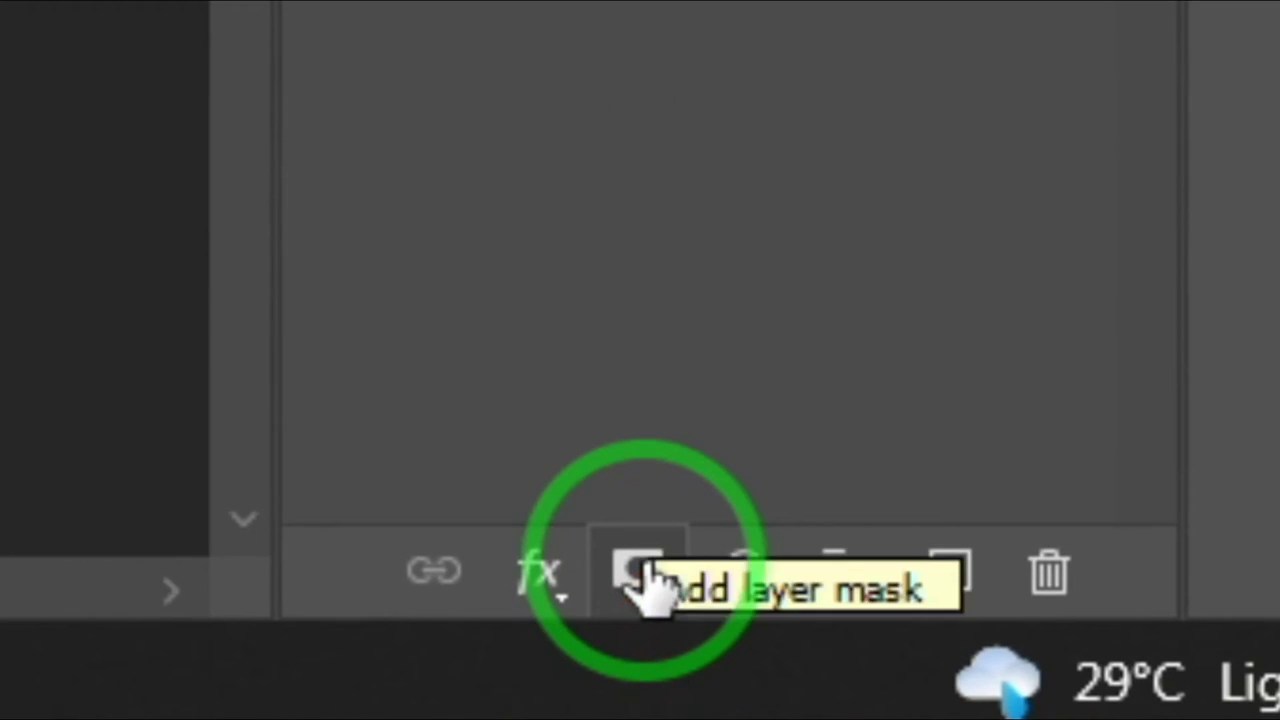
click(645, 578)
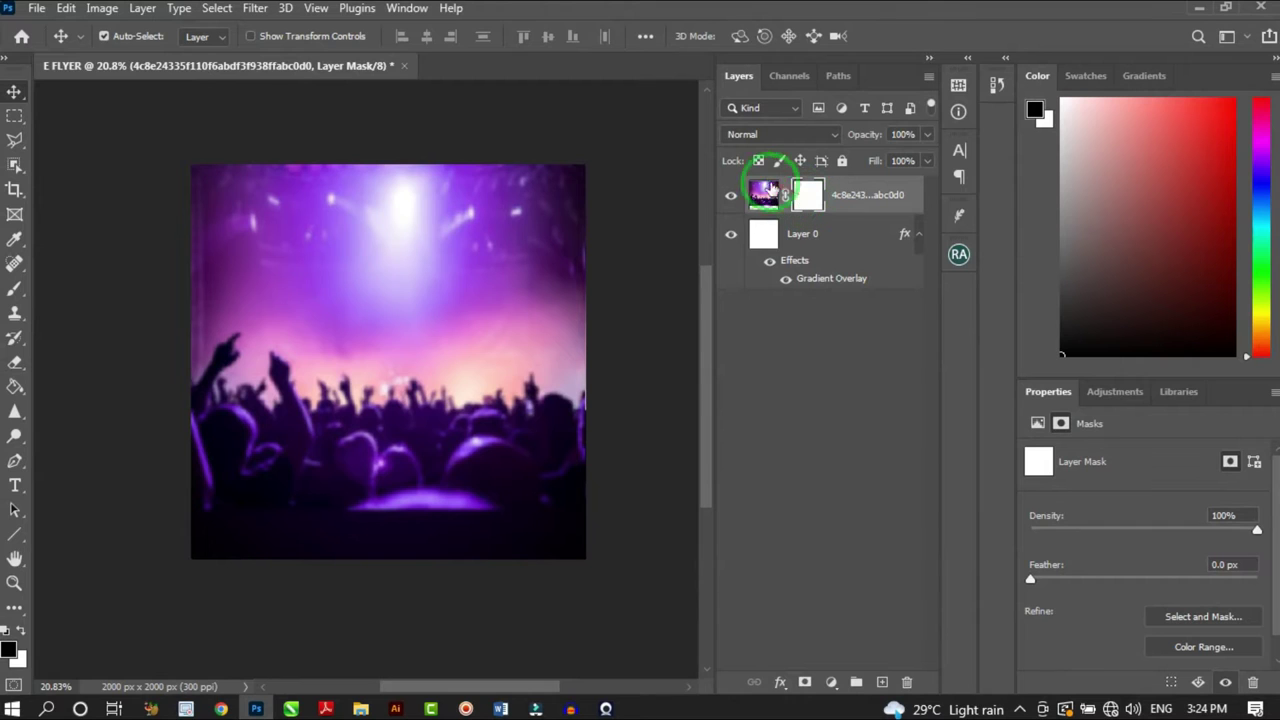
click(14, 292)
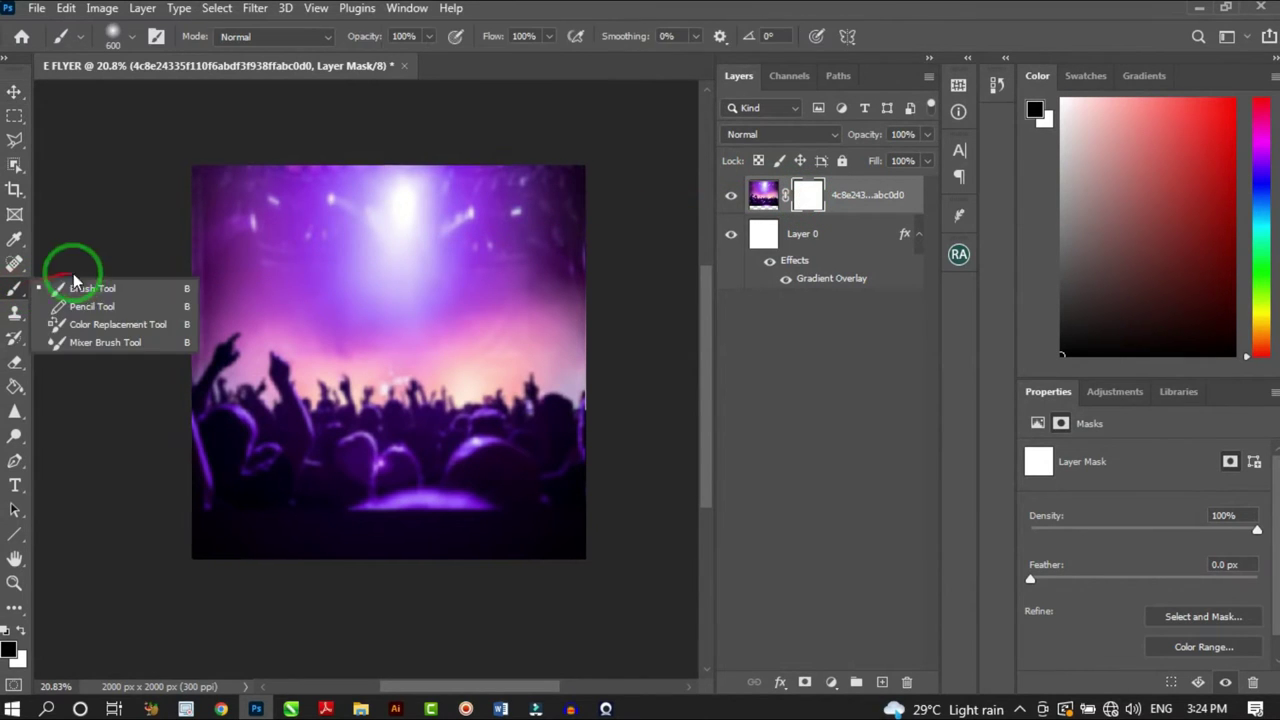
click(92, 289)
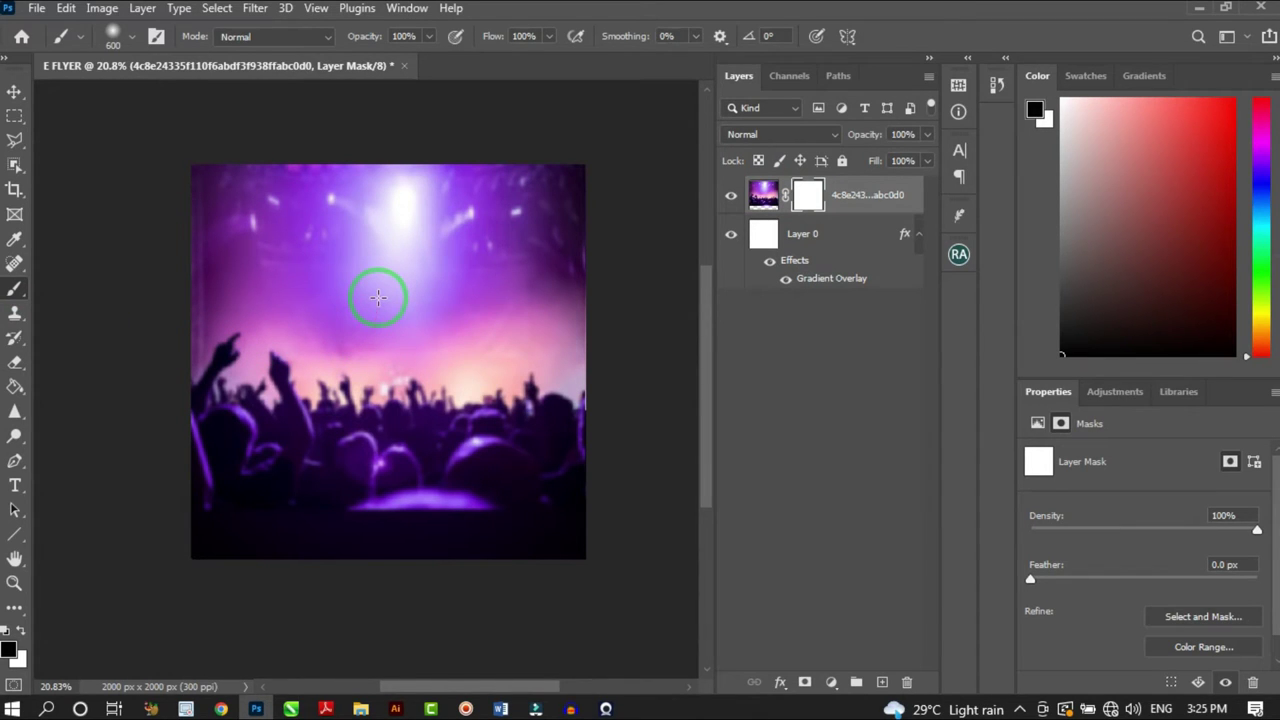
mouse_move(371, 286)
mouse_down()
mouse_move(366, 333)
mouse_move(356, 295)
mouse_move(300, 300)
mouse_up()
key(bracketright)
key(bracketright)
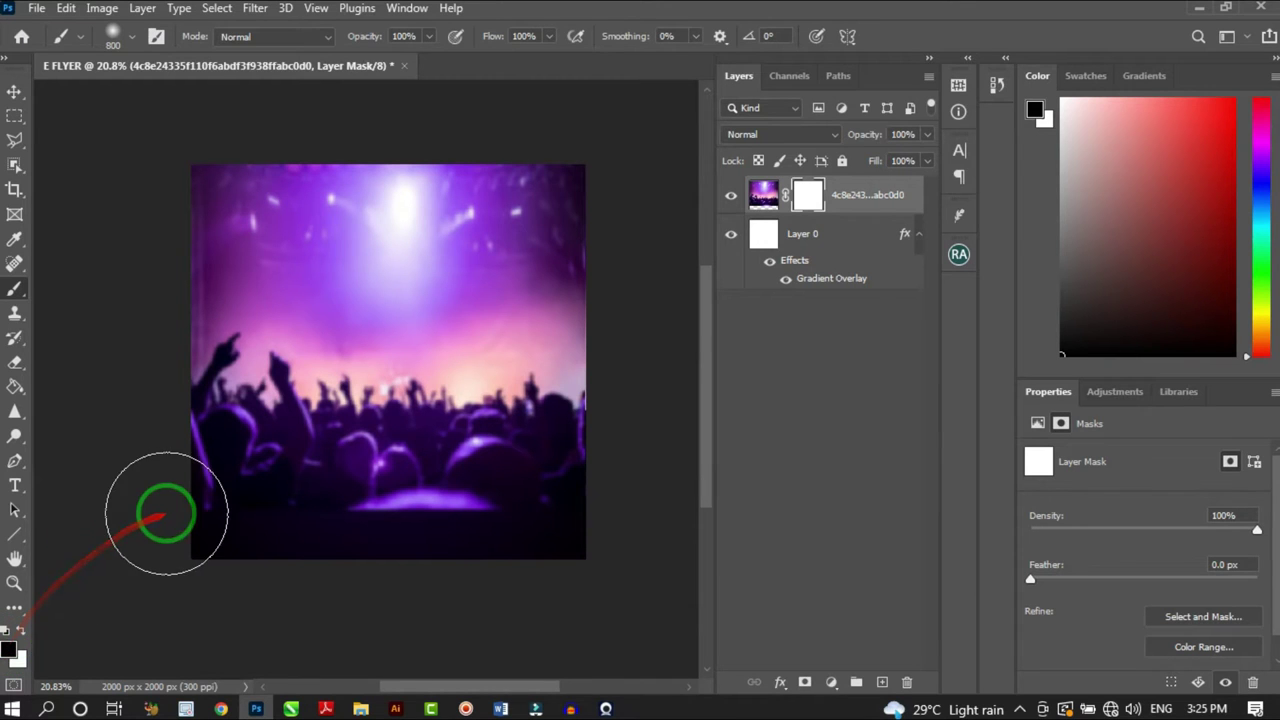
mouse_move(200, 518)
mouse_down()
mouse_move(628, 522)
mouse_move(251, 537)
mouse_move(623, 526)
mouse_move(468, 516)
mouse_move(506, 491)
mouse_up()
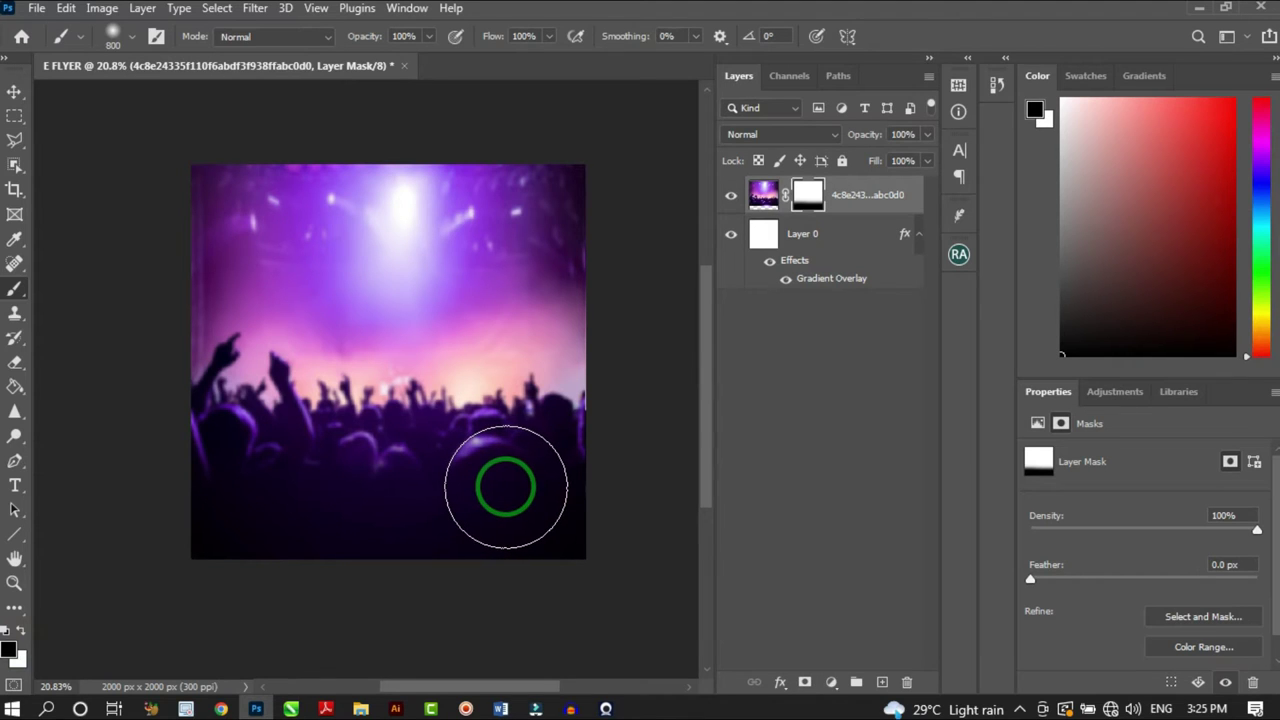
Place the GOD'S DESIRE MINISTRIES LOGO file from File Explorer into the flyer
click(15, 93)
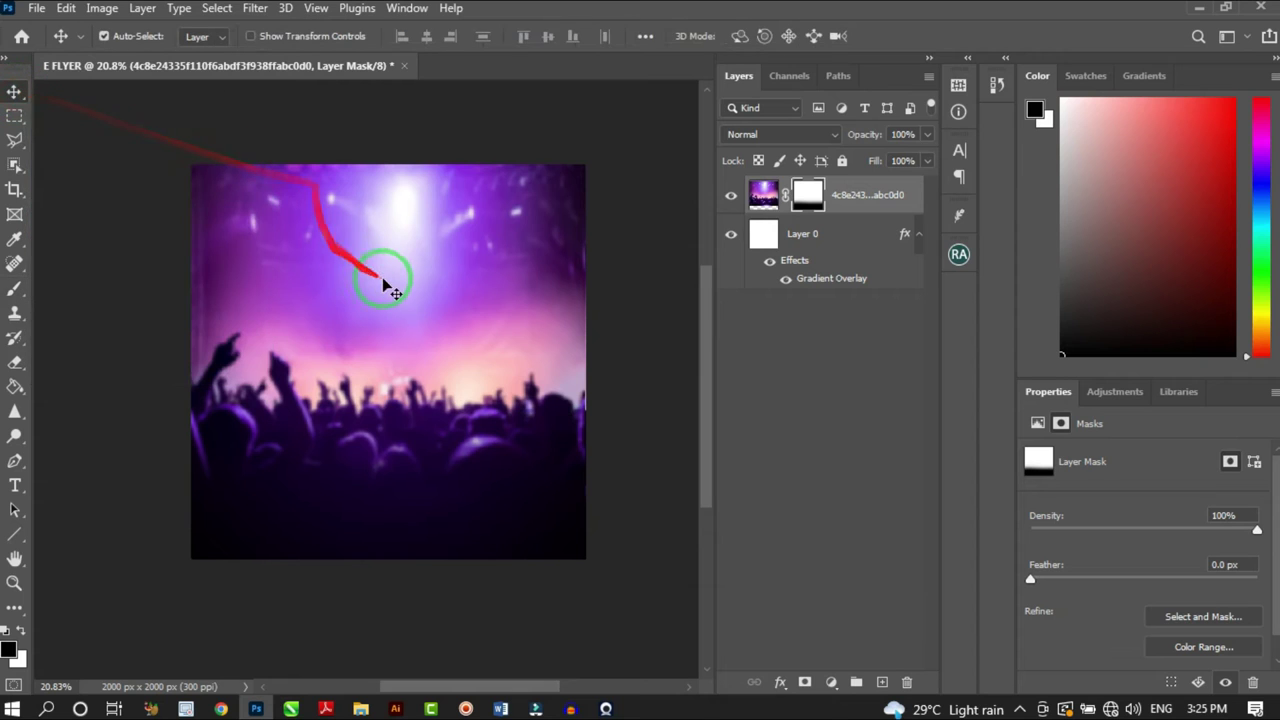
click(360, 708)
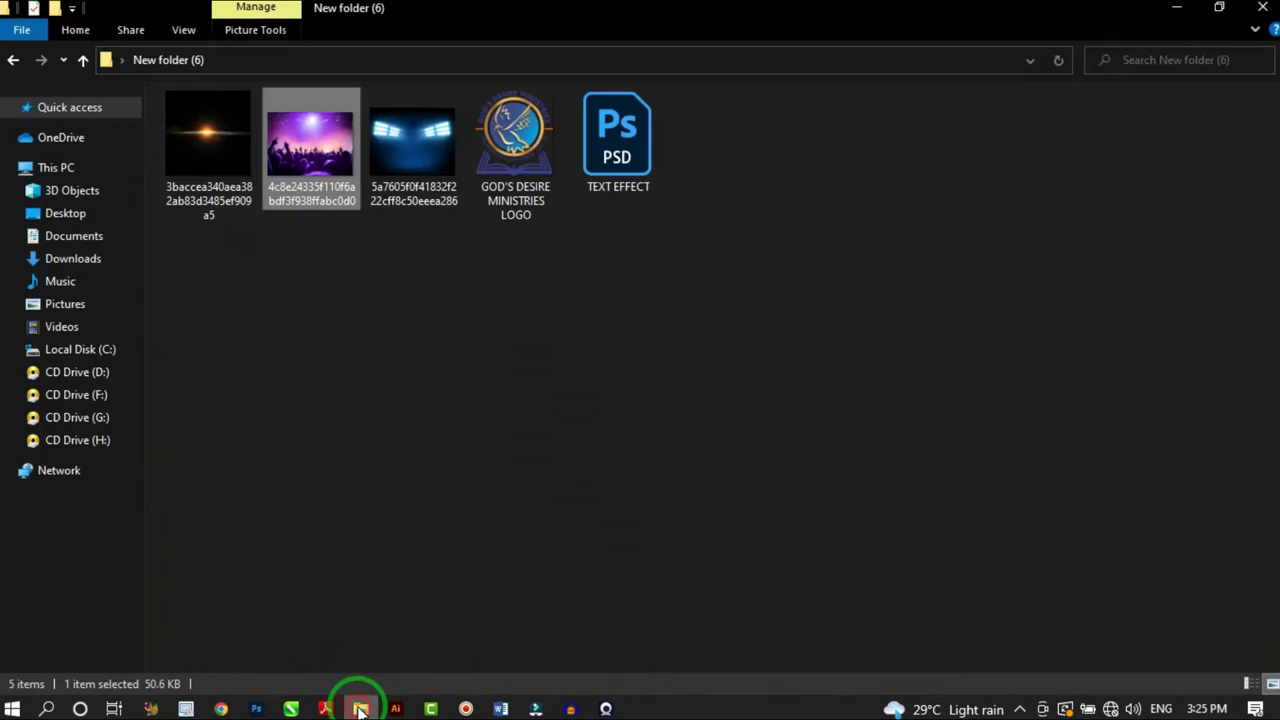
click(516, 190)
drag(516, 190, 406, 251)
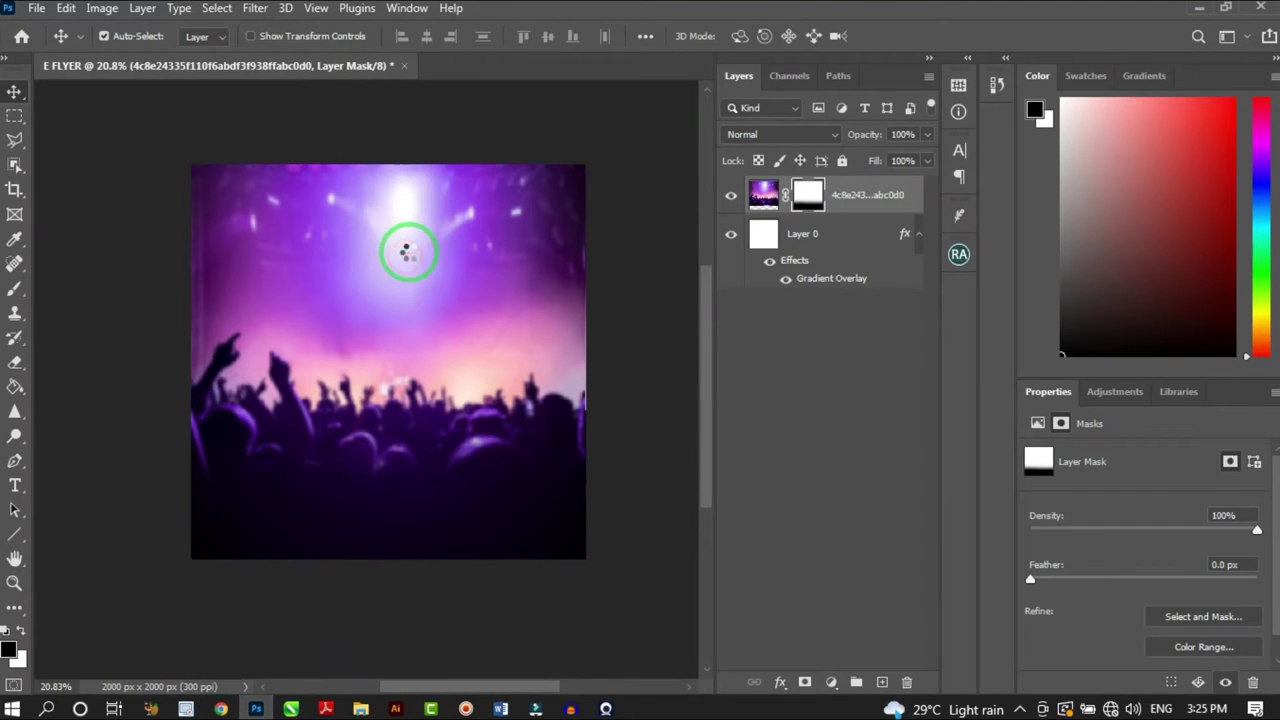
Scale the logo down to about 24% and commit it at the top centre
drag(491, 468, 391, 409)
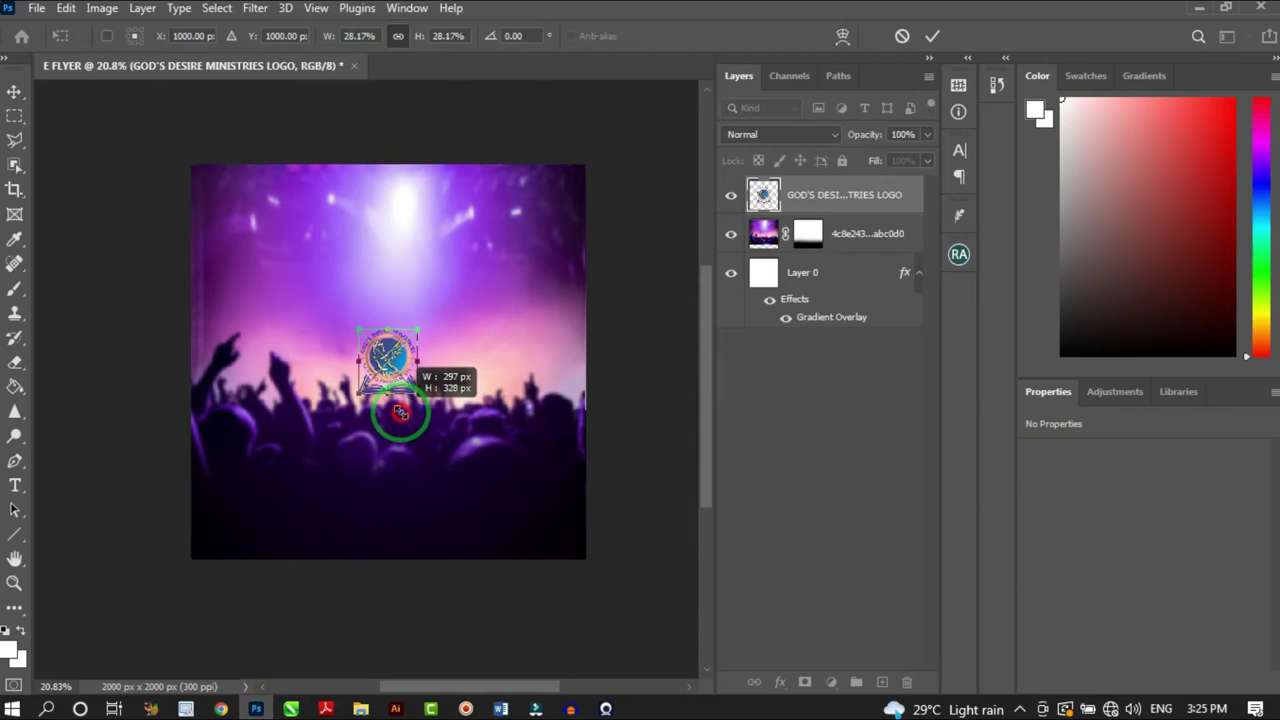
drag(390, 325, 393, 172)
scroll(396, 170, up, 1)
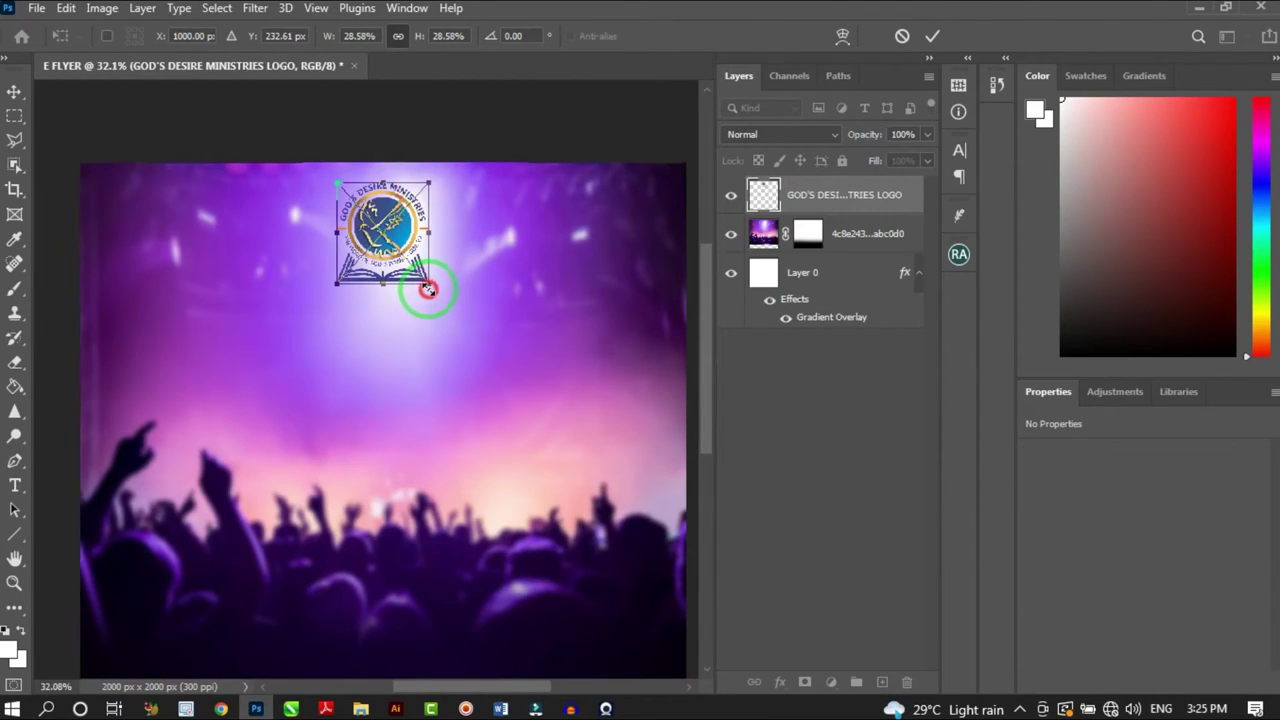
drag(429, 285, 395, 232)
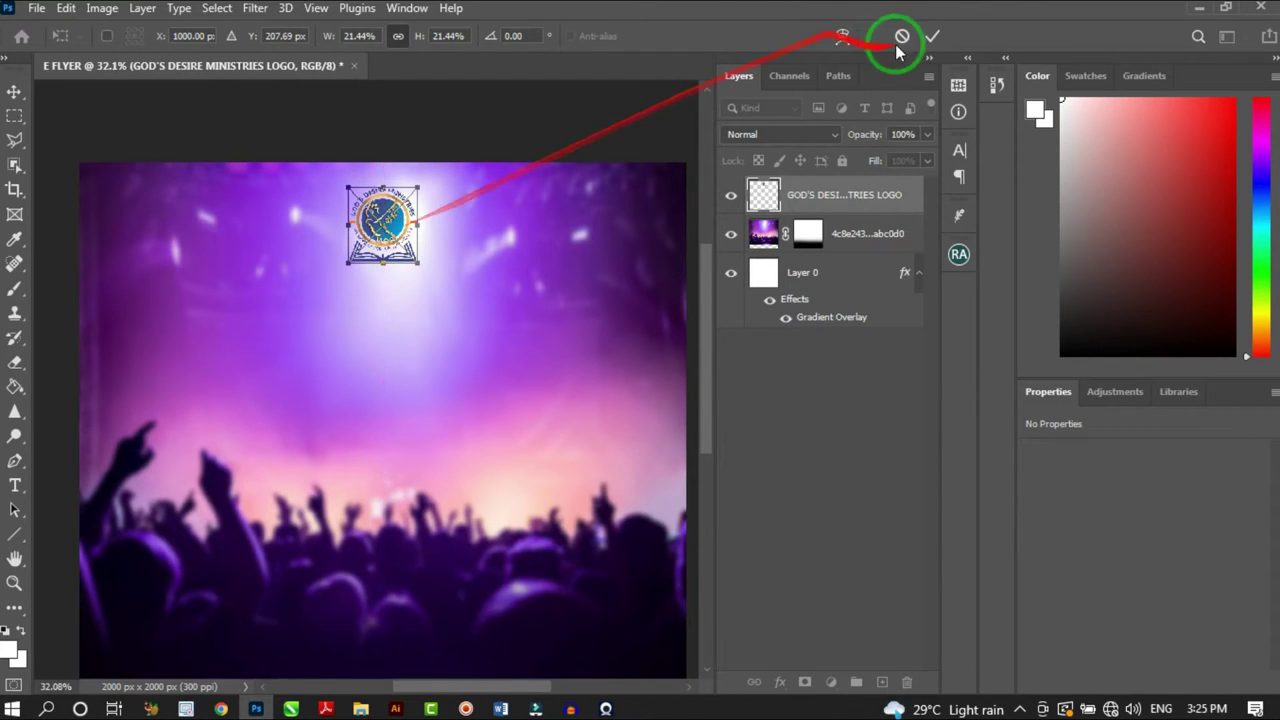
click(930, 37)
scroll(415, 155, down, 3)
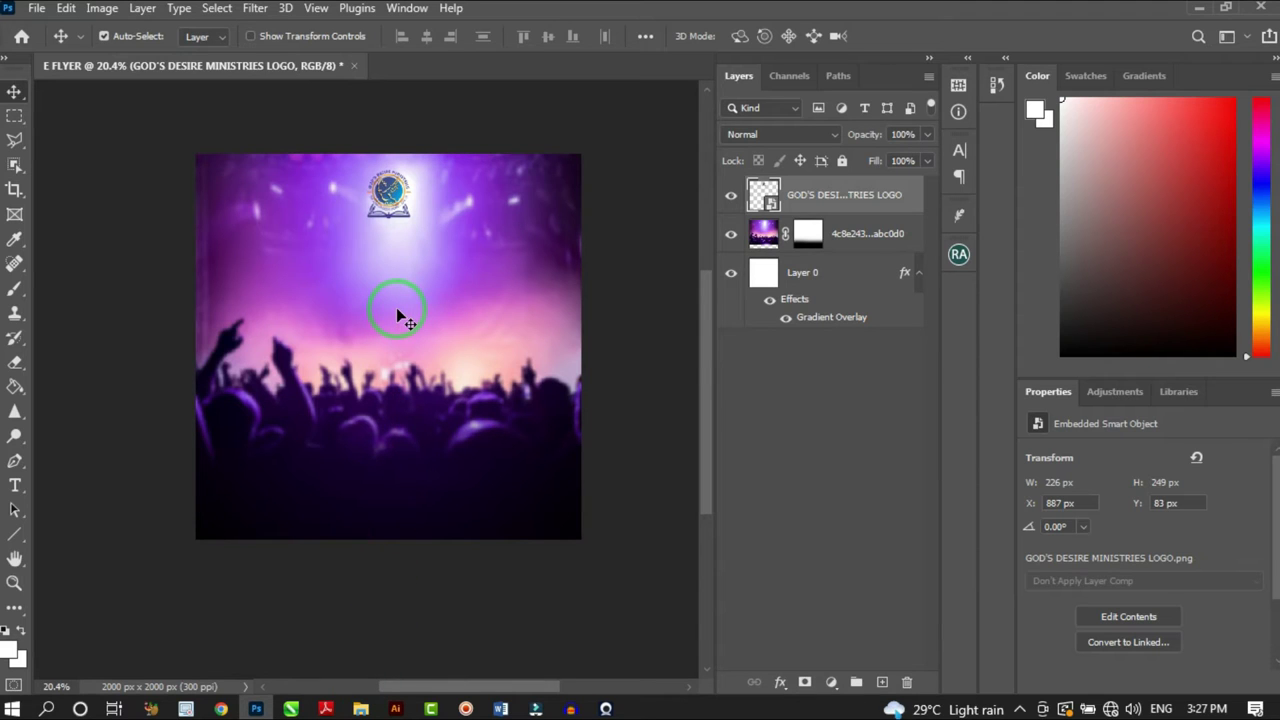
Bring the flyer-asset folder in File Explorer to the front
click(360, 706)
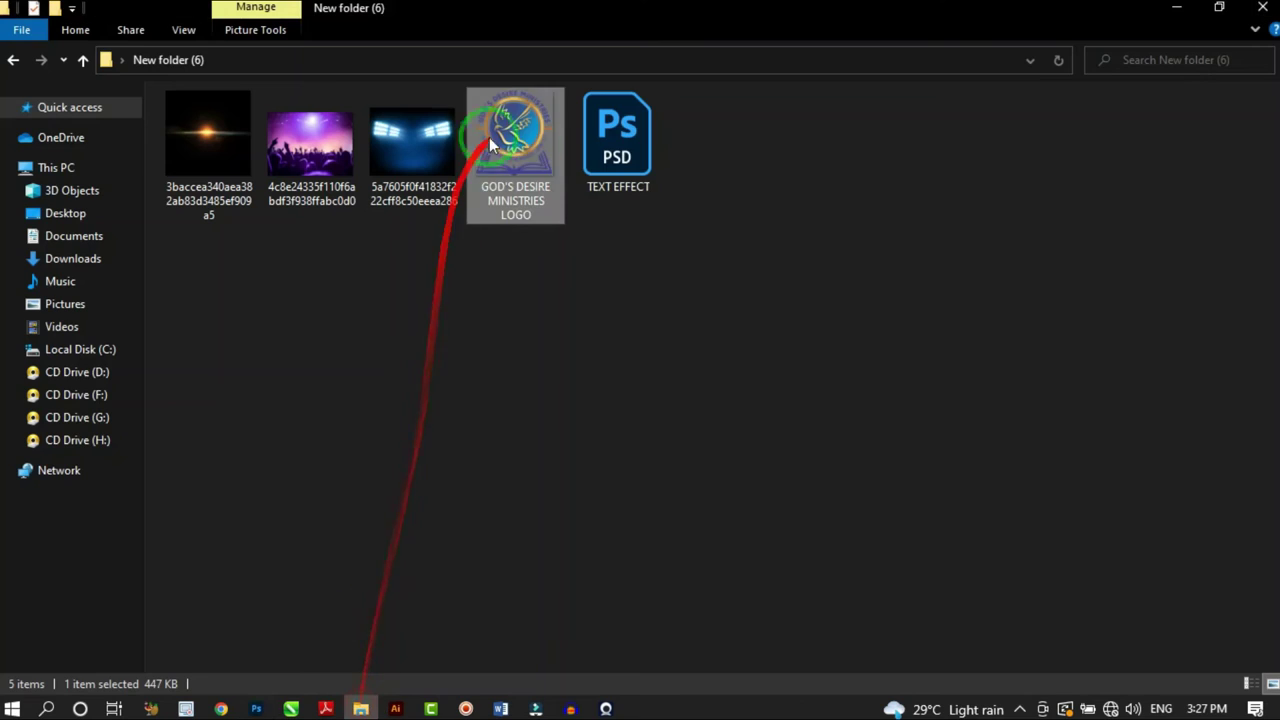
Open TEXT EFFECT.psd from File Explorer in Photoshop
click(614, 153)
double_click(616, 155)
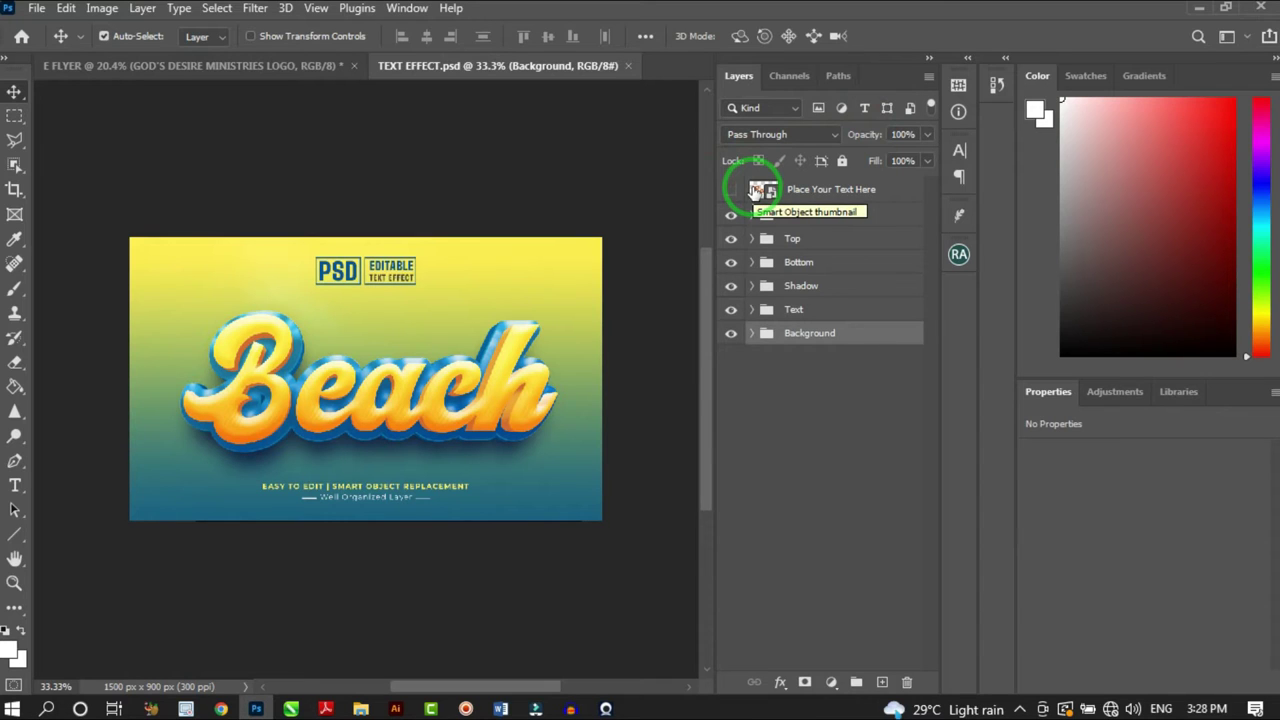
Replace 'Beach' with 'Sunday' inside the text effect's smart object
double_click(757, 190)
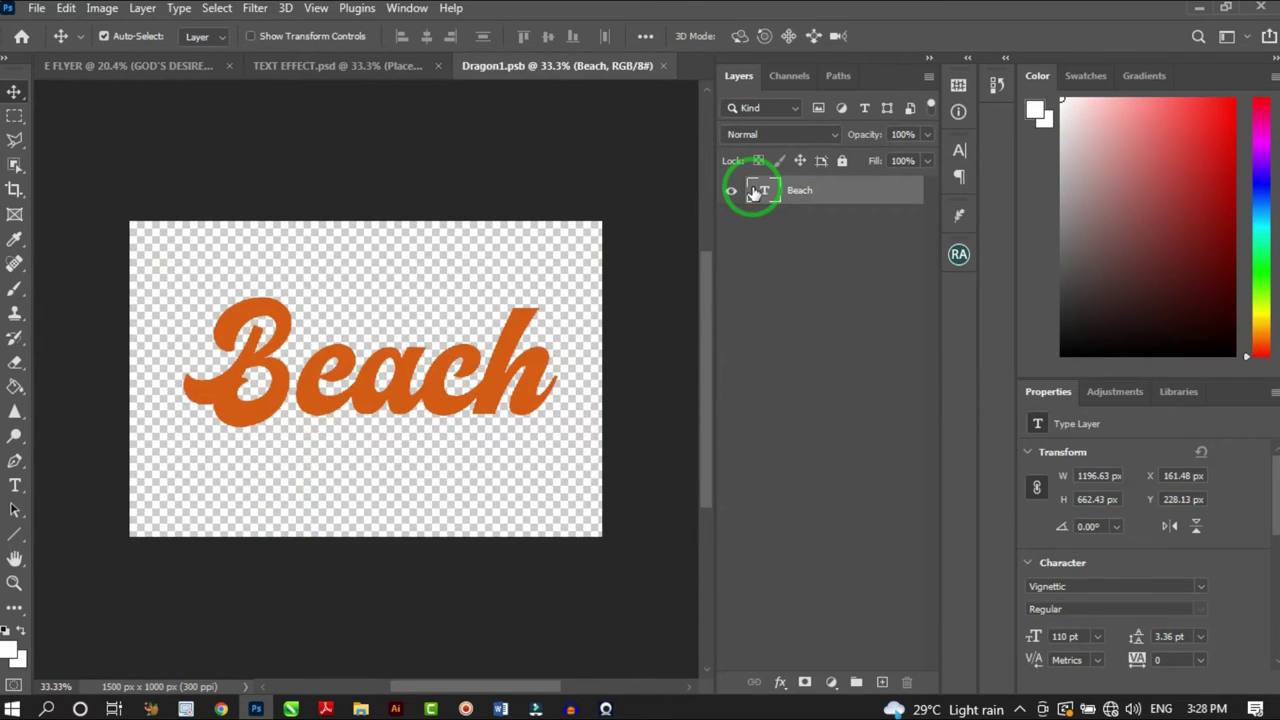
key(t)
click(418, 370)
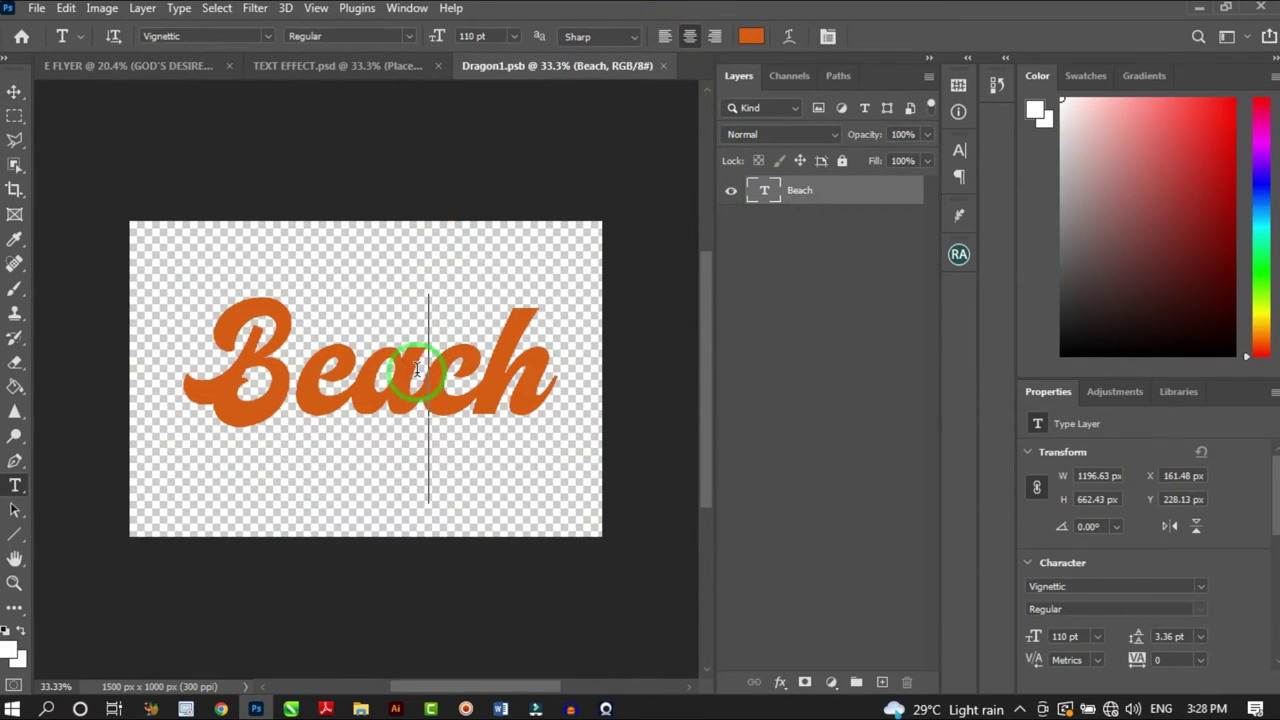
key(ctrl+a)
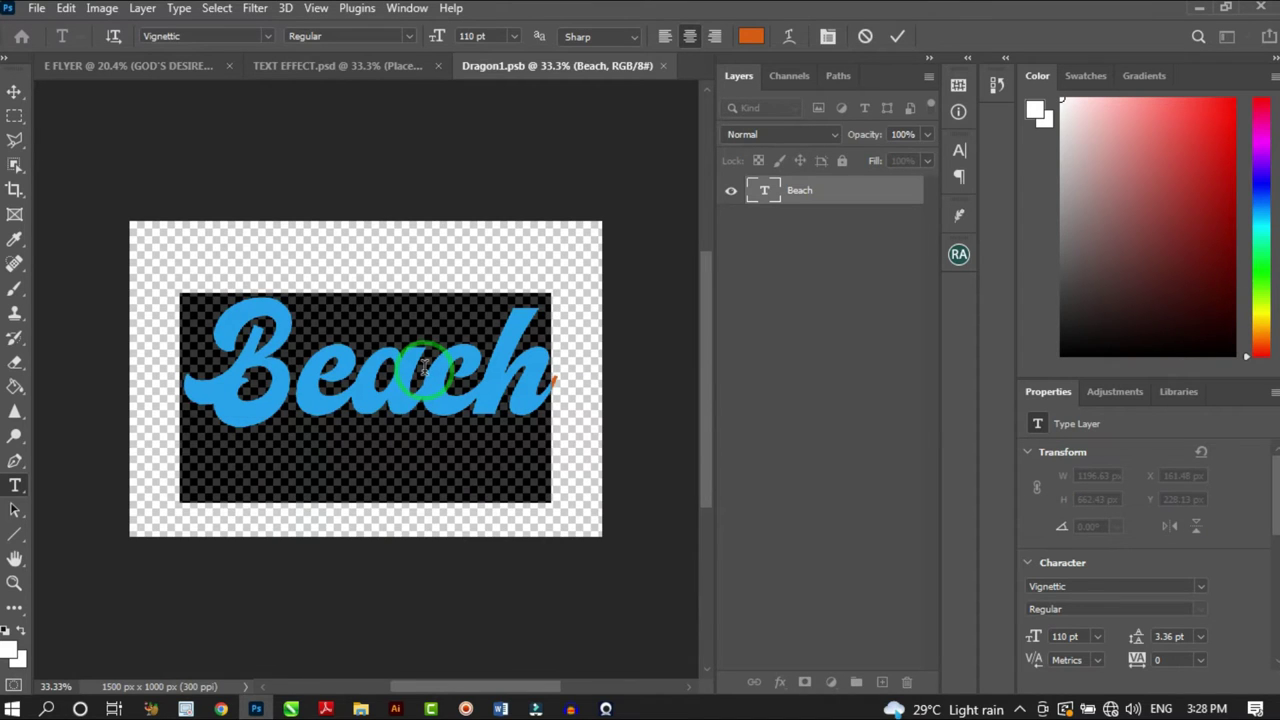
text(Sunday)
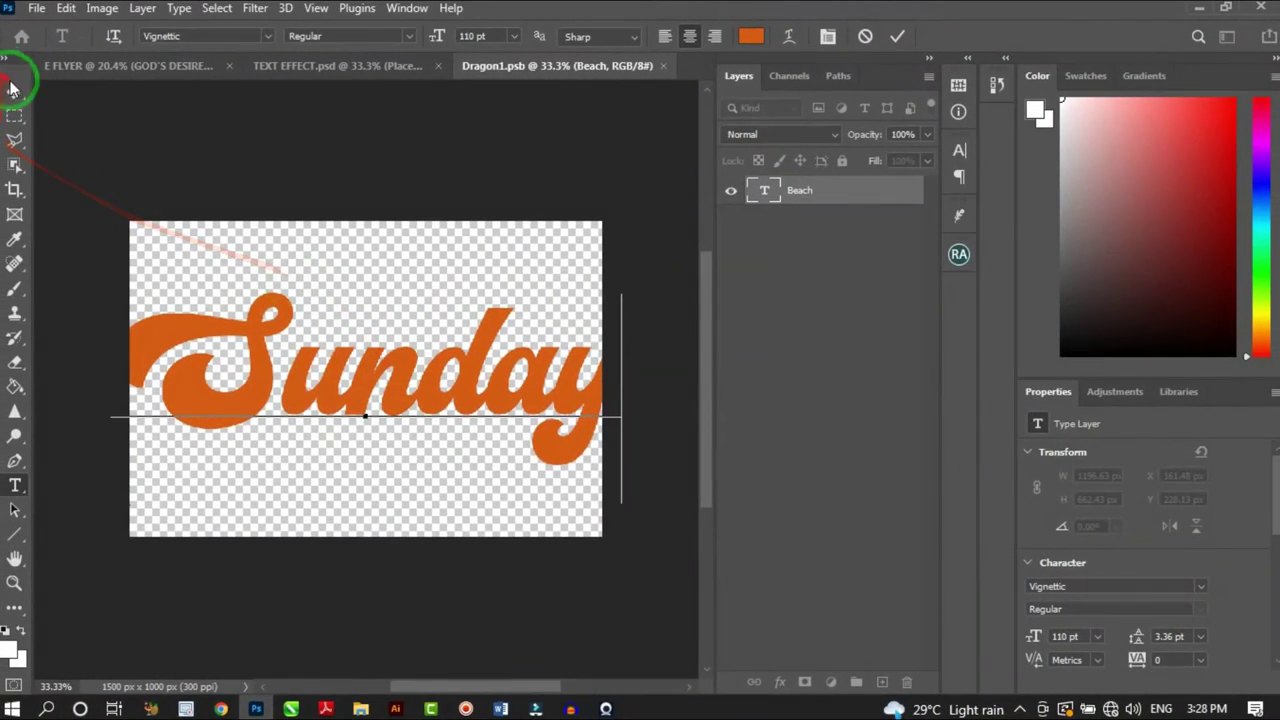
click(13, 90)
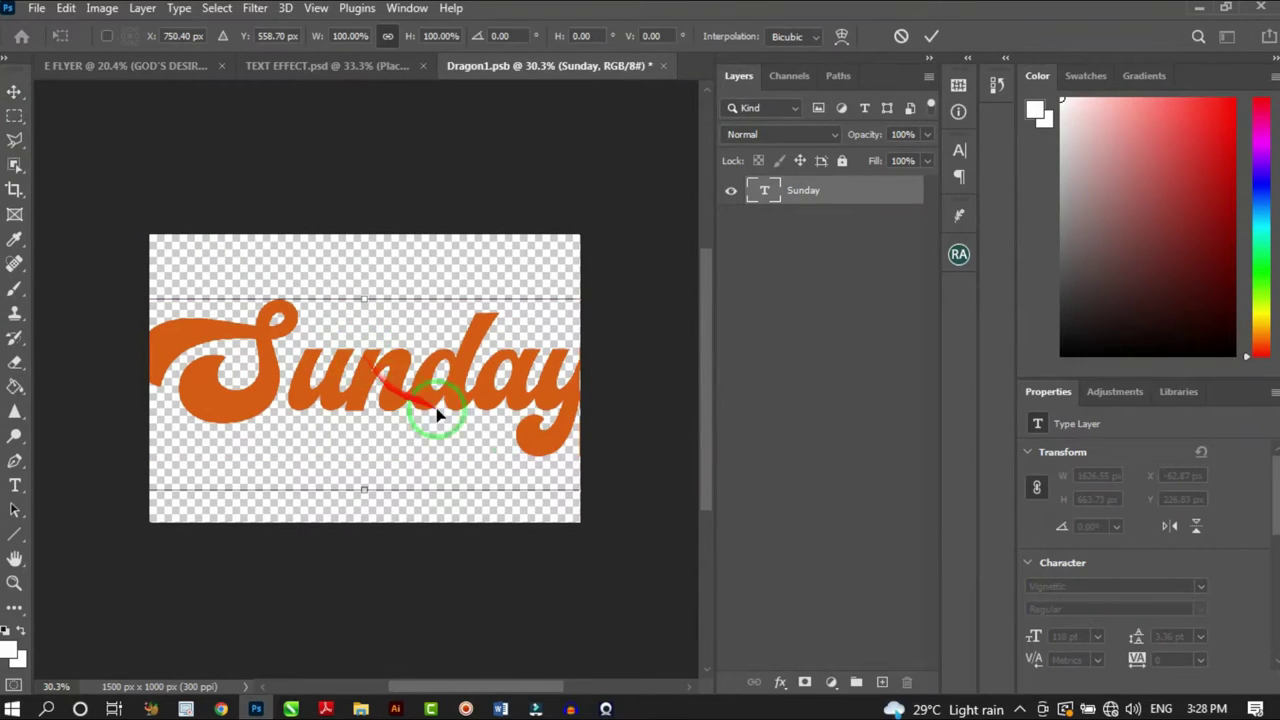
Scale the Sunday text down to about 82% and save the smart object
key(ctrl+t)
scroll(575, 493, down, 1)
drag(580, 491, 543, 493)
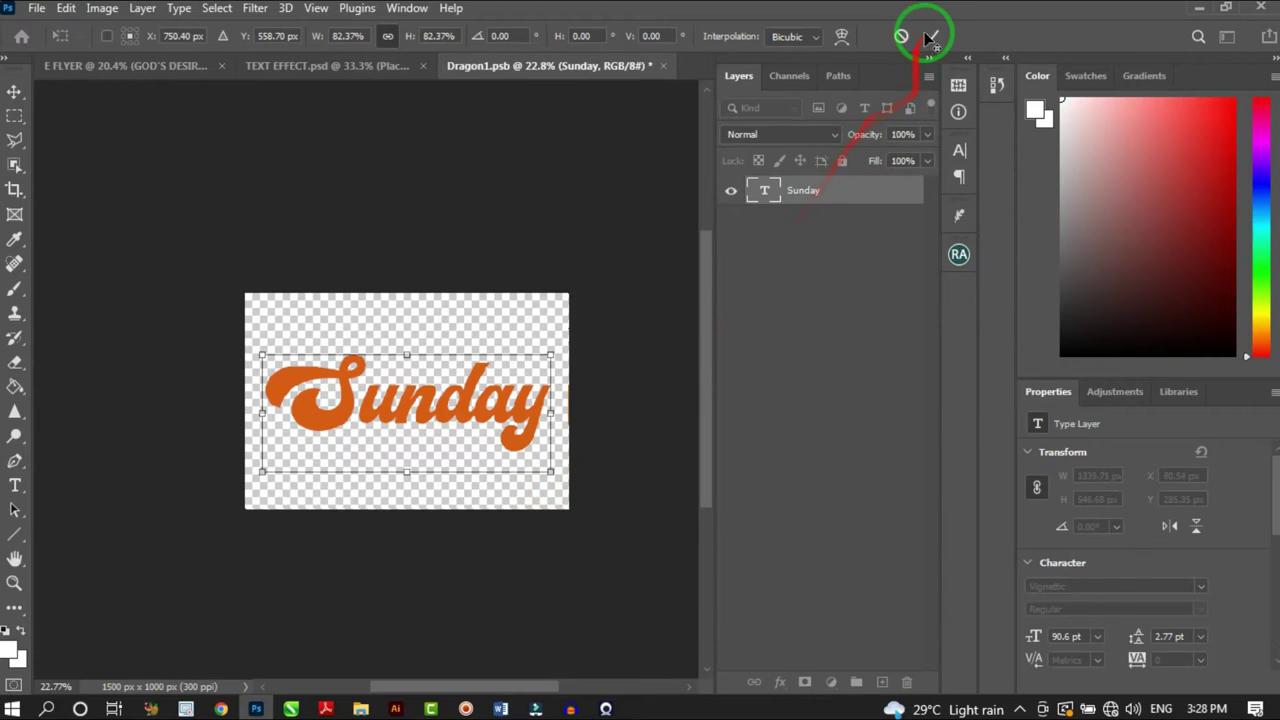
double_click(460, 398)
scroll(462, 398, up, 2)
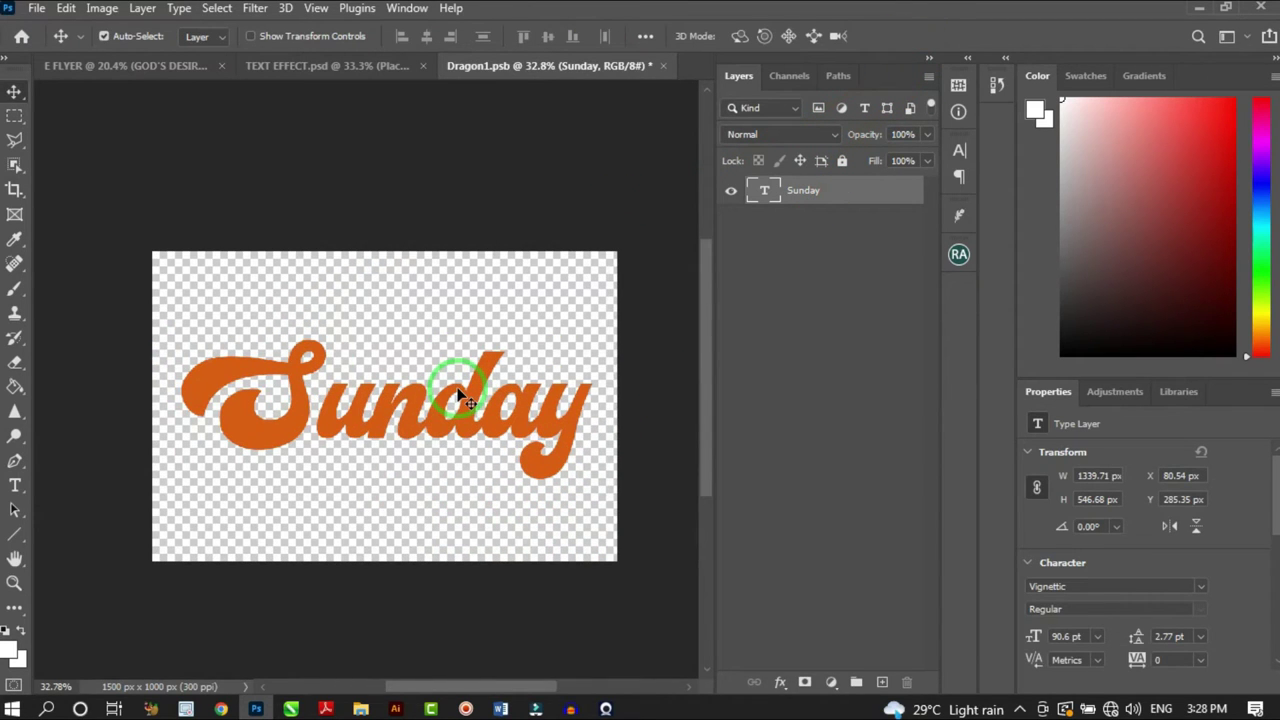
key(ctrl+s)
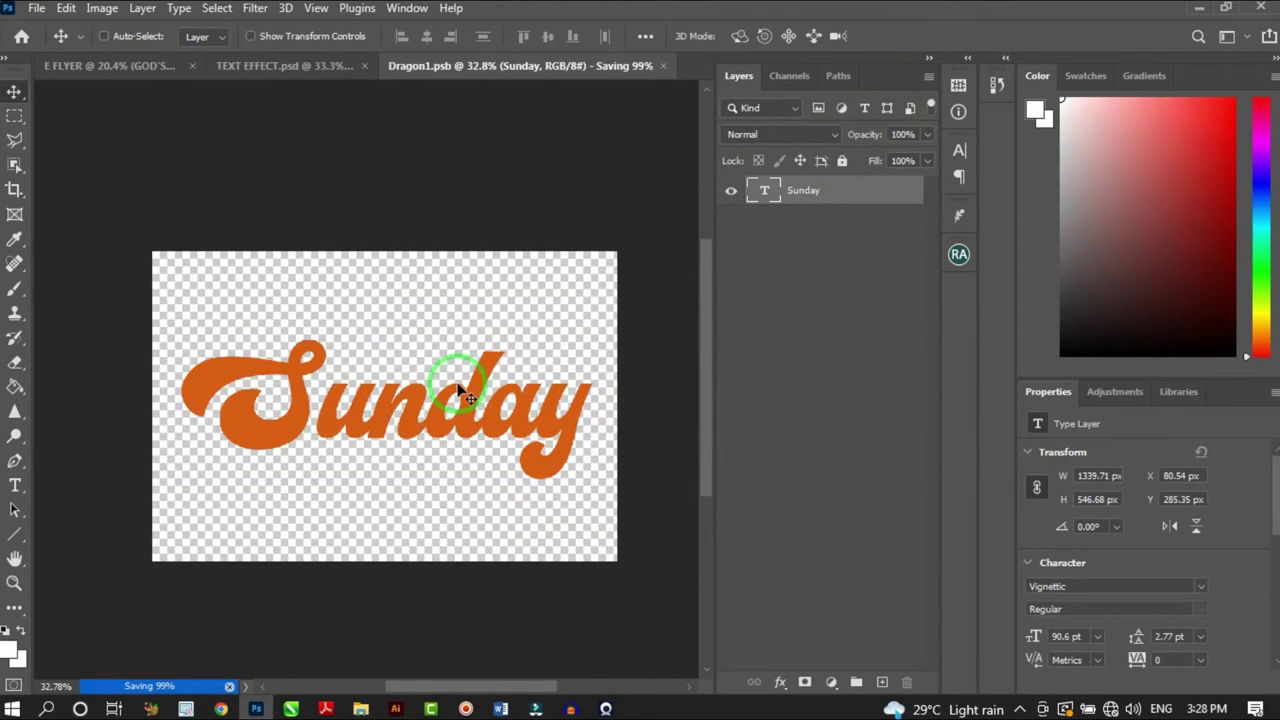
Back in the effect, hide the yellow-blue background and the PSD EDITABLE text group
click(662, 66)
scroll(409, 403, down, 2)
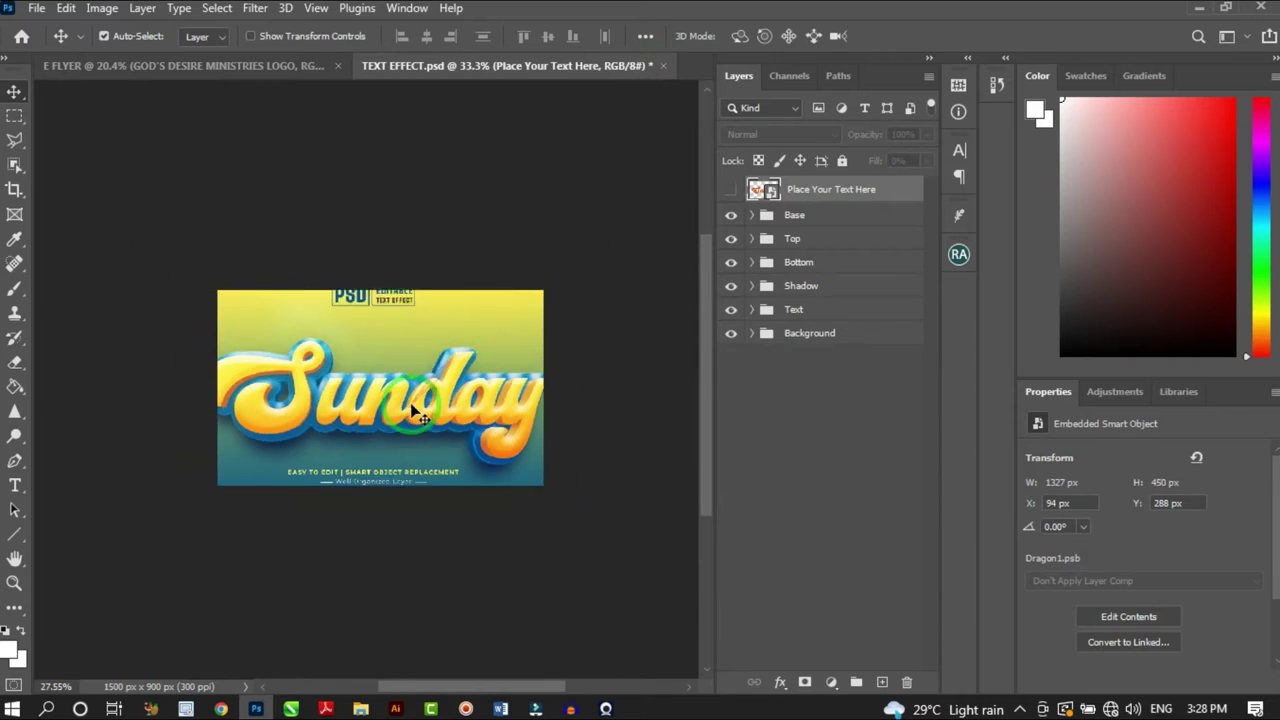
scroll(418, 424, up, 3)
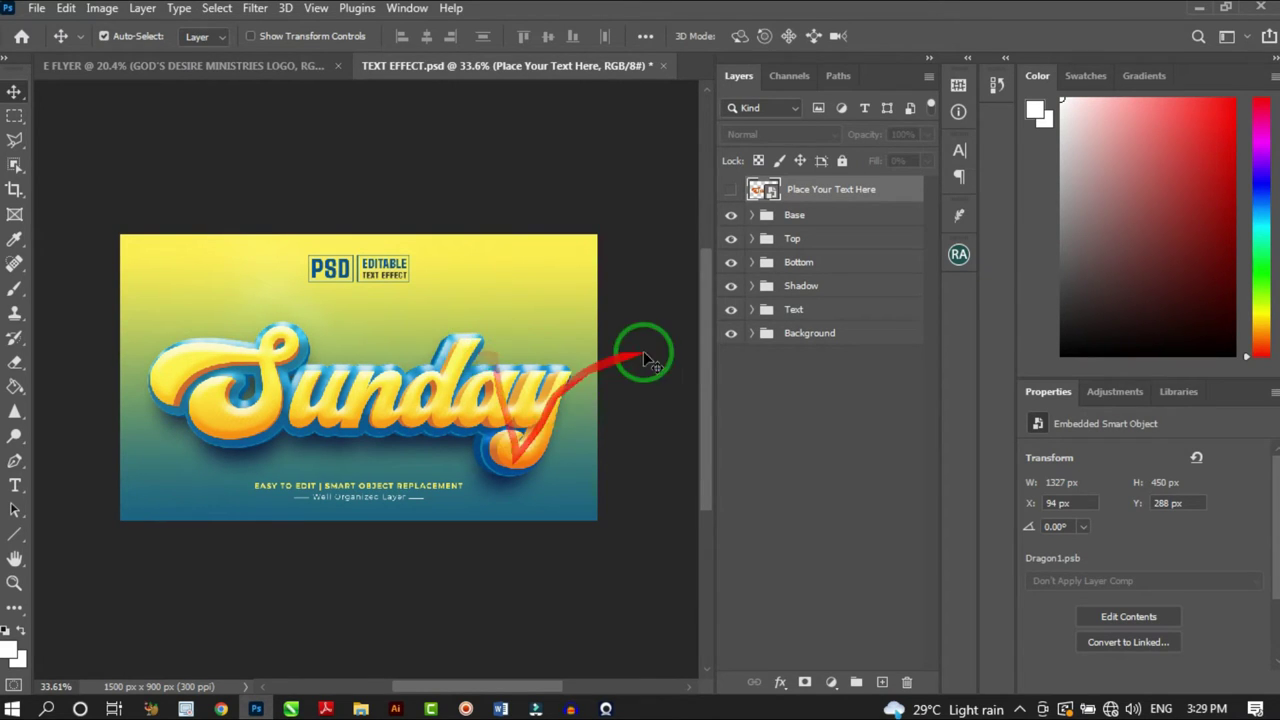
click(731, 334)
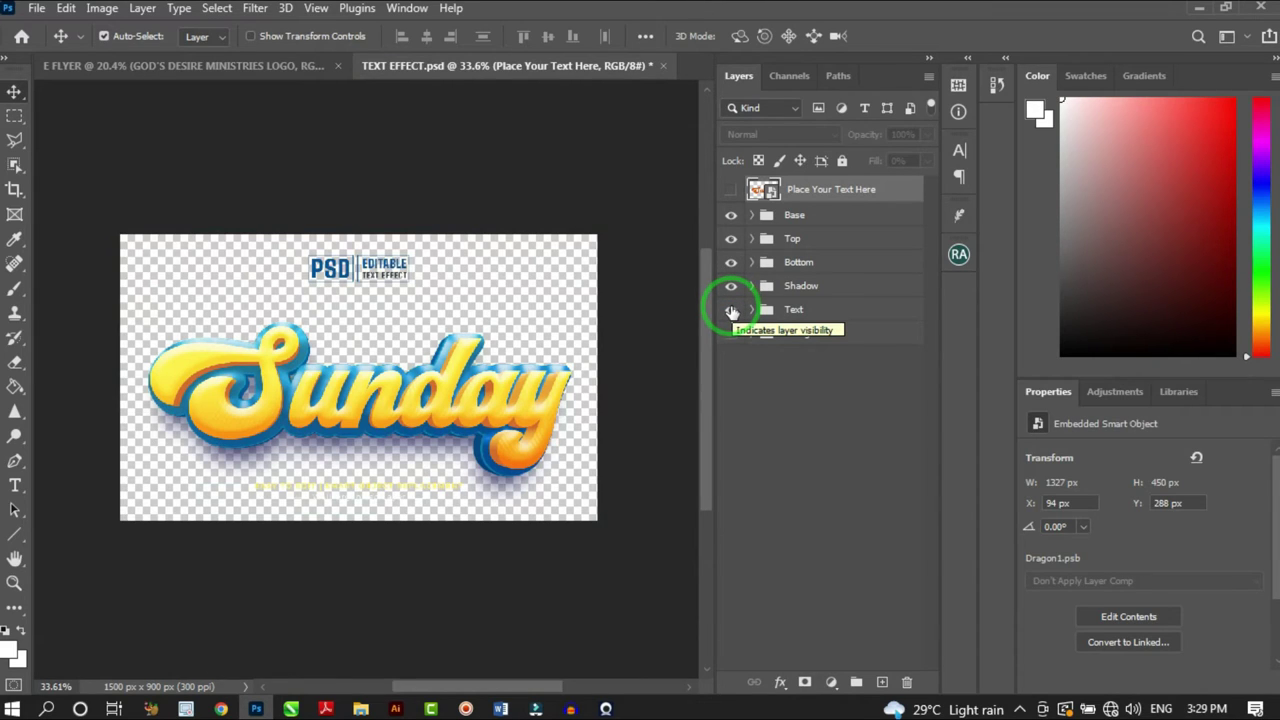
click(731, 312)
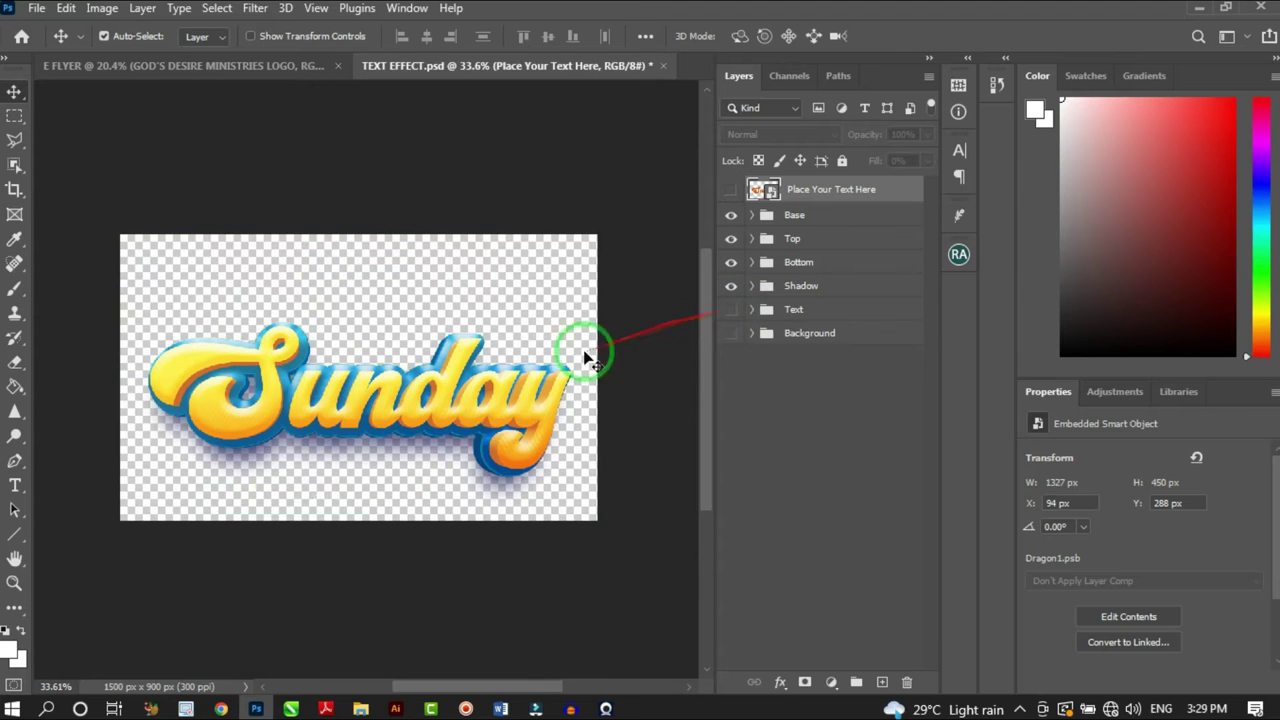
scroll(445, 425, down, 1)
scroll(445, 425, up, 1)
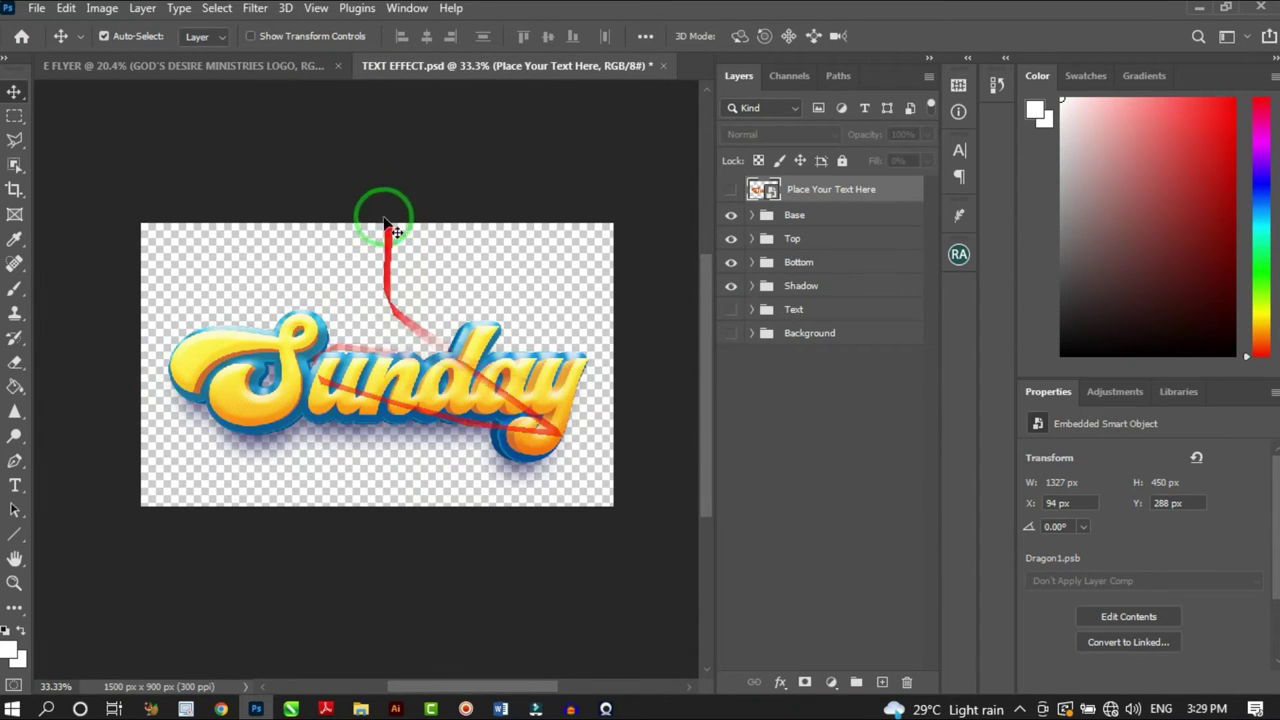
Compare against the flyer and toggle the Bottom group's visibility to check it
click(271, 65)
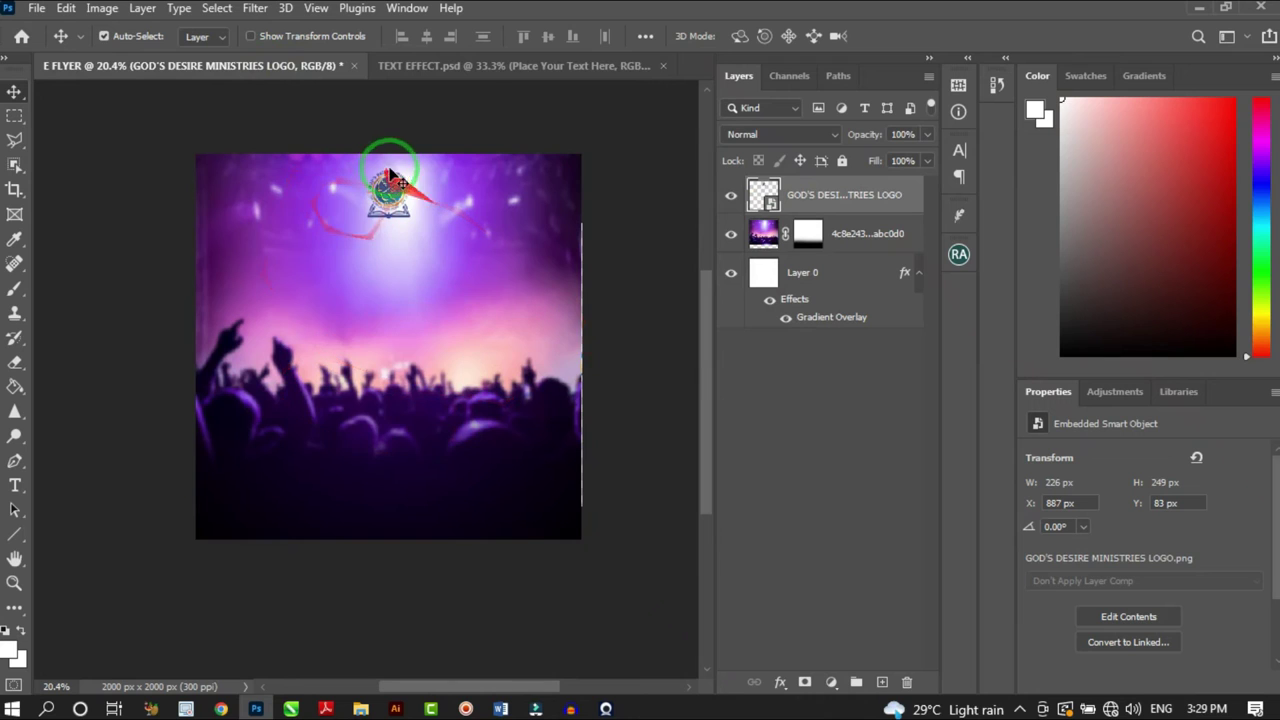
click(472, 68)
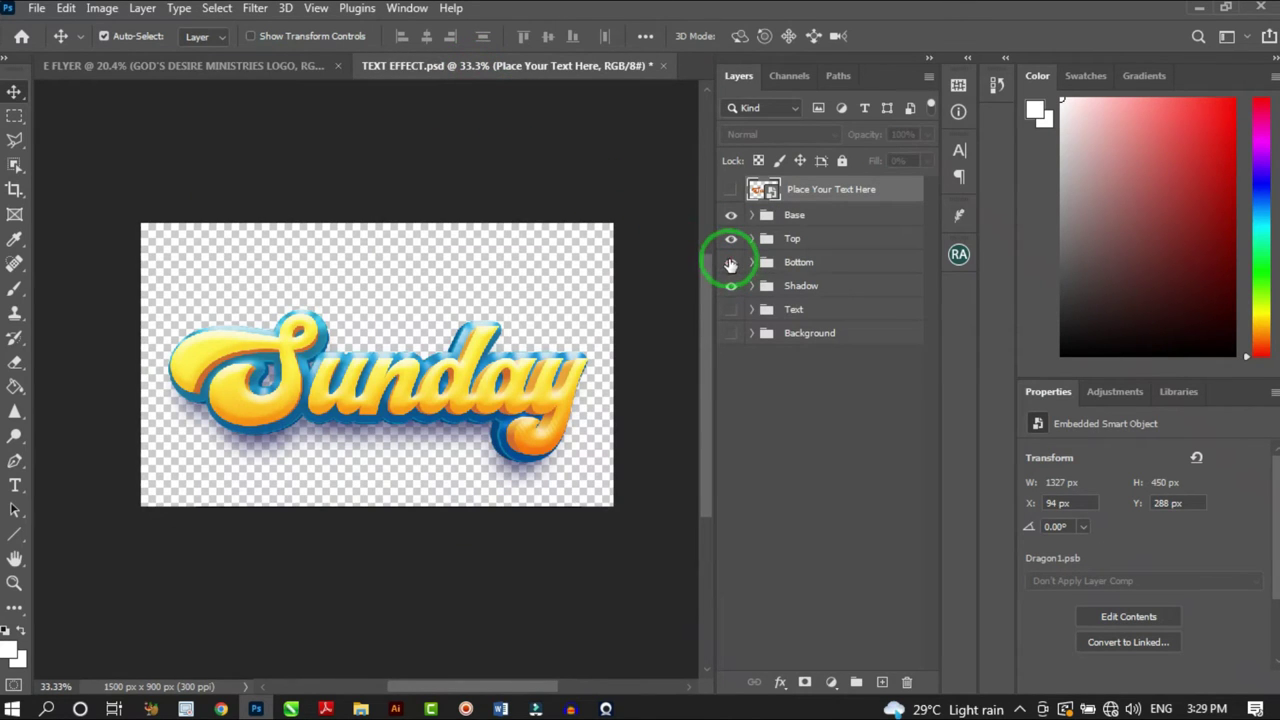
drag(660, 297, 605, 360)
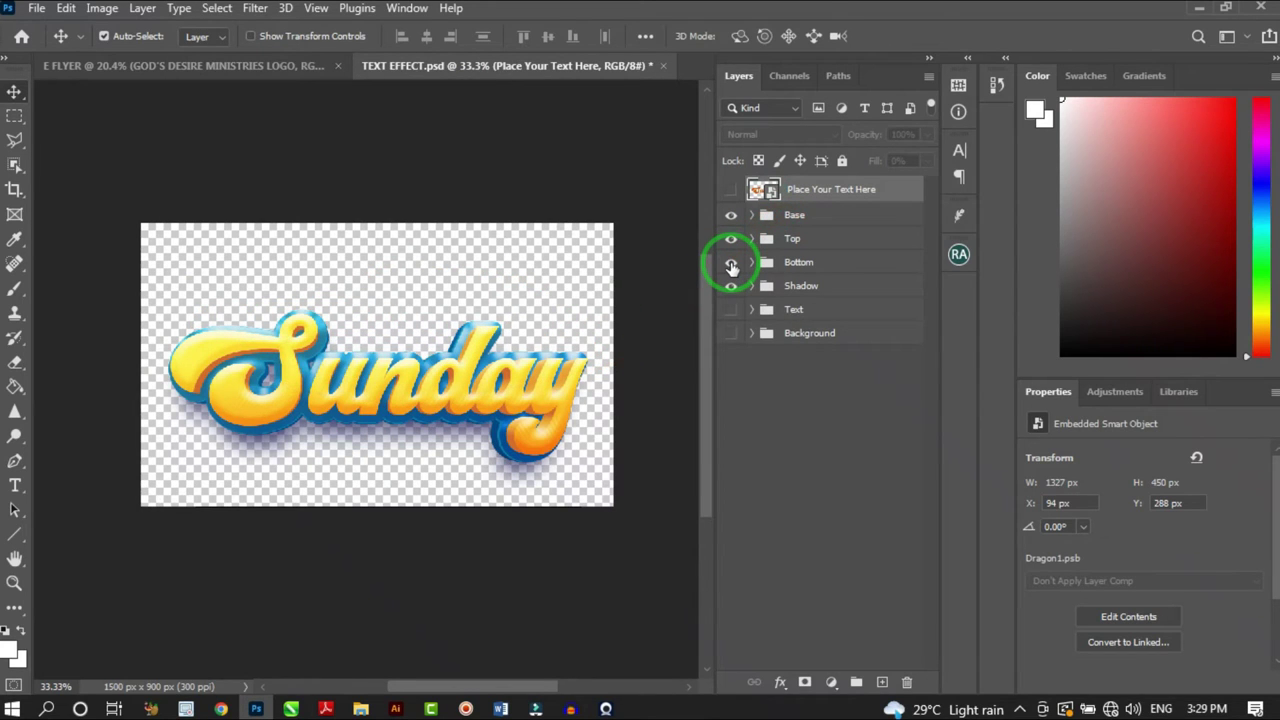
click(731, 262)
click(731, 263)
Merge the Bottom group into a single pixel layer and verify it still shows
click(793, 262)
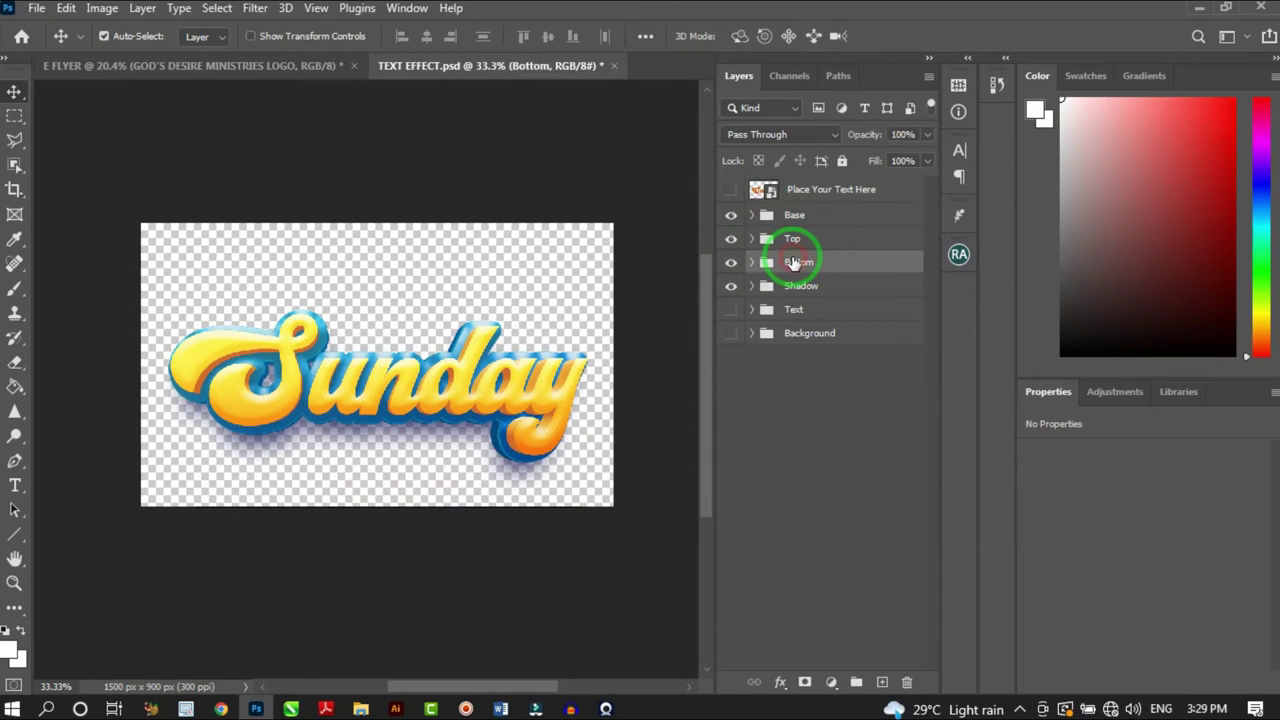
right_click(793, 262)
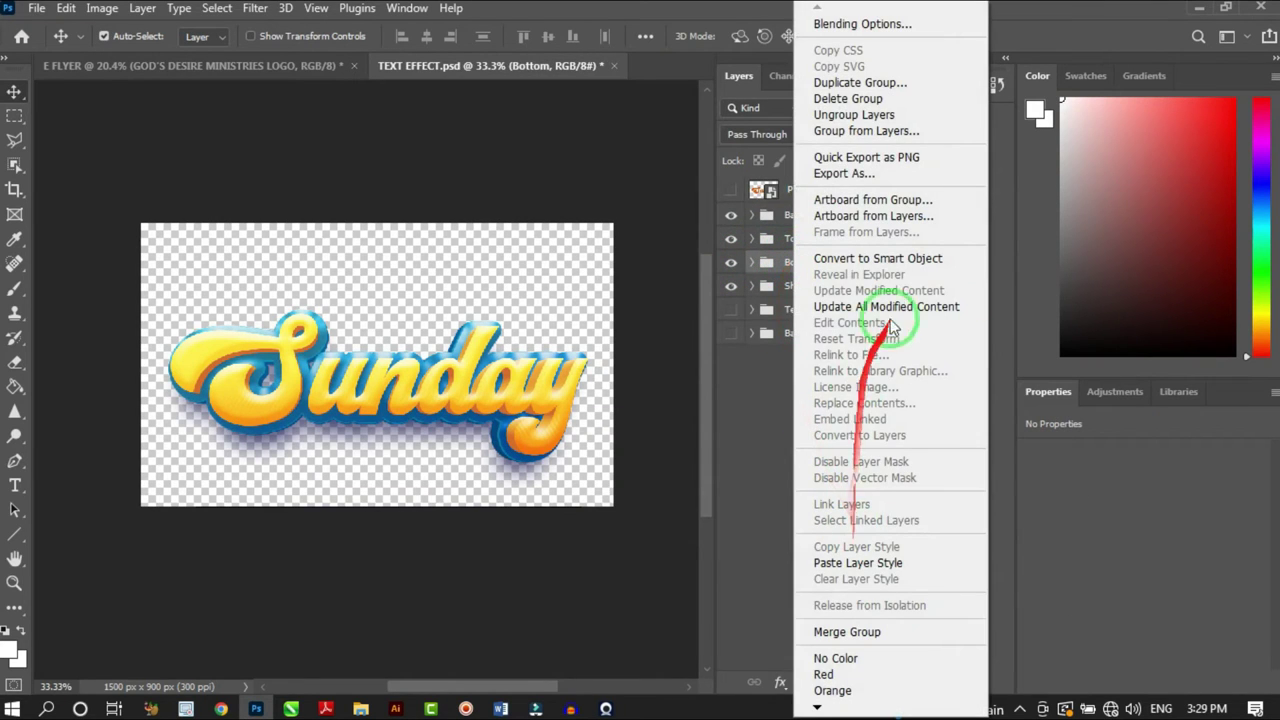
click(850, 632)
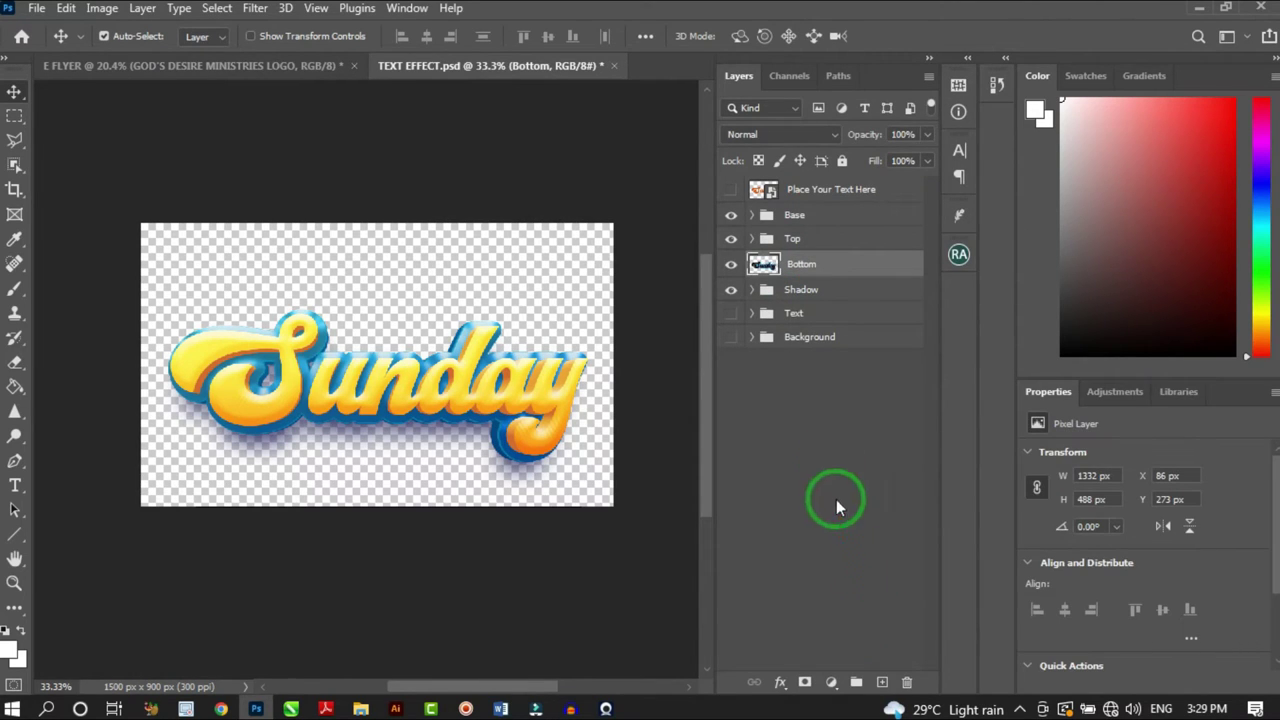
click(731, 264)
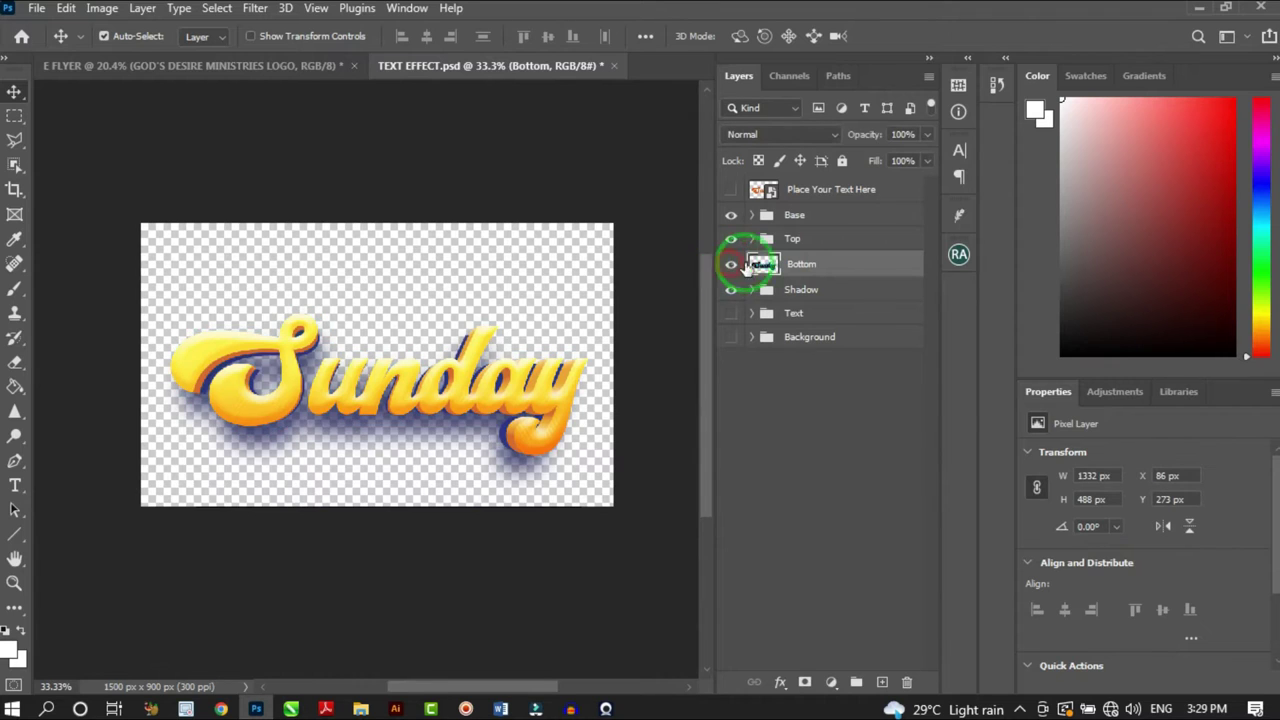
click(731, 264)
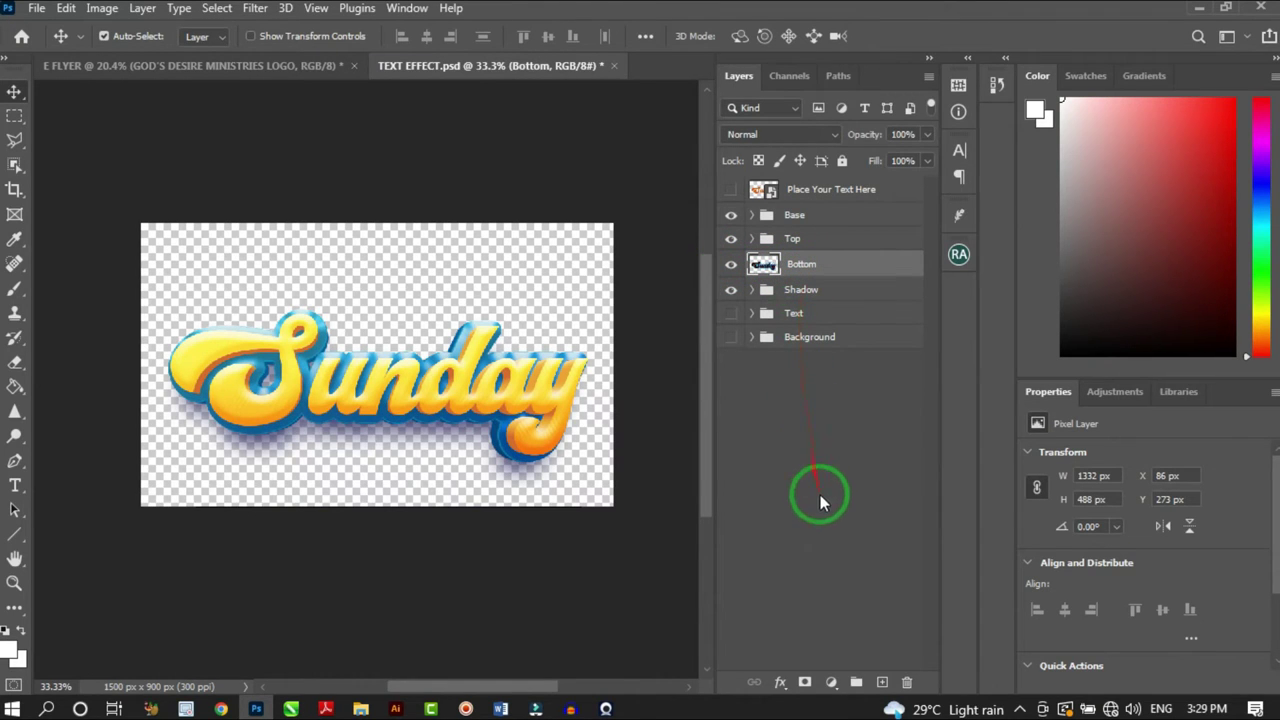
click(832, 682)
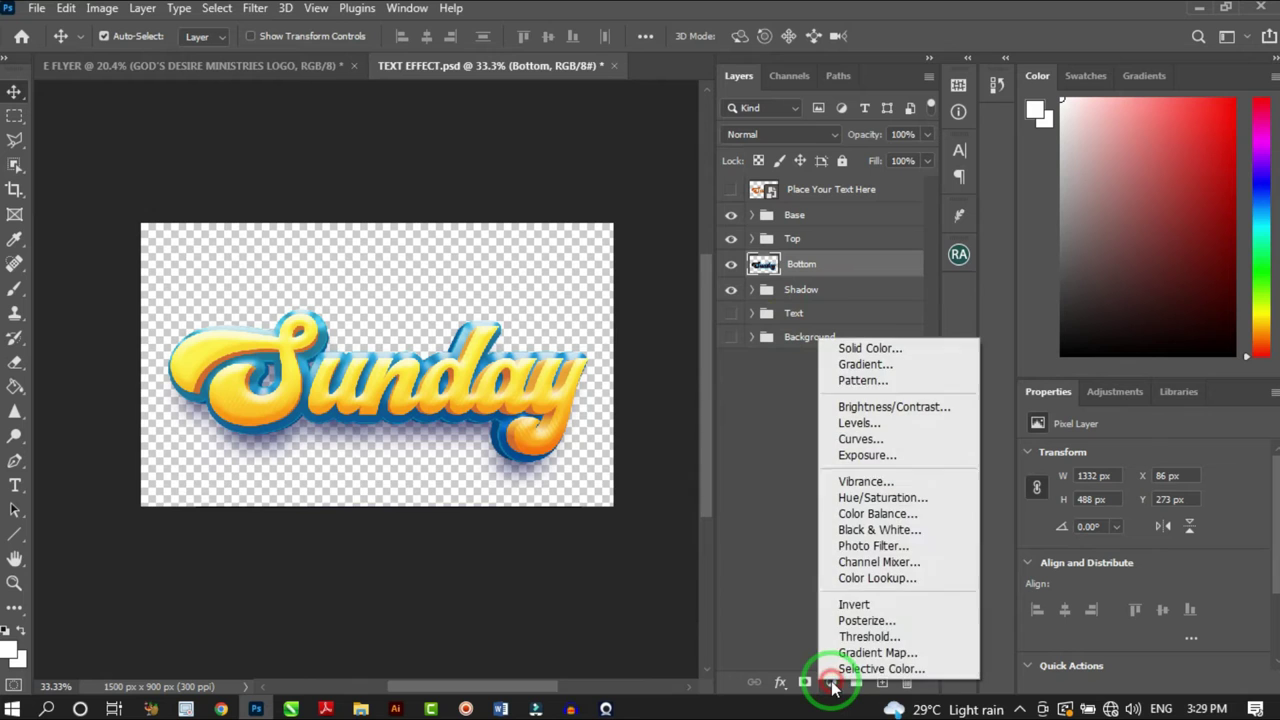
Add a Hue/Saturation adjustment at hue +74, turning the blue depth under Sunday purple
click(882, 497)
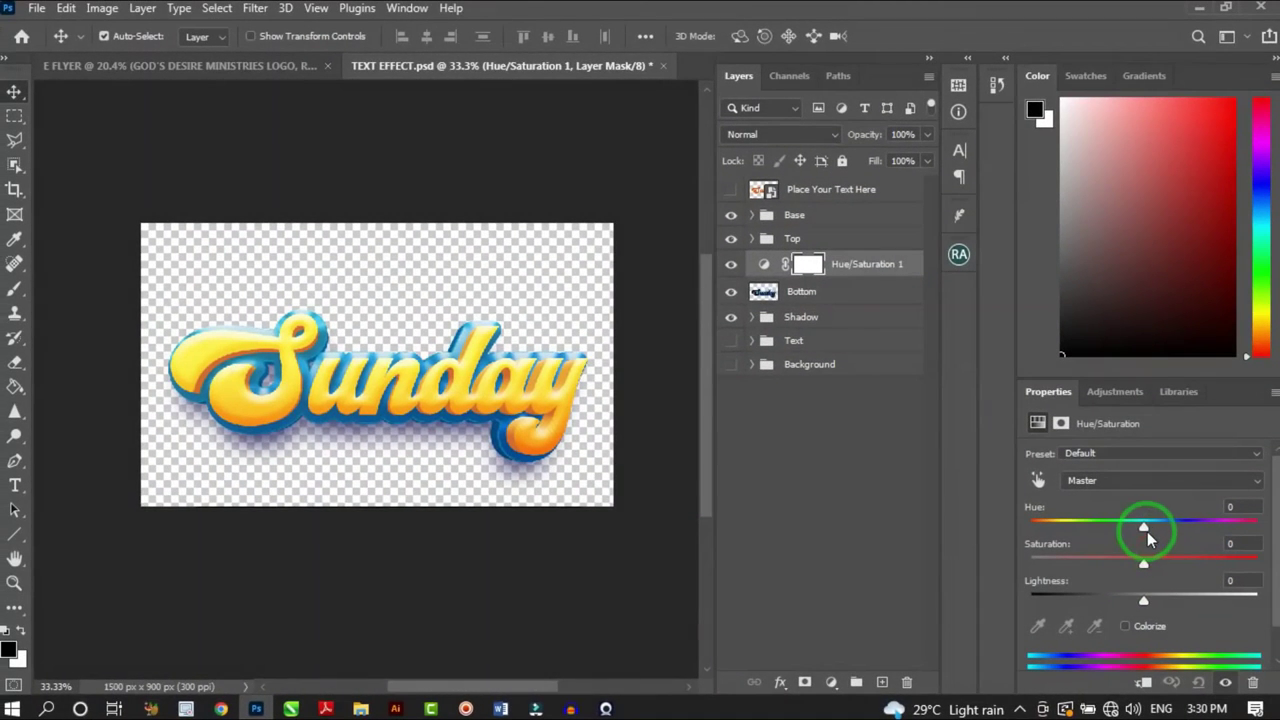
drag(1147, 531, 1213, 529)
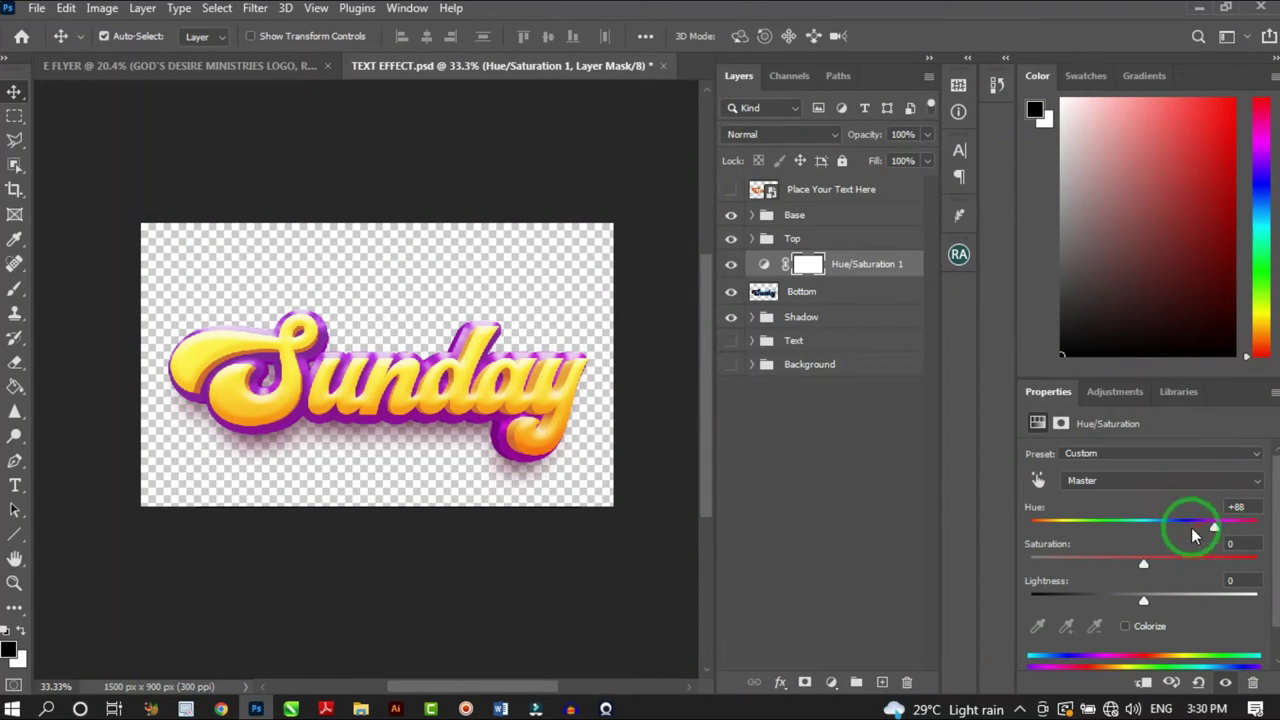
click(262, 76)
click(434, 65)
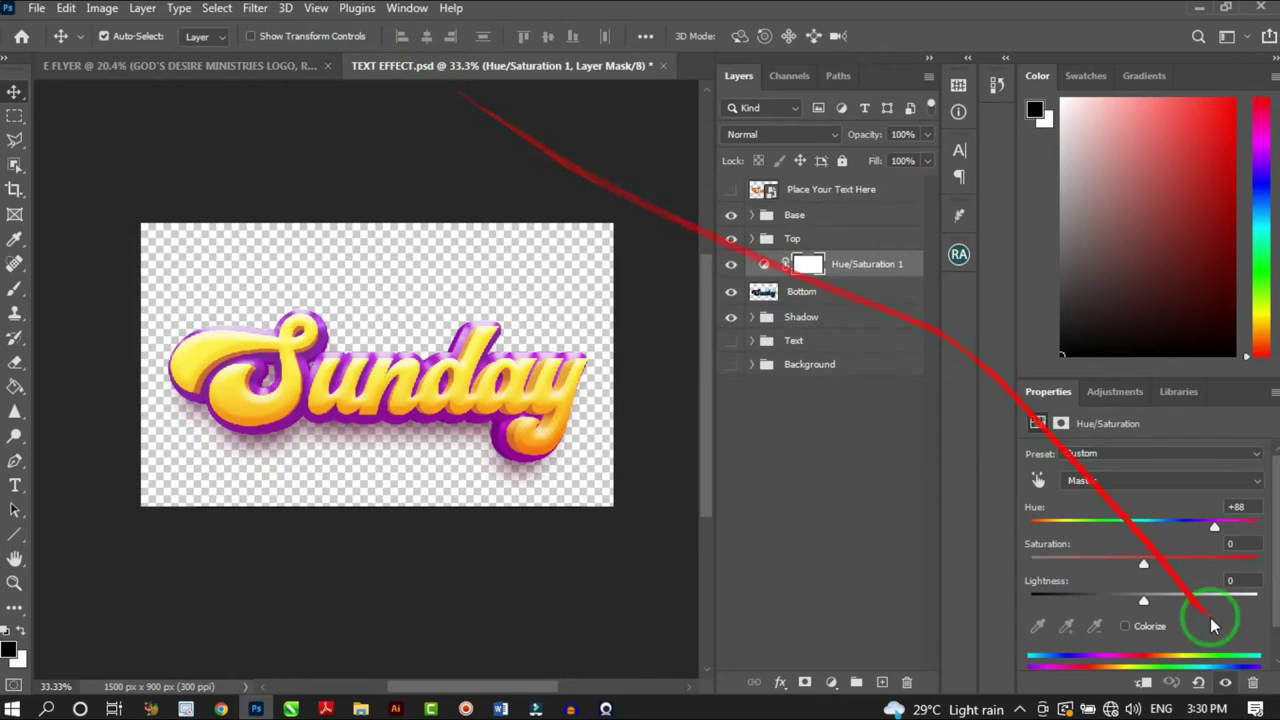
drag(1215, 535, 1208, 527)
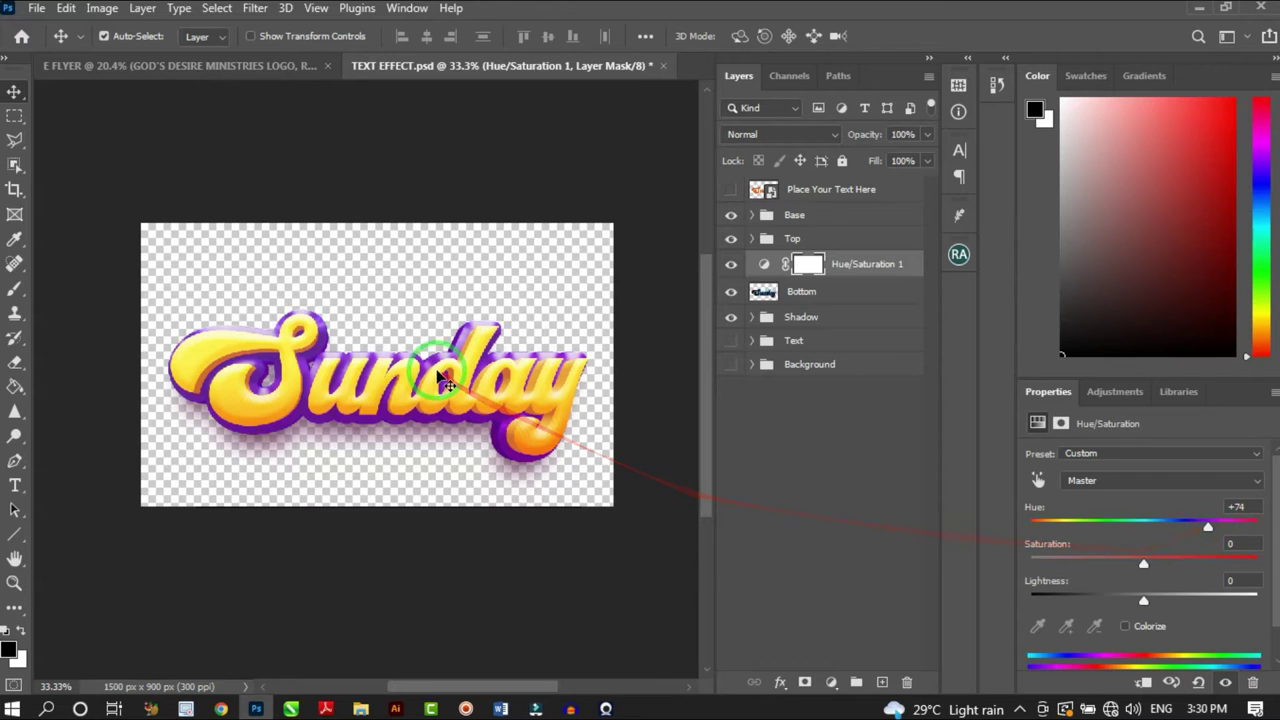
scroll(455, 397, up, 2)
scroll(456, 397, down, 2)
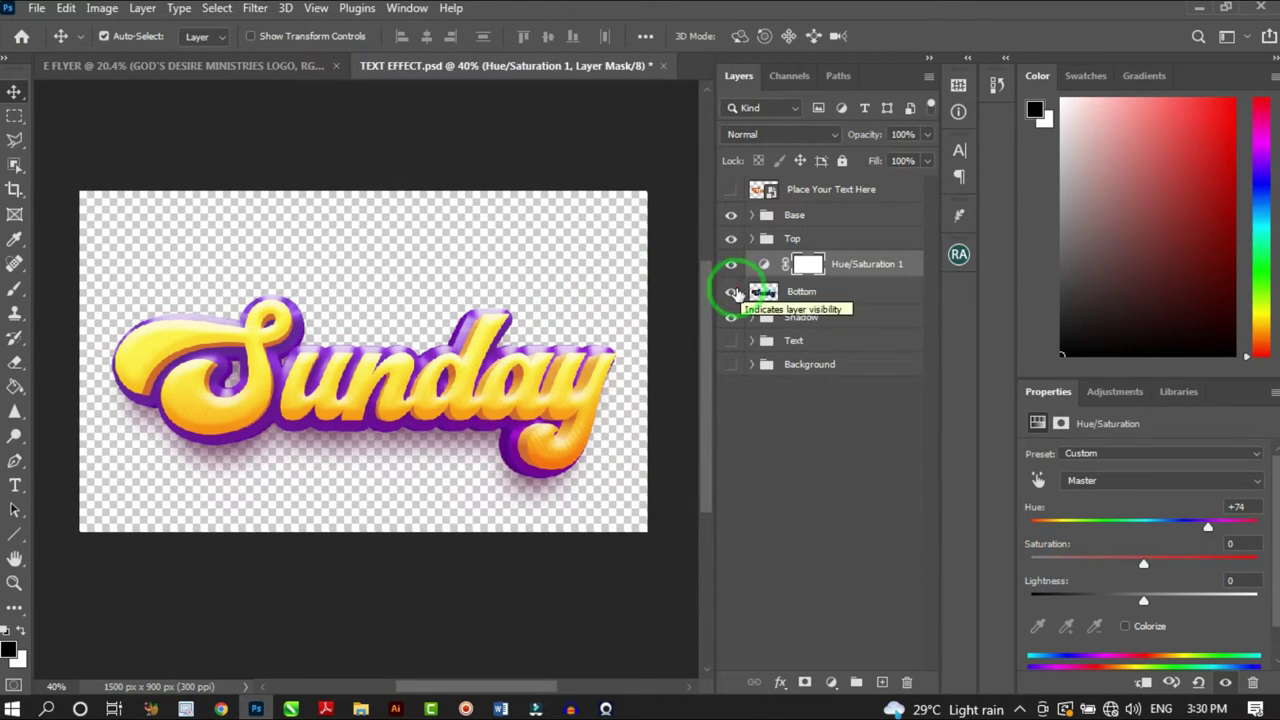
scroll(447, 440, down, 1)
scroll(447, 440, down, 1)
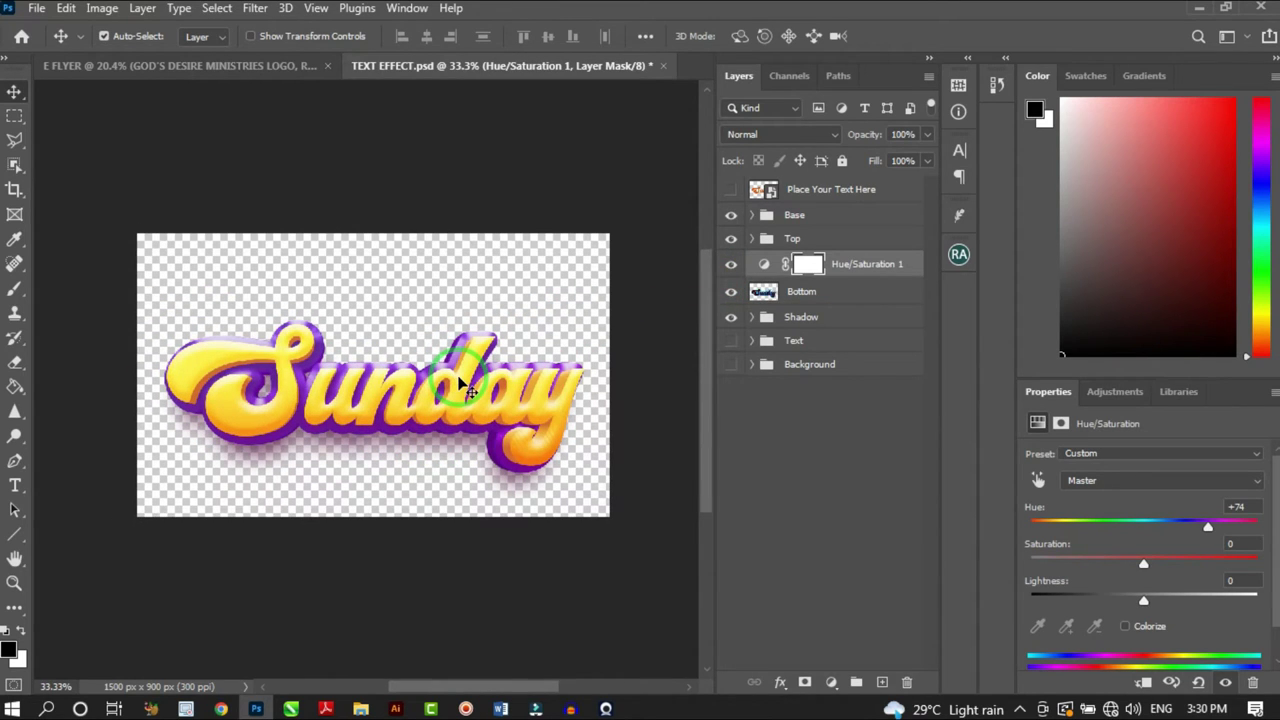
click(817, 192)
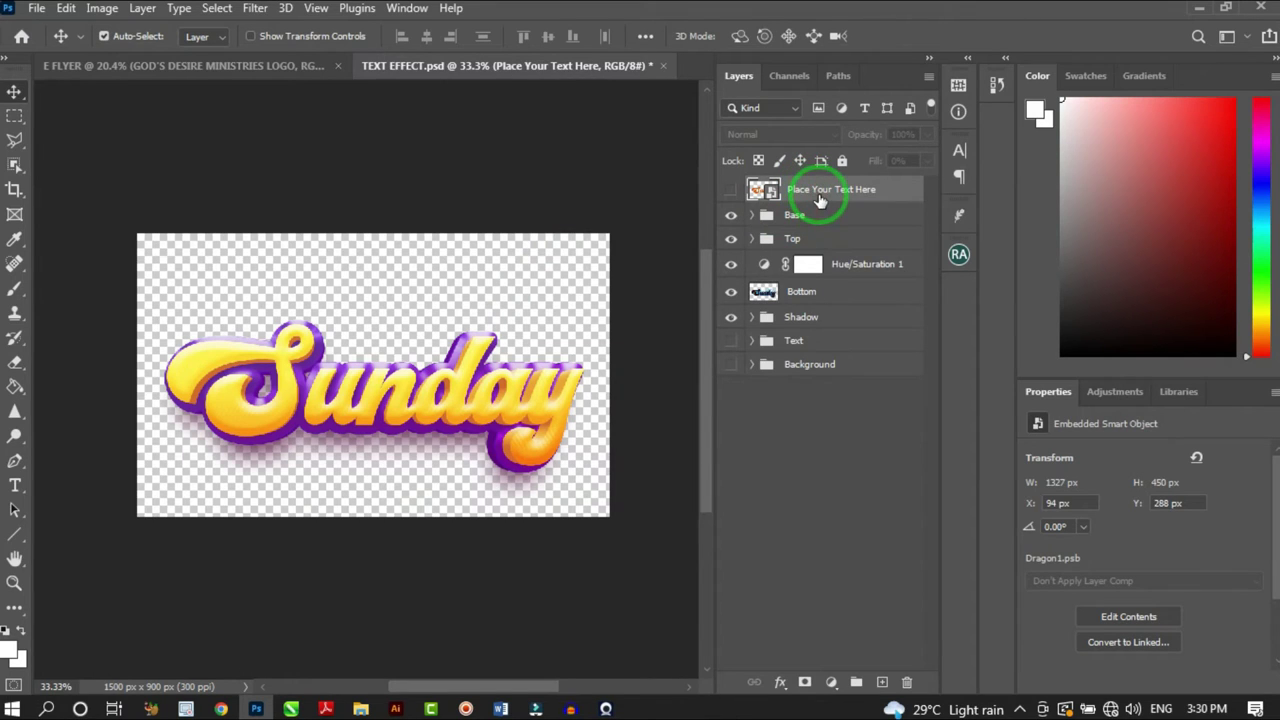
Merge all text-effect layers into one and drag the Sunday artwork onto E FLYER
shift+click(830, 364)
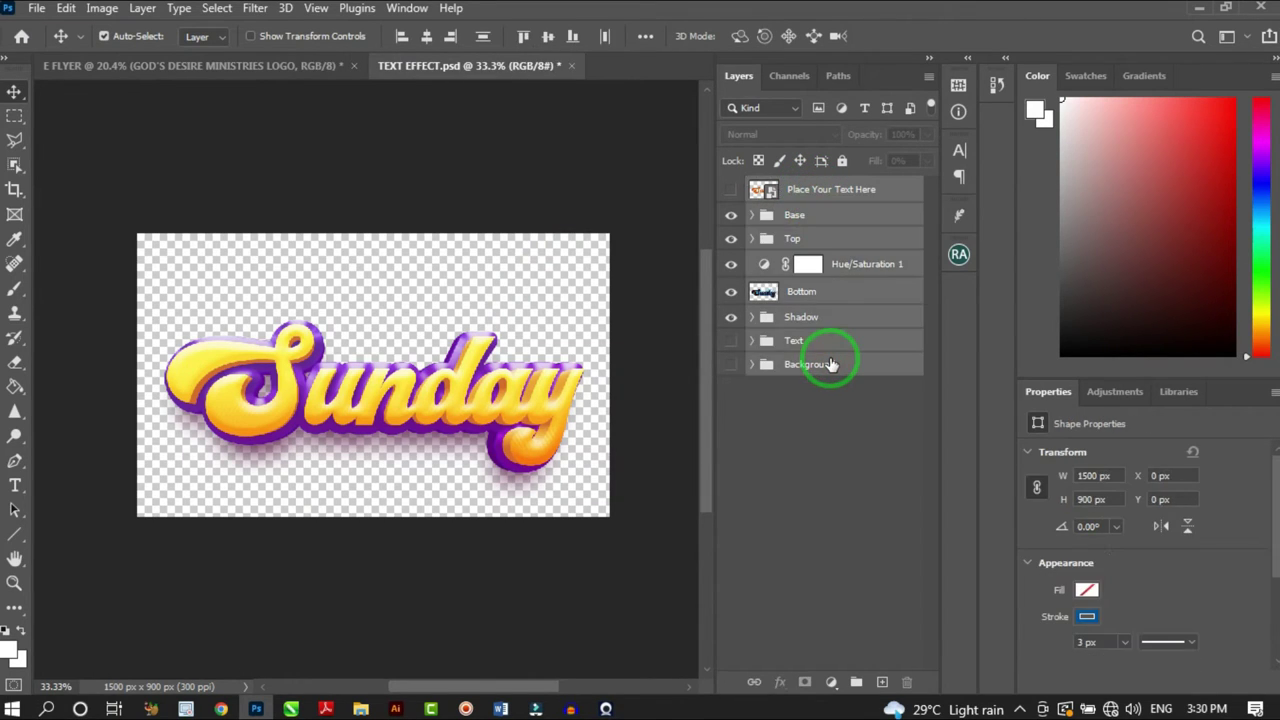
right_click(830, 364)
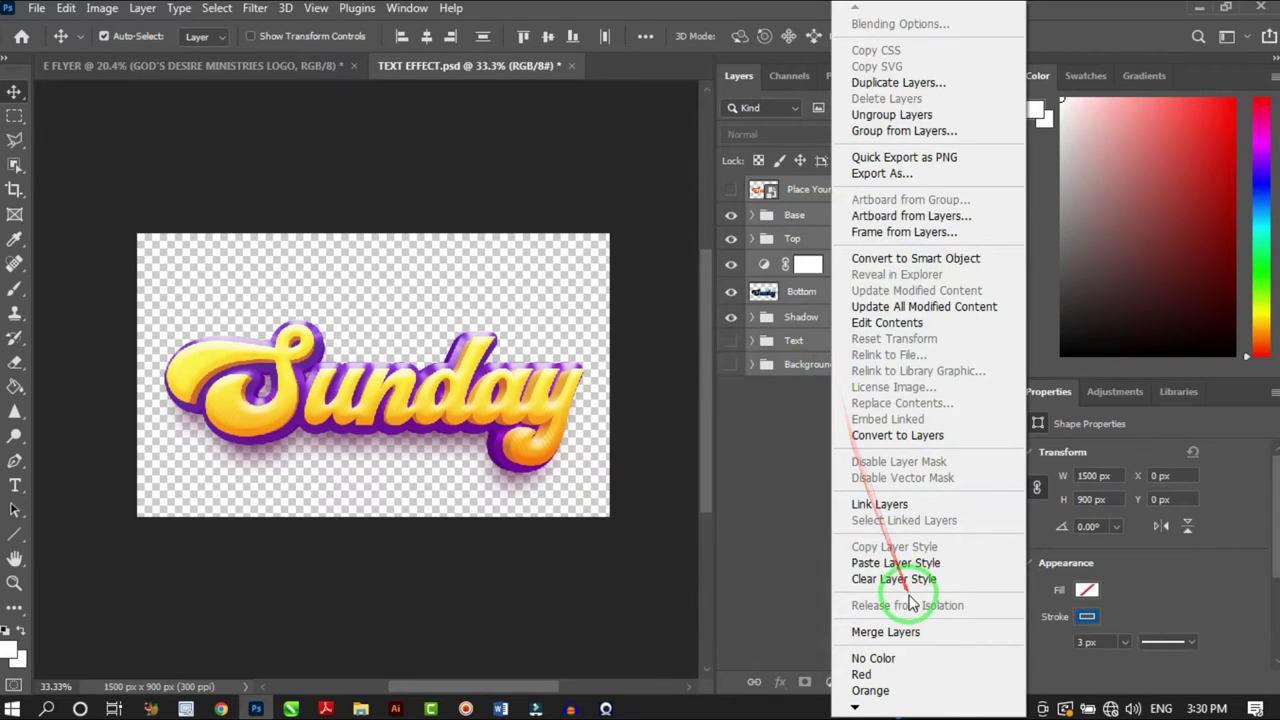
click(885, 632)
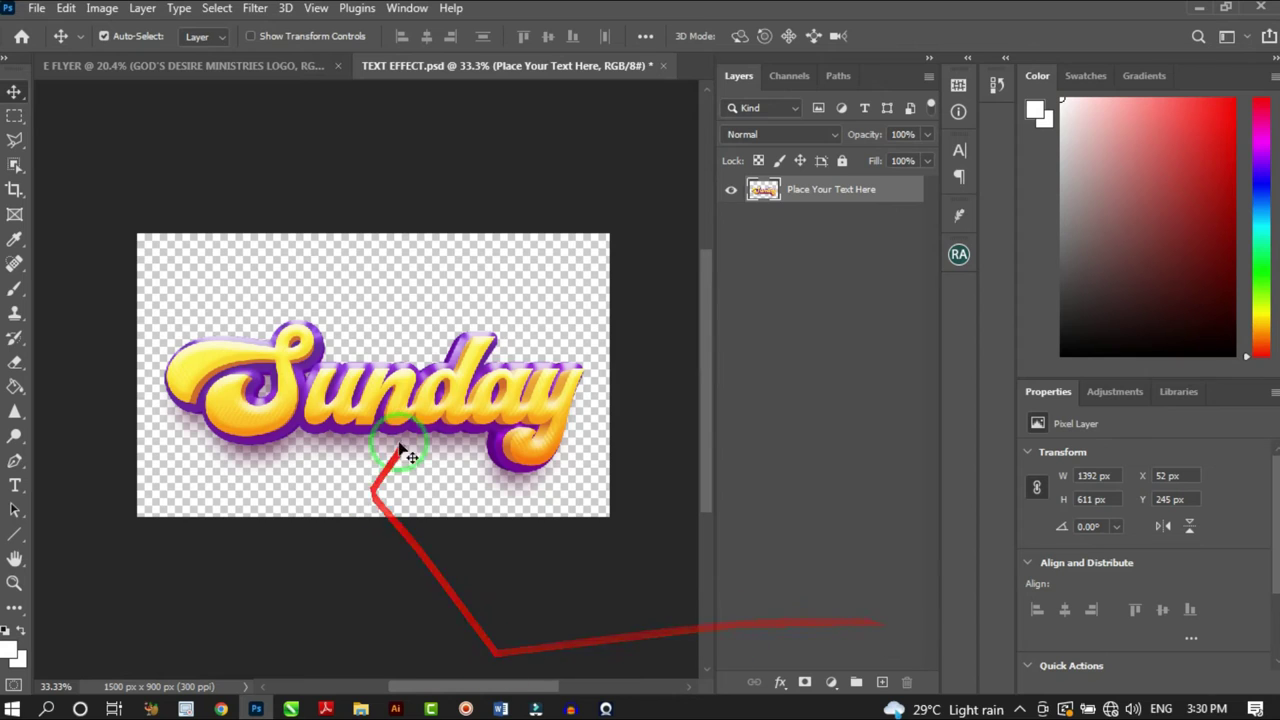
drag(385, 424, 410, 370)
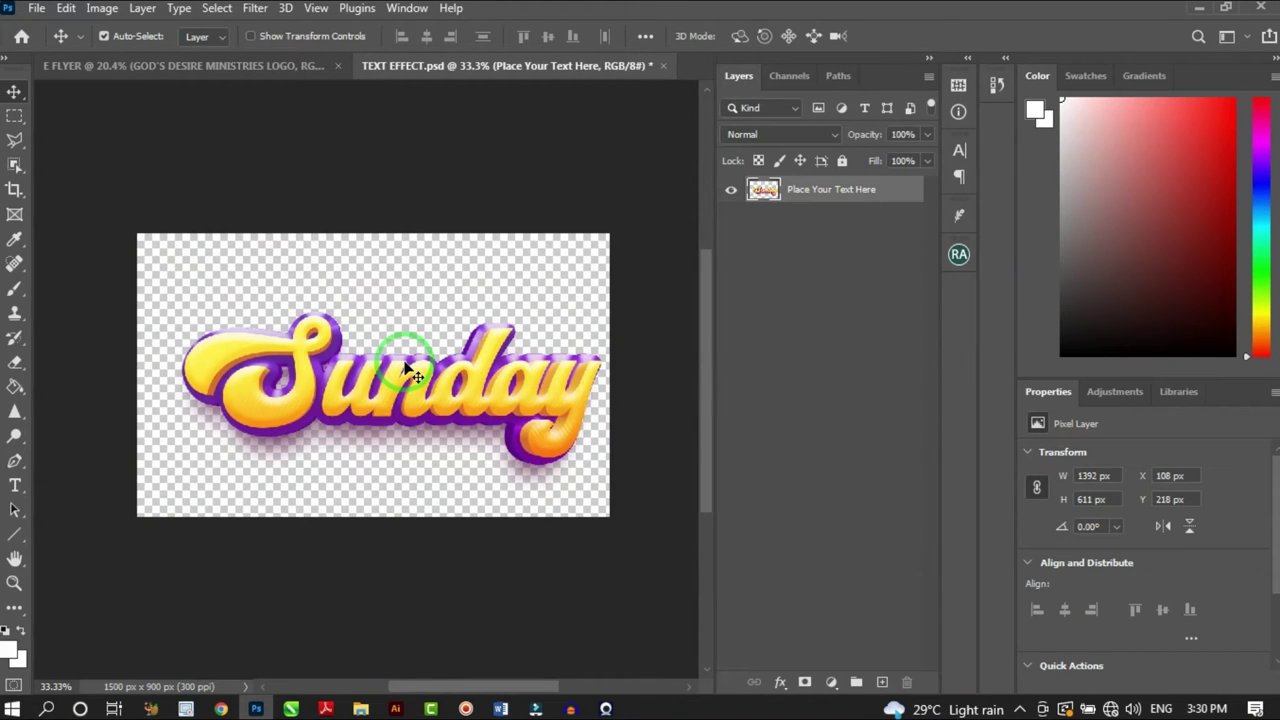
mouse_move(406, 372)
mouse_down()
mouse_move(229, 51)
mouse_move(418, 370)
mouse_up()
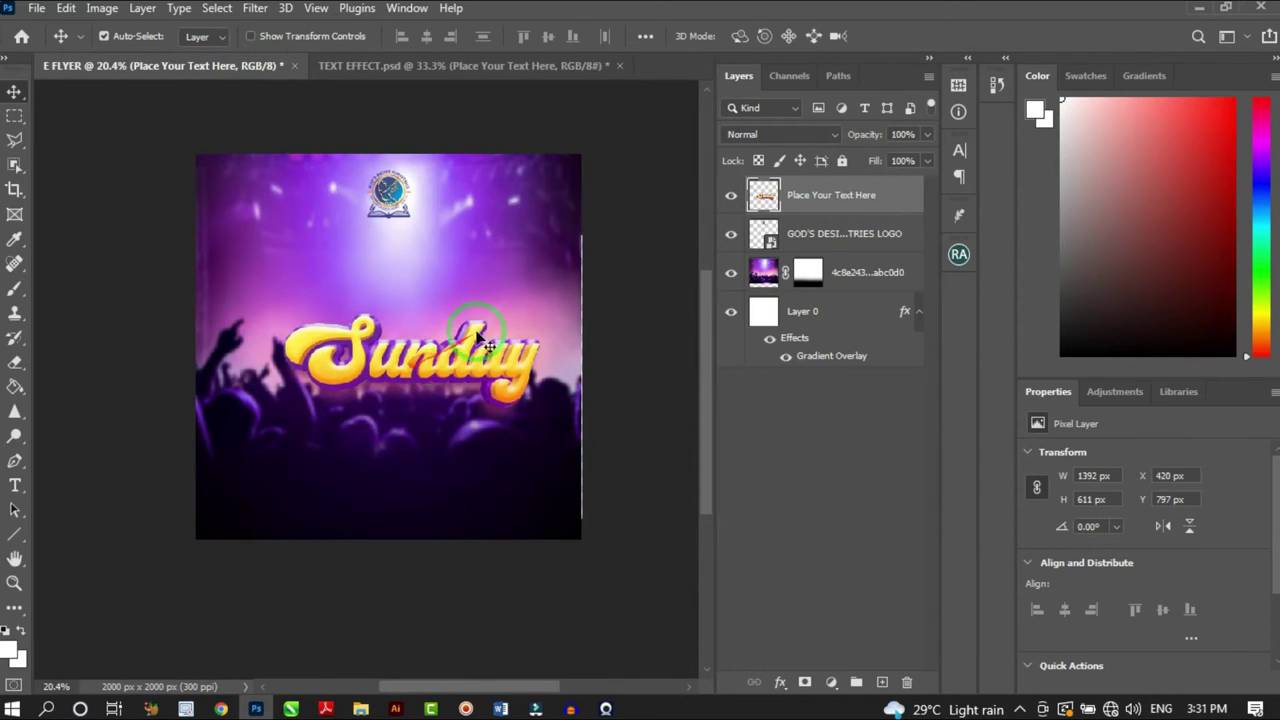
Centre the Sunday lettering horizontally below the logo, at X 304 px, Y 753 px
click(816, 194)
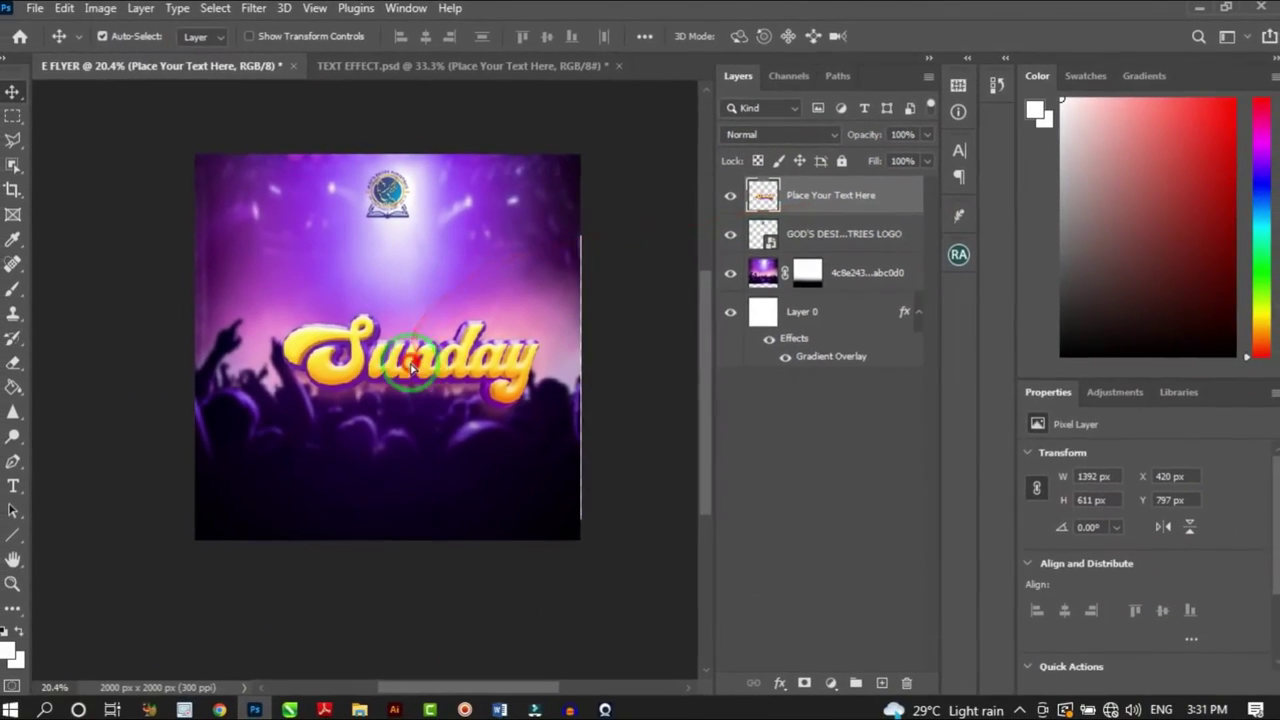
drag(340, 365, 395, 365)
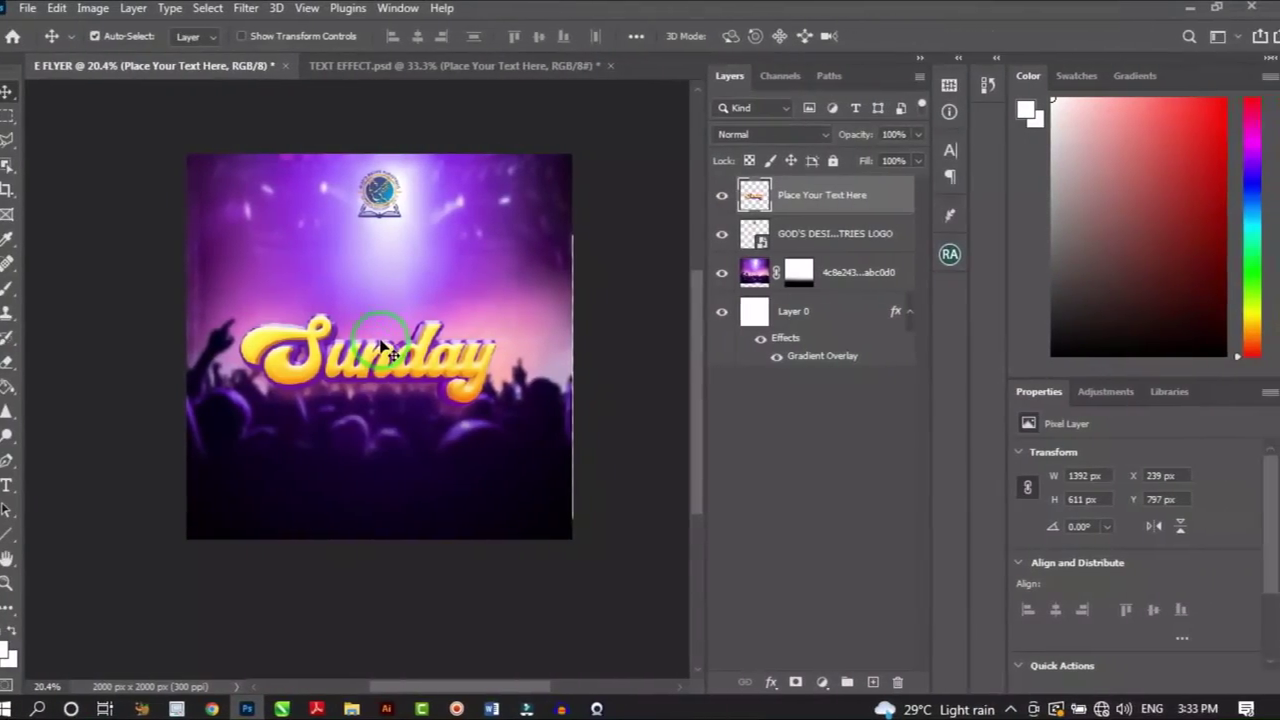
mouse_move(383, 348)
mouse_down()
mouse_move(371, 350)
mouse_move(379, 337)
mouse_move(368, 357)
mouse_move(378, 352)
mouse_up()
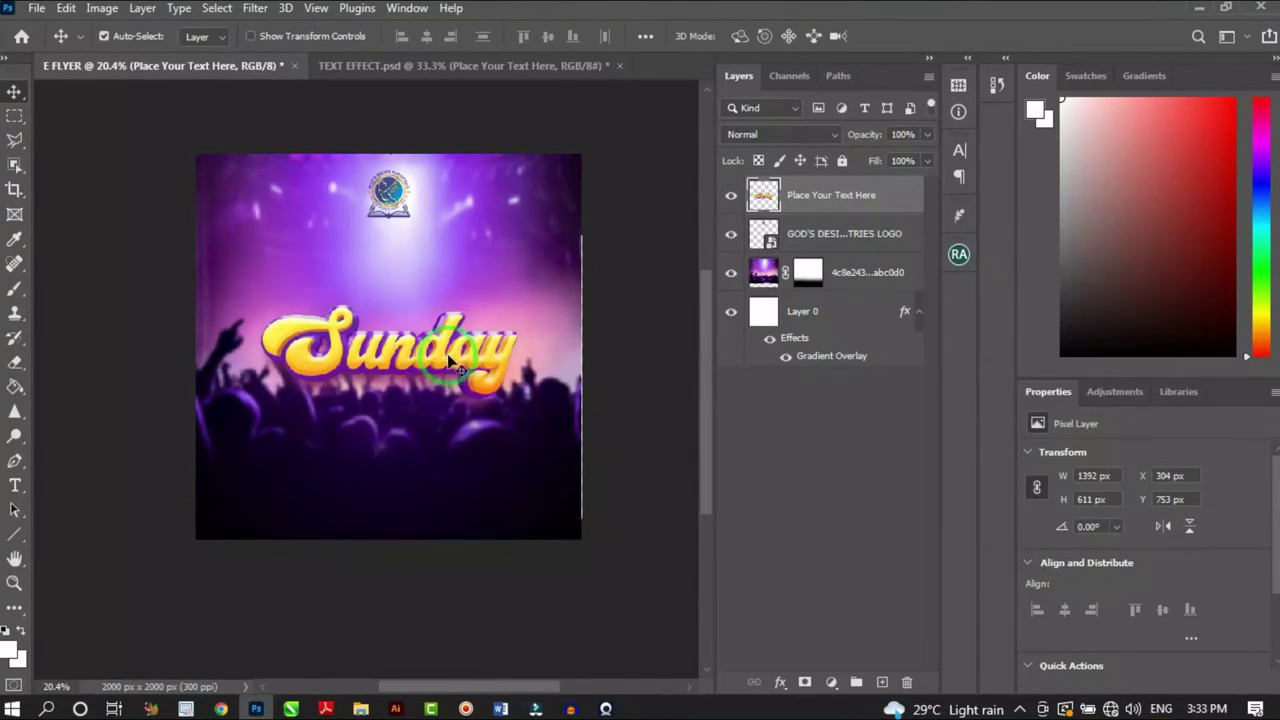
scroll(450, 365, down, 1)
scroll(465, 358, up, 2)
scroll(495, 330, down, 1)
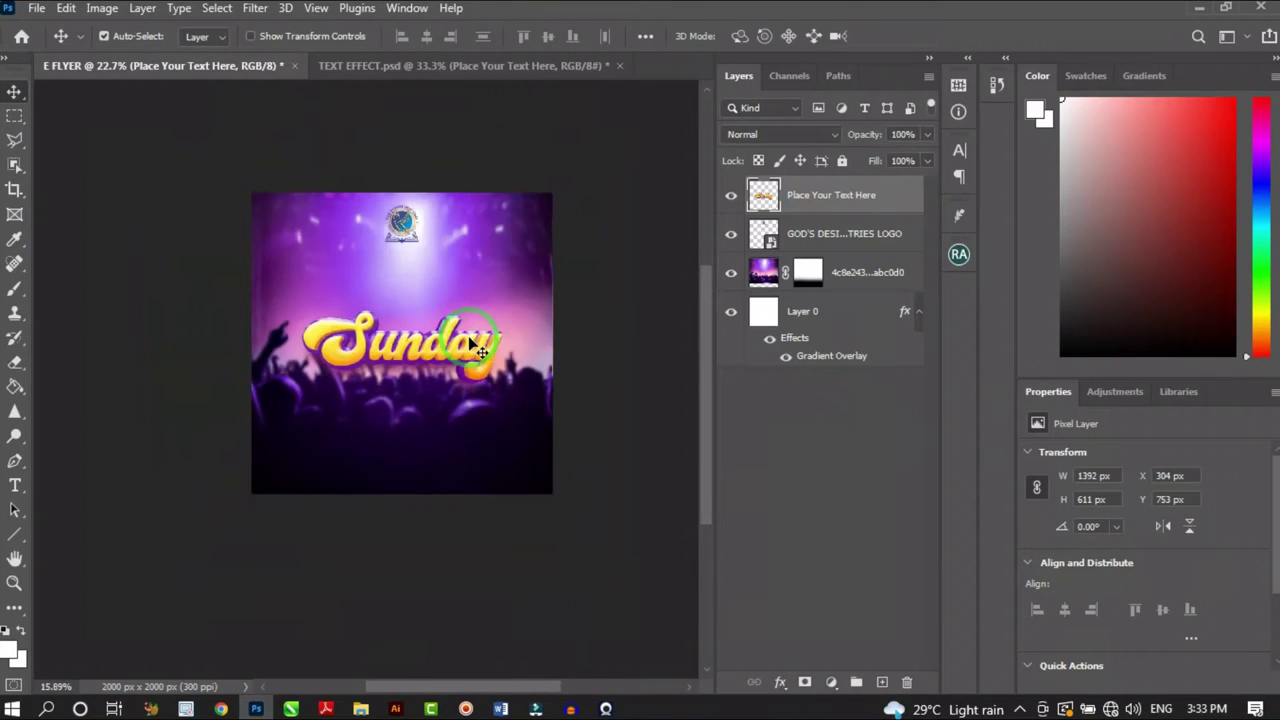
scroll(492, 274, up, 2)
scroll(490, 276, down, 2)
scroll(485, 271, up, 2)
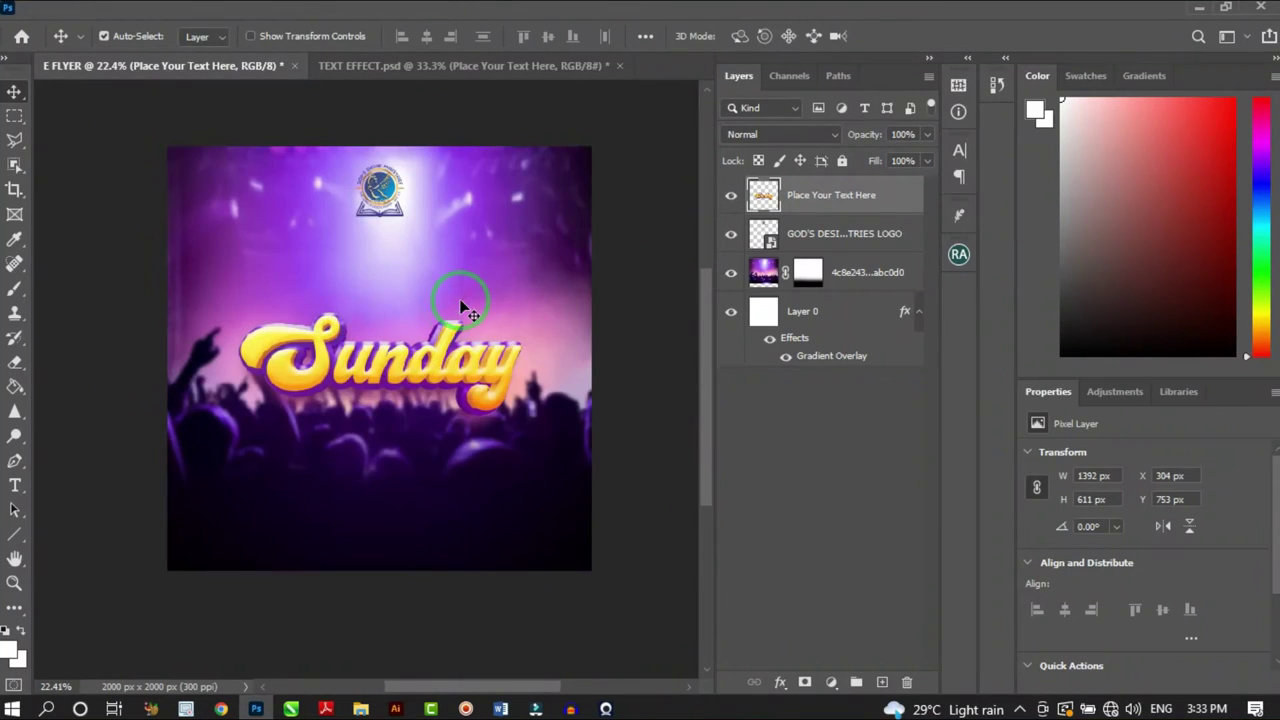
mouse_move(425, 383)
mouse_down()
mouse_move(420, 360)
mouse_move(425, 381)
mouse_up()
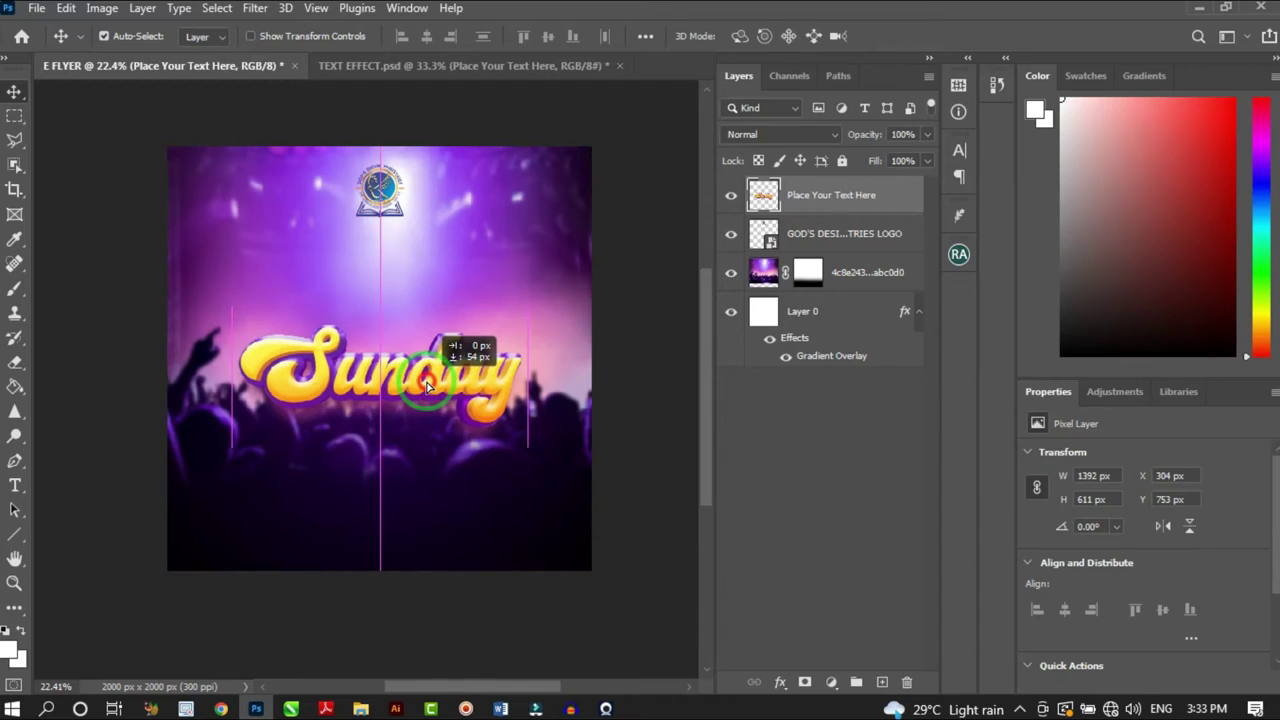
Add a new text layer above Sunday and set it in Montserrat Bold
key(t)
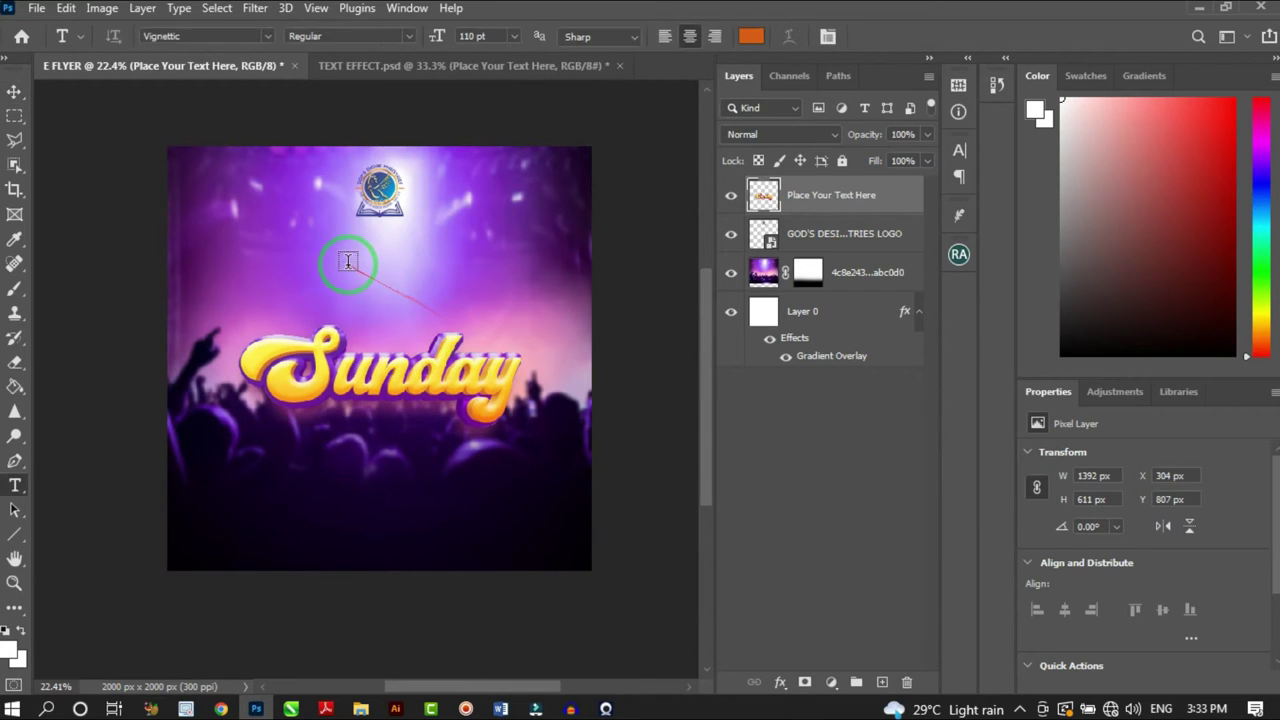
click(348, 262)
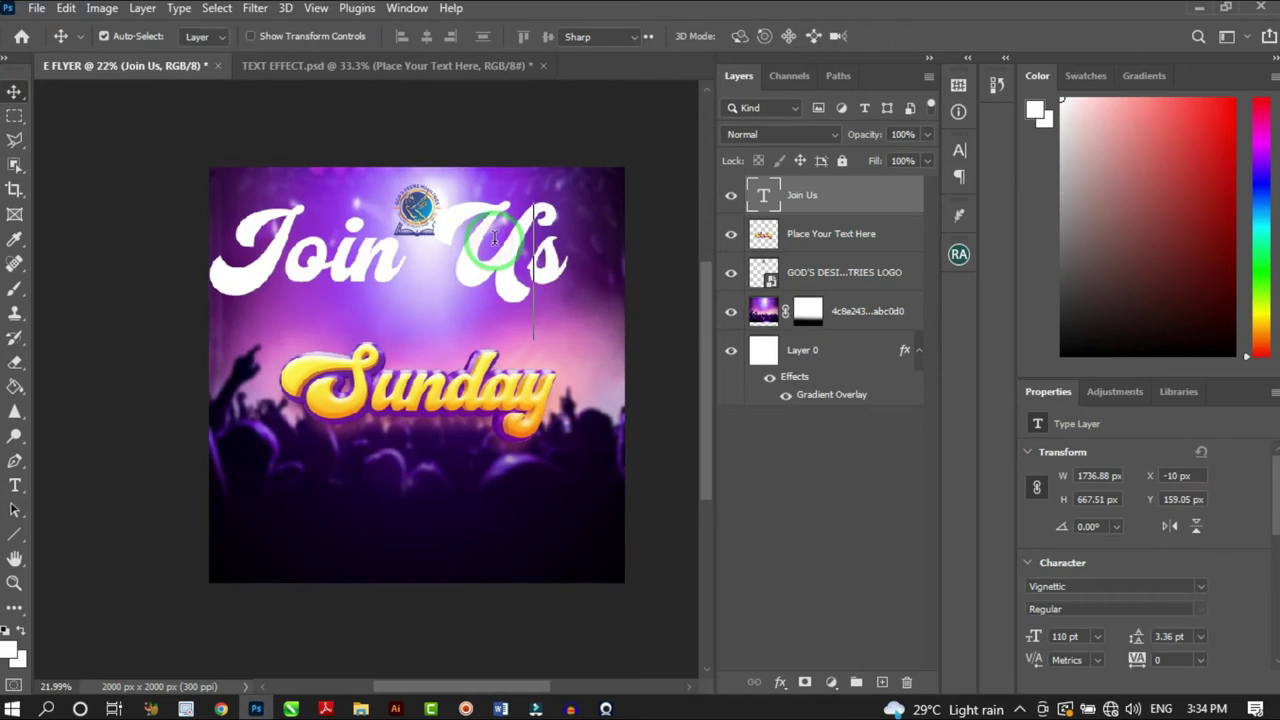
double_click(500, 215)
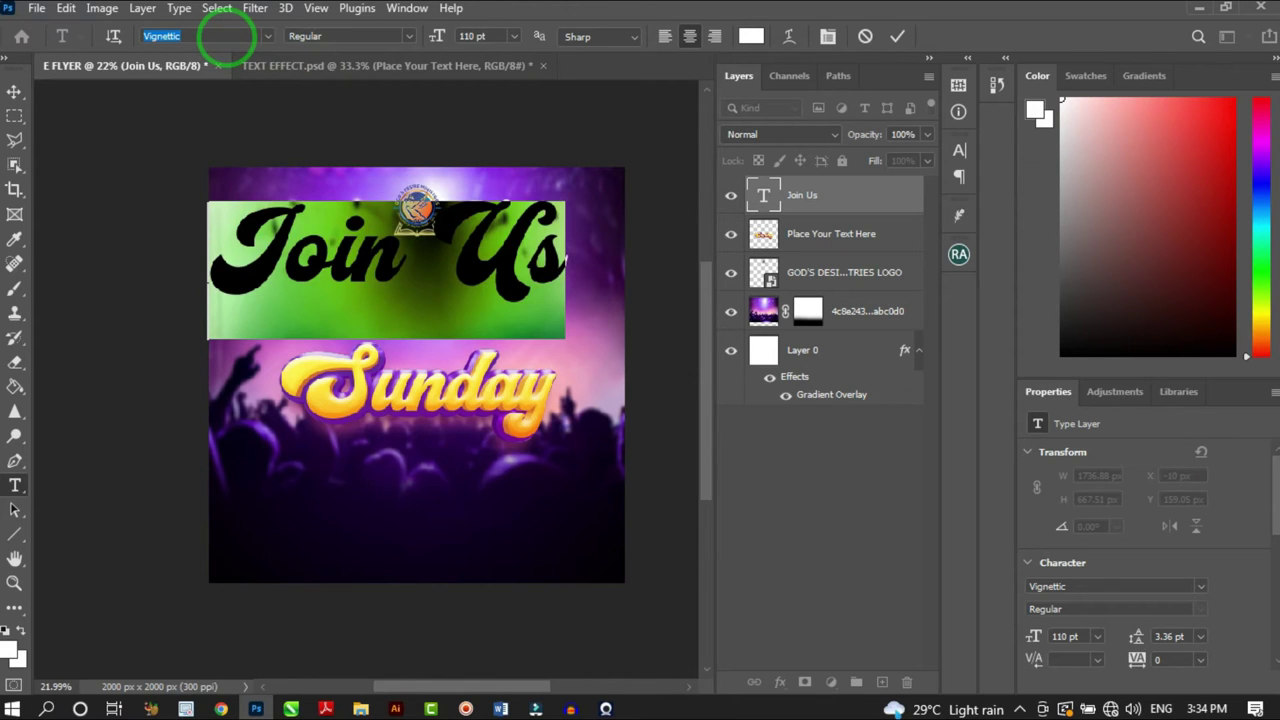
text(m)
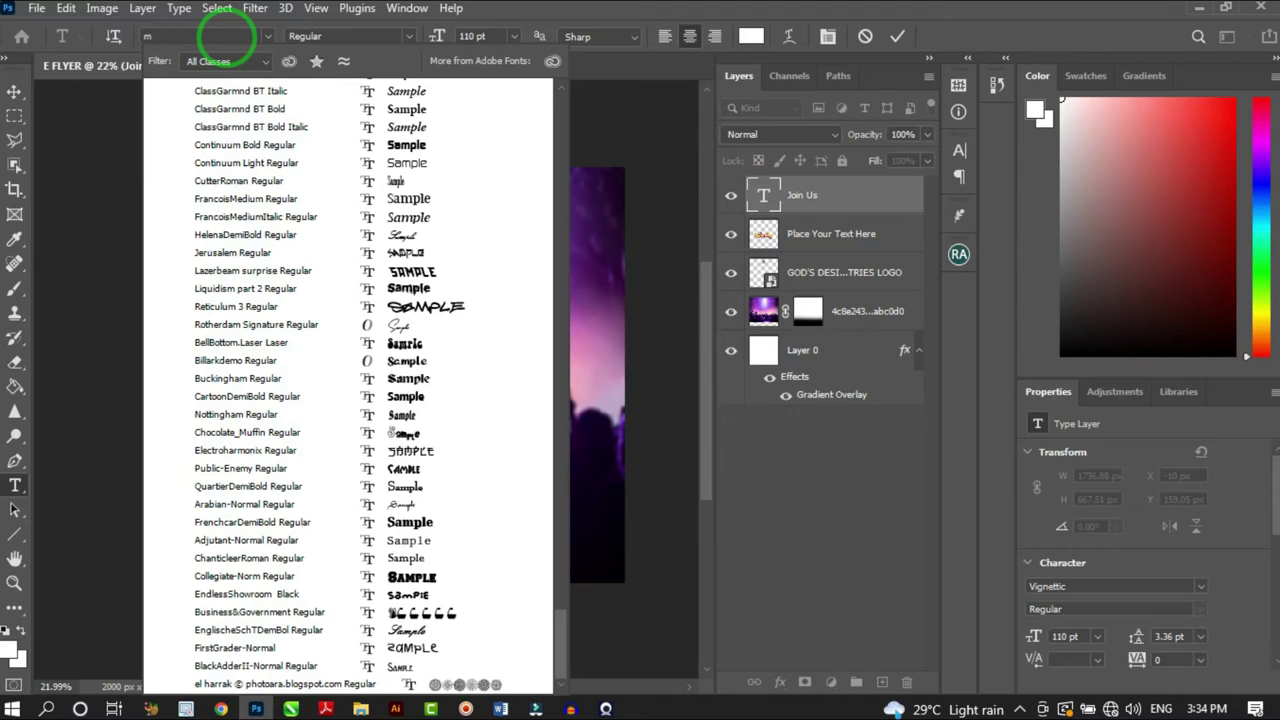
text(ontser)
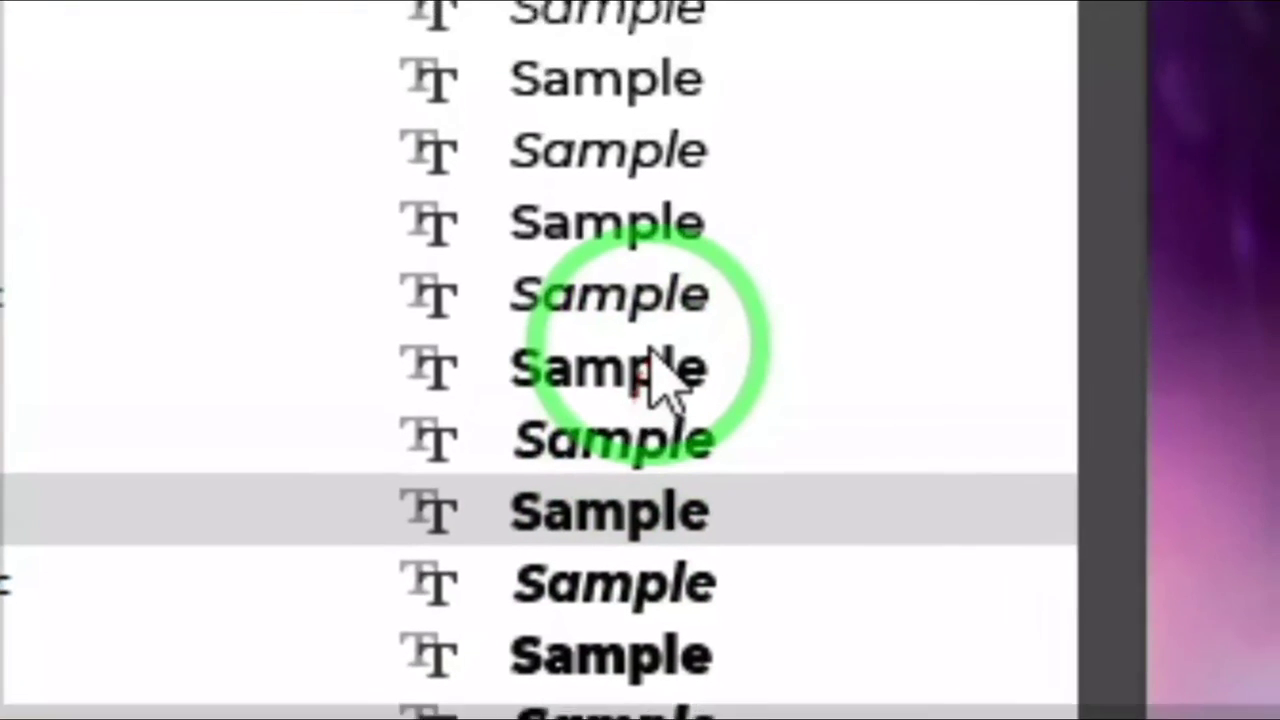
click(648, 368)
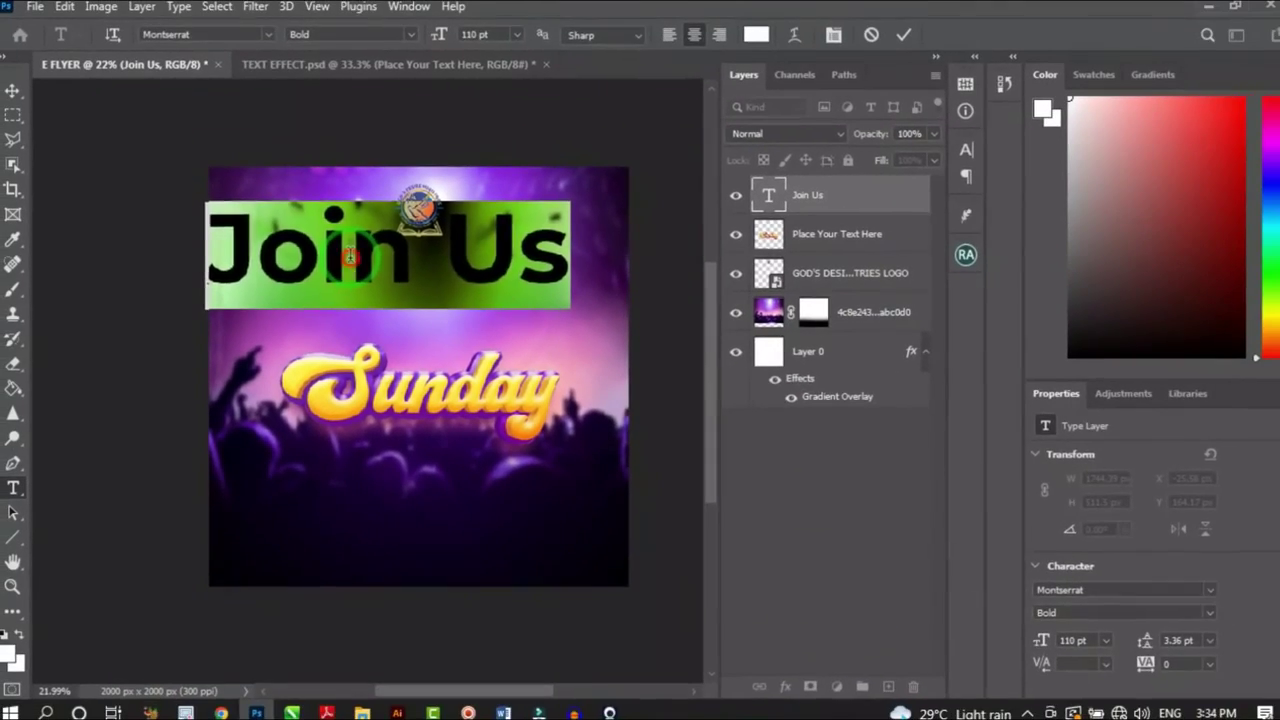
Turn on All Caps for the Join Us text so it reads JOIN US
click(396, 261)
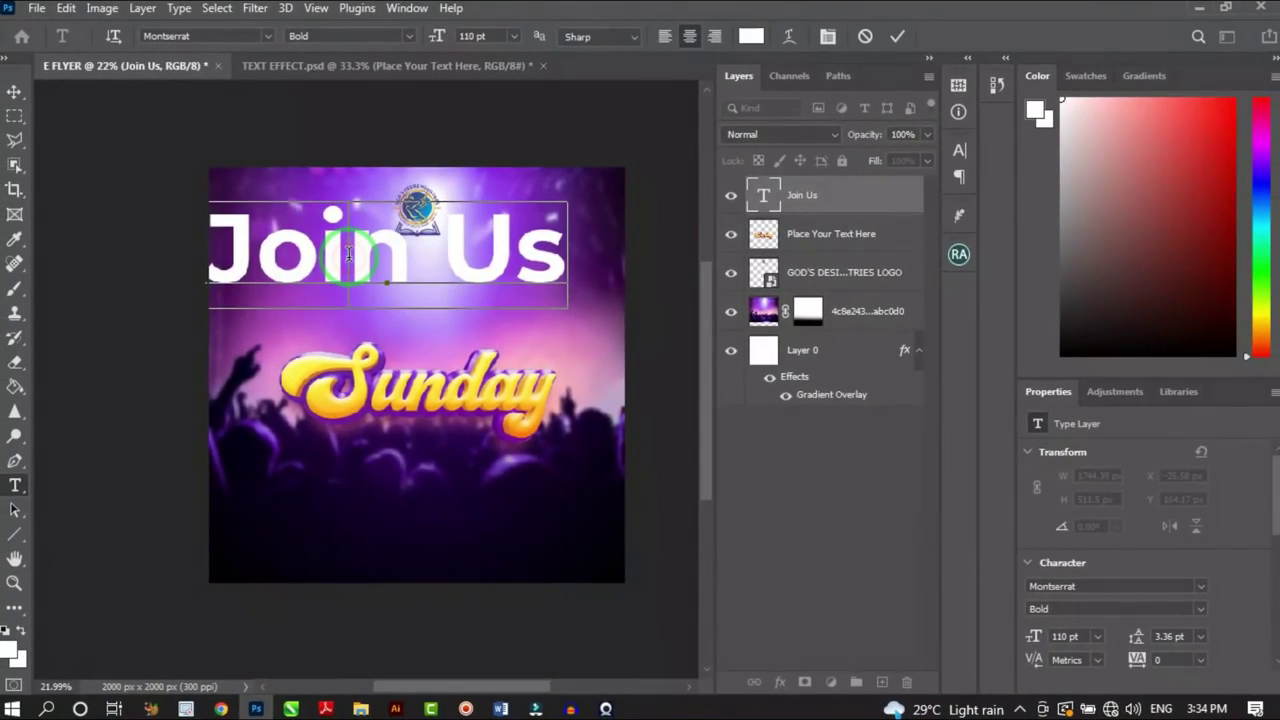
key(ctrl+a)
click(827, 36)
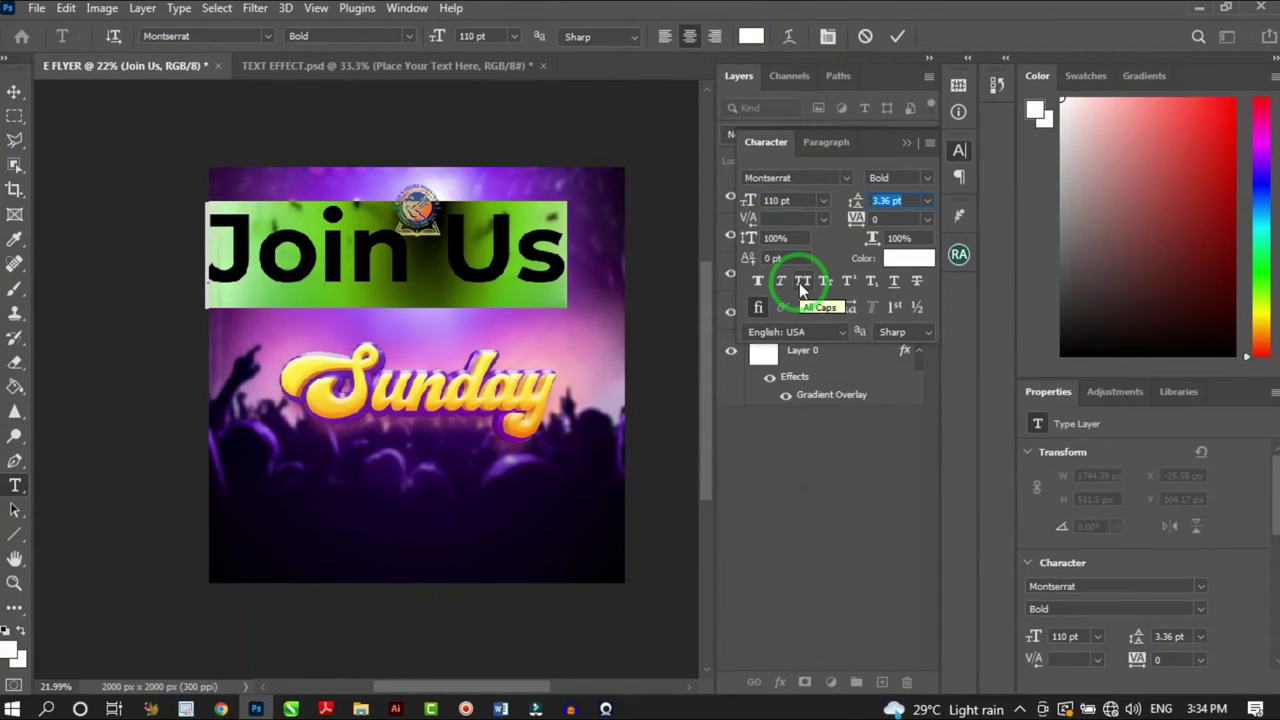
click(801, 283)
click(904, 143)
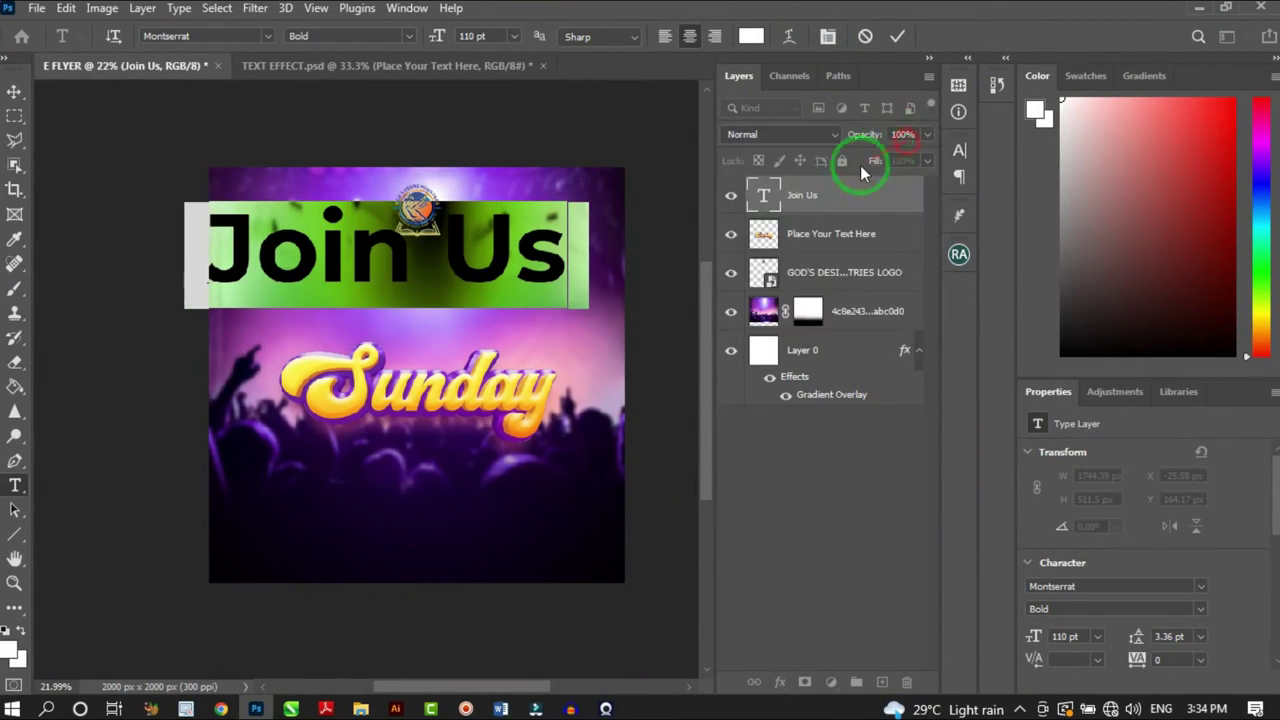
click(14, 91)
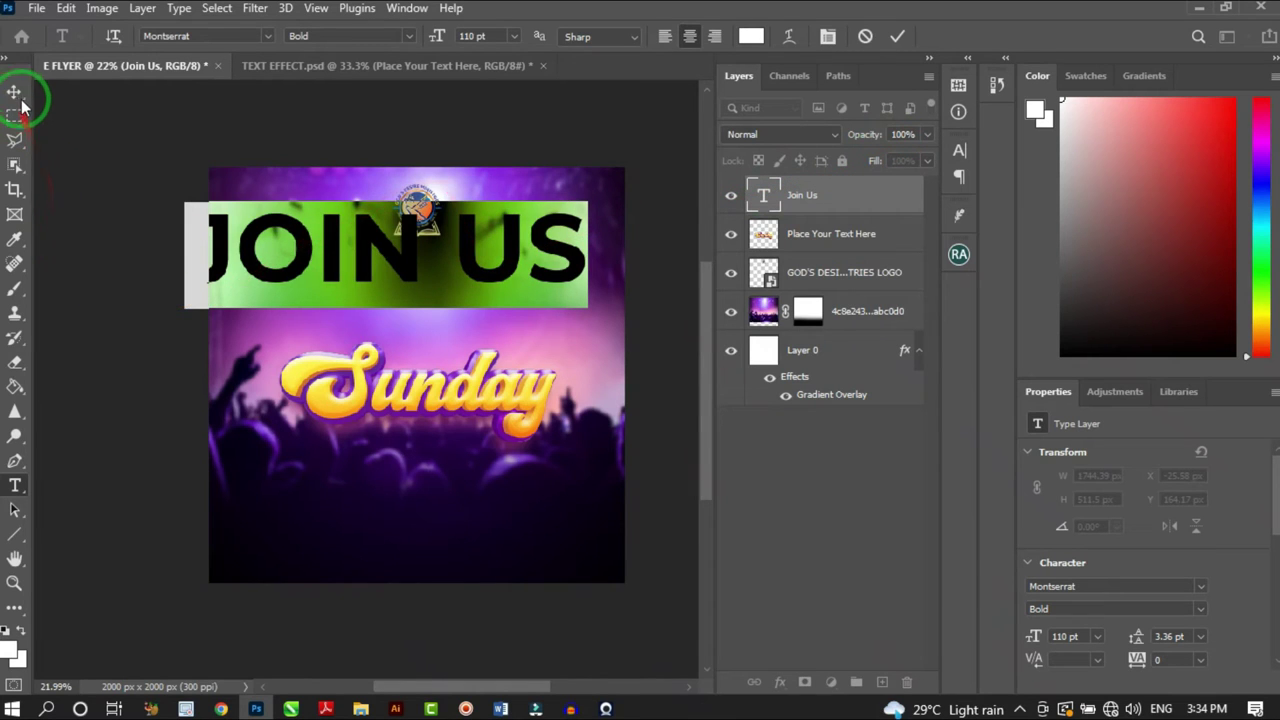
Move JOIN US down toward Sunday and scale it to about half its size
drag(479, 265, 528, 307)
scroll(524, 306, down, 2)
key(ctrl+t)
scroll(561, 330, up, 1)
drag(589, 343, 502, 360)
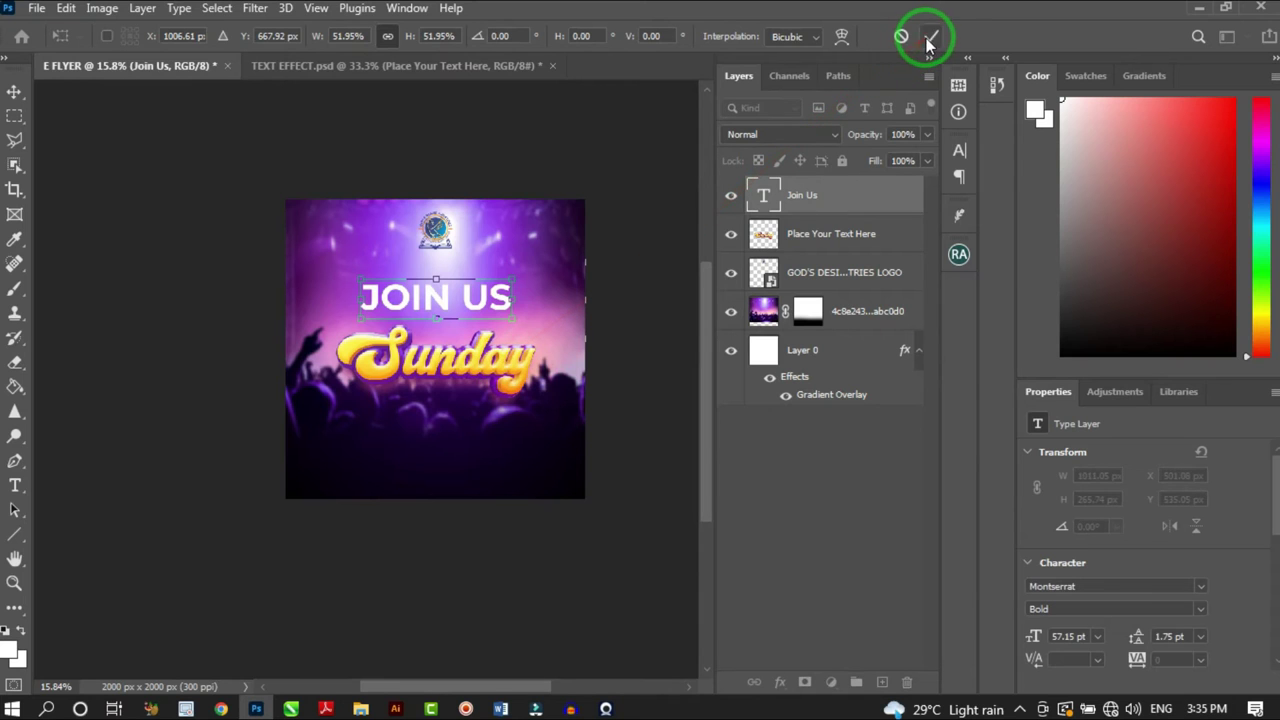
scroll(449, 345, up, 5)
key(Return)
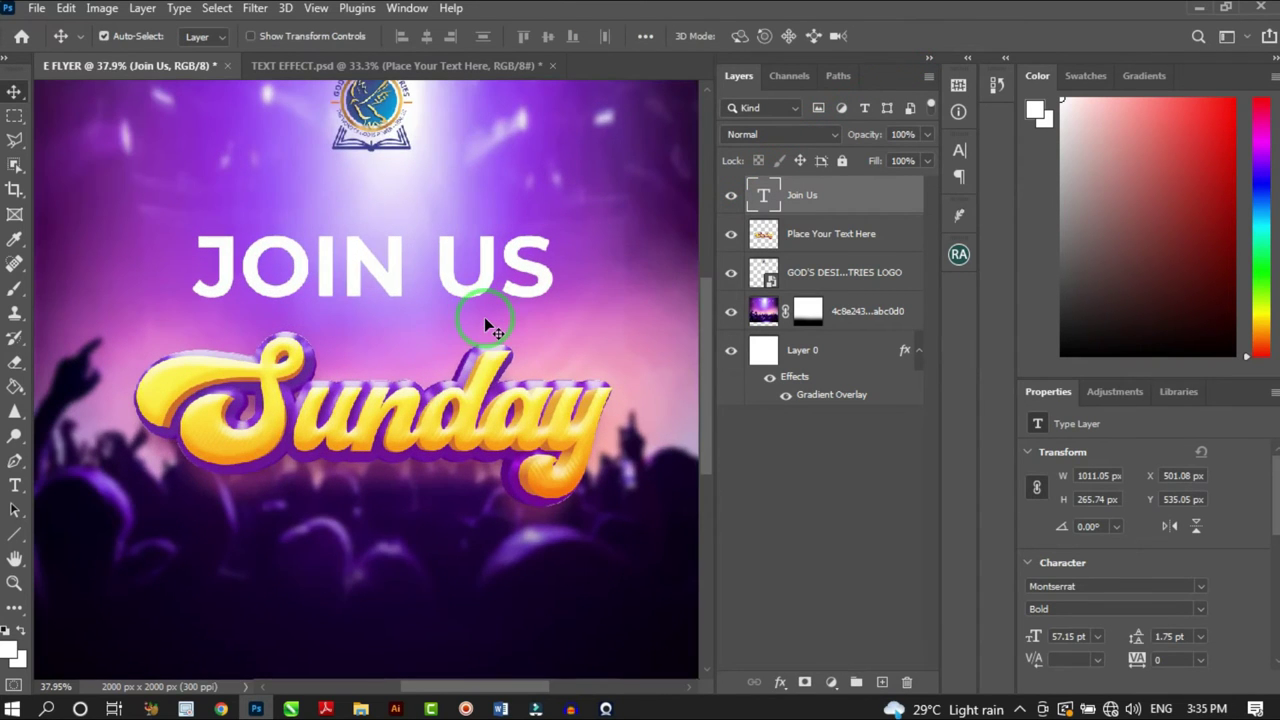
Place JOIN US just above Sunday and shift the Sunday artwork slightly left
scroll(457, 300, down, 3)
scroll(490, 288, up, 2)
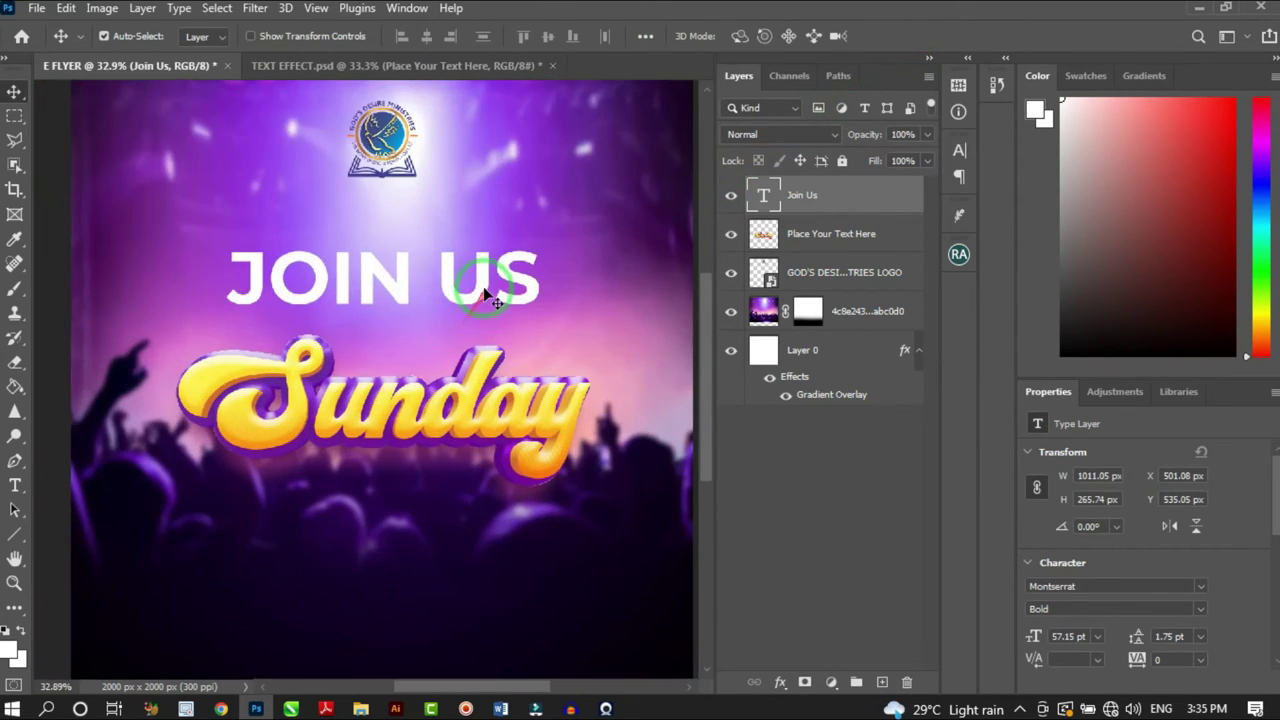
drag(483, 297, 484, 300)
scroll(484, 300, down, 3)
click(481, 365)
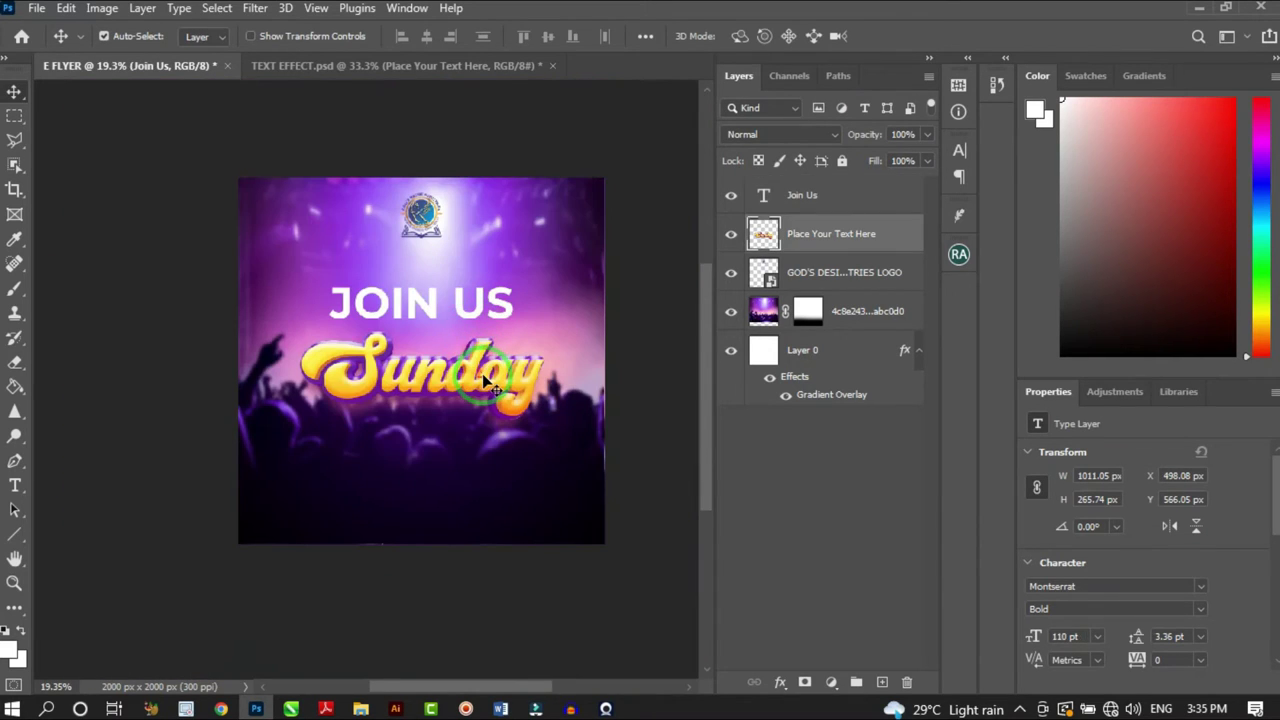
scroll(481, 365, up, 2)
drag(481, 365, 469, 381)
scroll(503, 287, down, 3)
scroll(503, 287, up, 2)
scroll(498, 279, up, 1)
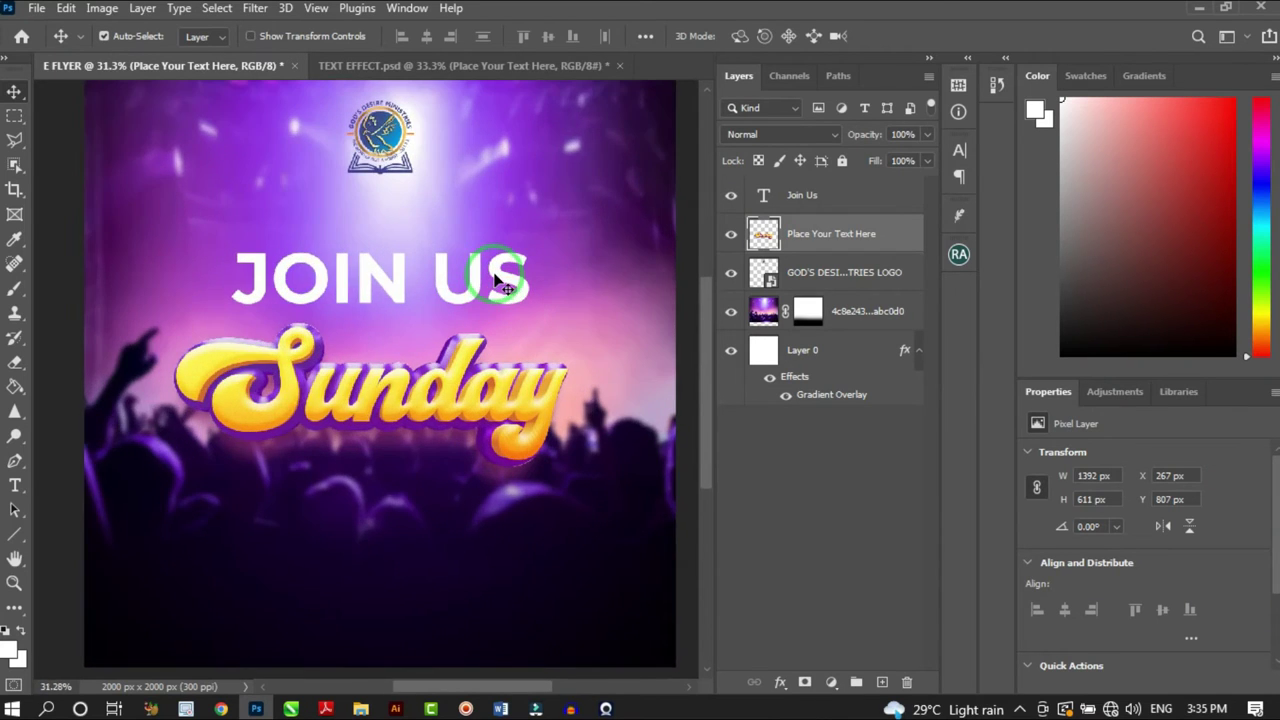
scroll(505, 260, down, 3)
scroll(500, 247, up, 1)
scroll(499, 247, up, 2)
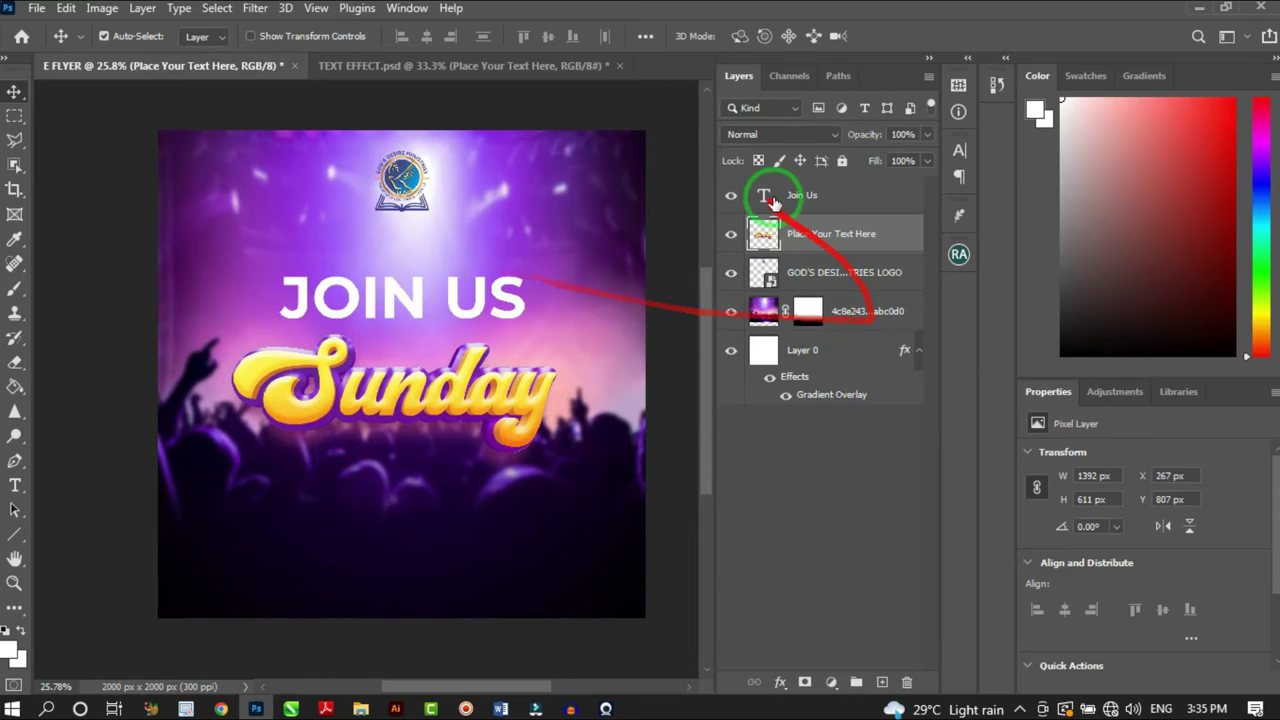
Duplicate the Join Us layer and retype the copy as EVERY
click(810, 195)
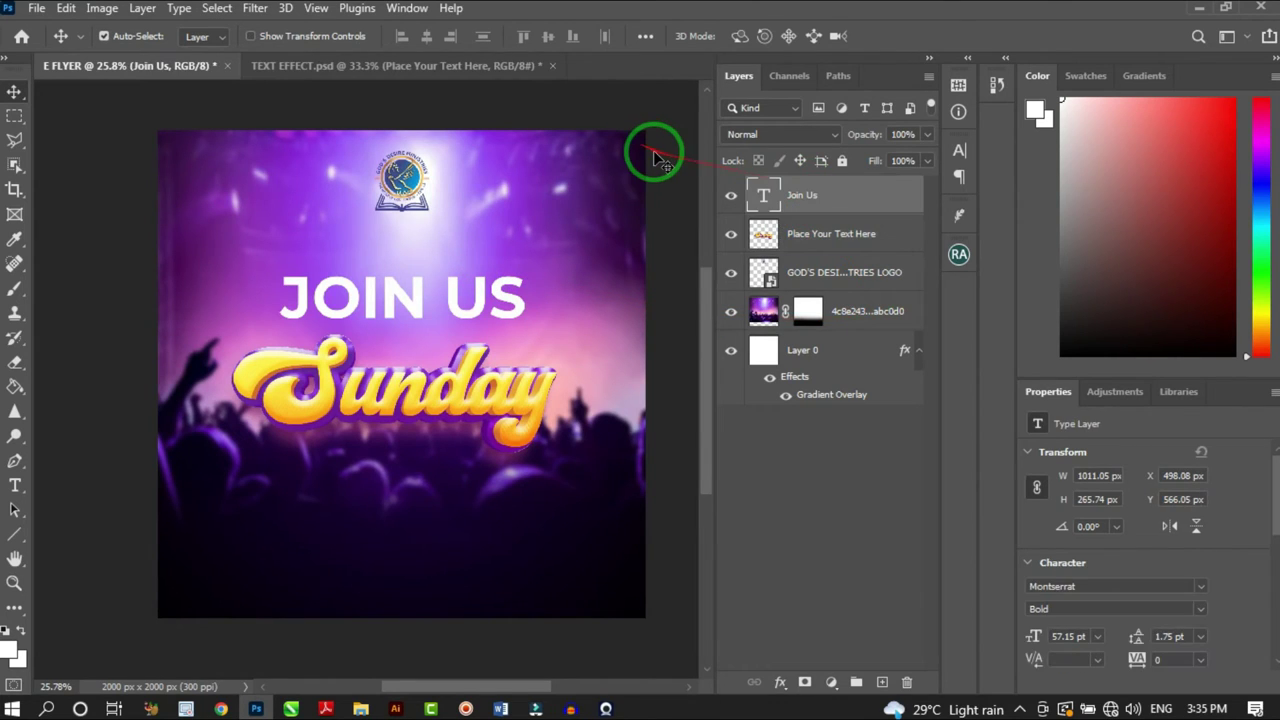
key(ctrl+j)
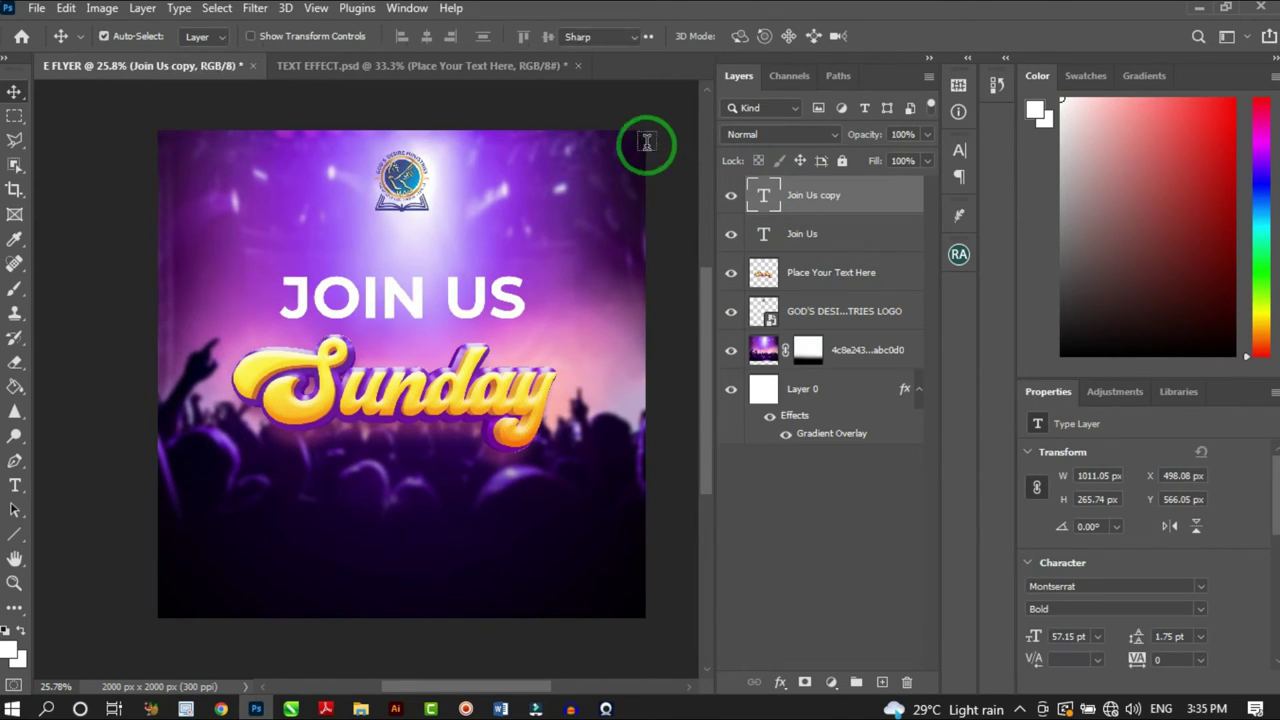
key(t)
click(515, 285)
key(ctrl+a)
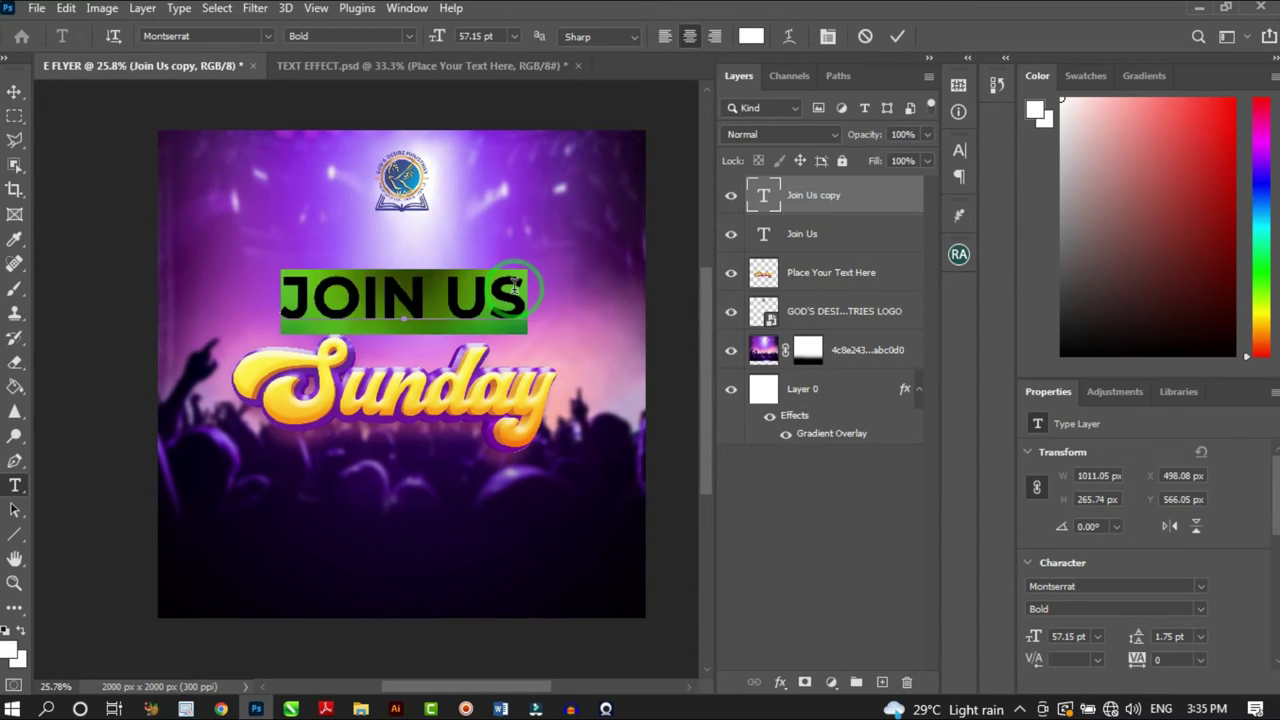
text(EVERY)
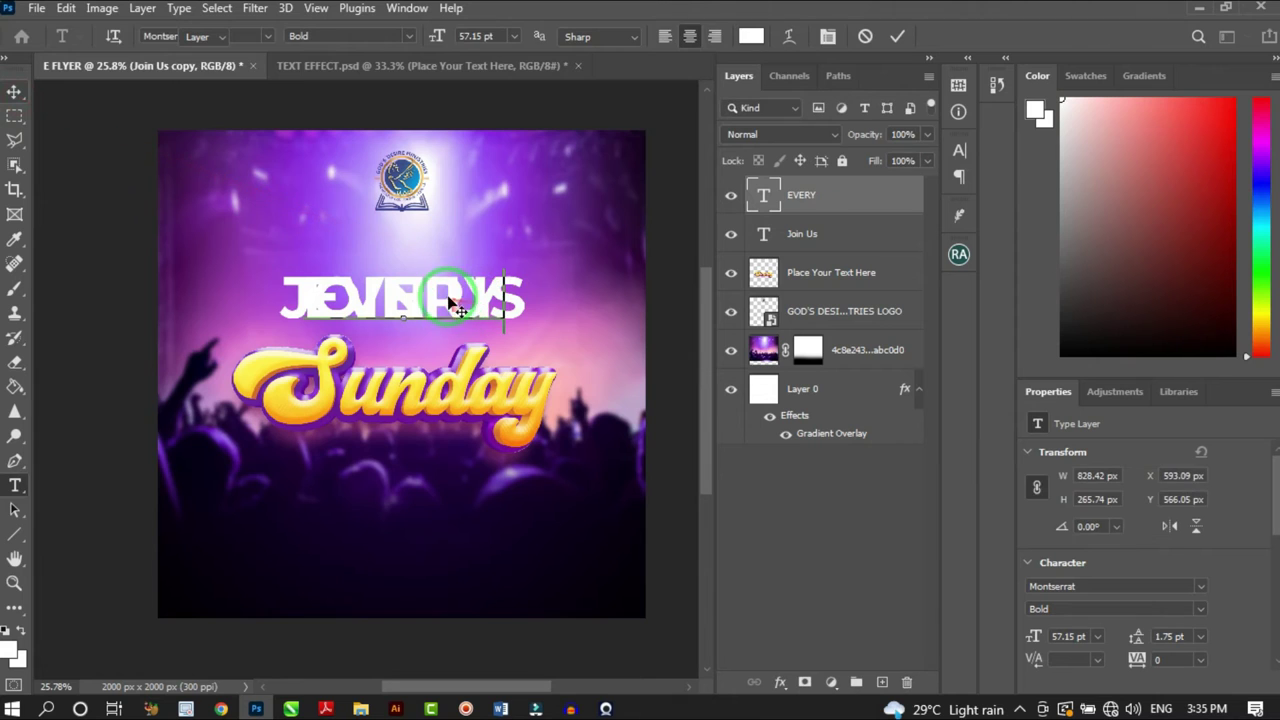
key(ctrl+Return)
Move EVERY below JOIN US, scale it smaller, and bring JOIN US closer
key(v)
drag(480, 312, 411, 346)
key(ctrl+t)
scroll(484, 345, up, 2)
scroll(429, 335, up, 4)
key(Return)
drag(410, 291, 409, 303)
scroll(450, 295, down, 5)
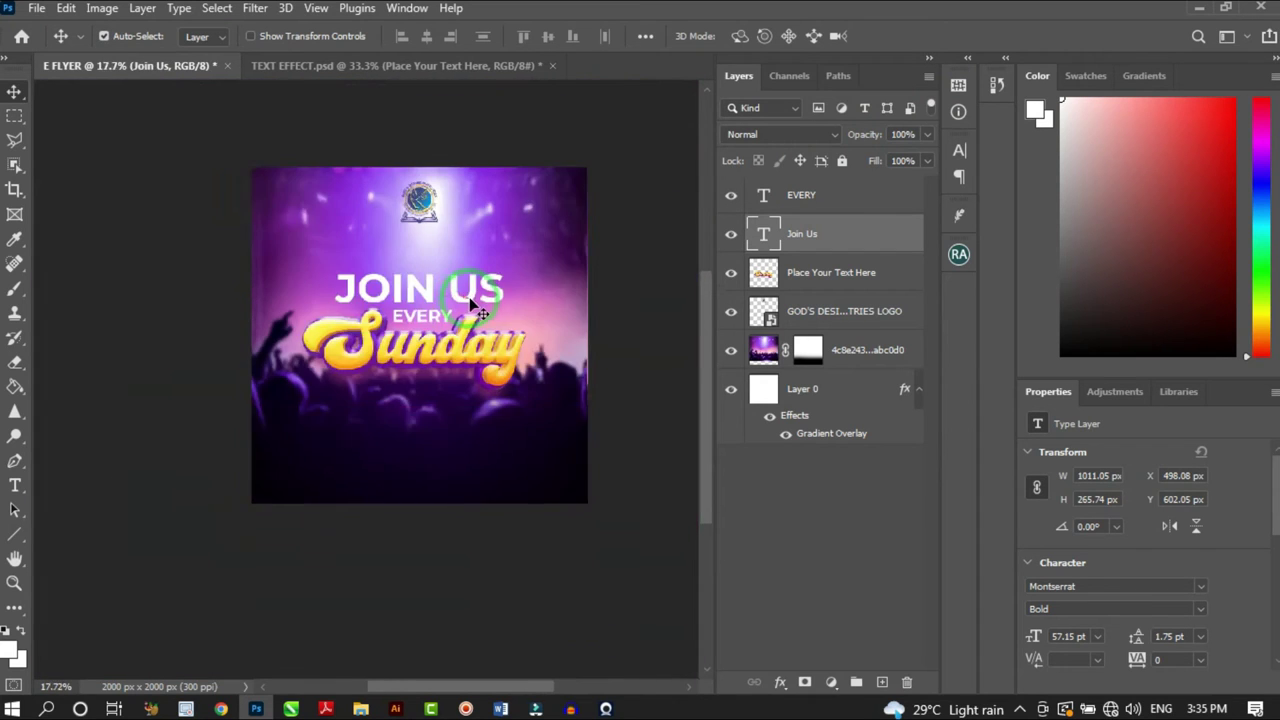
scroll(505, 330, up, 4)
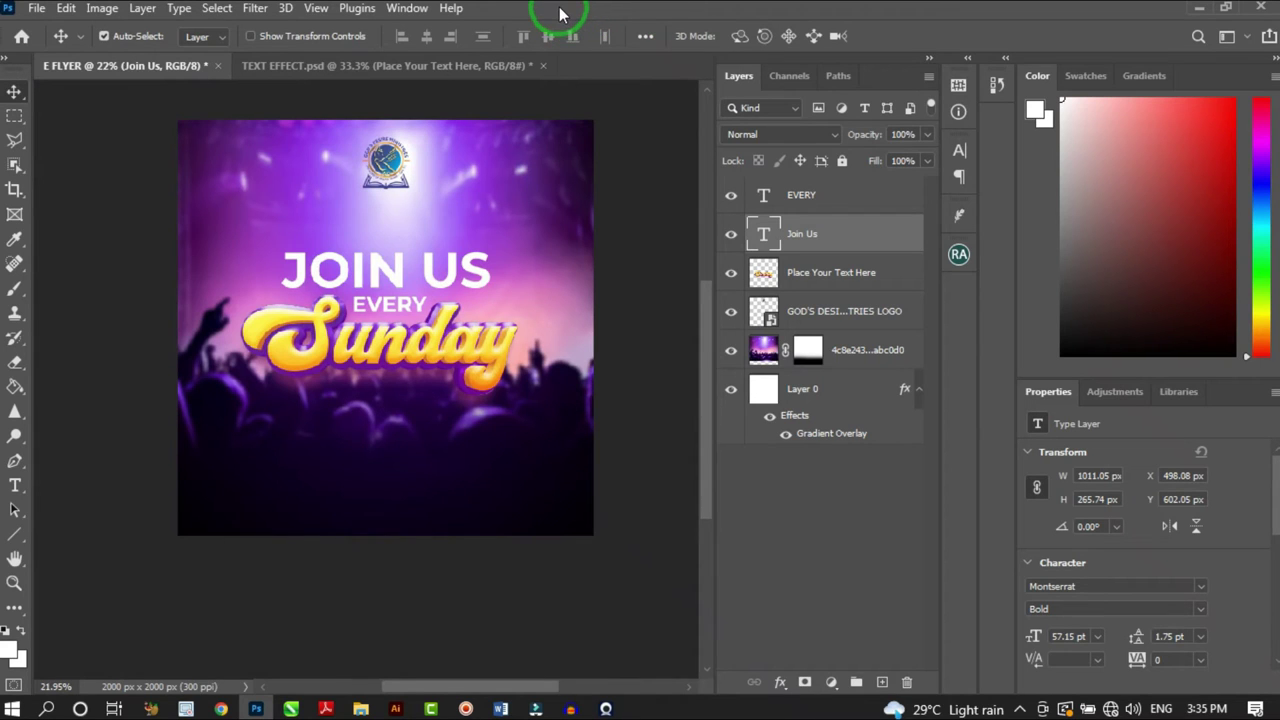
Group the EVERY and Join Us layers into Group 1
click(828, 200)
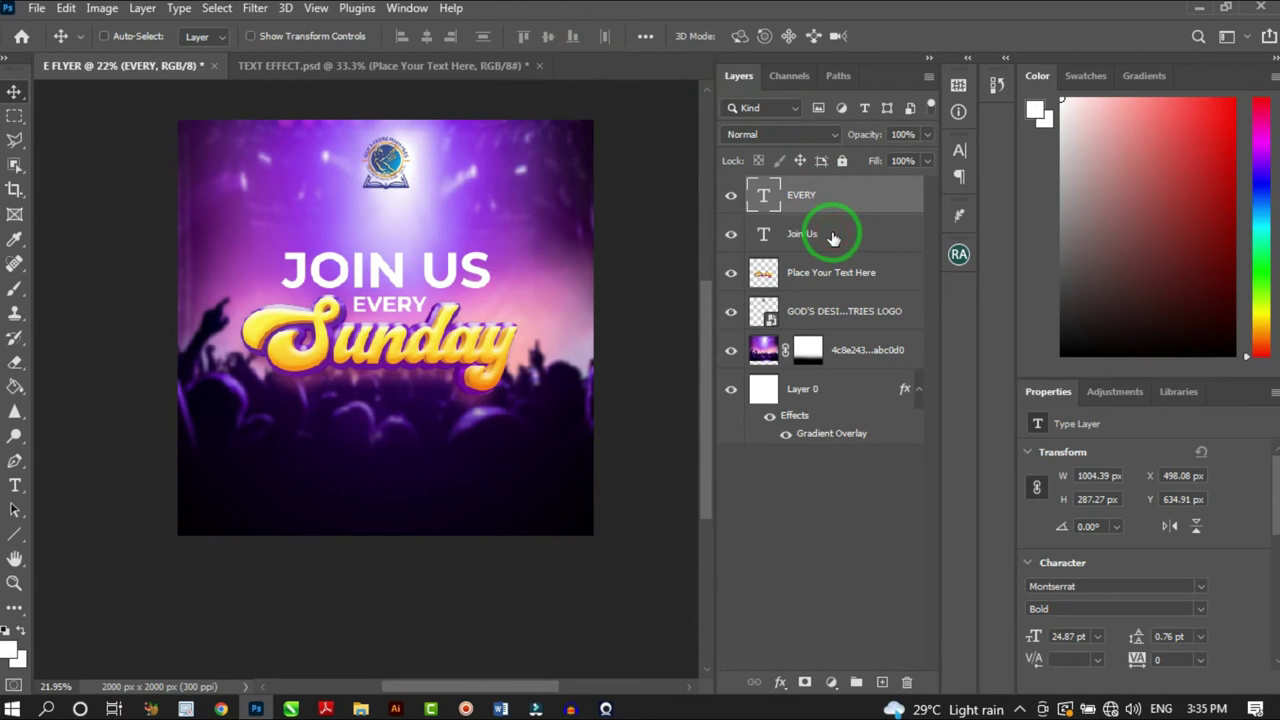
shift+click(833, 236)
key(ctrl+g)
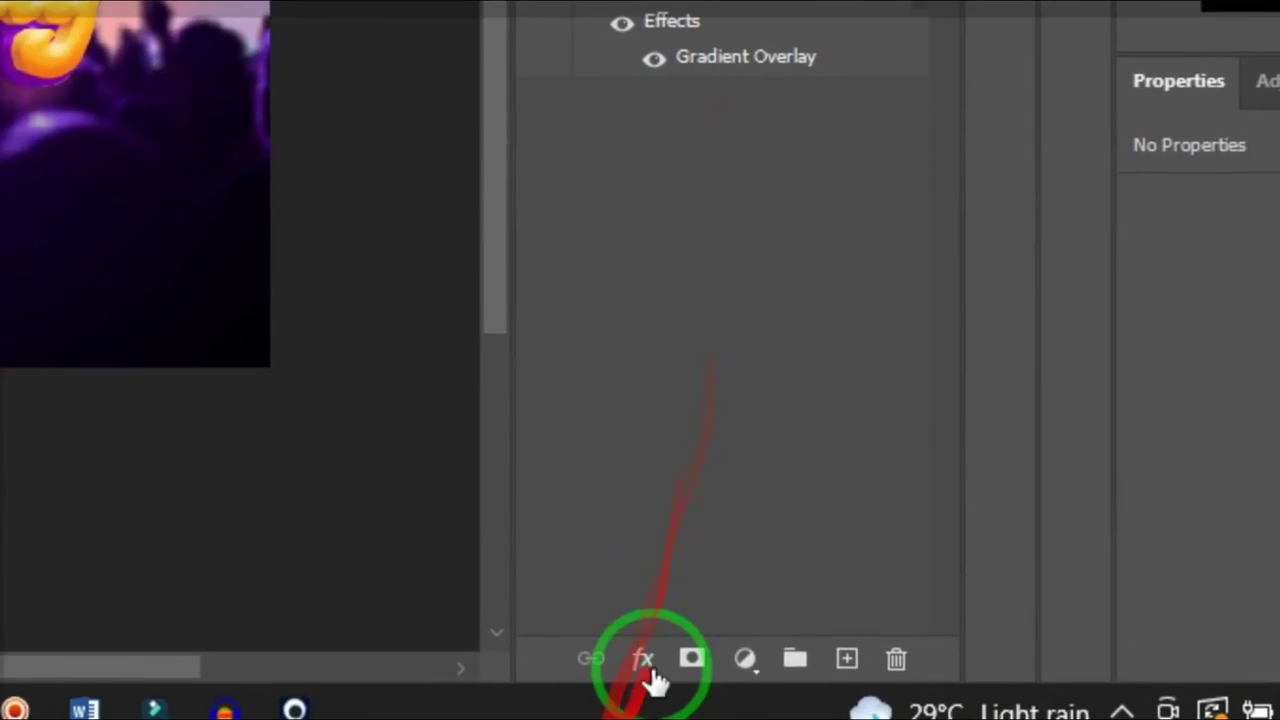
Give Group 1 a purple drop shadow with size 59 px and lowered opacity
click(780, 682)
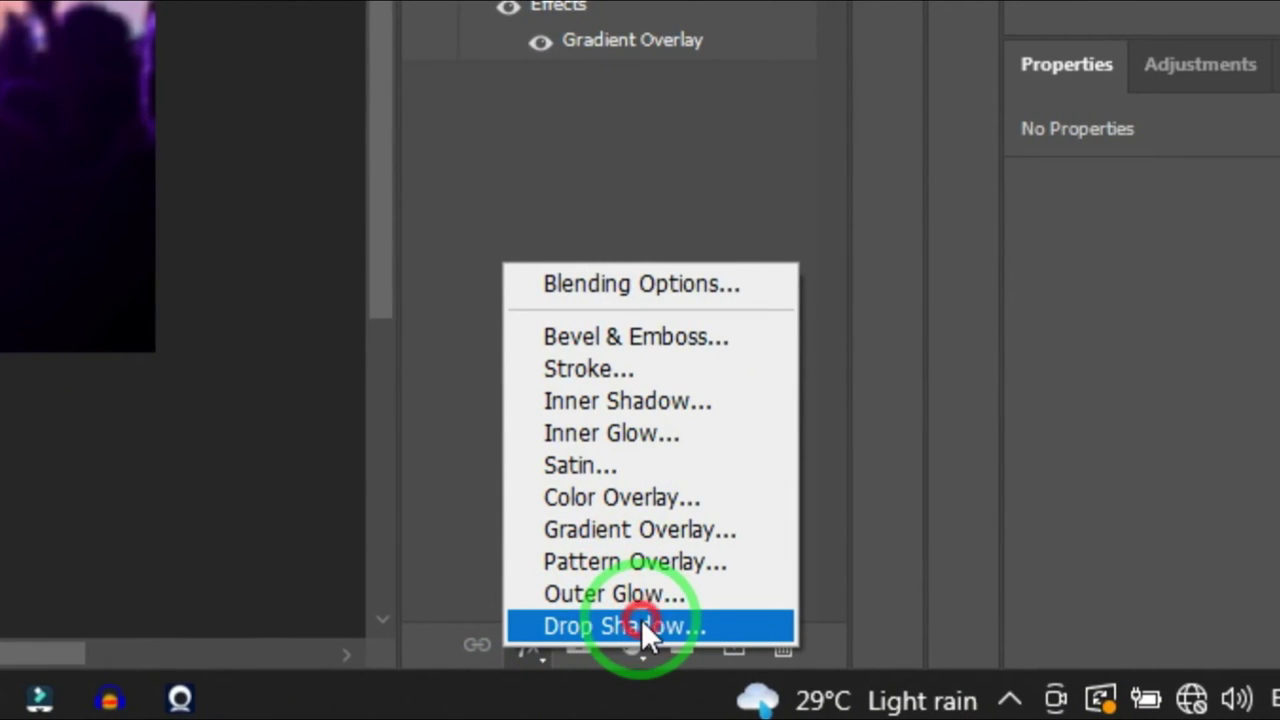
click(641, 625)
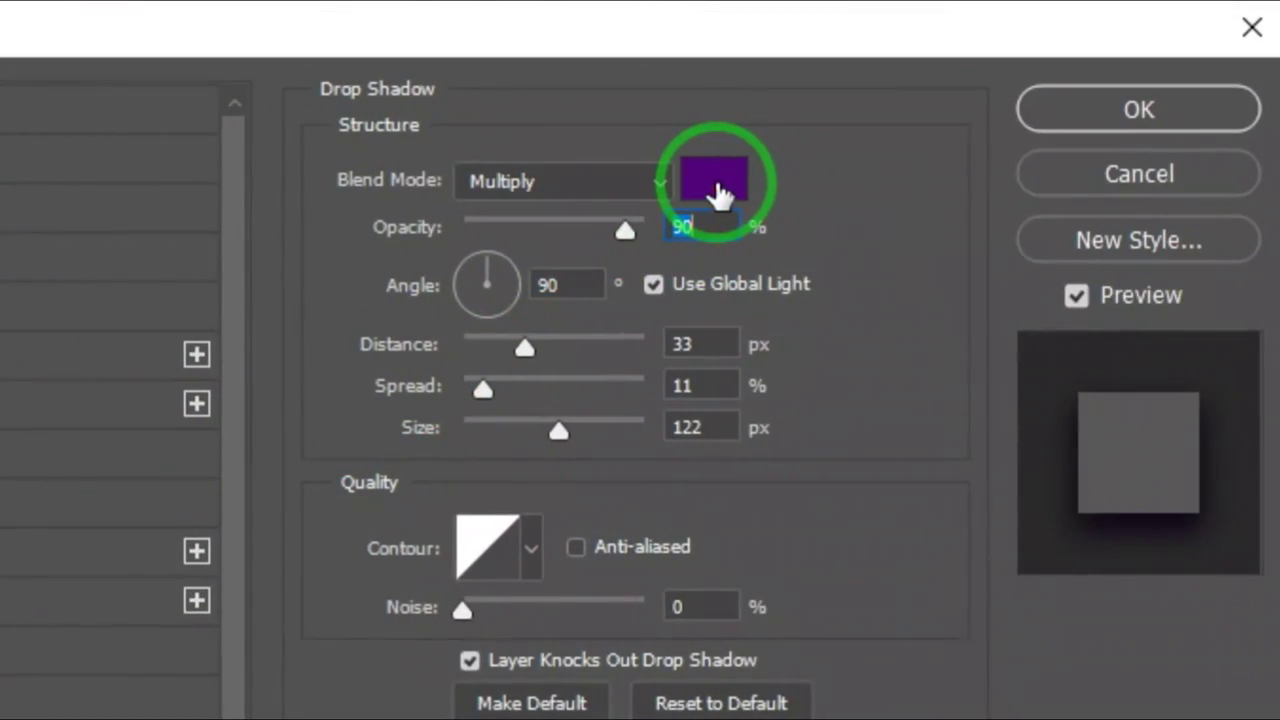
click(717, 193)
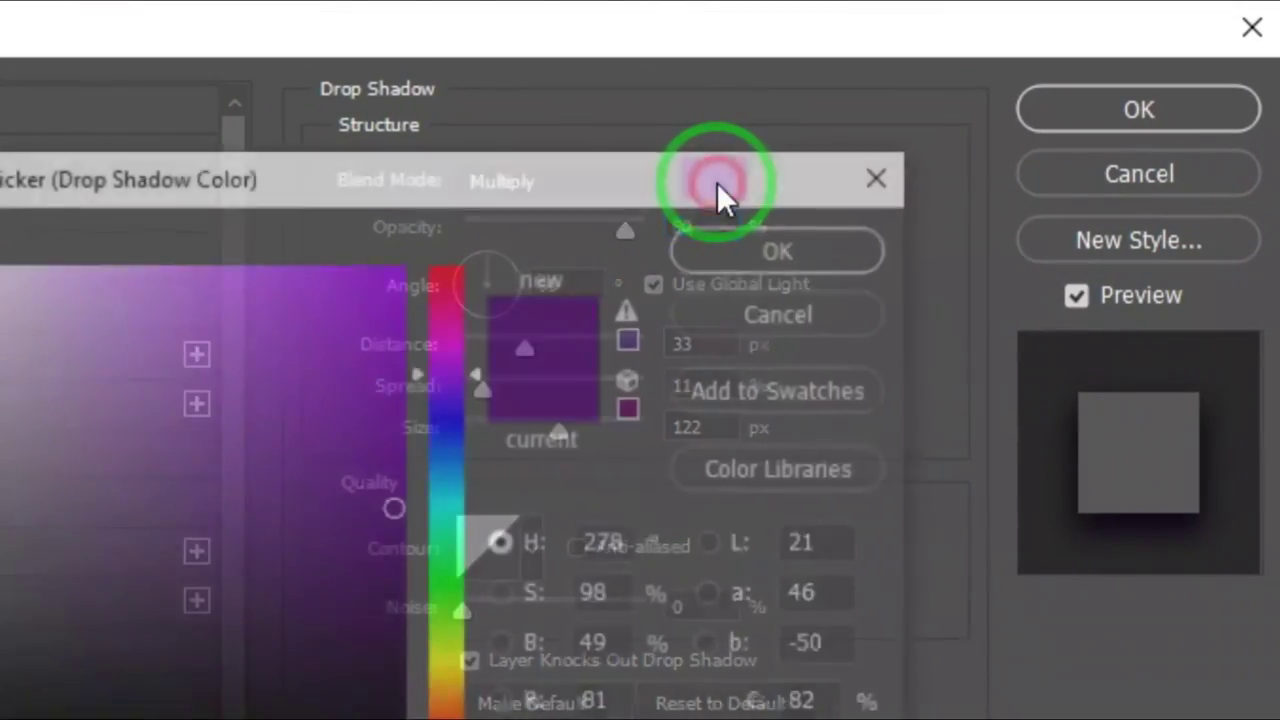
click(646, 592)
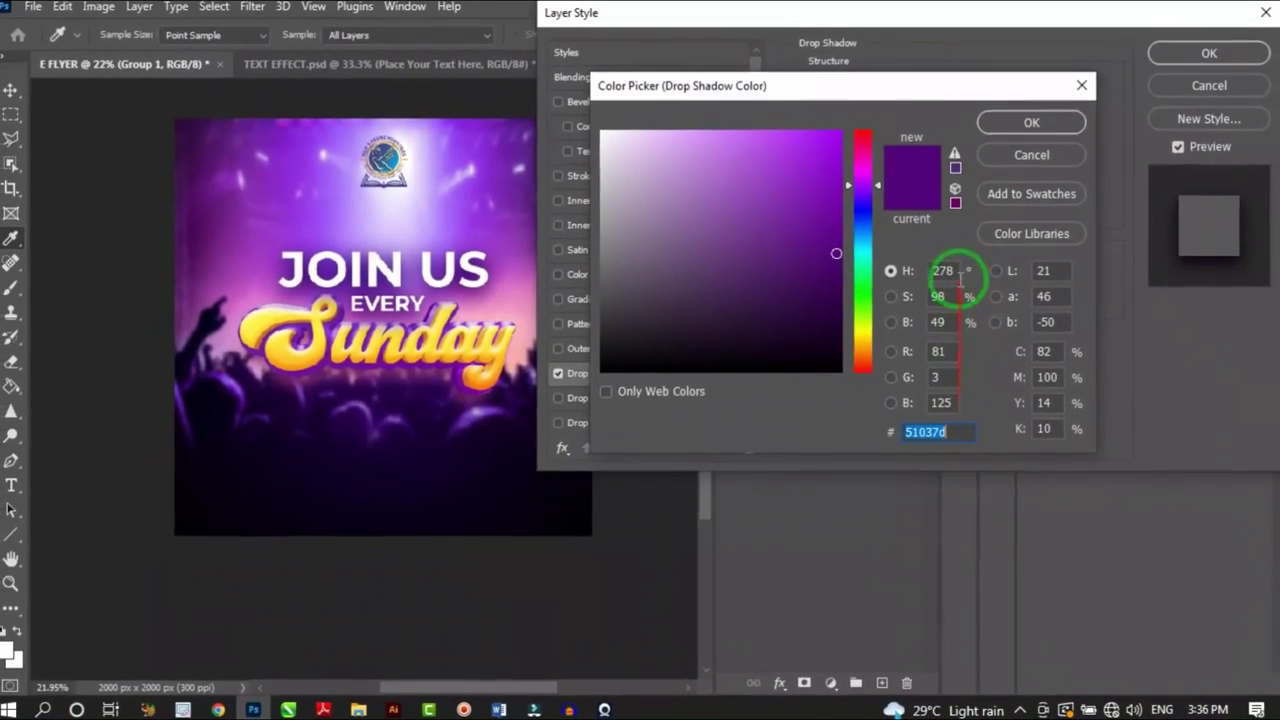
click(1020, 122)
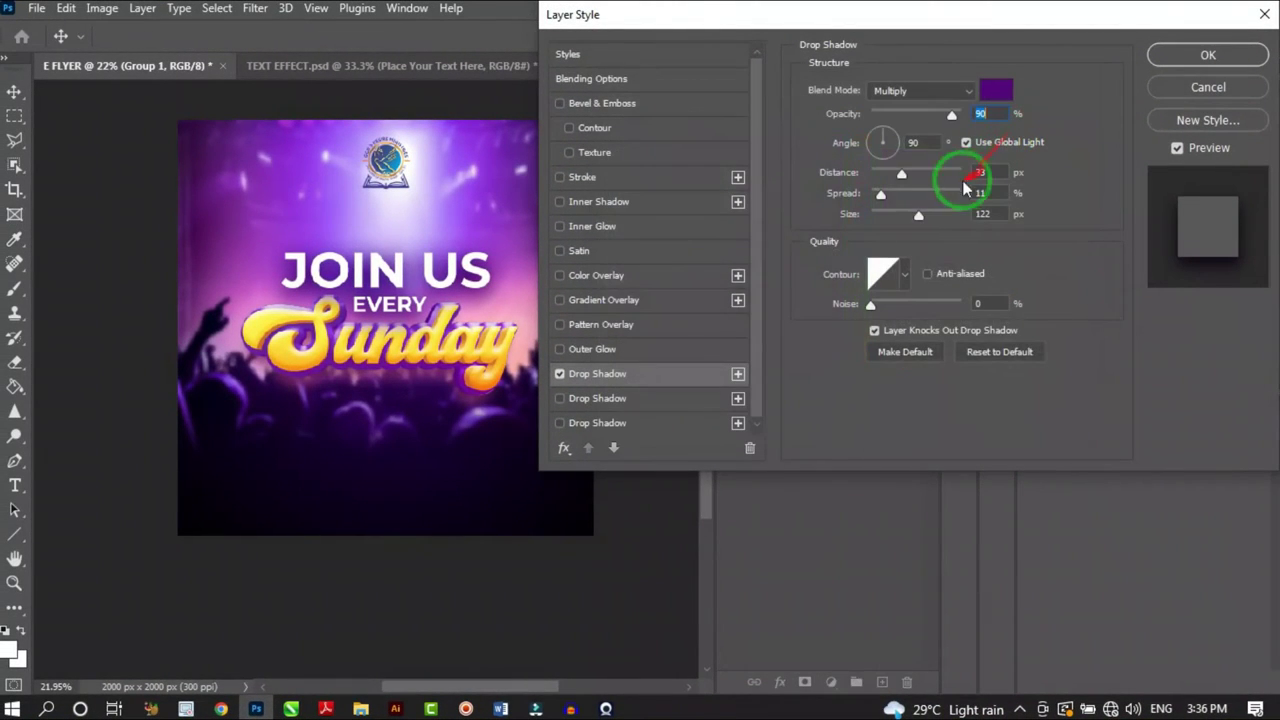
drag(918, 217, 898, 222)
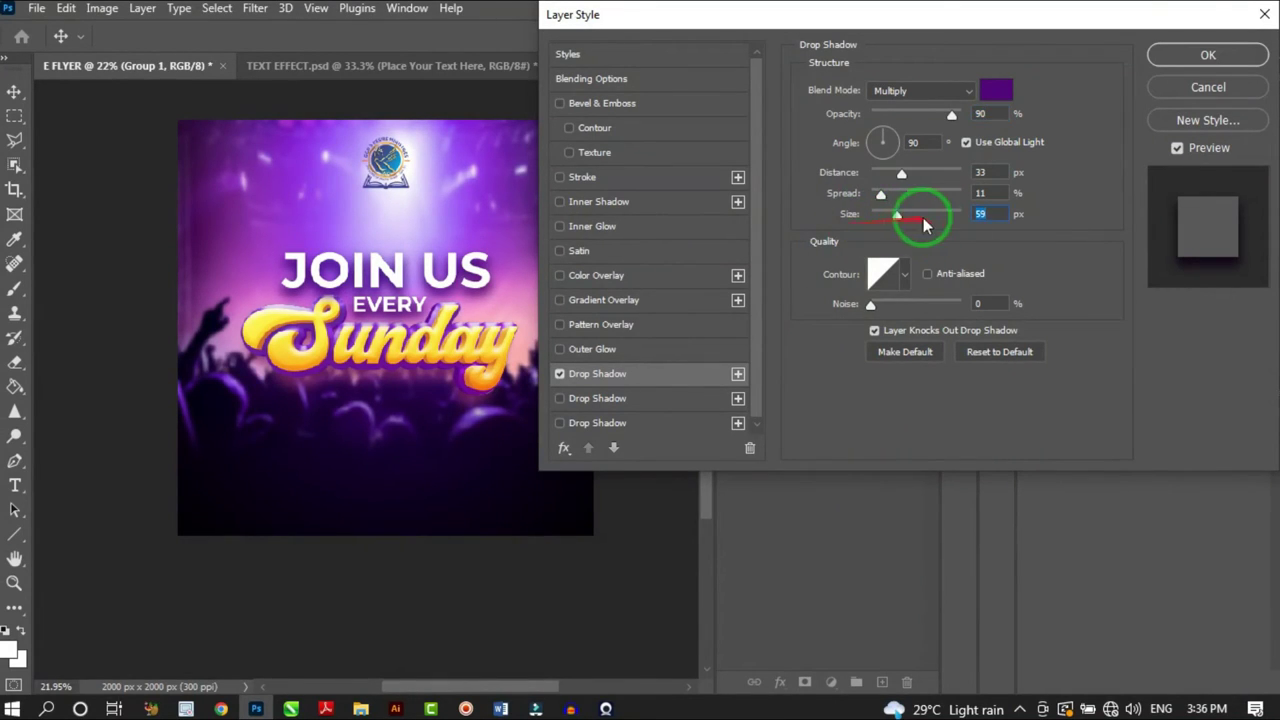
click(982, 215)
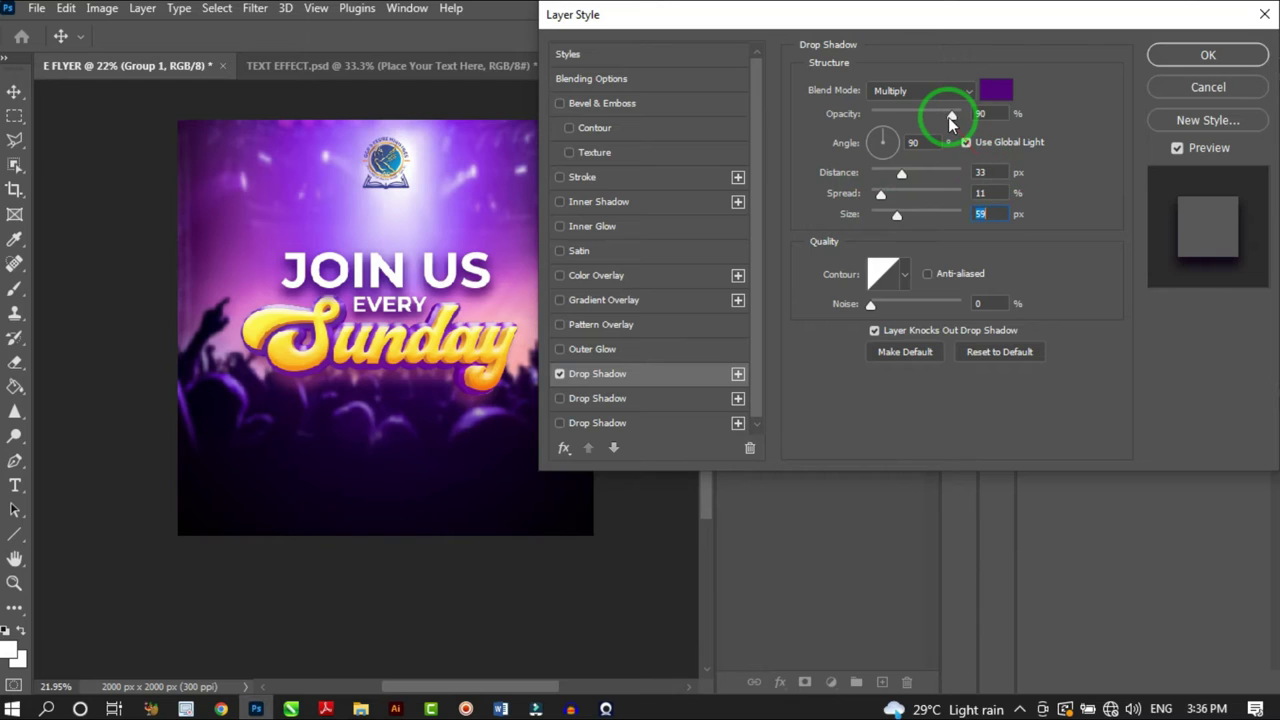
drag(948, 116, 934, 117)
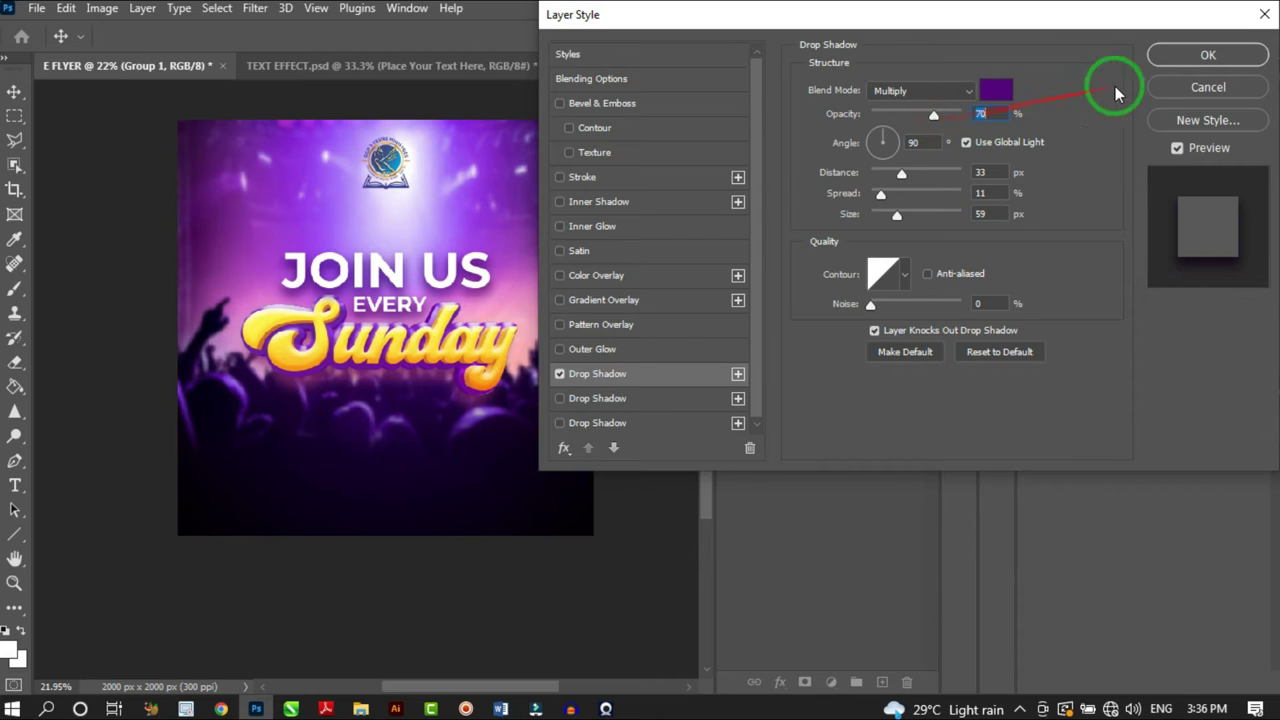
Apply the purple drop shadow settings to Group 1
click(1183, 66)
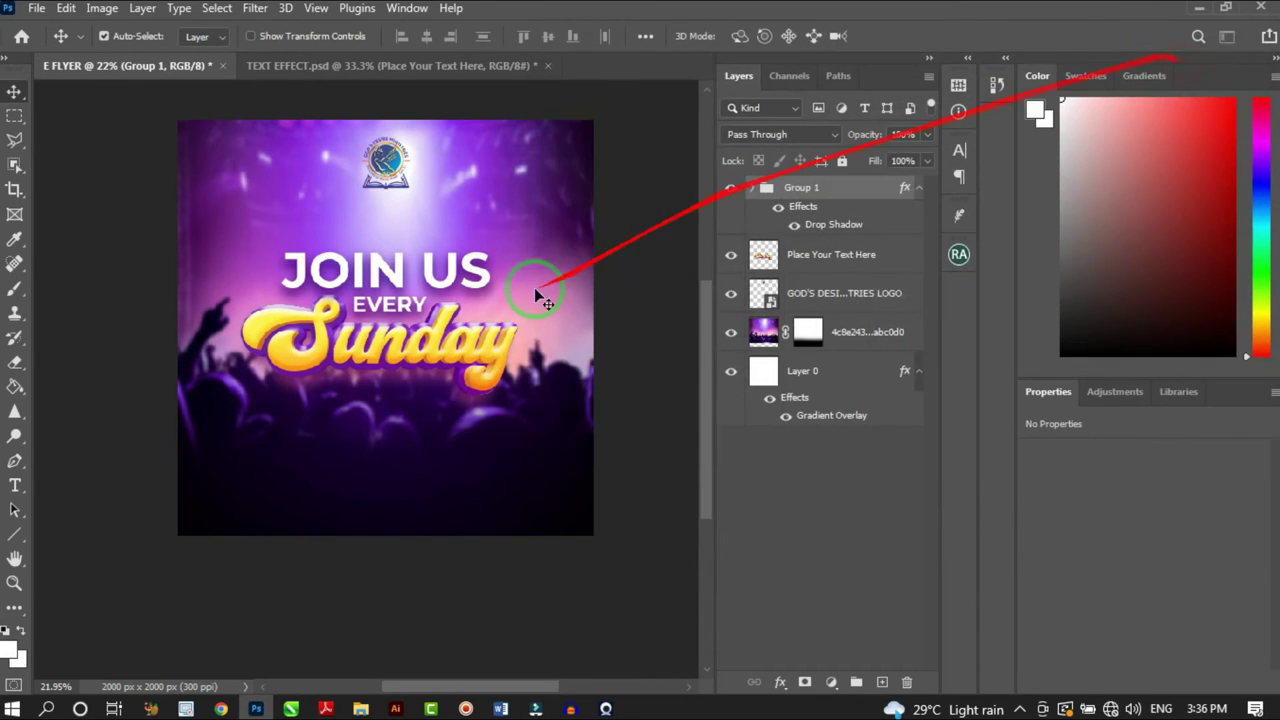
scroll(480, 280, down, 3)
scroll(474, 274, up, 1)
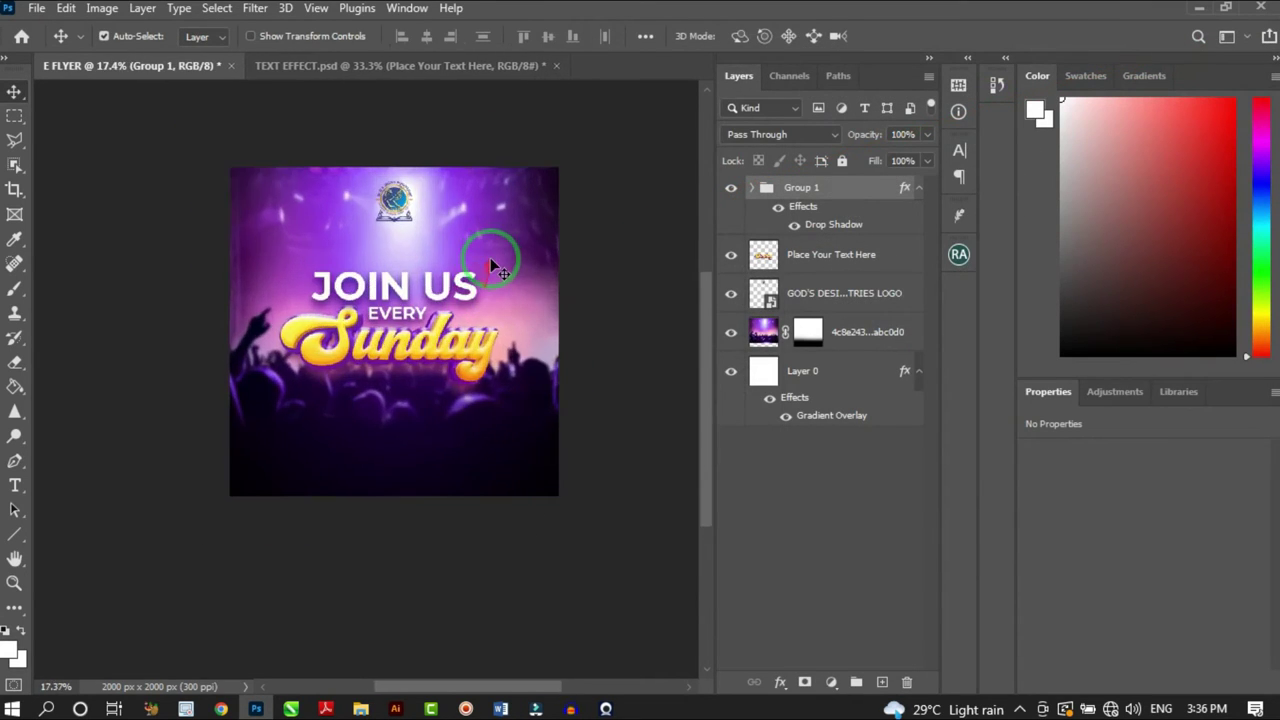
scroll(490, 257, down, 2)
scroll(490, 256, up, 1)
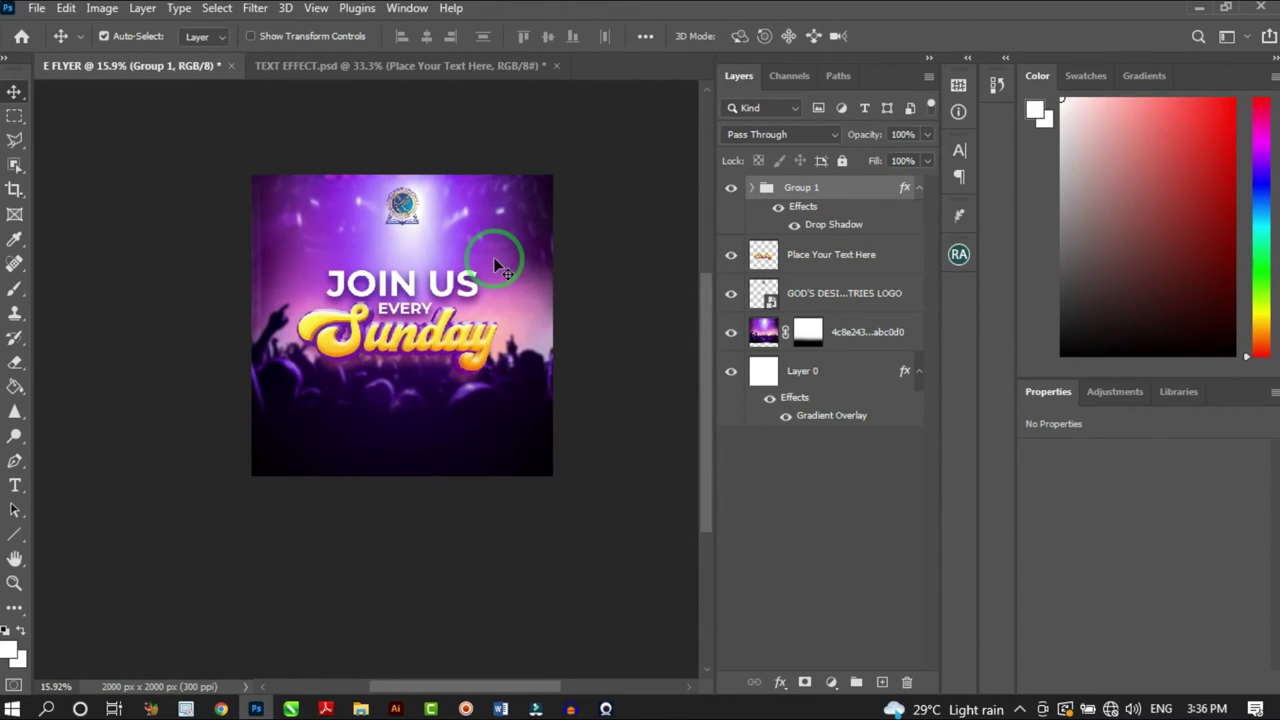
scroll(400, 188, up, 3)
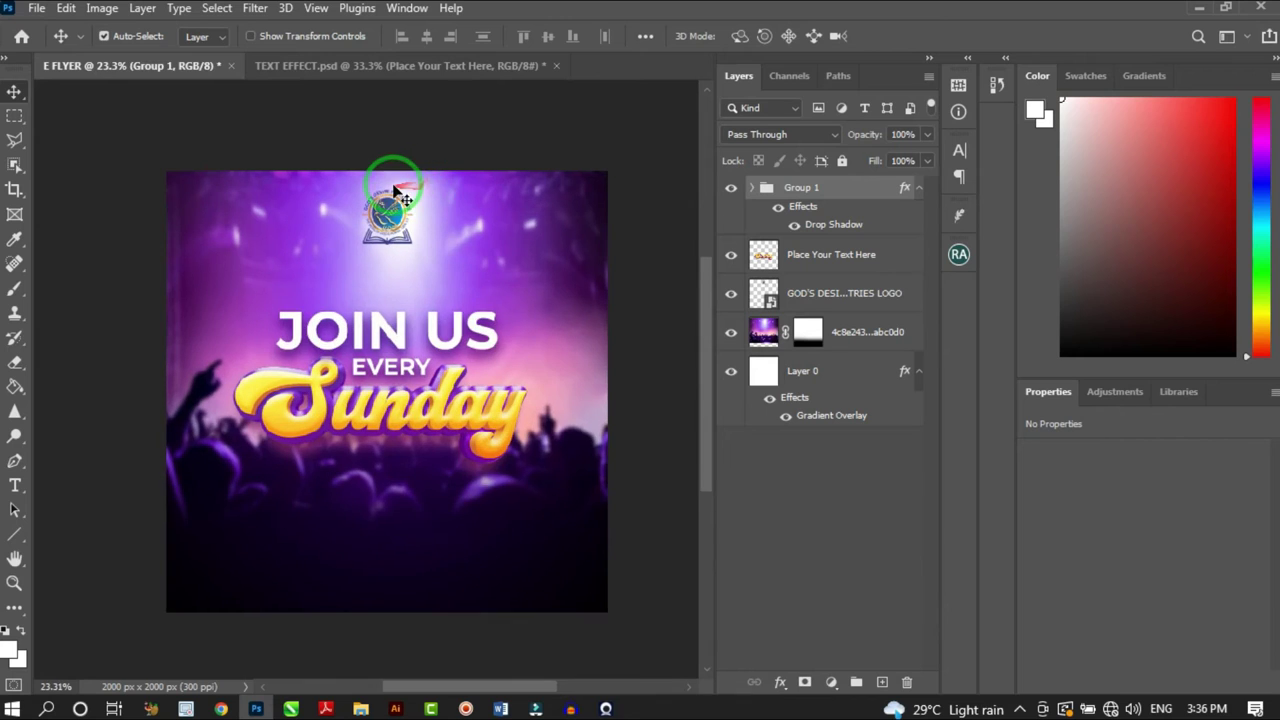
scroll(395, 190, up, 1)
Move the church logo slightly lower and enlarge it from about 21% to 31%
drag(395, 192, 405, 216)
key(ctrl+t)
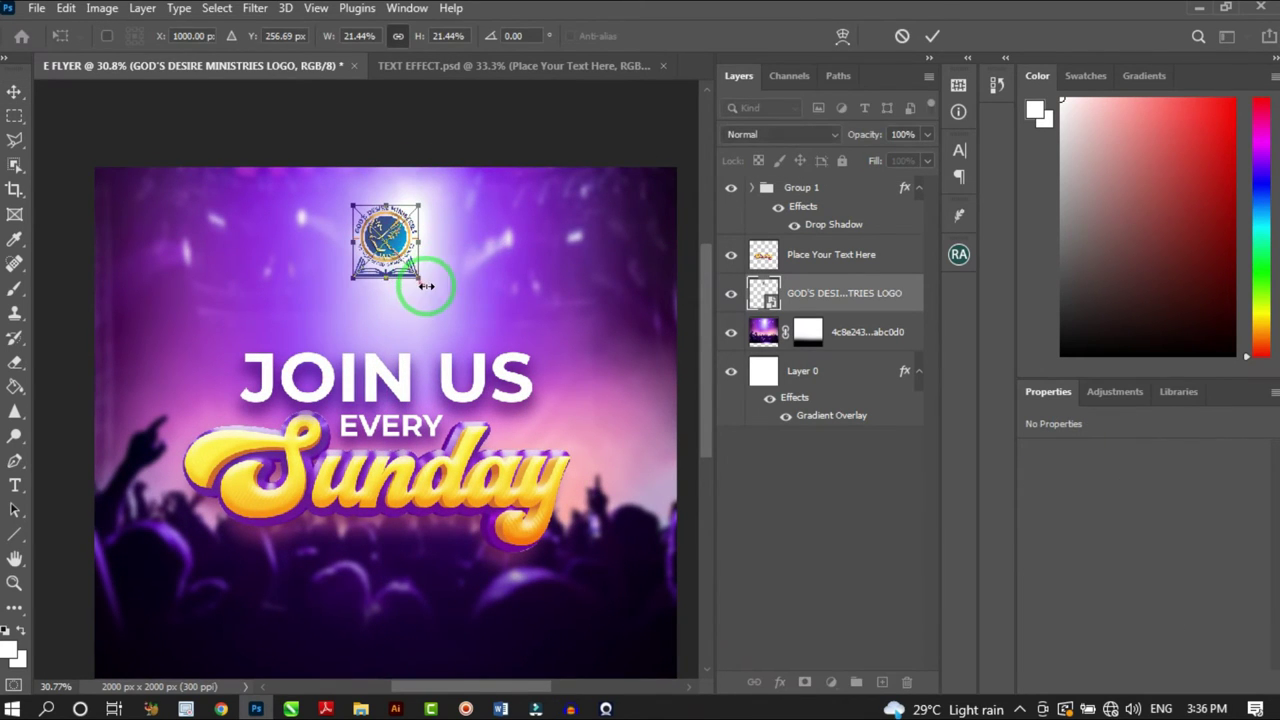
drag(425, 289, 434, 296)
click(932, 36)
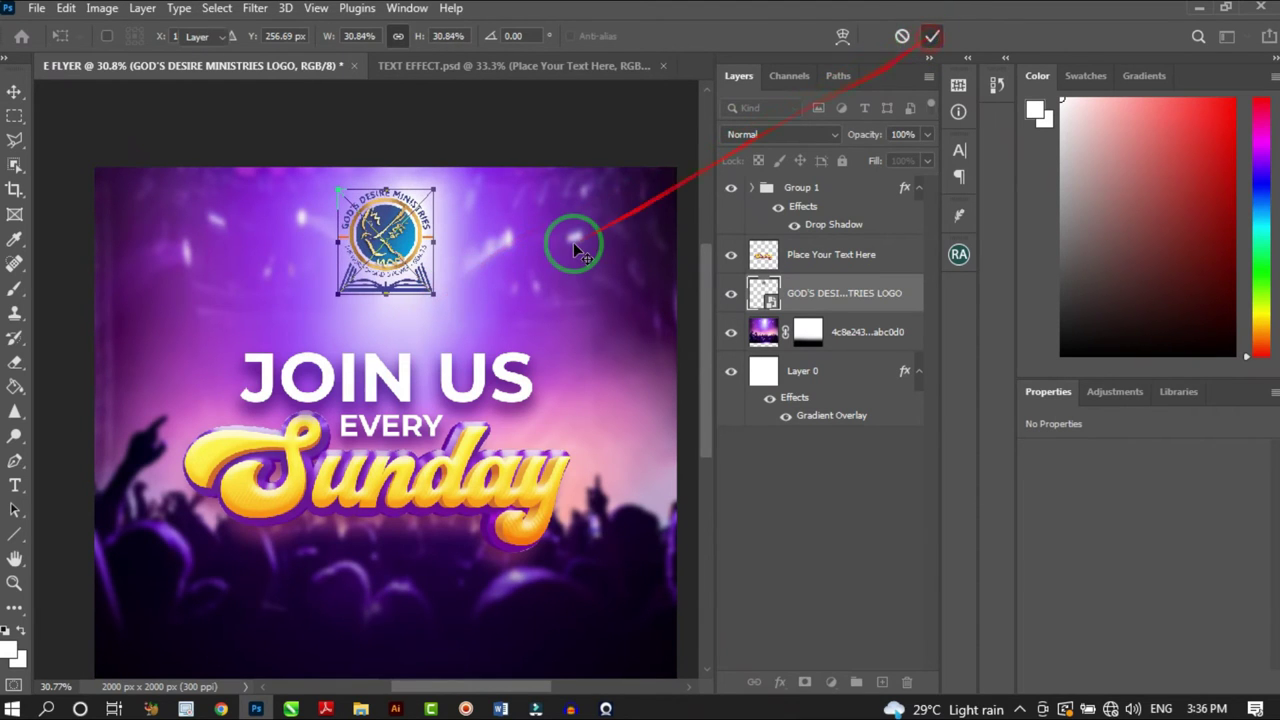
scroll(513, 243, down, 3)
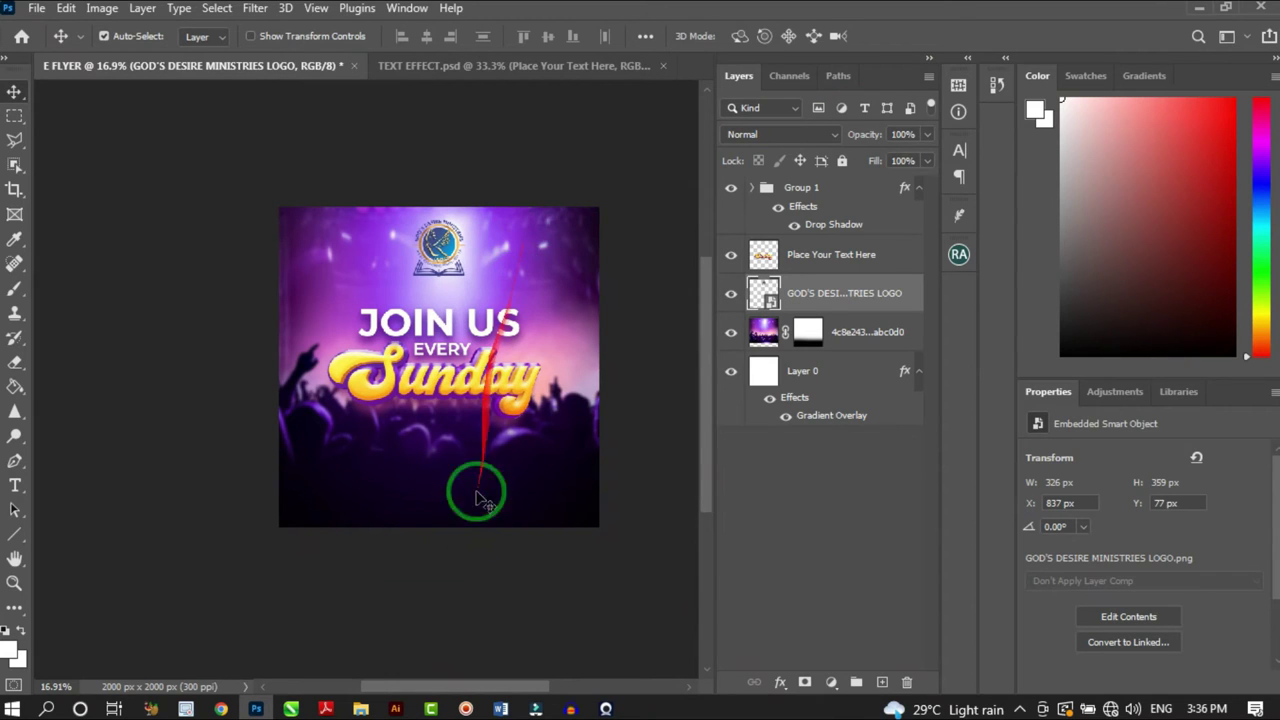
Drag the orange light-flare PNG from New folder (6) into the flyer
click(361, 709)
click(221, 194)
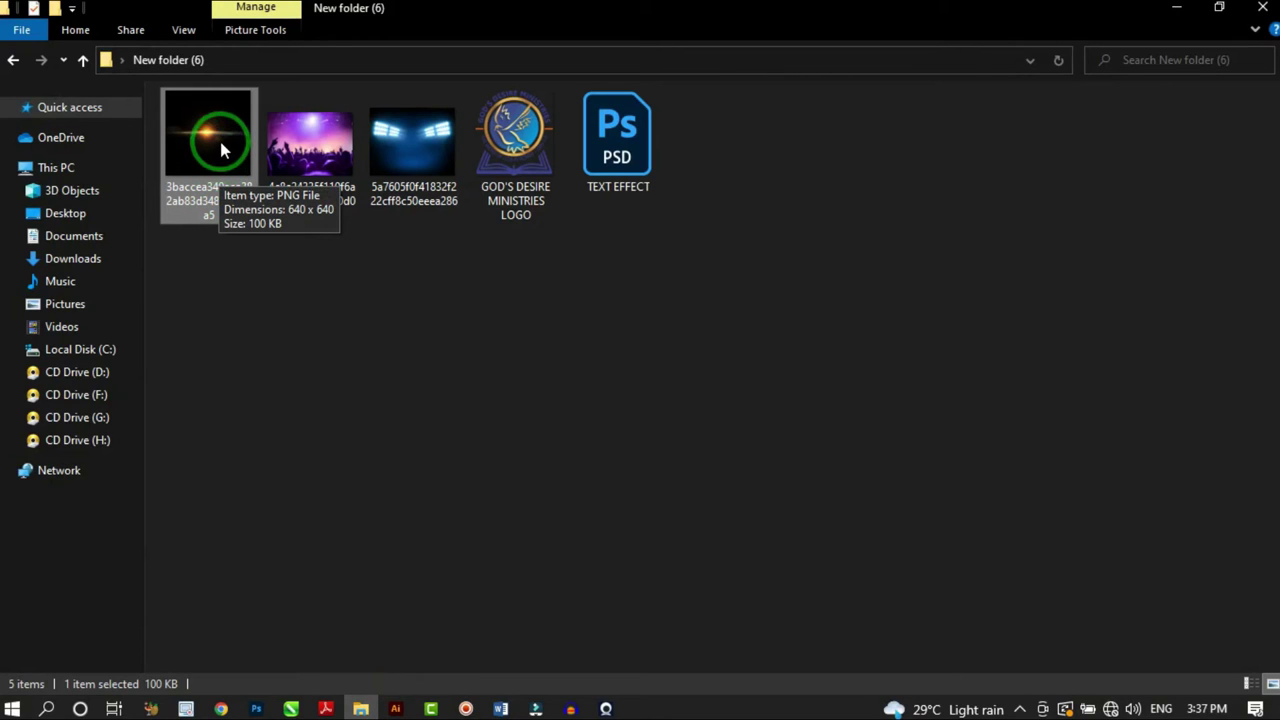
drag(222, 150, 491, 432)
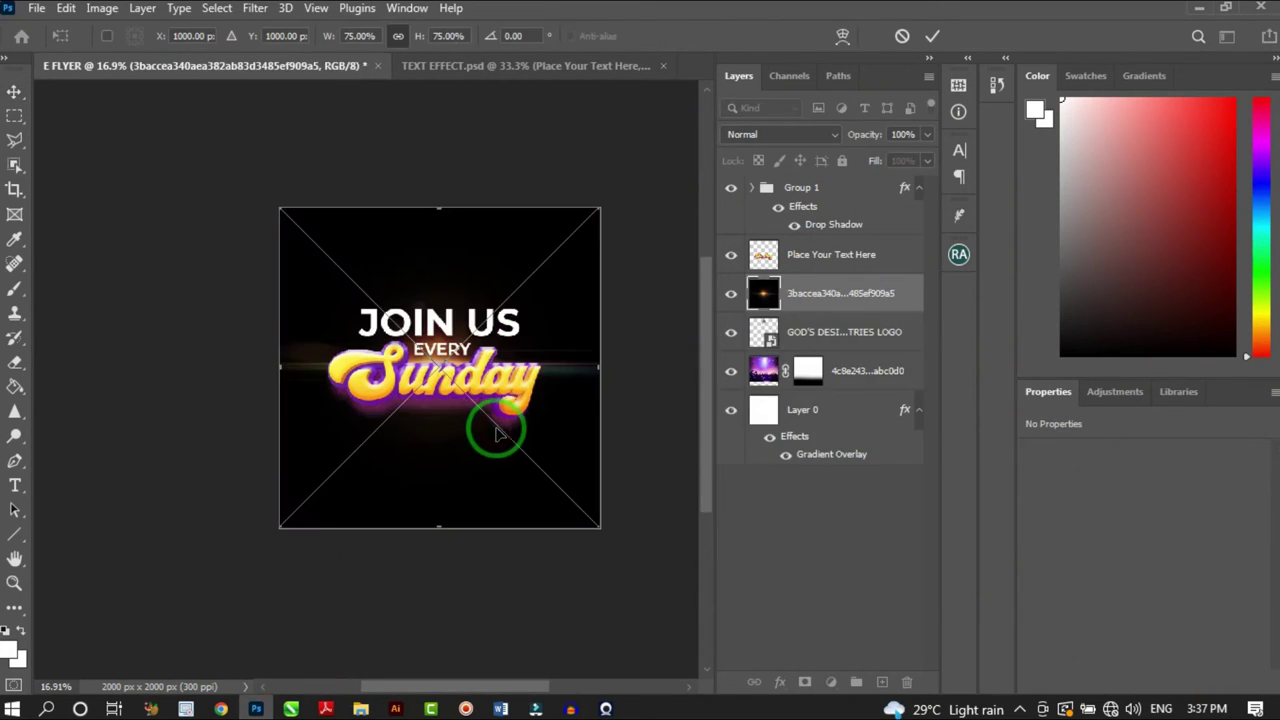
Commit the placed flare image and move its layer to the top of the stack
click(930, 36)
drag(851, 294, 848, 182)
scroll(477, 357, up, 1)
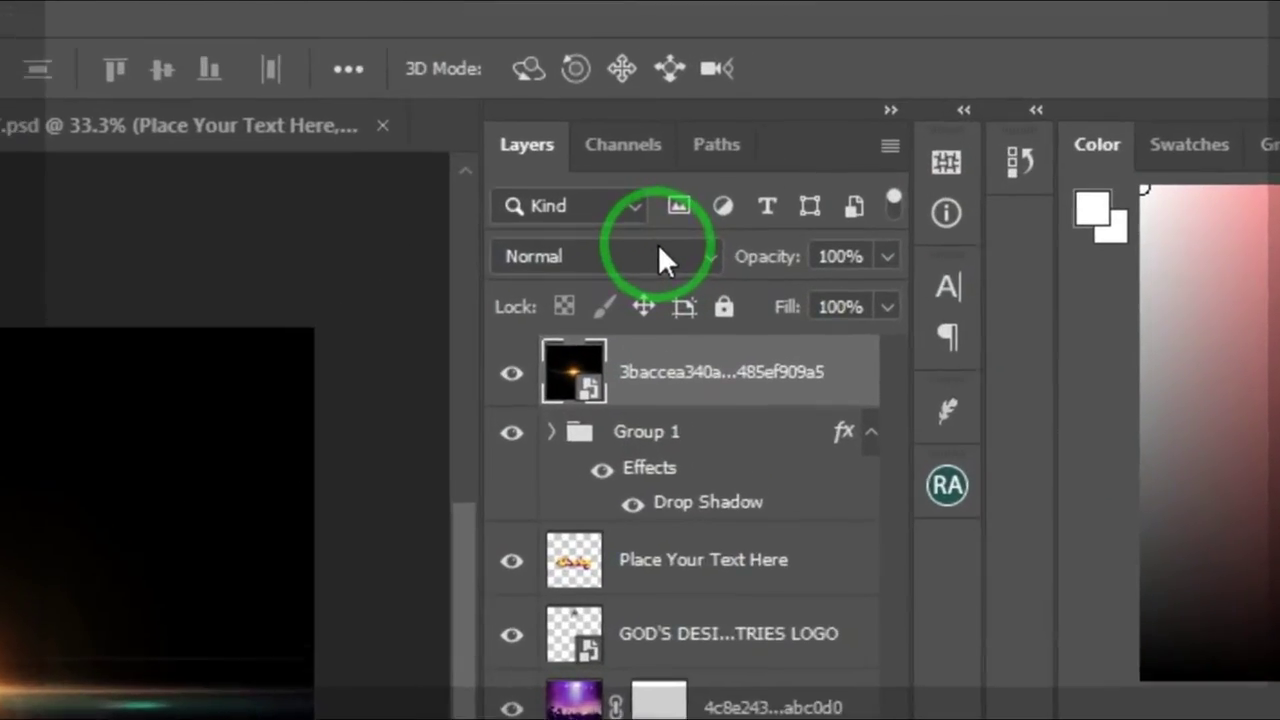
click(826, 135)
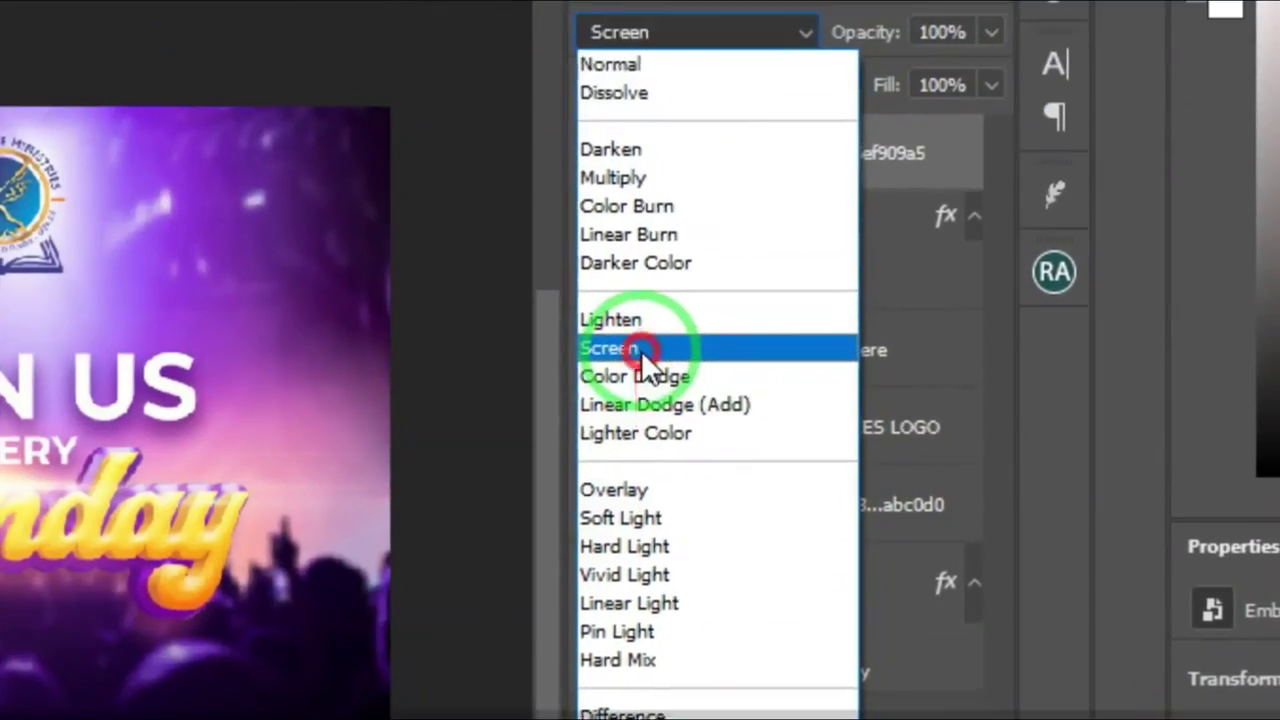
Set the flare layer to Screen blending and position its orange glow beneath Sunday
click(643, 352)
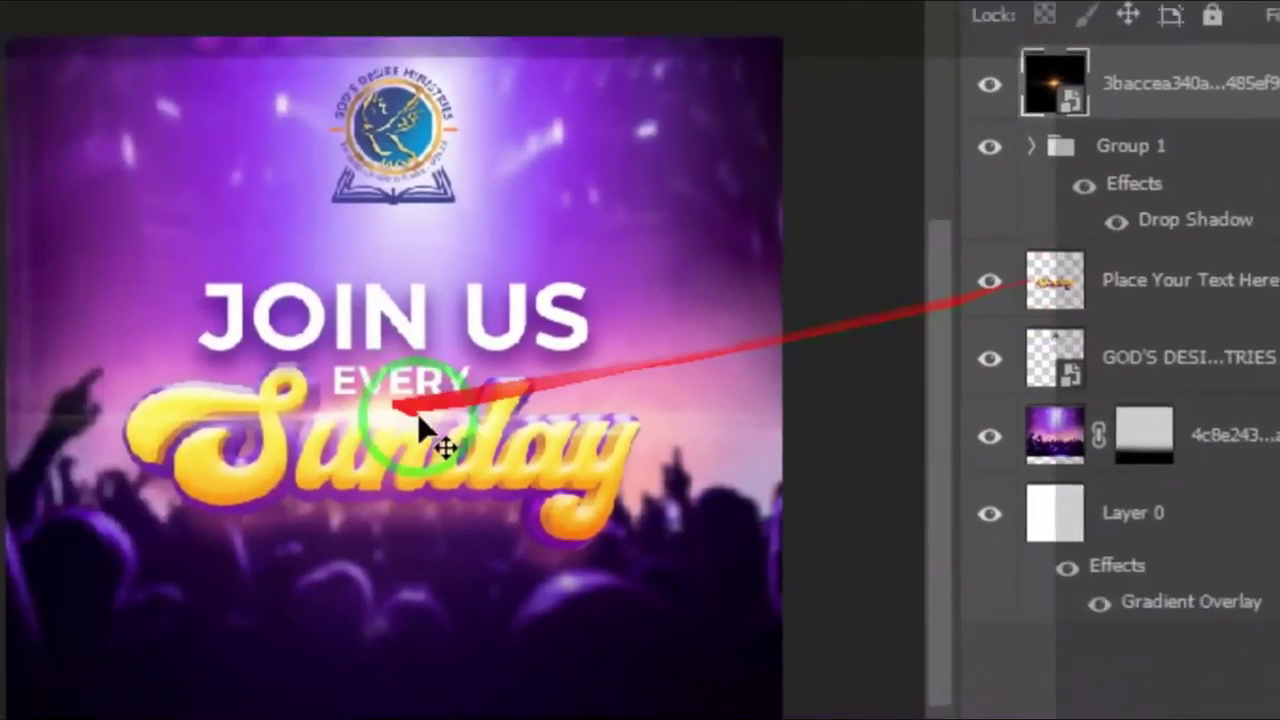
drag(646, 414, 651, 380)
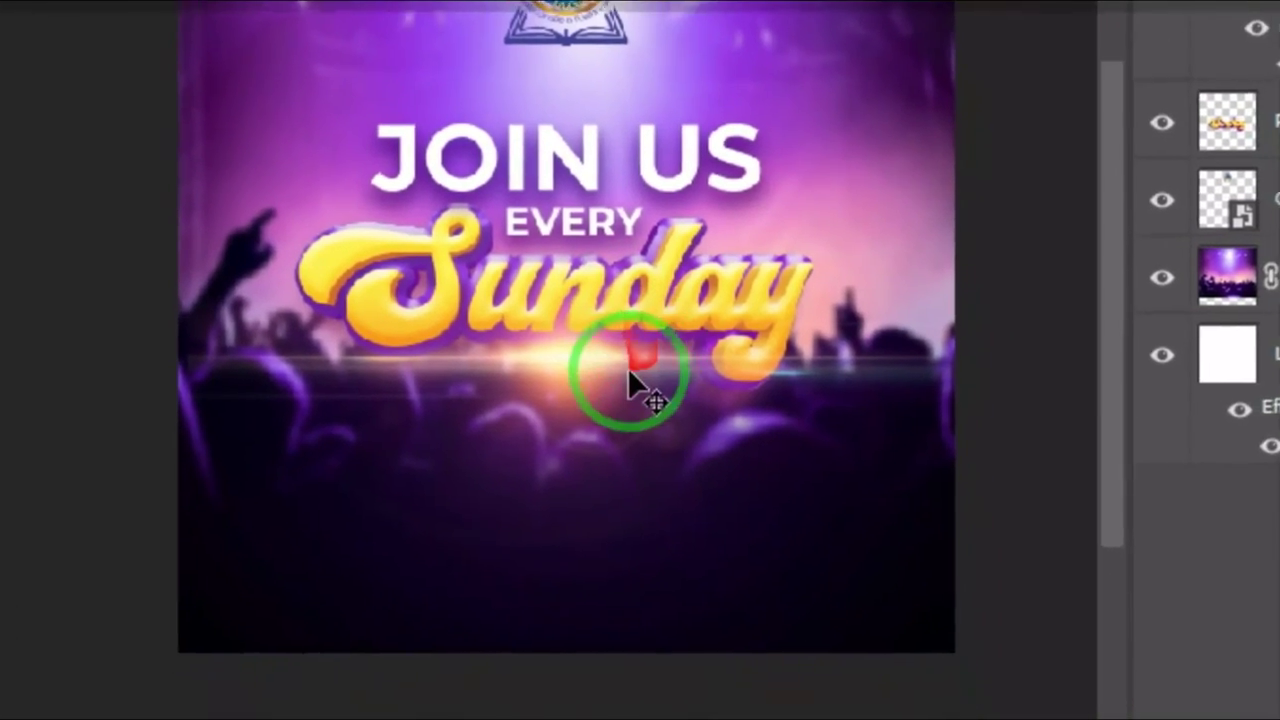
click(645, 410)
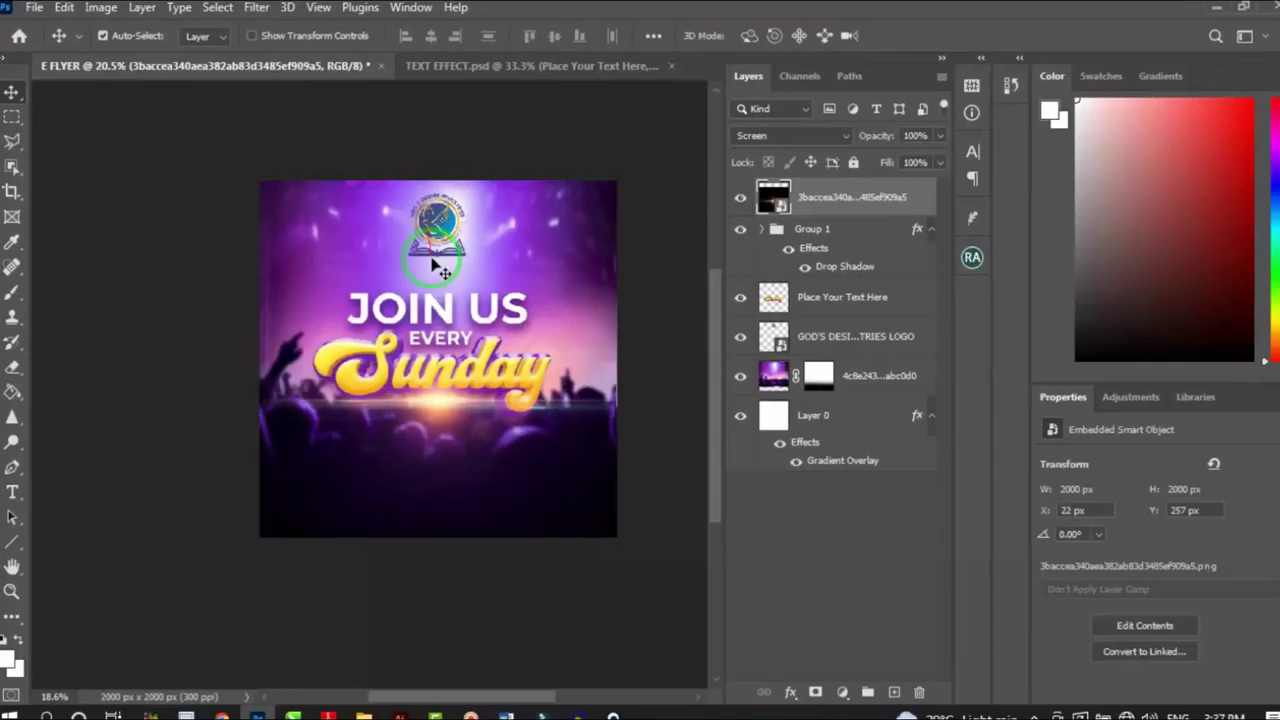
scroll(471, 343, up, 5)
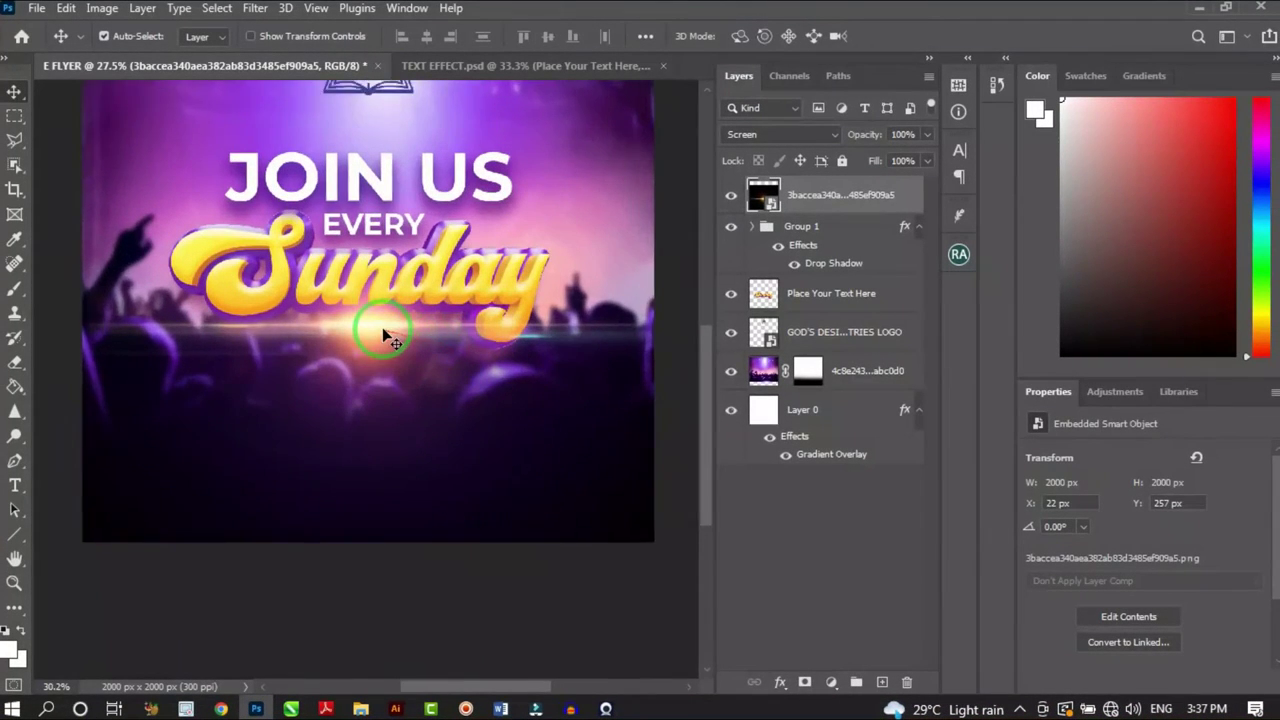
scroll(390, 337, up, 2)
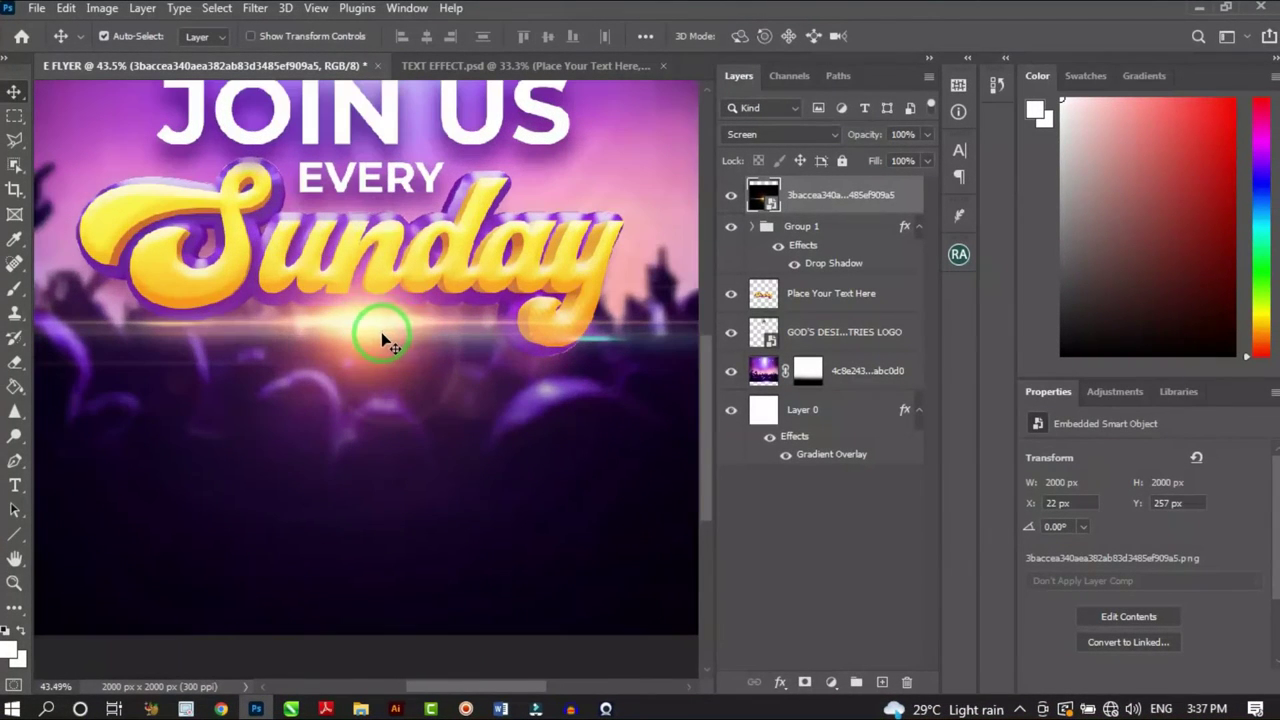
drag(386, 334, 396, 317)
scroll(414, 306, down, 6)
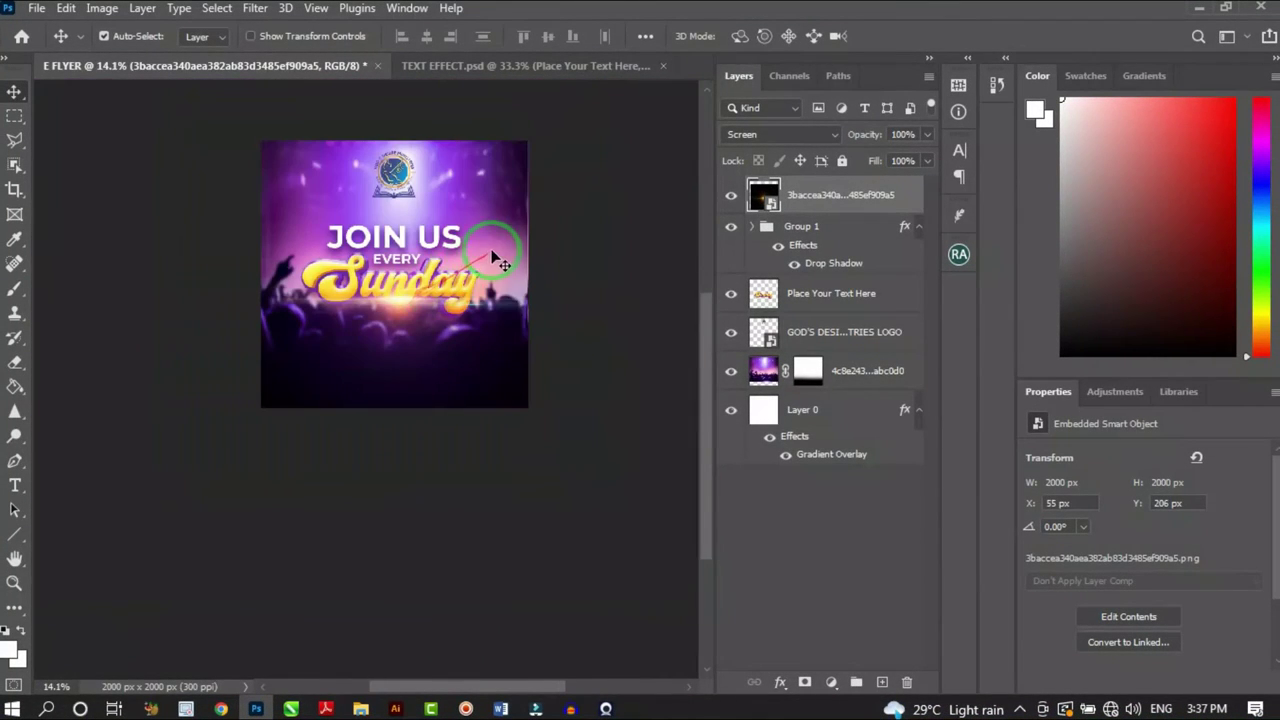
scroll(480, 180, up, 2)
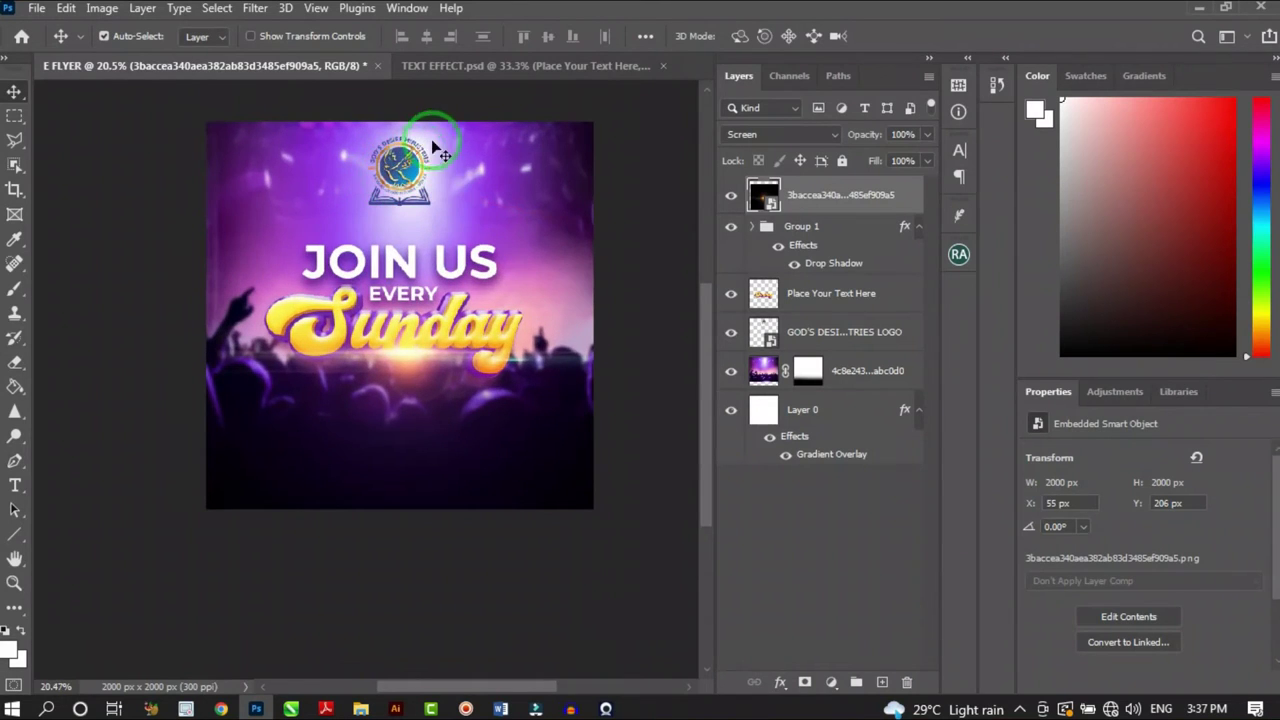
scroll(440, 150, down, 4)
scroll(470, 176, up, 1)
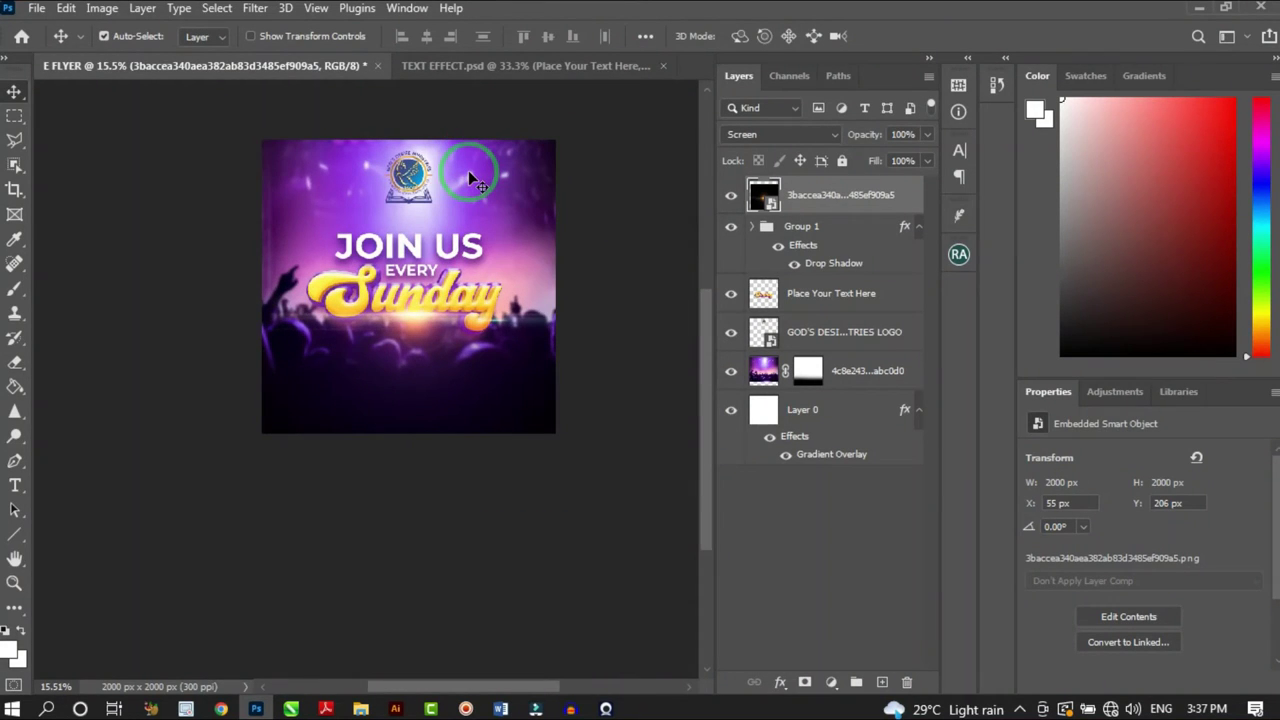
scroll(414, 322, up, 2)
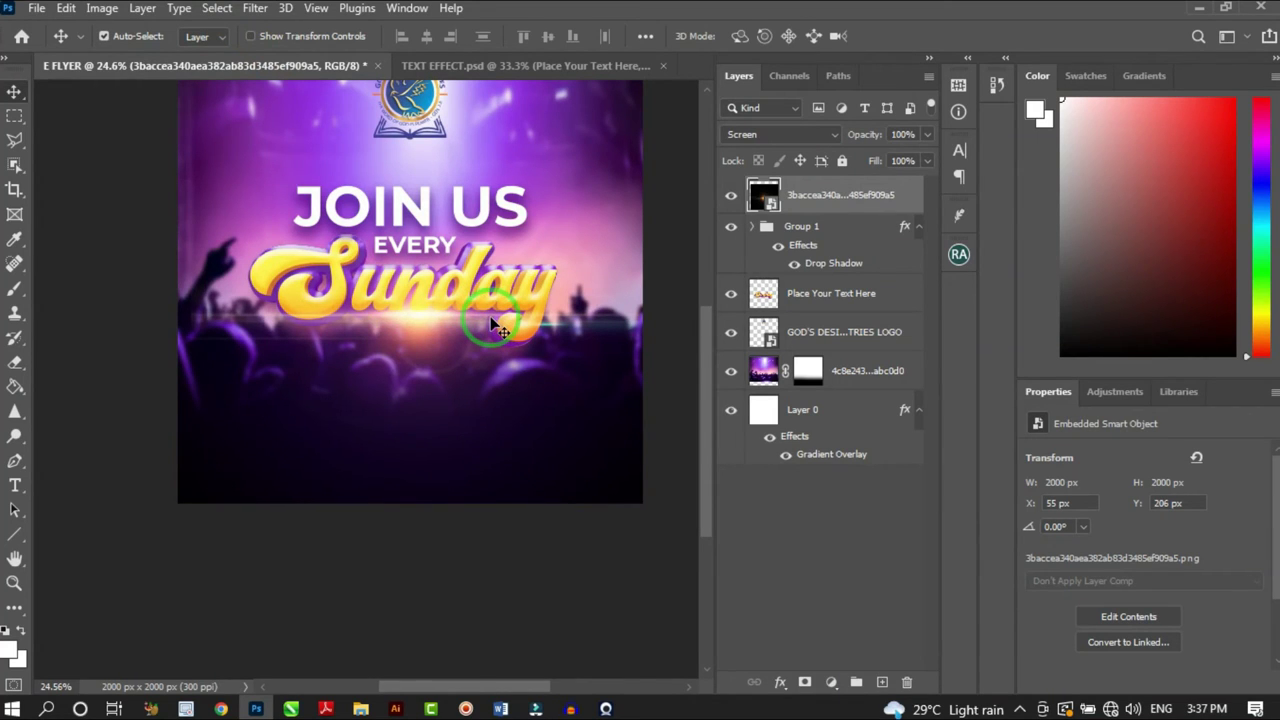
scroll(495, 320, down, 2)
scroll(500, 305, up, 2)
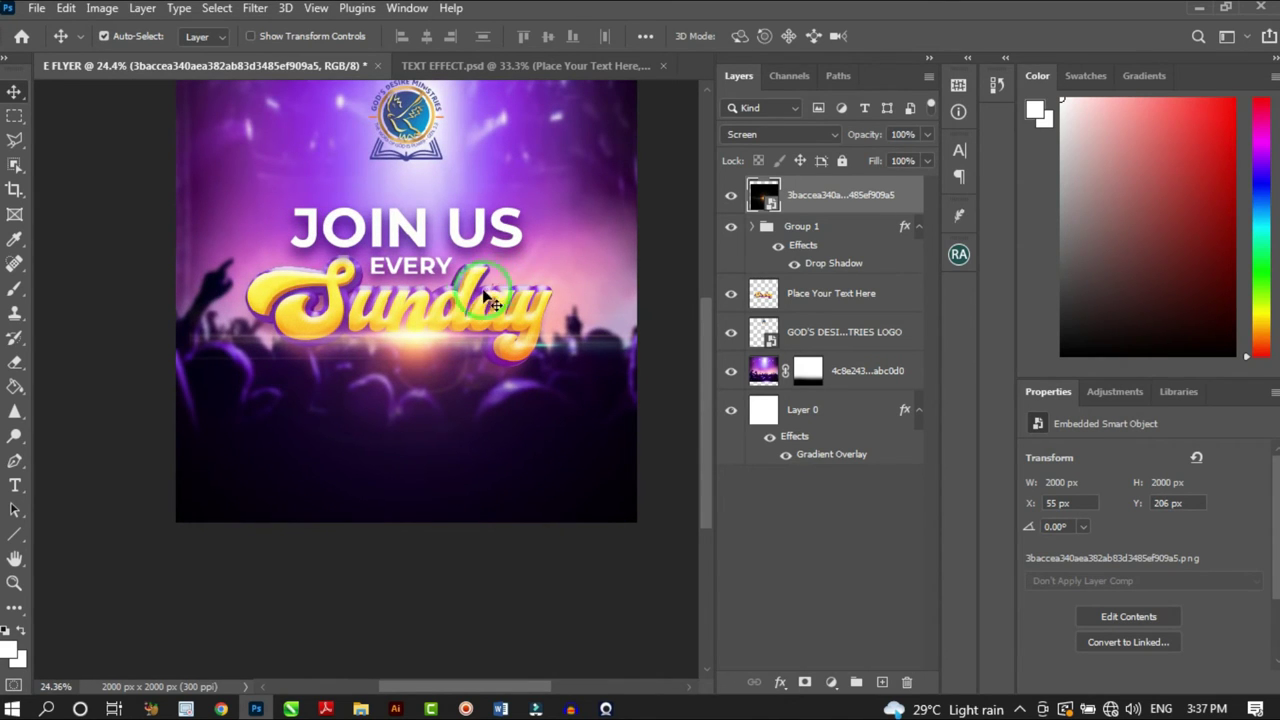
click(477, 395)
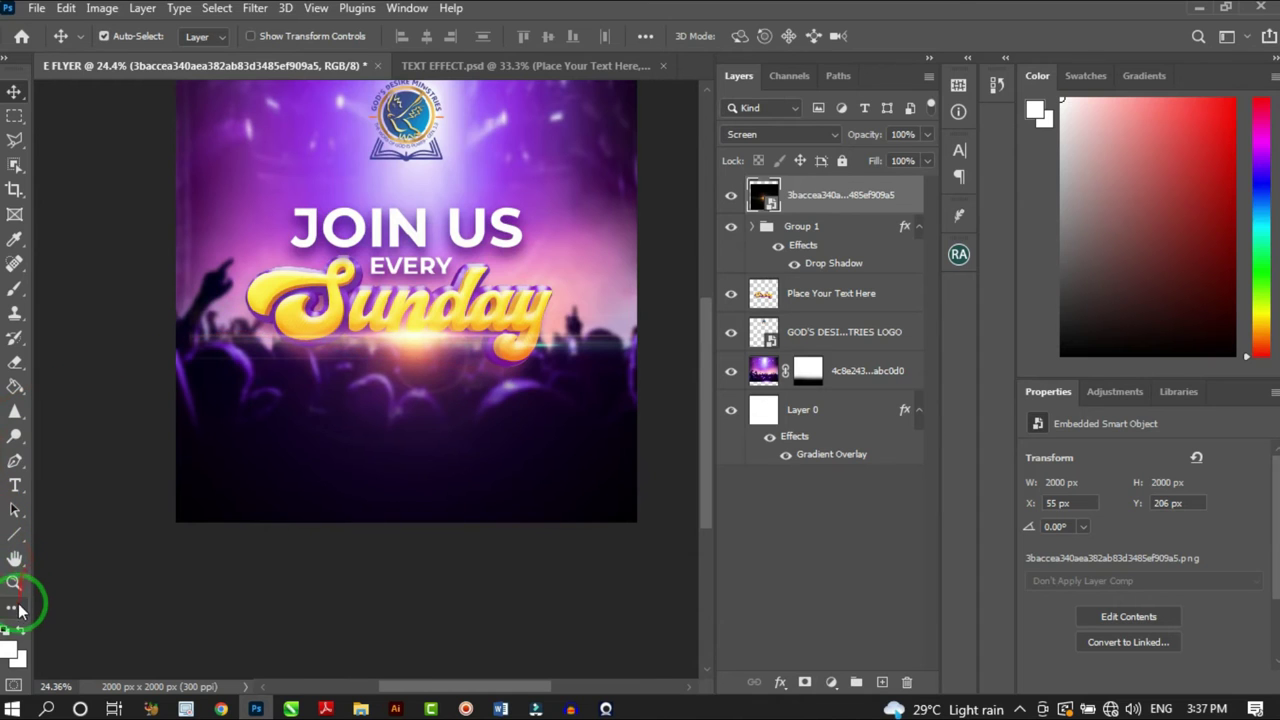
Draw a white, black-outlined rectangle below the Sunday text
click(16, 535)
click(82, 532)
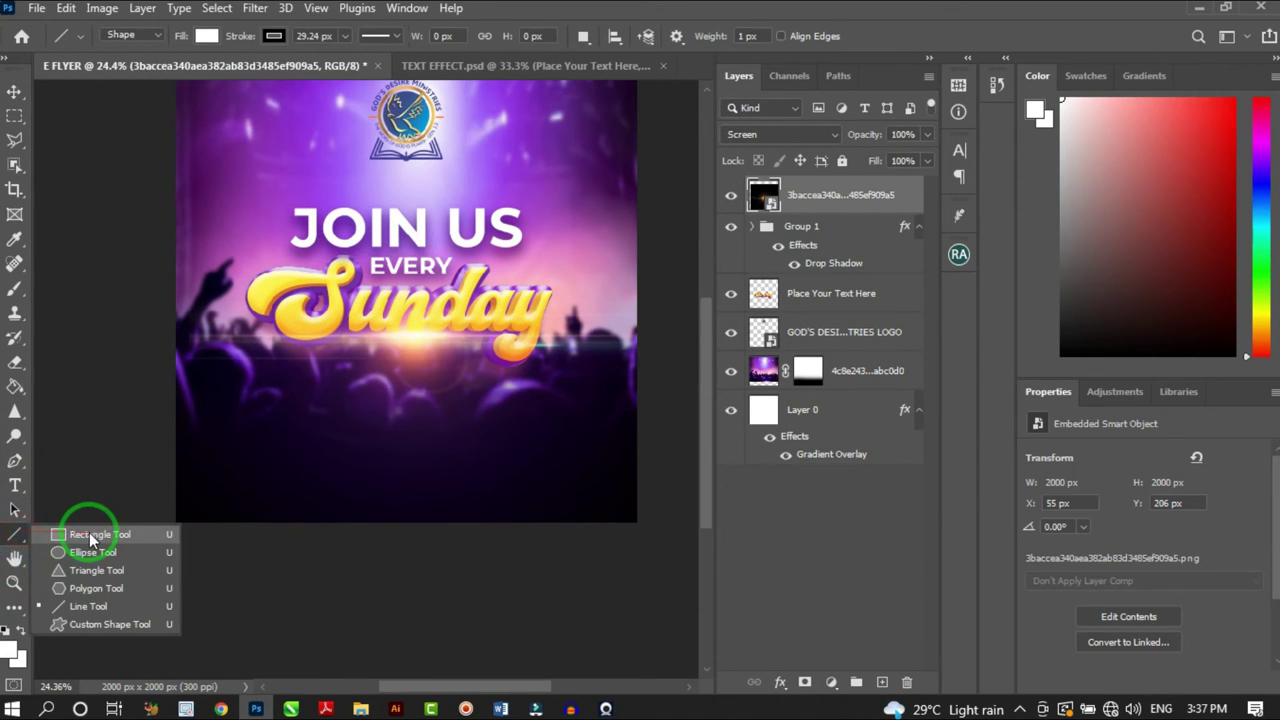
scroll(468, 347, up, 2)
drag(358, 419, 510, 506)
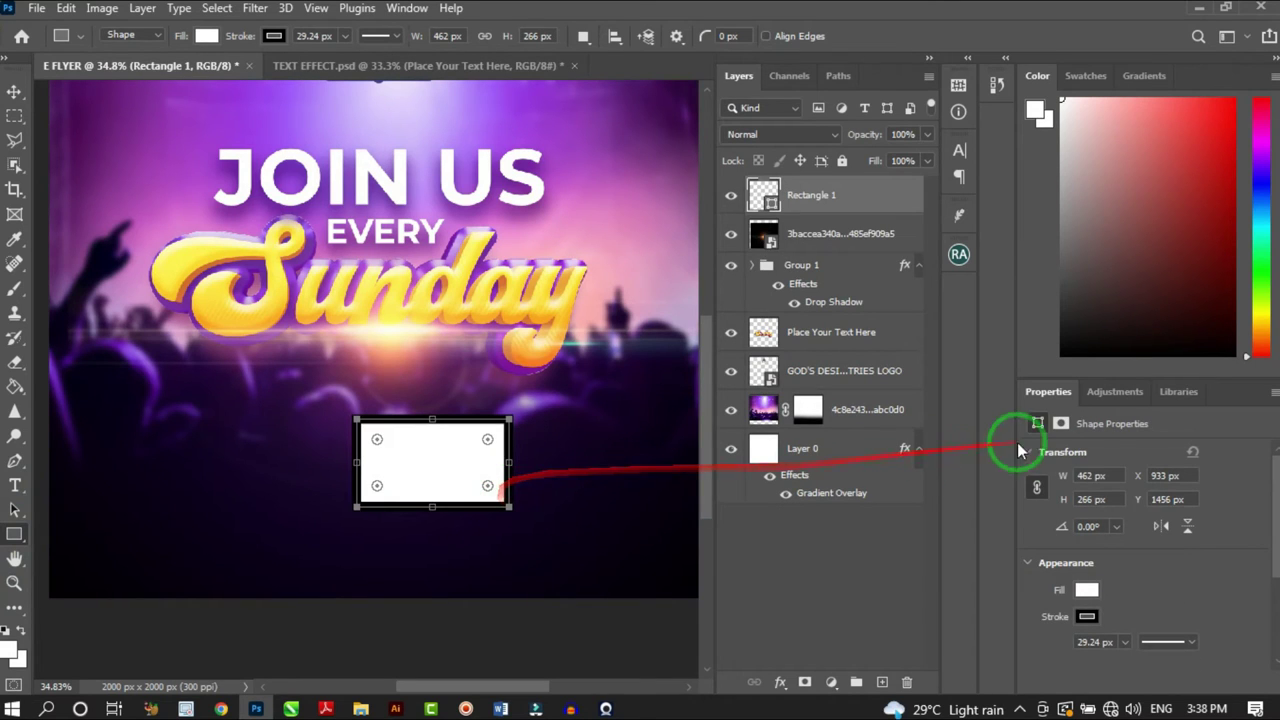
scroll(1137, 590, down, 1)
scroll(1137, 597, down, 3)
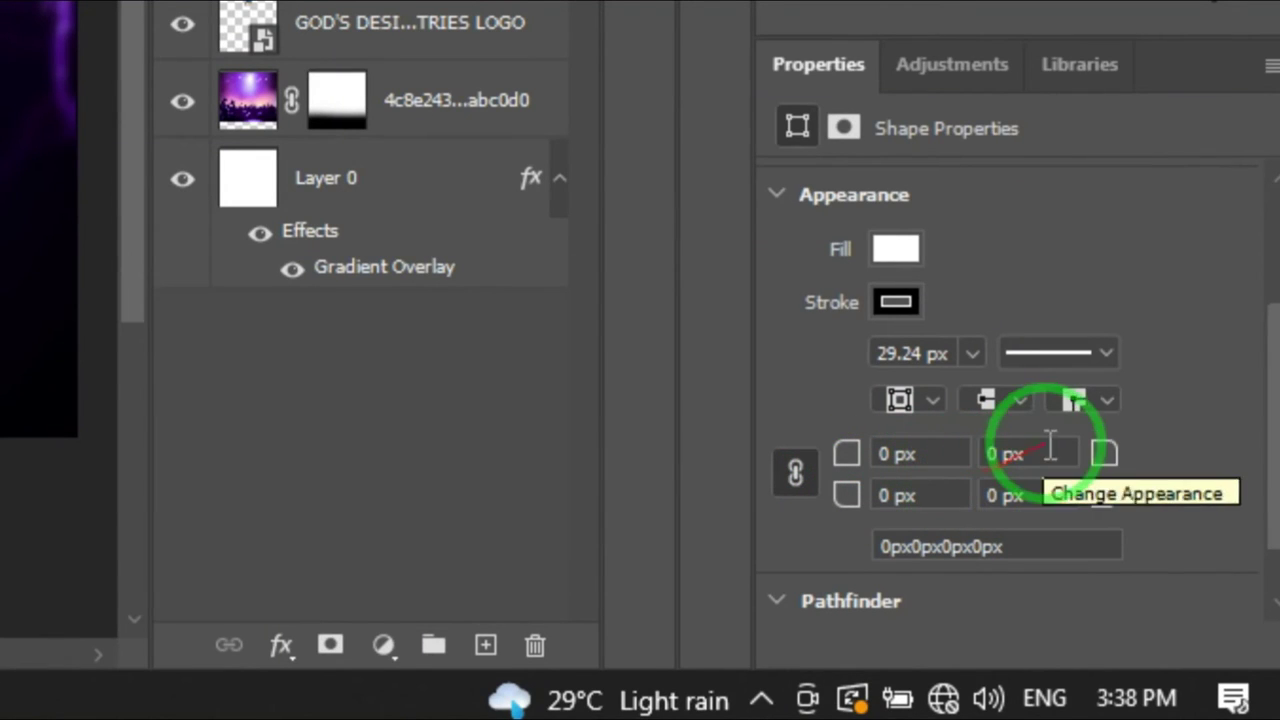
Round only the rectangle's bottom-left corner, setting its radius to 214 px
drag(1105, 462, 1200, 462)
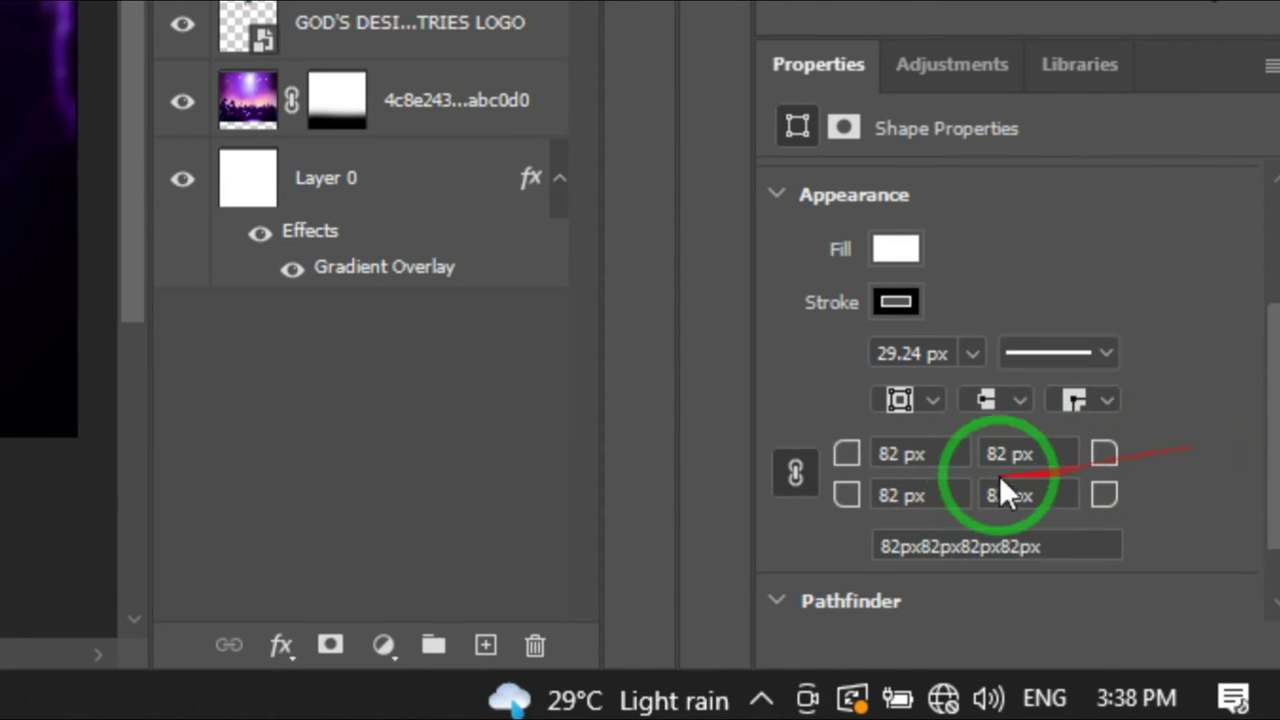
drag(1098, 462, 1133, 448)
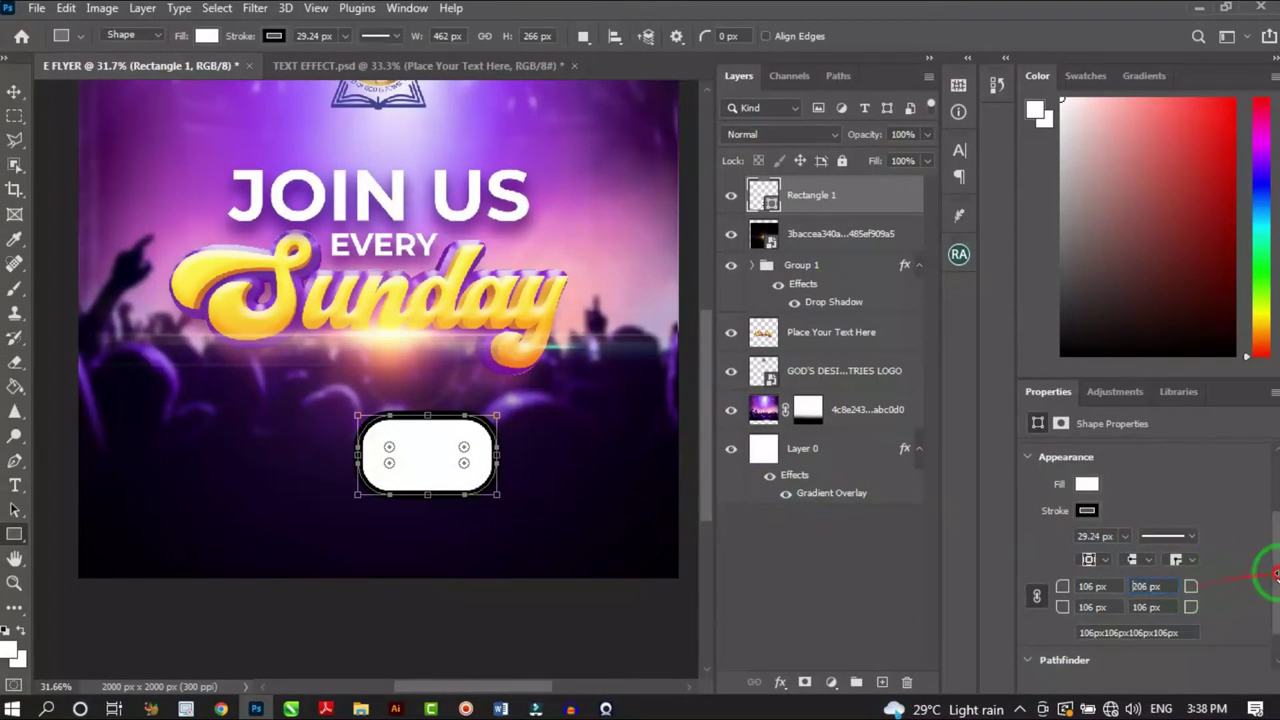
key(Return)
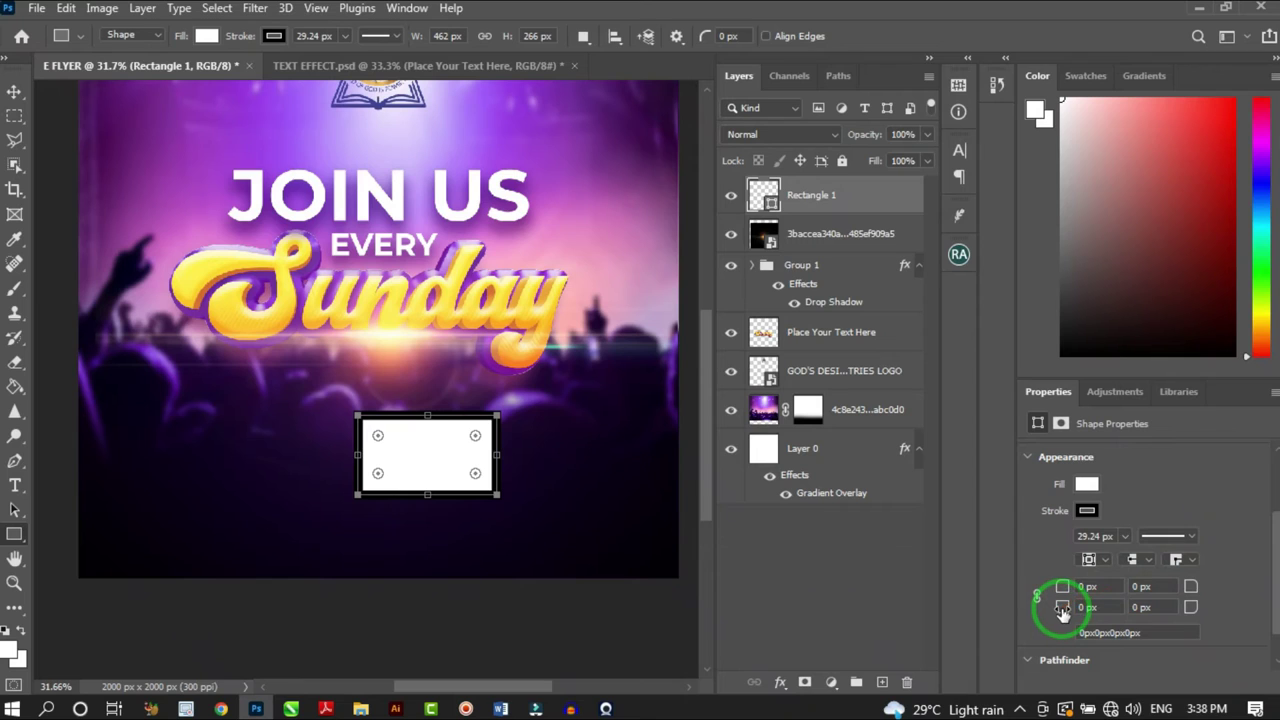
drag(1062, 610, 1067, 612)
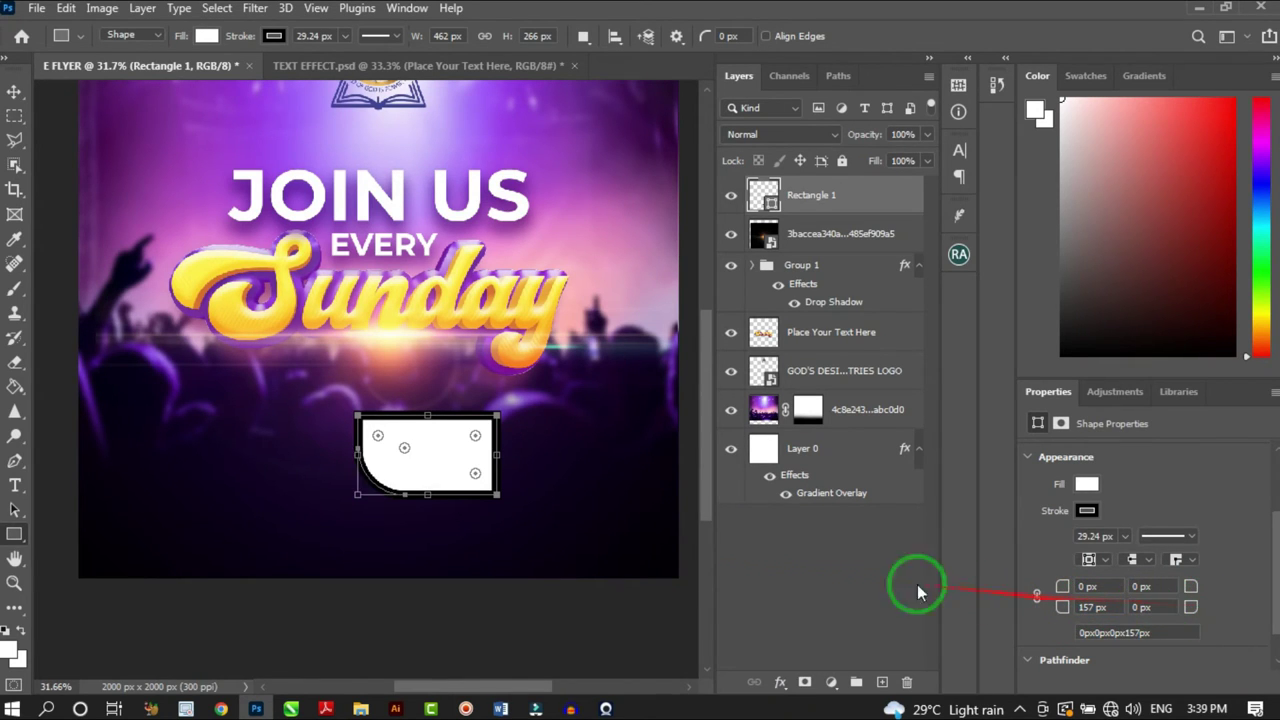
click(1206, 607)
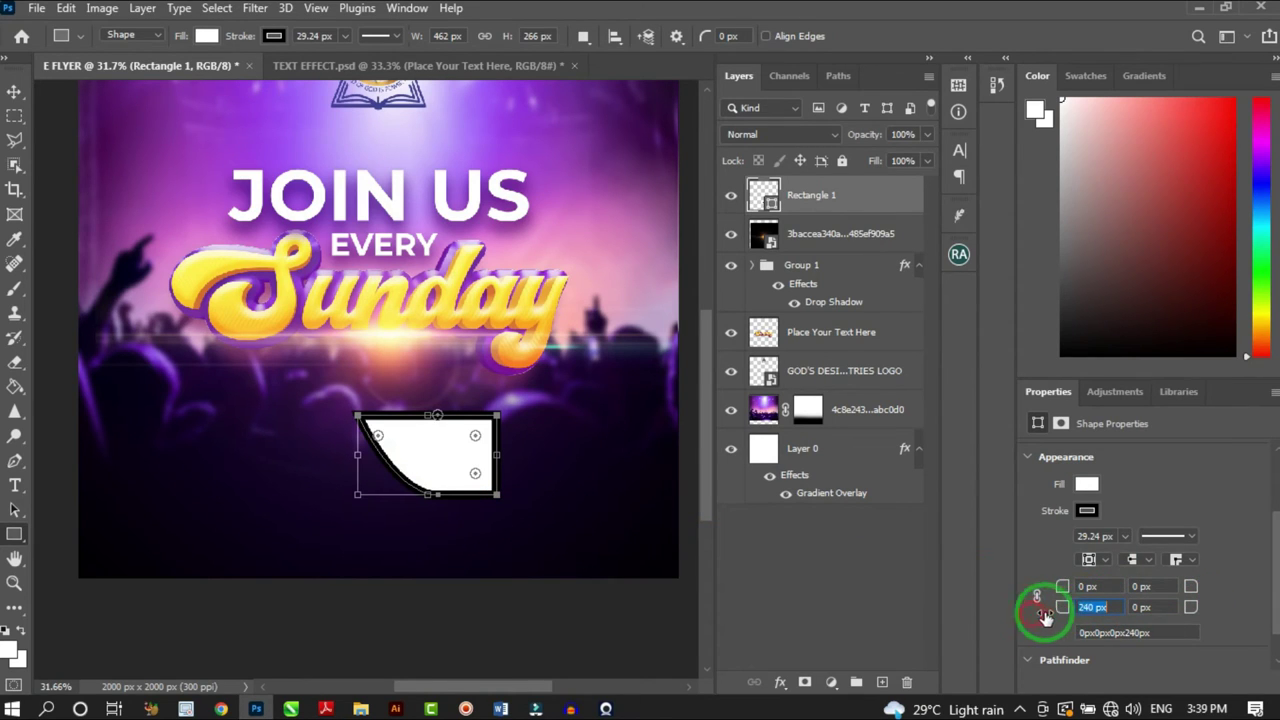
drag(1044, 617, 1052, 616)
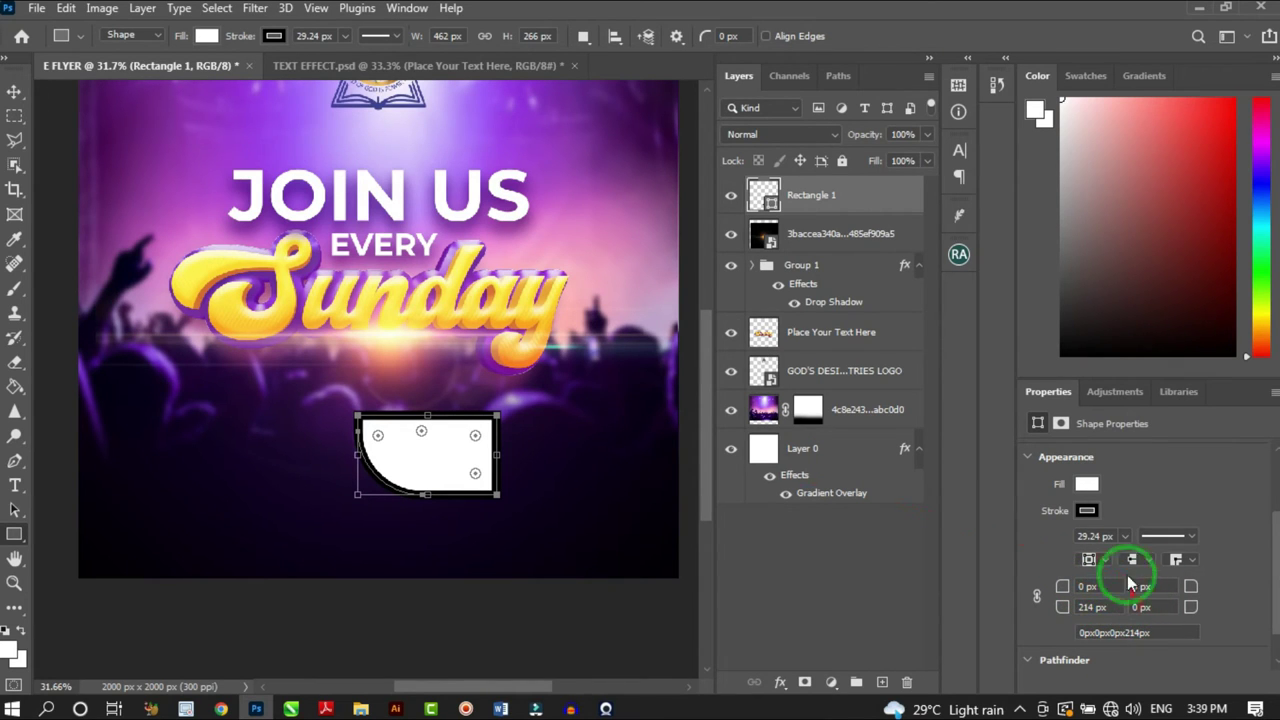
scroll(423, 434, up, 2)
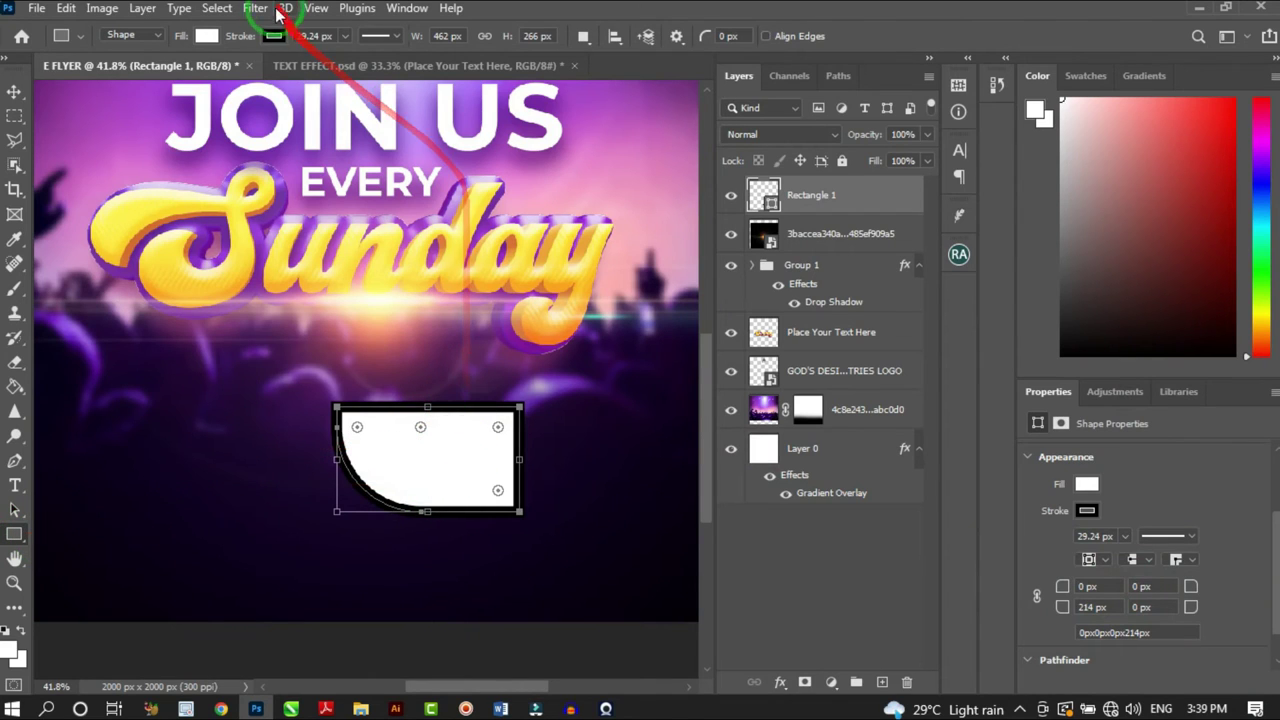
Remove the rectangle's black outline and move it up just under Sunday
click(206, 36)
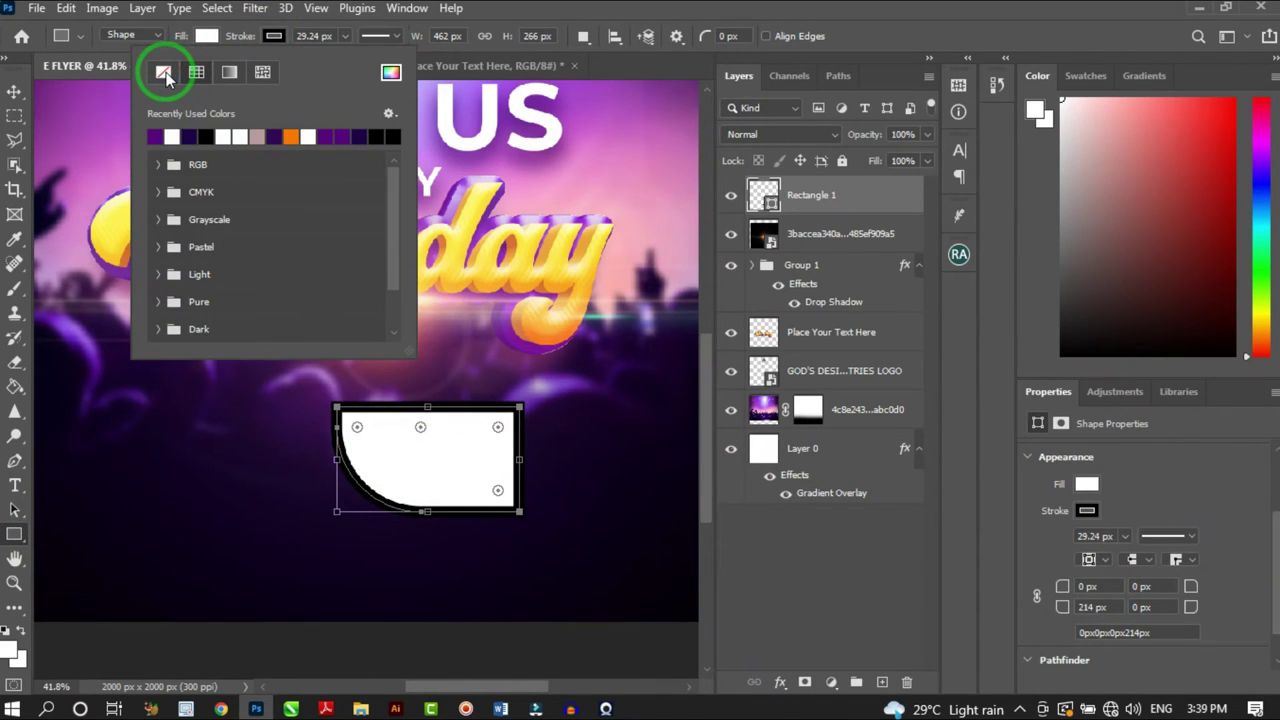
click(165, 74)
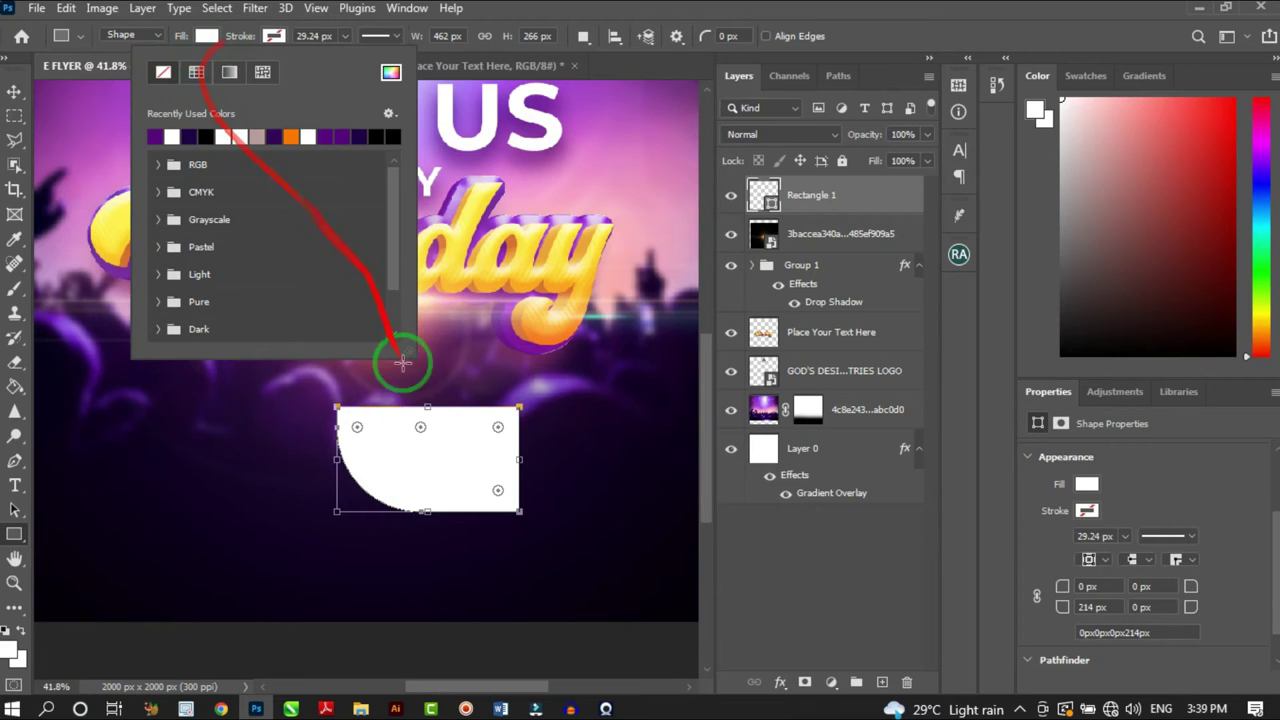
click(24, 92)
drag(457, 475, 432, 386)
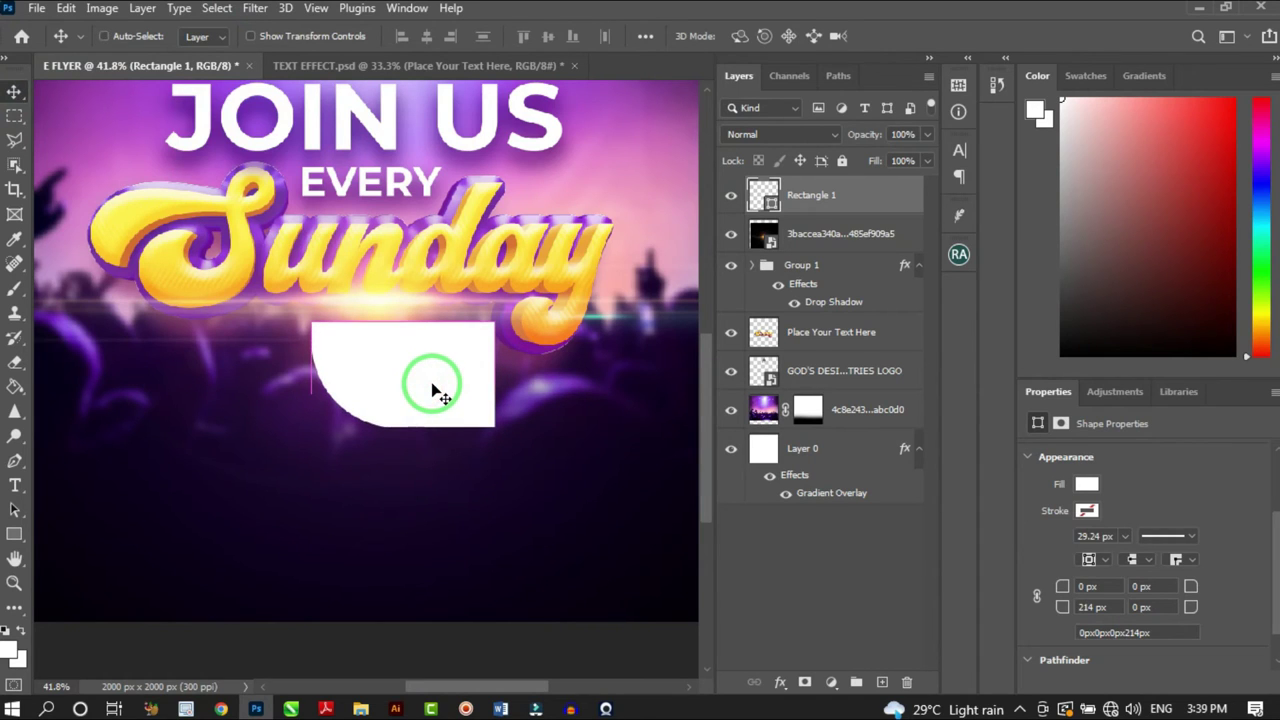
Scale the white shape down to 304×175 px and nudge it slightly left
key(ctrl+t)
drag(314, 432, 388, 422)
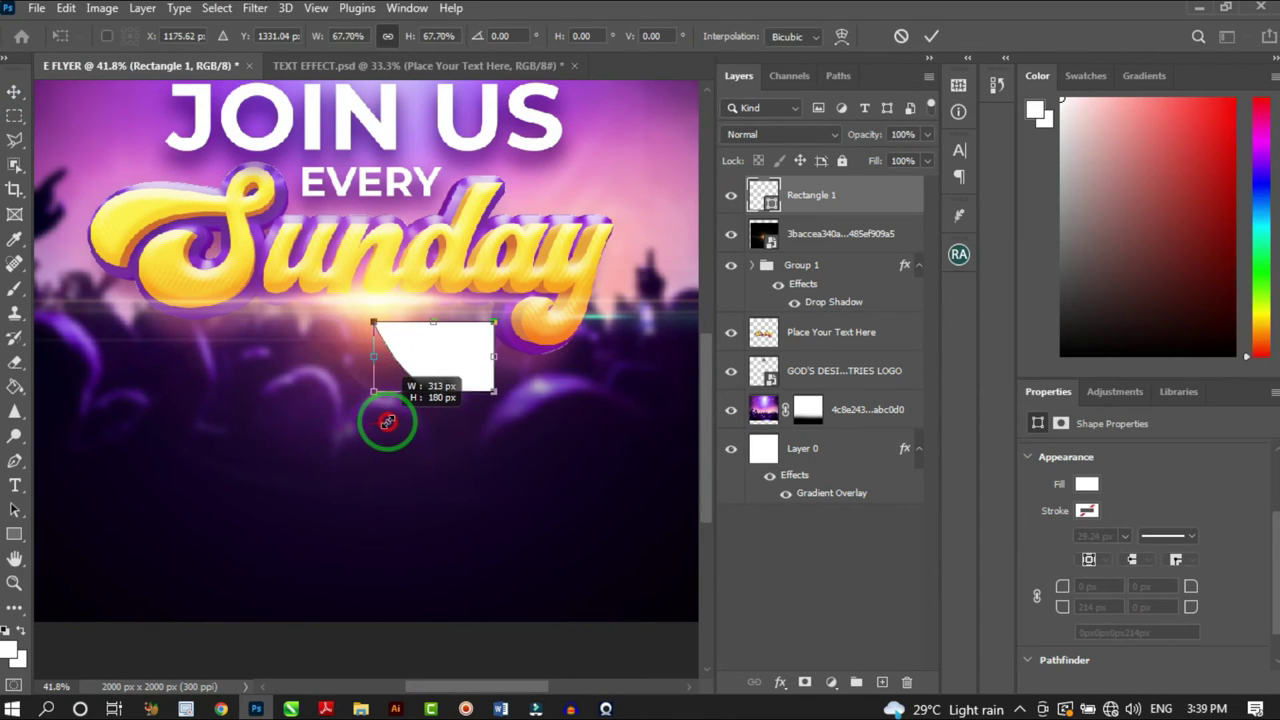
mouse_move(434, 380)
mouse_down()
mouse_move(443, 369)
mouse_move(423, 398)
mouse_move(423, 371)
mouse_move(428, 394)
mouse_up()
scroll(462, 365, up, 3)
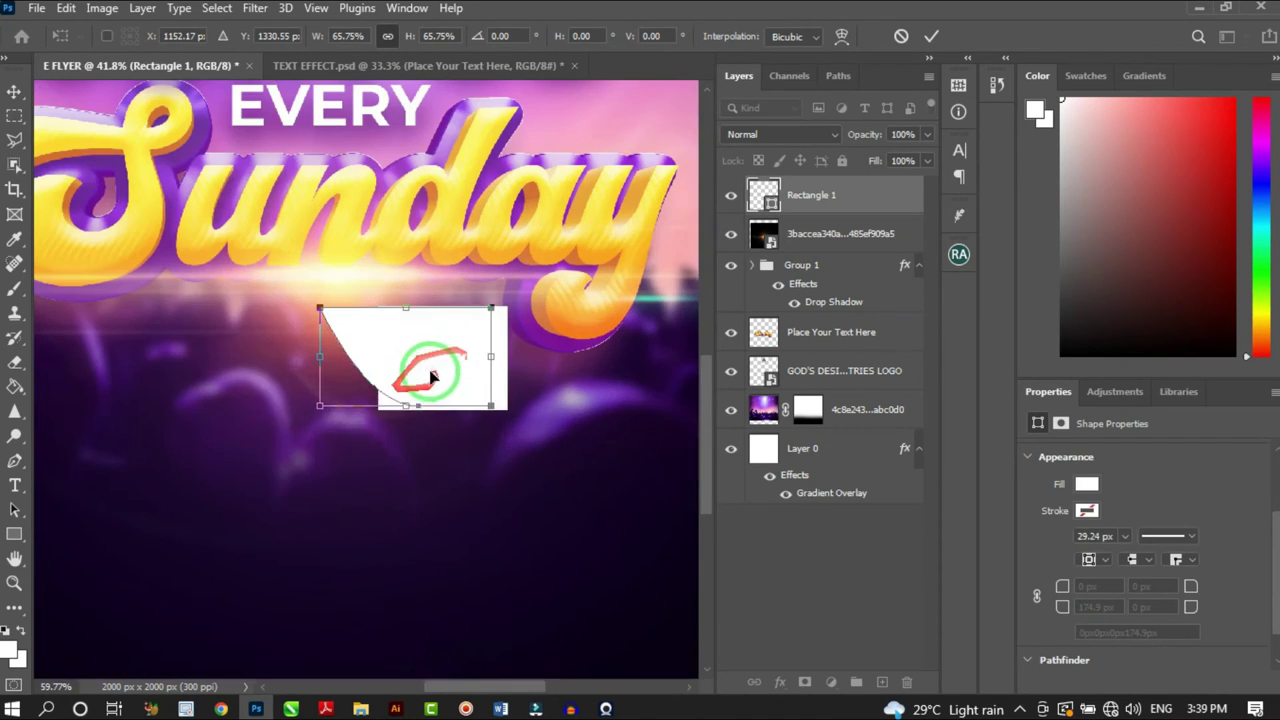
key(Return)
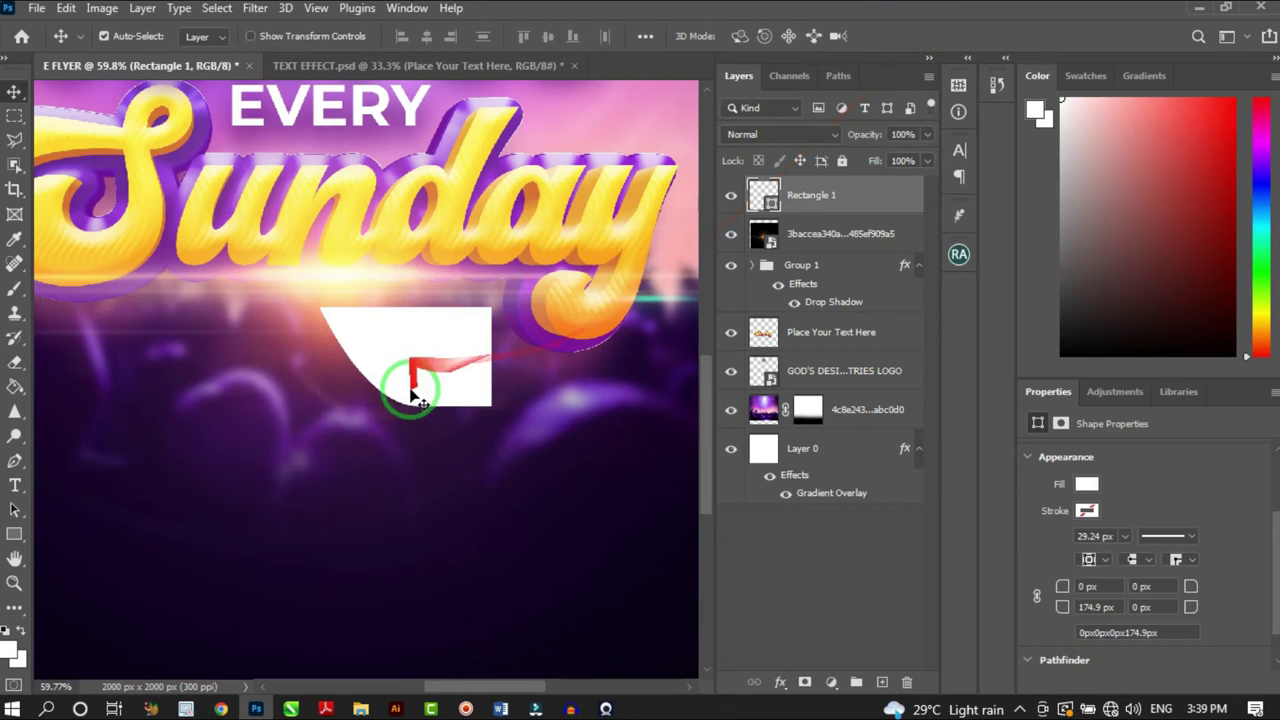
scroll(423, 395, up, 2)
Reduce the rounded corner's radius to 140.9 px
key(u)
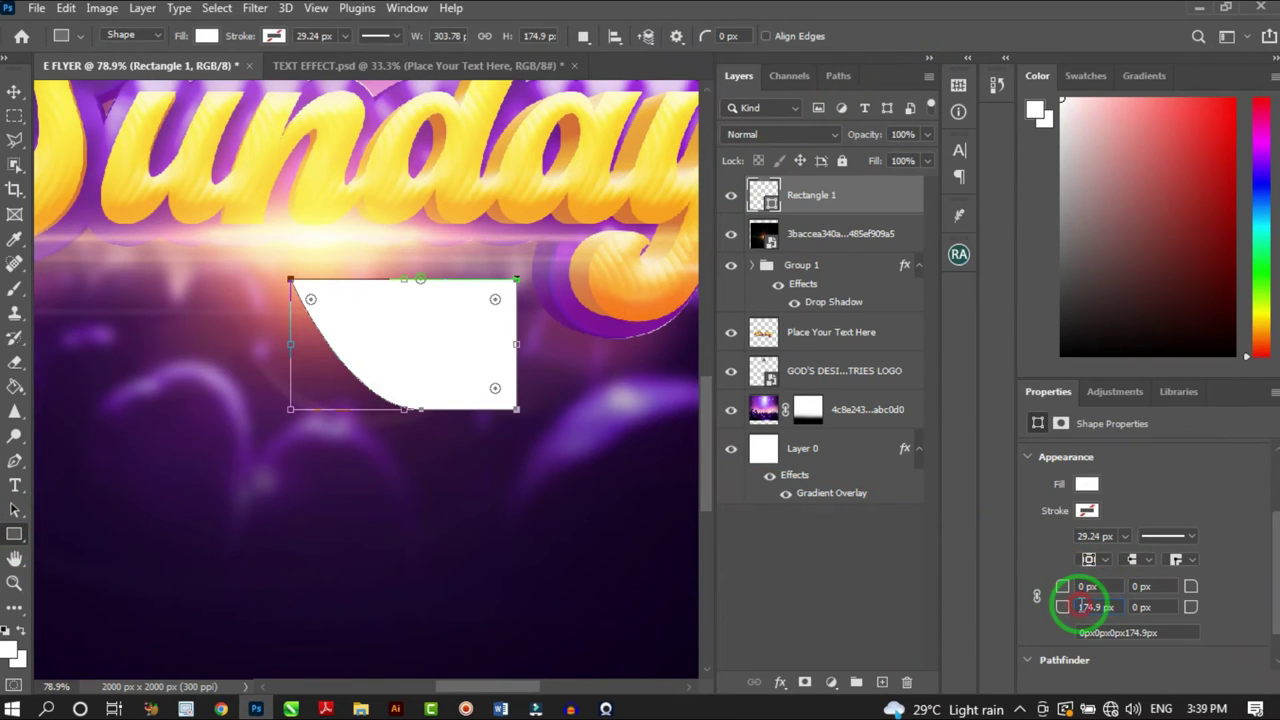
drag(1047, 612, 1060, 610)
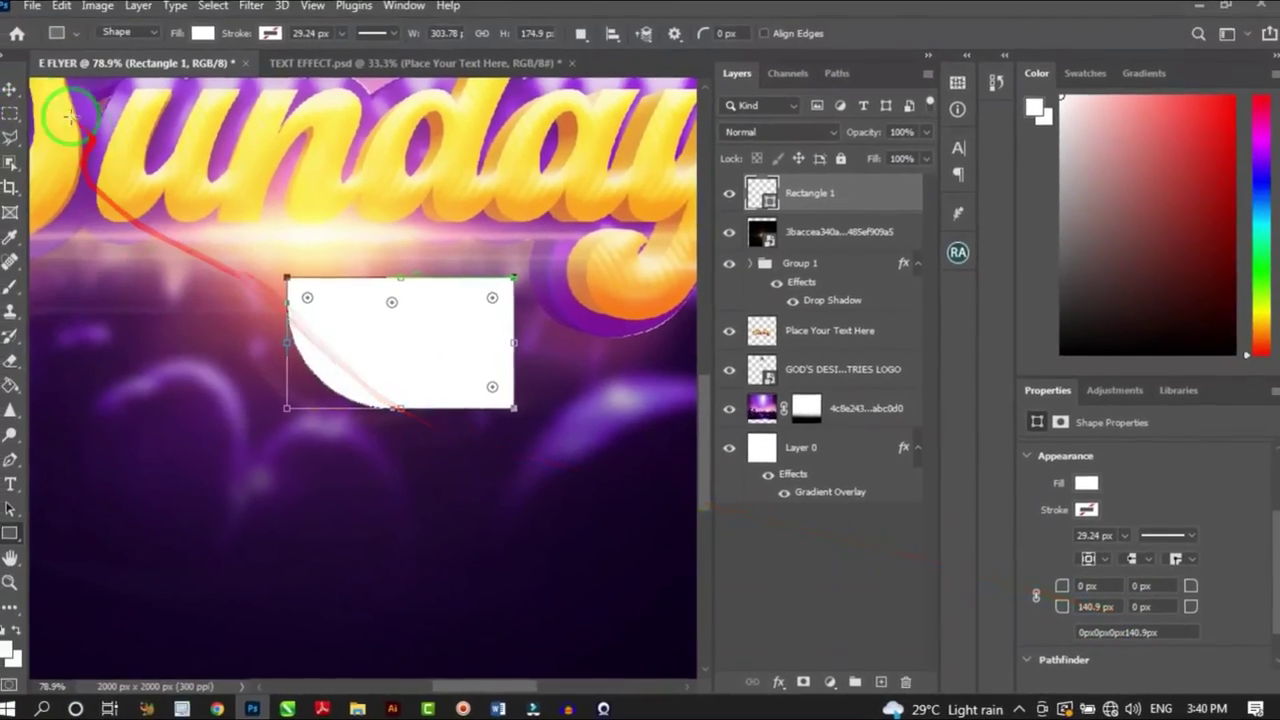
click(14, 91)
scroll(460, 320, down, 4)
scroll(470, 335, down, 3)
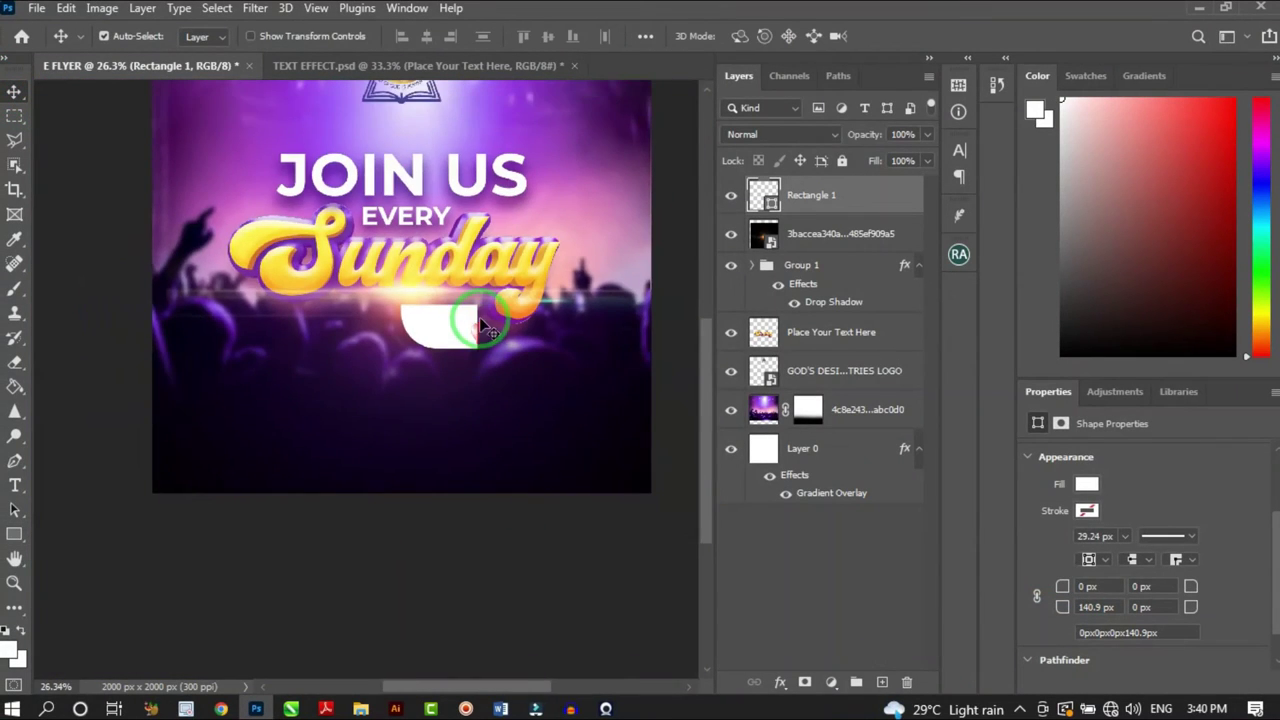
scroll(490, 340, up, 6)
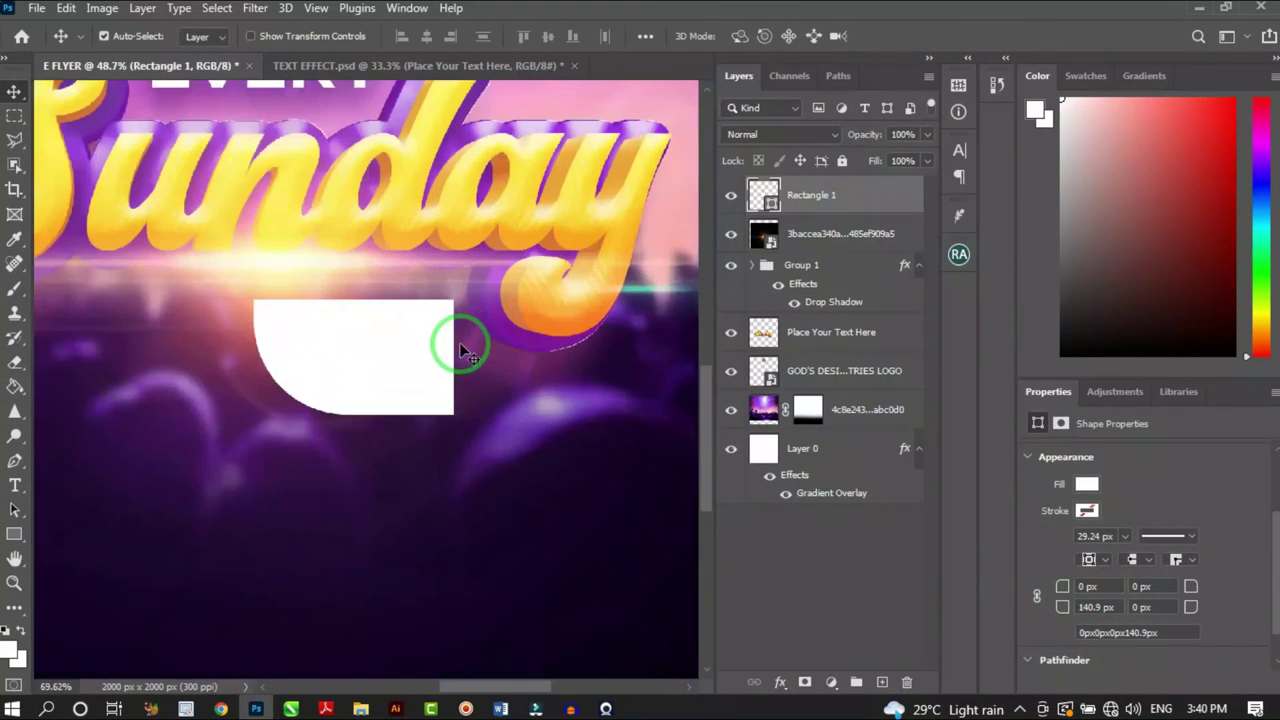
Add a new '8PM' text layer on the flyer and colour it red
key(t)
click(381, 541)
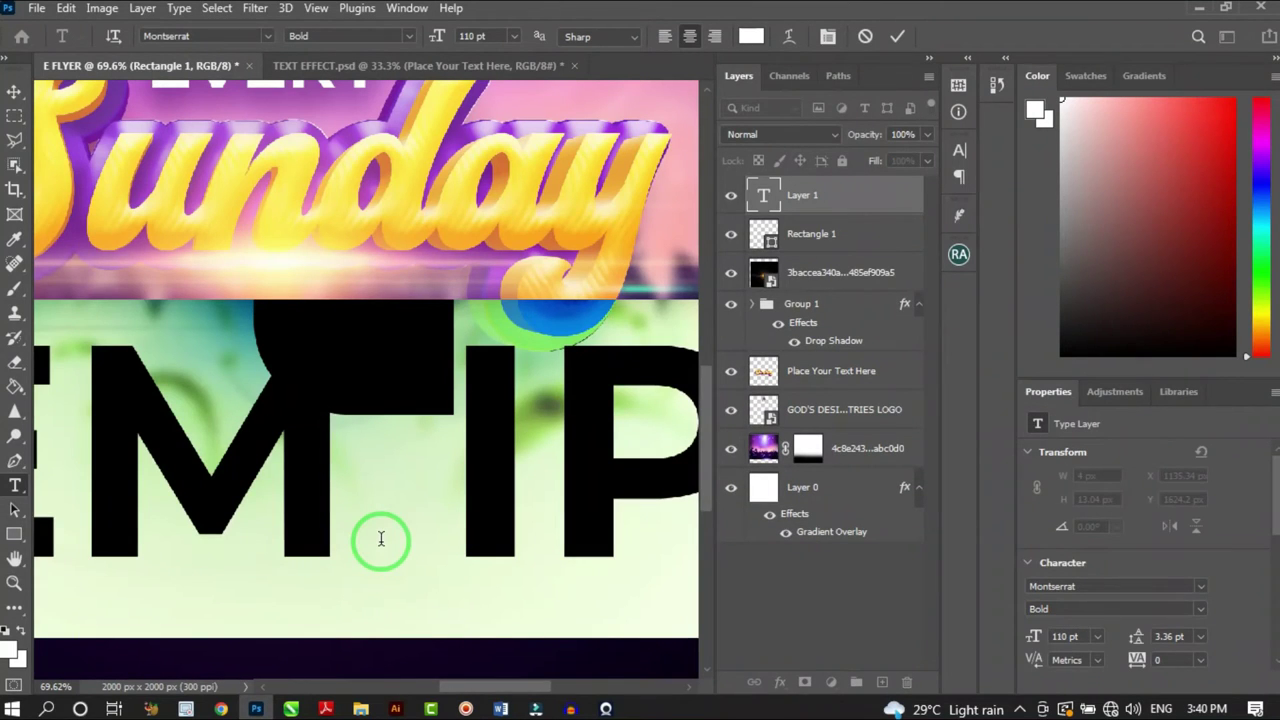
text(8PM)
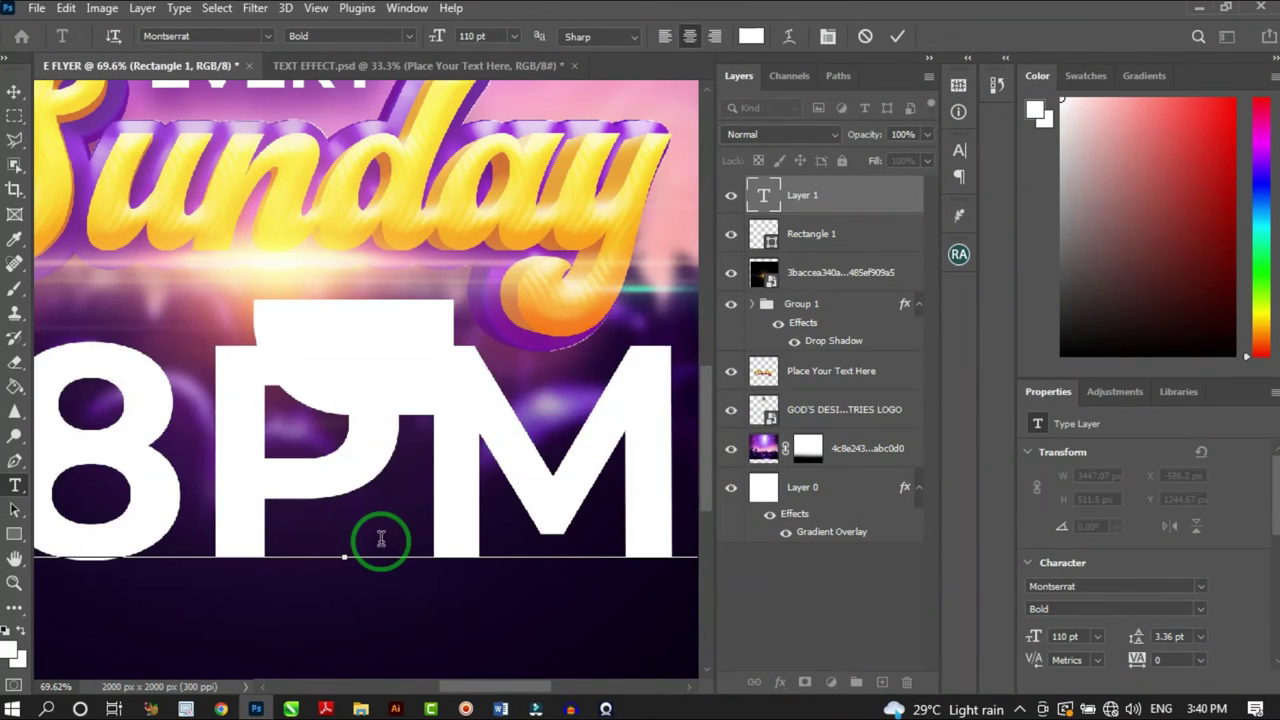
scroll(389, 534, down, 2)
key(ctrl+a)
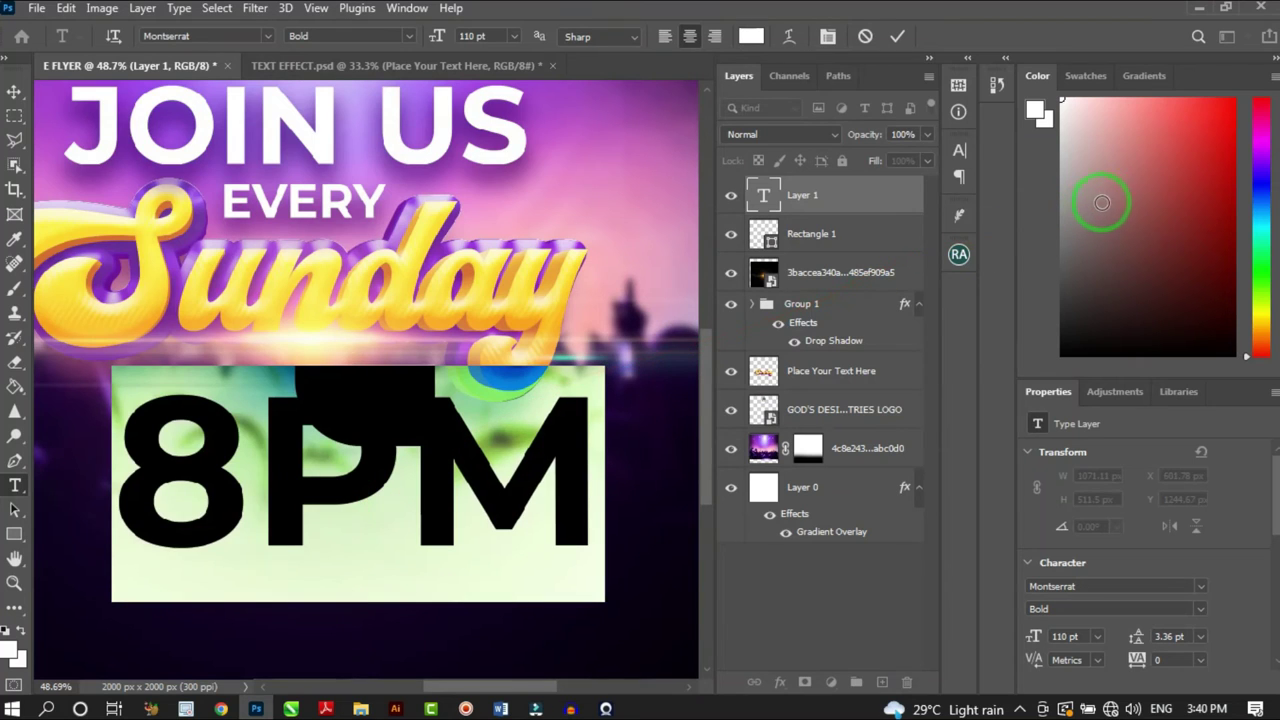
click(1233, 127)
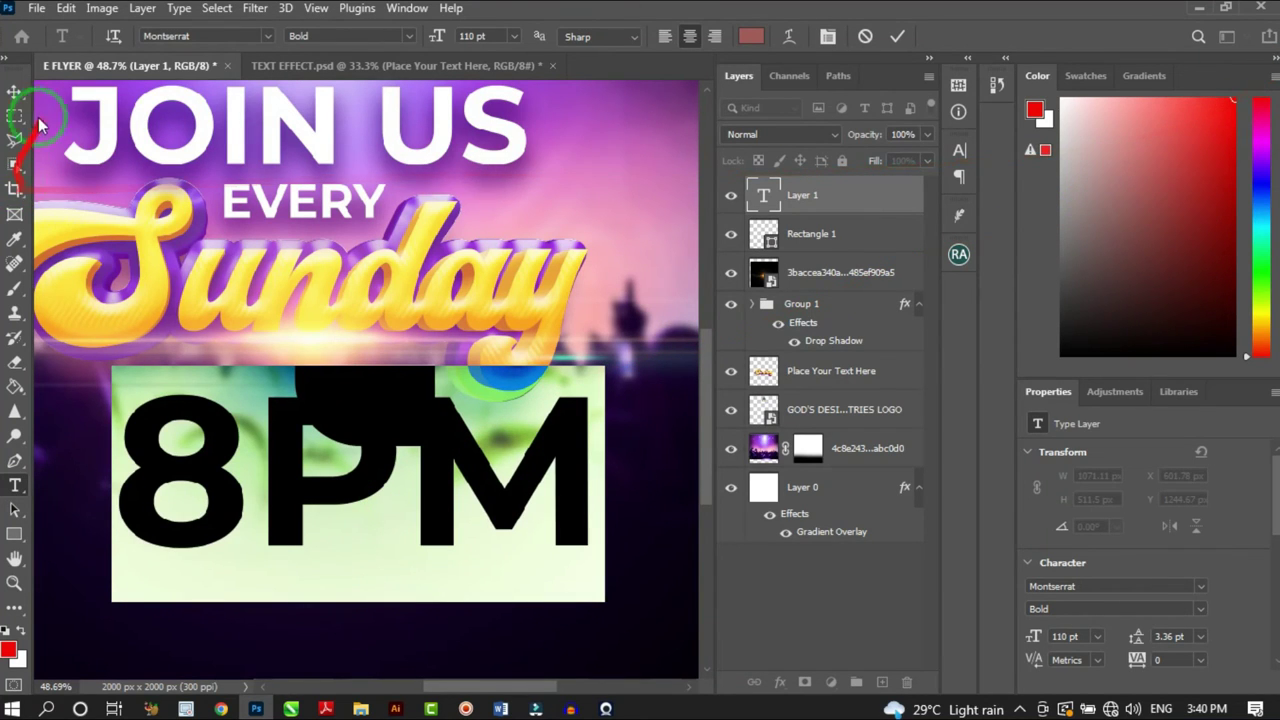
click(14, 91)
Scale the 8PM text to about 30% and place it on the white rounded badge
scroll(350, 430, down, 2)
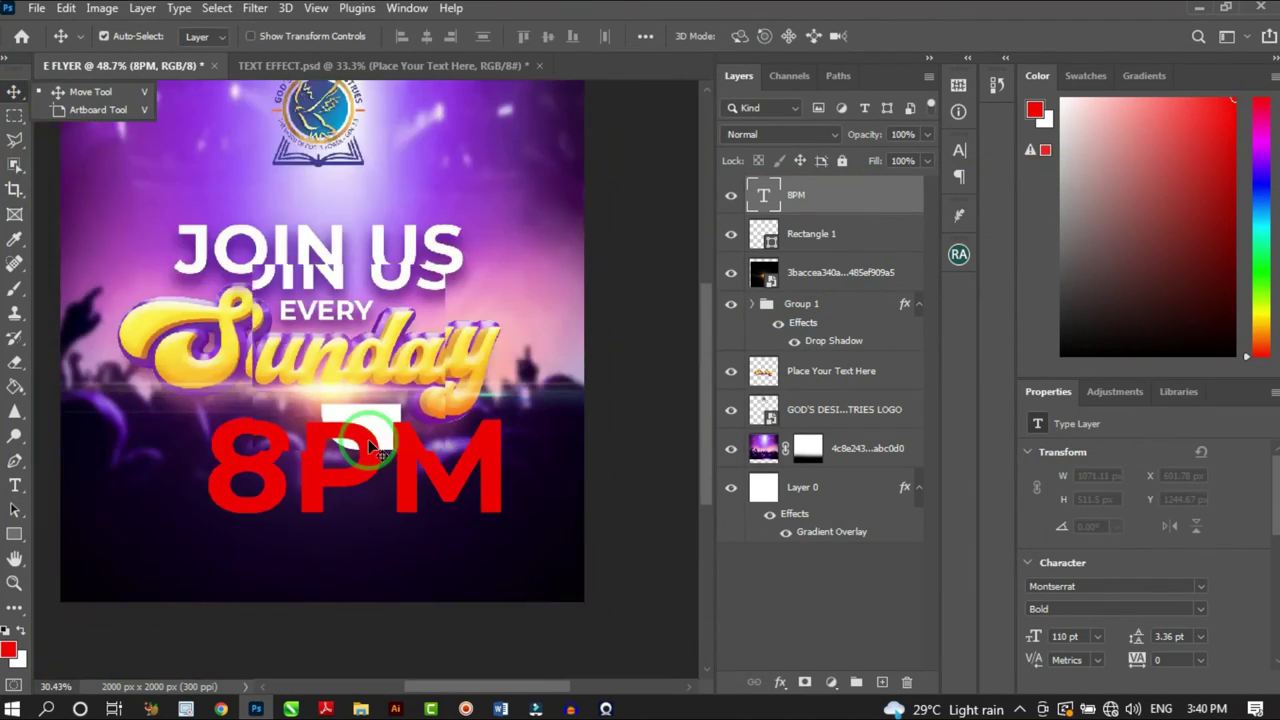
key(ctrl+t)
drag(495, 533, 298, 440)
scroll(298, 440, up, 3)
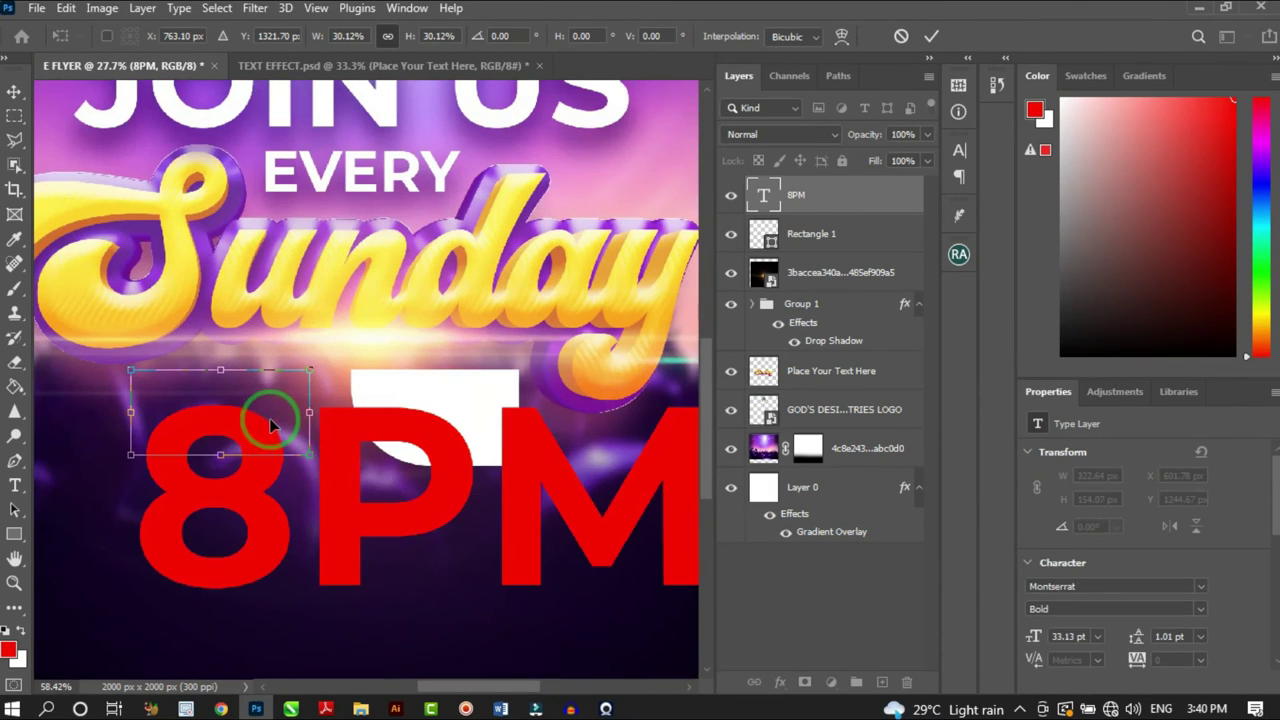
drag(295, 432, 486, 392)
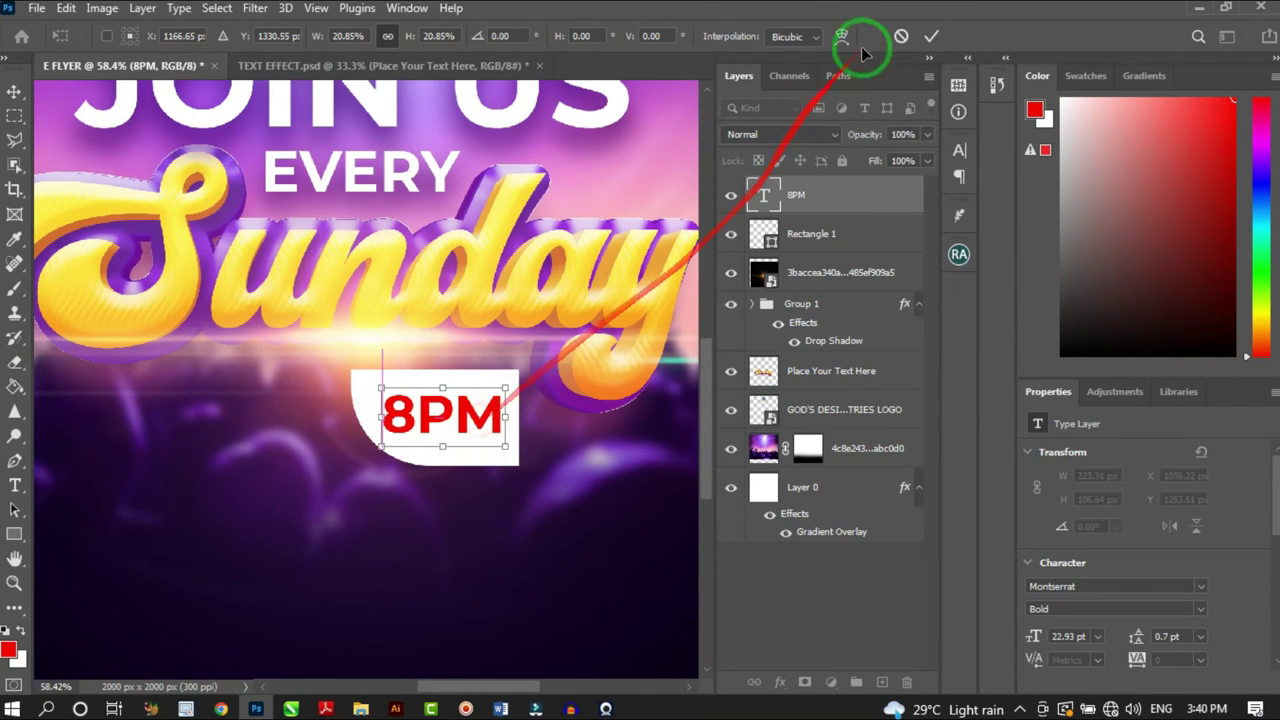
key(Return)
scroll(368, 434, down, 4)
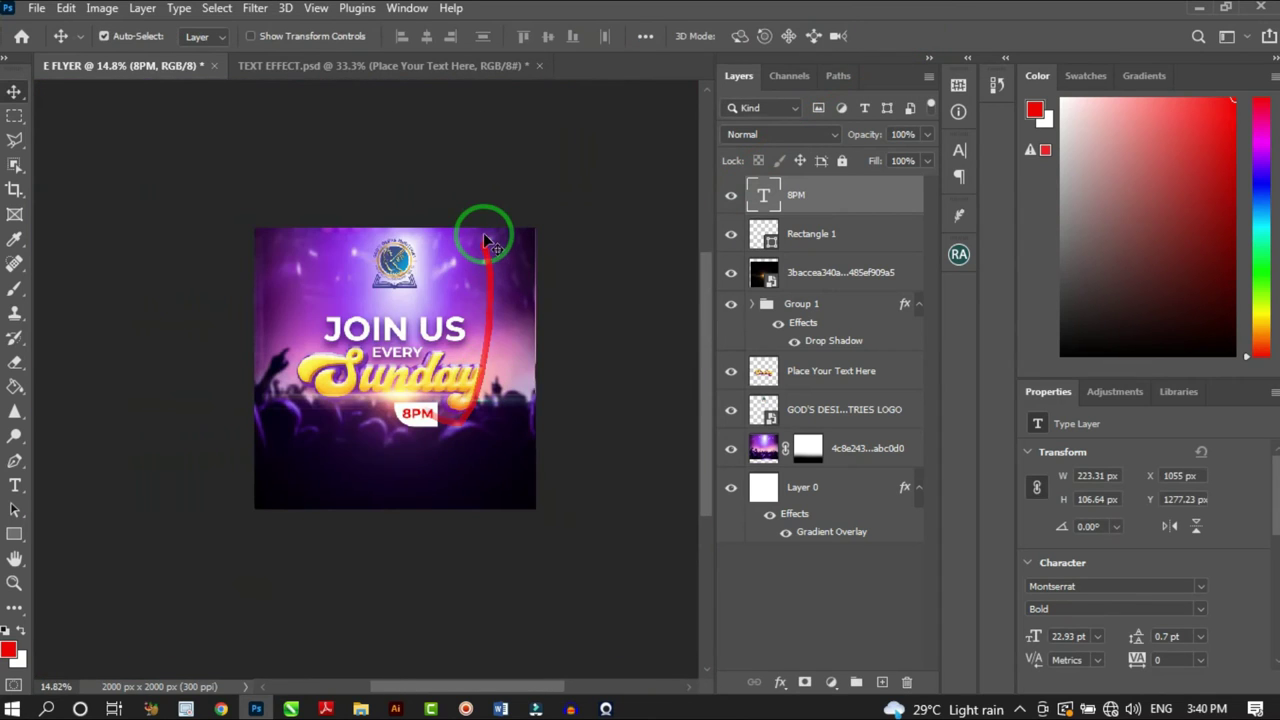
scroll(452, 432, up, 5)
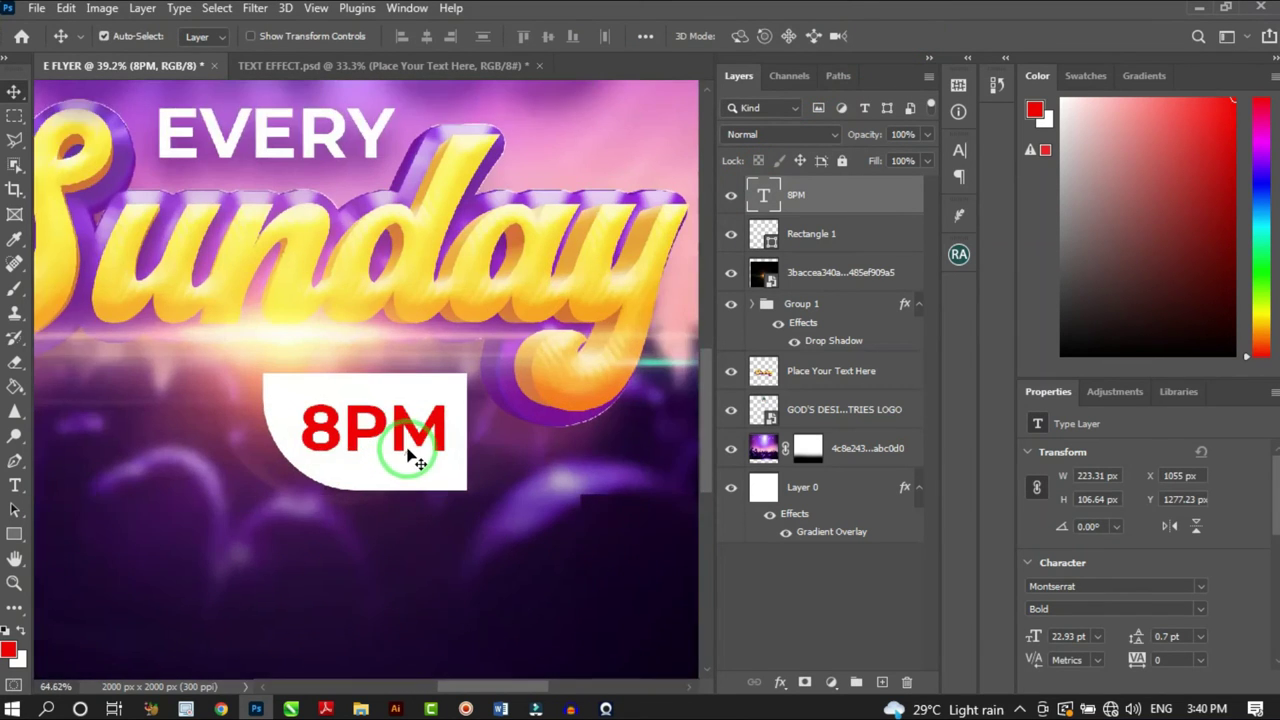
Change the 8PM text to the Montserrat Black weight and clear the selection
key(t)
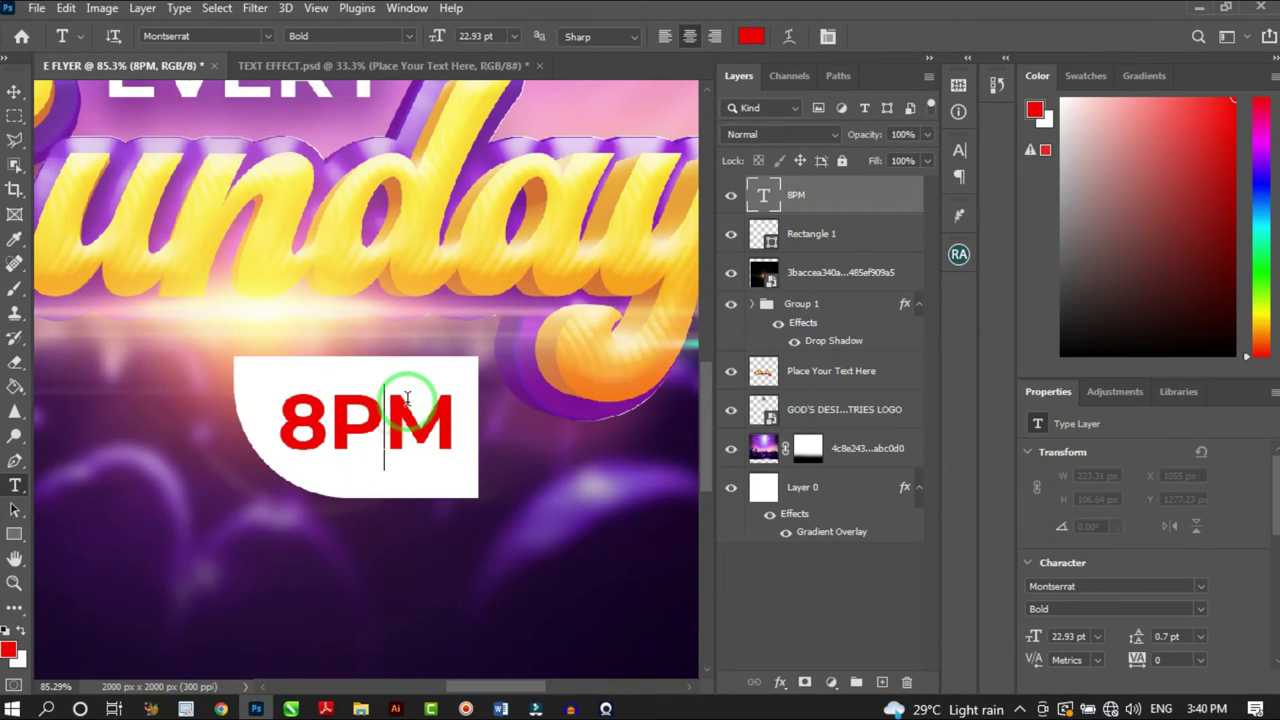
double_click(407, 397)
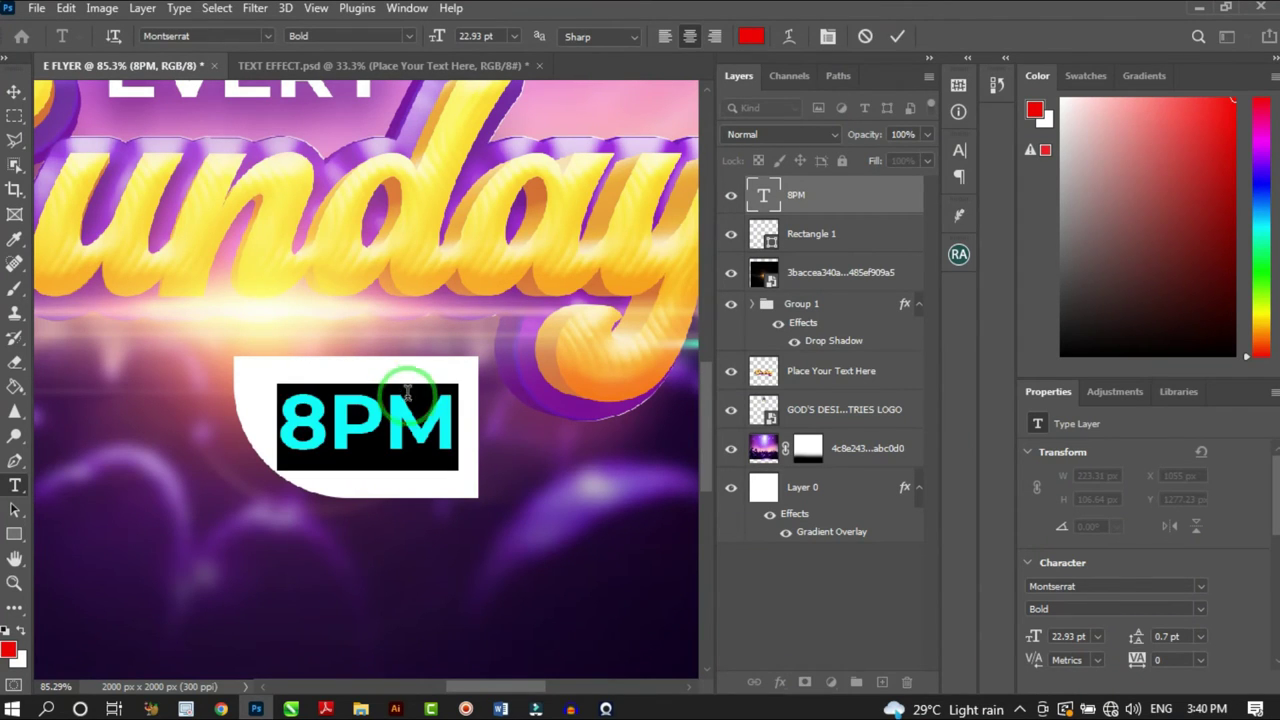
click(409, 37)
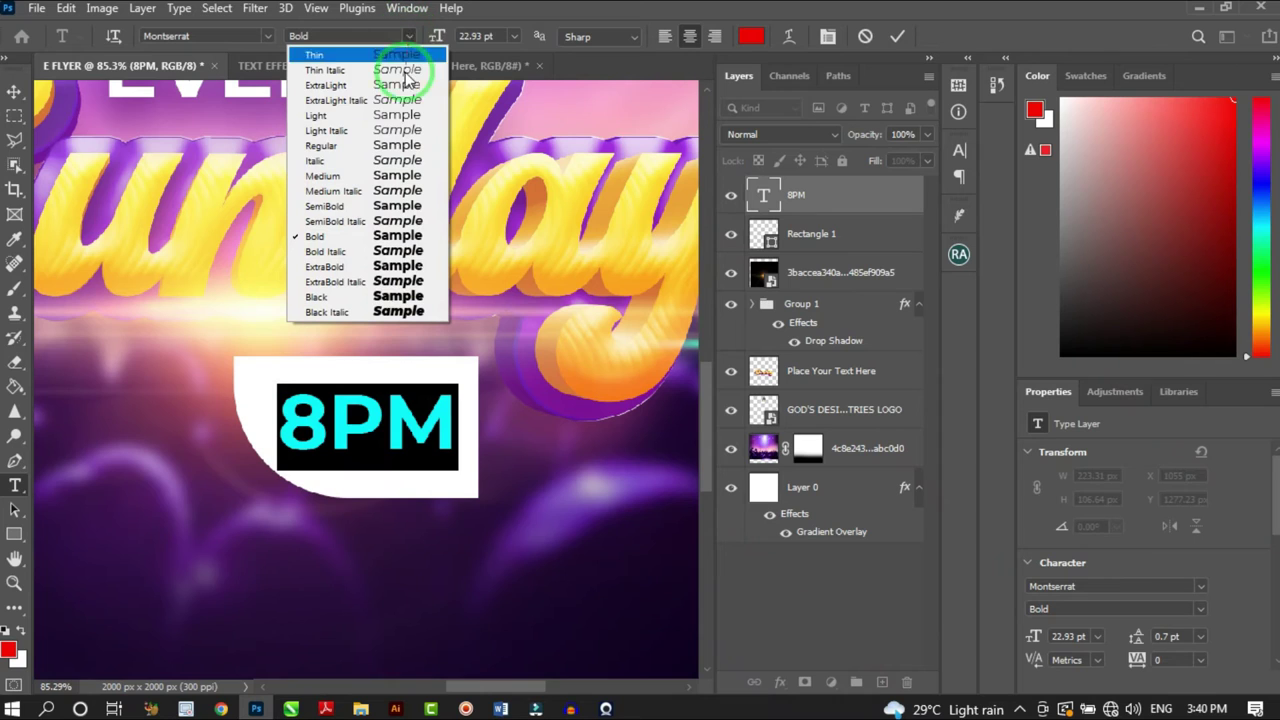
click(384, 297)
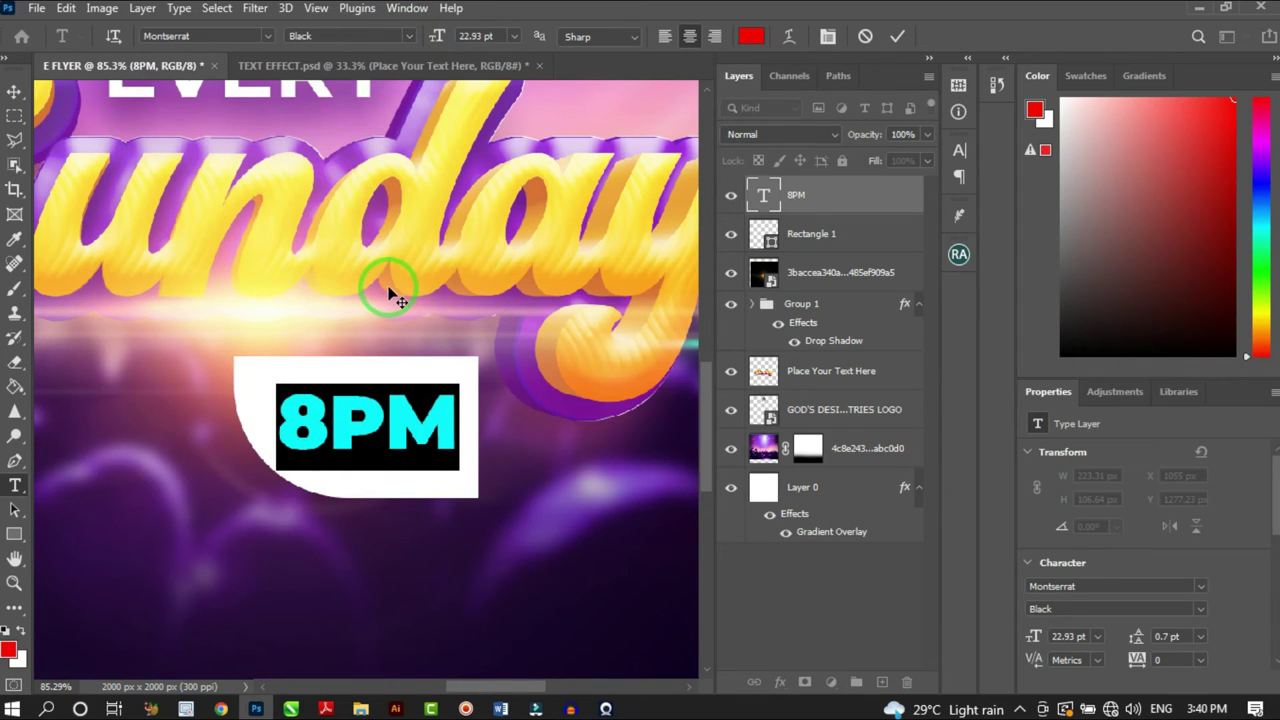
click(16, 96)
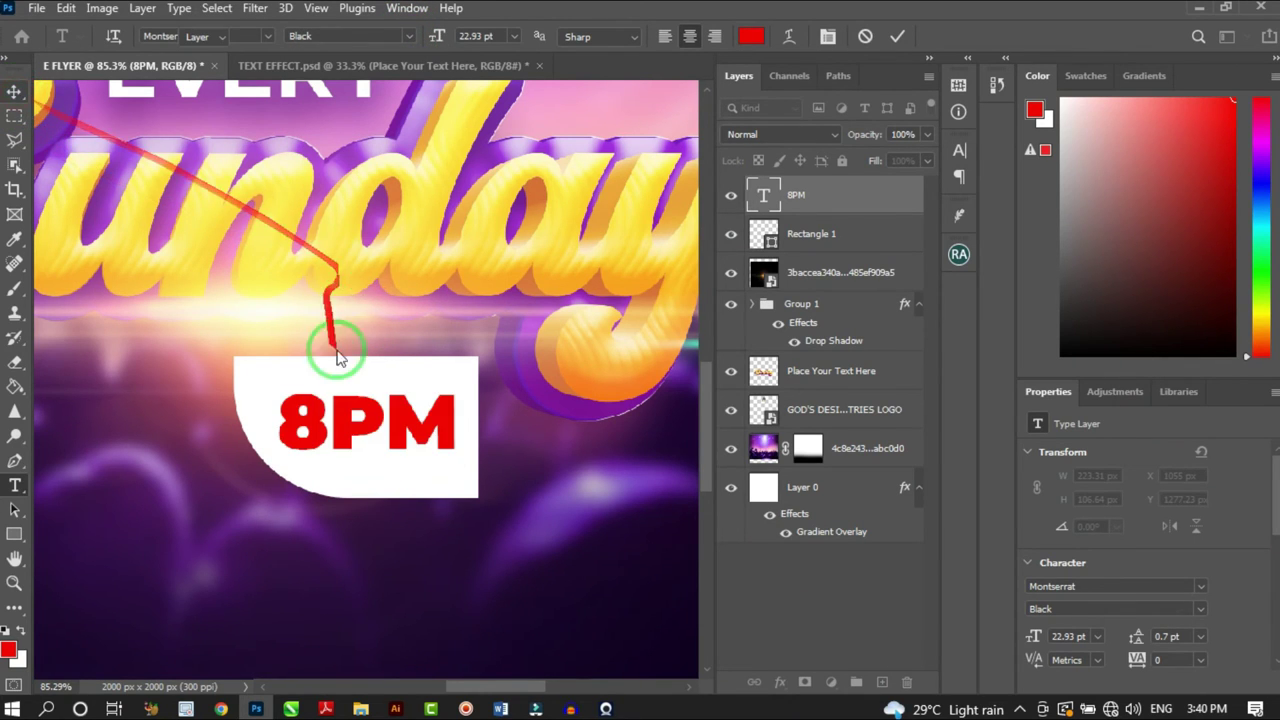
scroll(337, 362, down, 5)
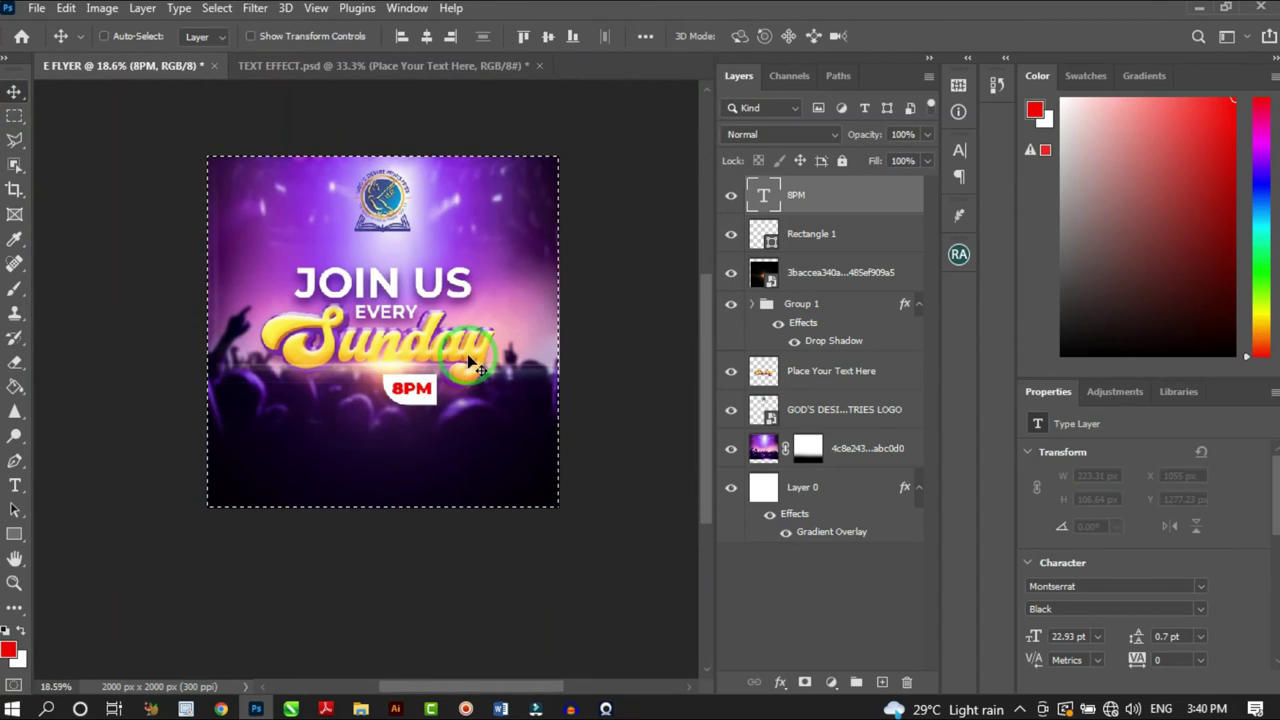
key(ctrl+d)
scroll(418, 345, up, 1)
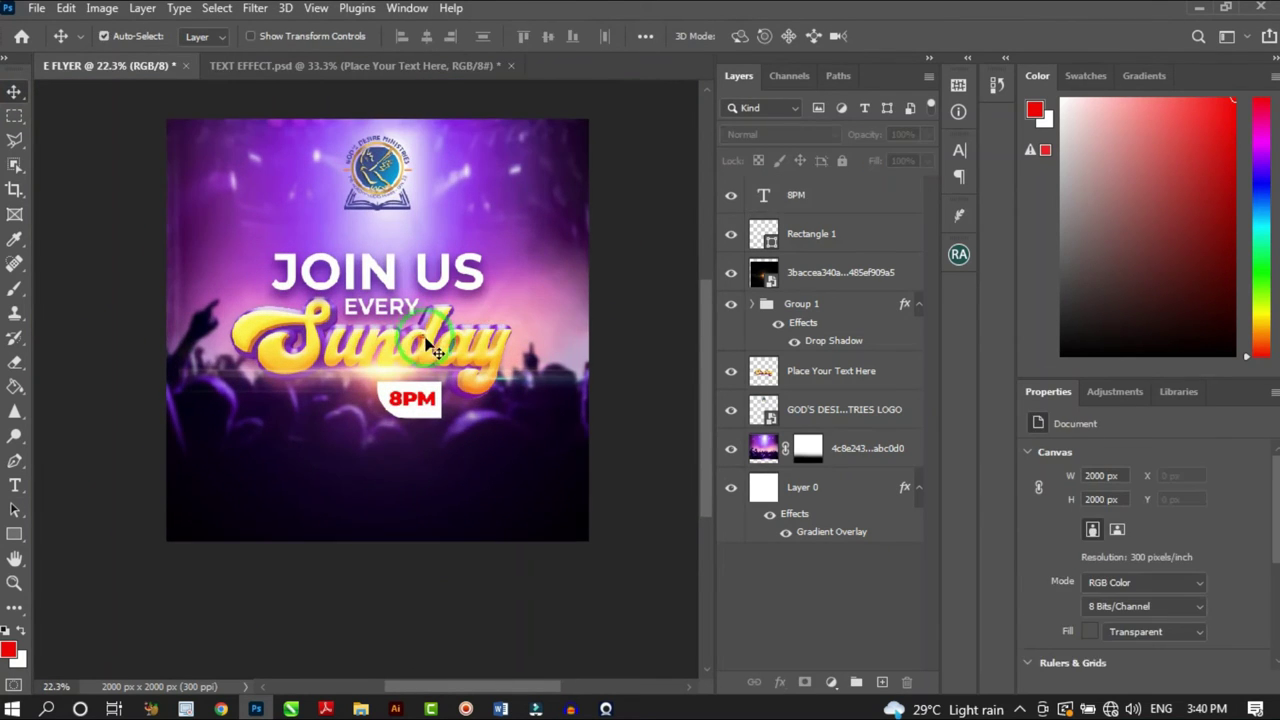
click(14, 91)
scroll(310, 463, up, 1)
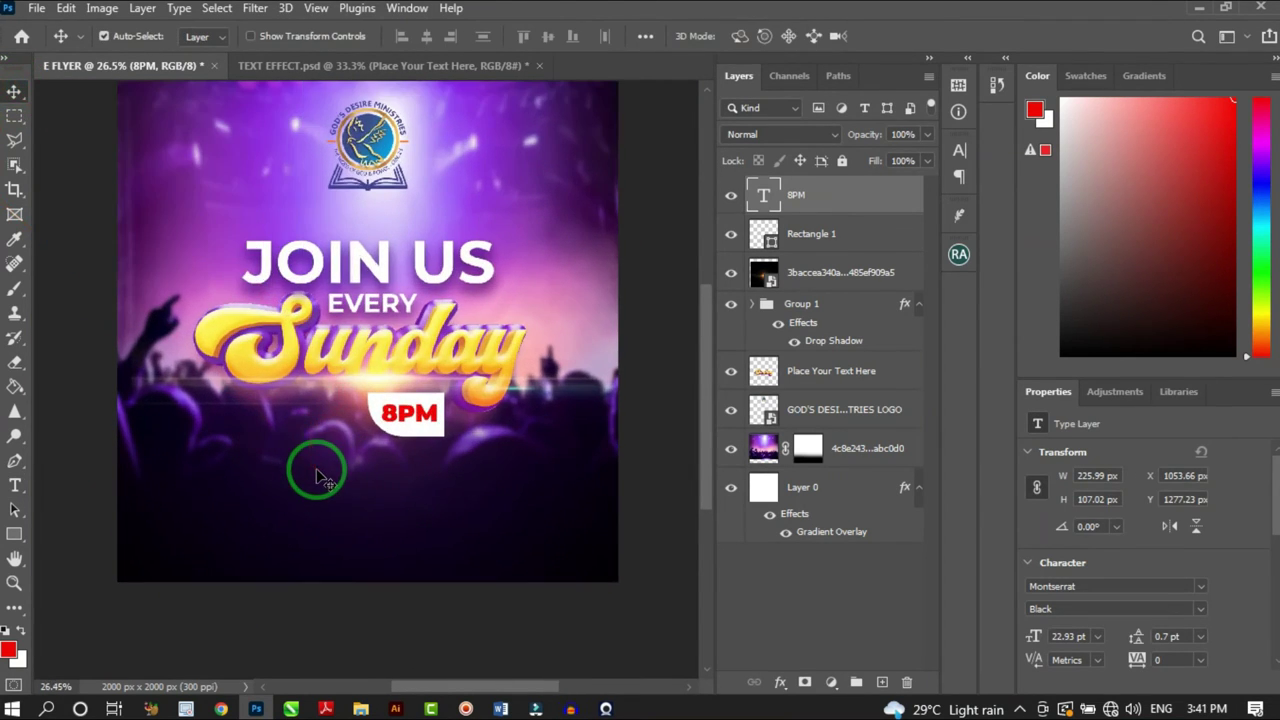
Type GOD'S DESIRE MINISTRIES below the 8PM badge at 14 pt and select the whole text
key(t)
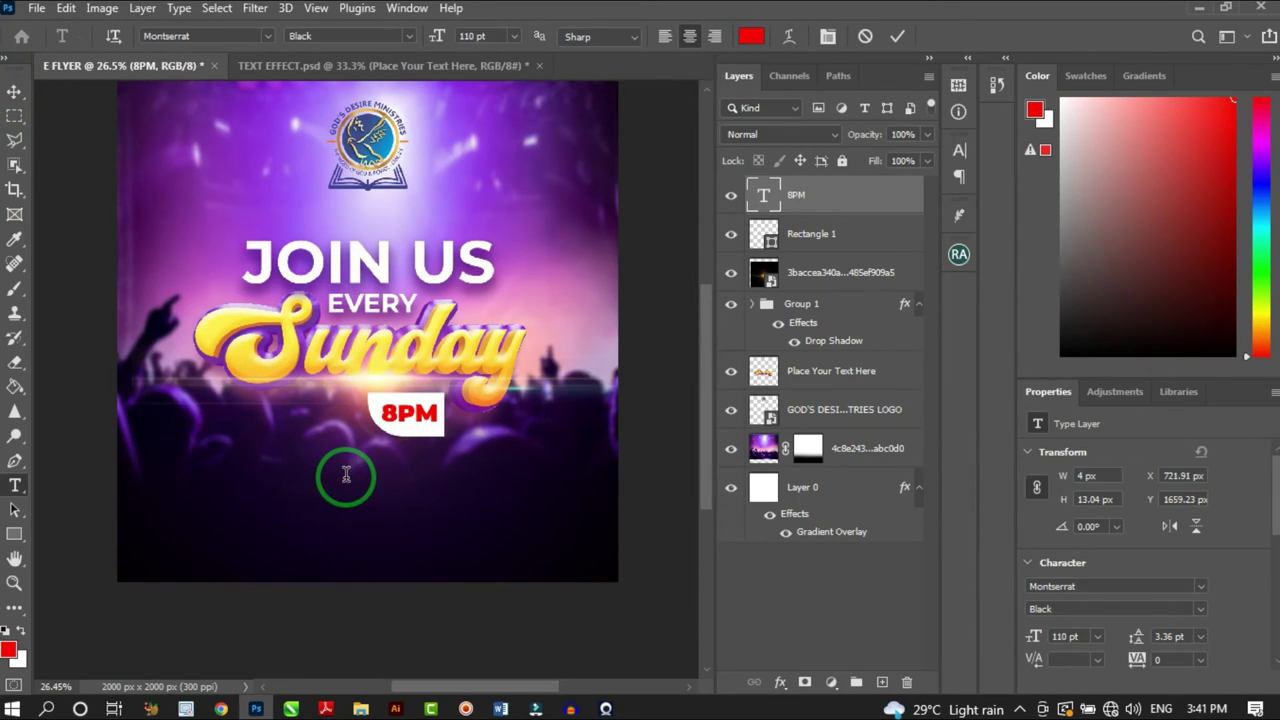
click(346, 474)
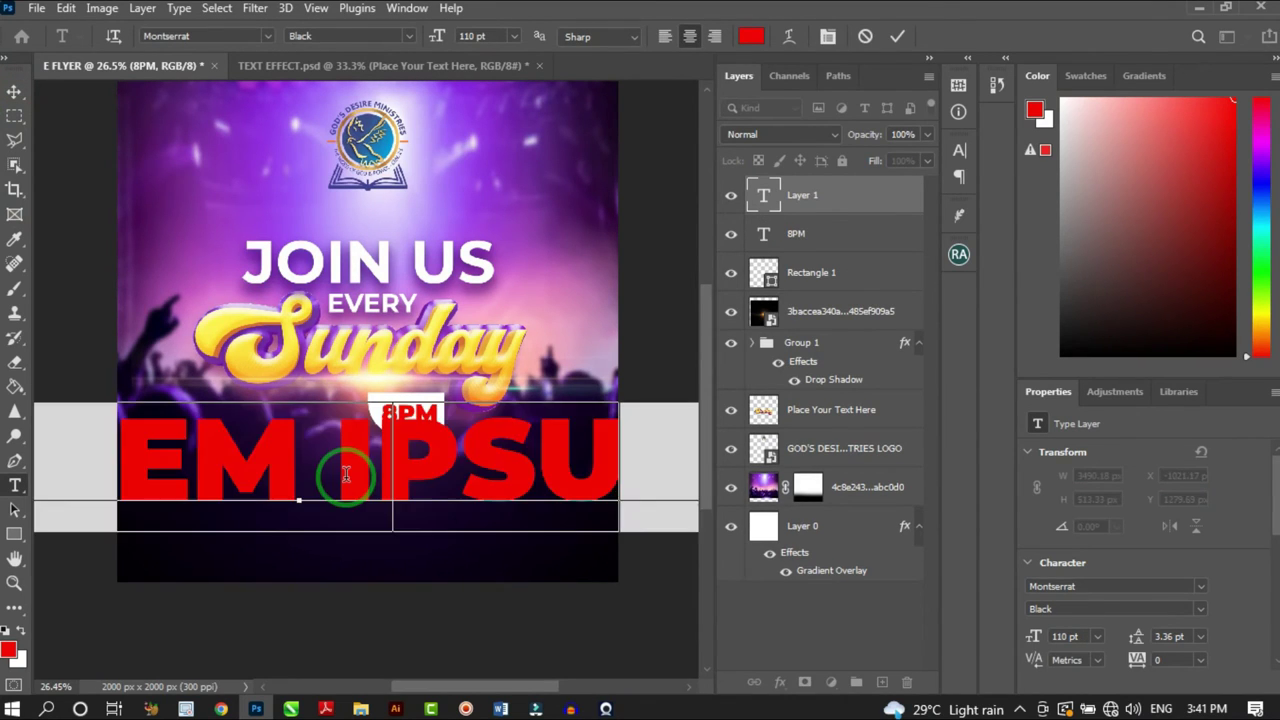
text(GOD'S)
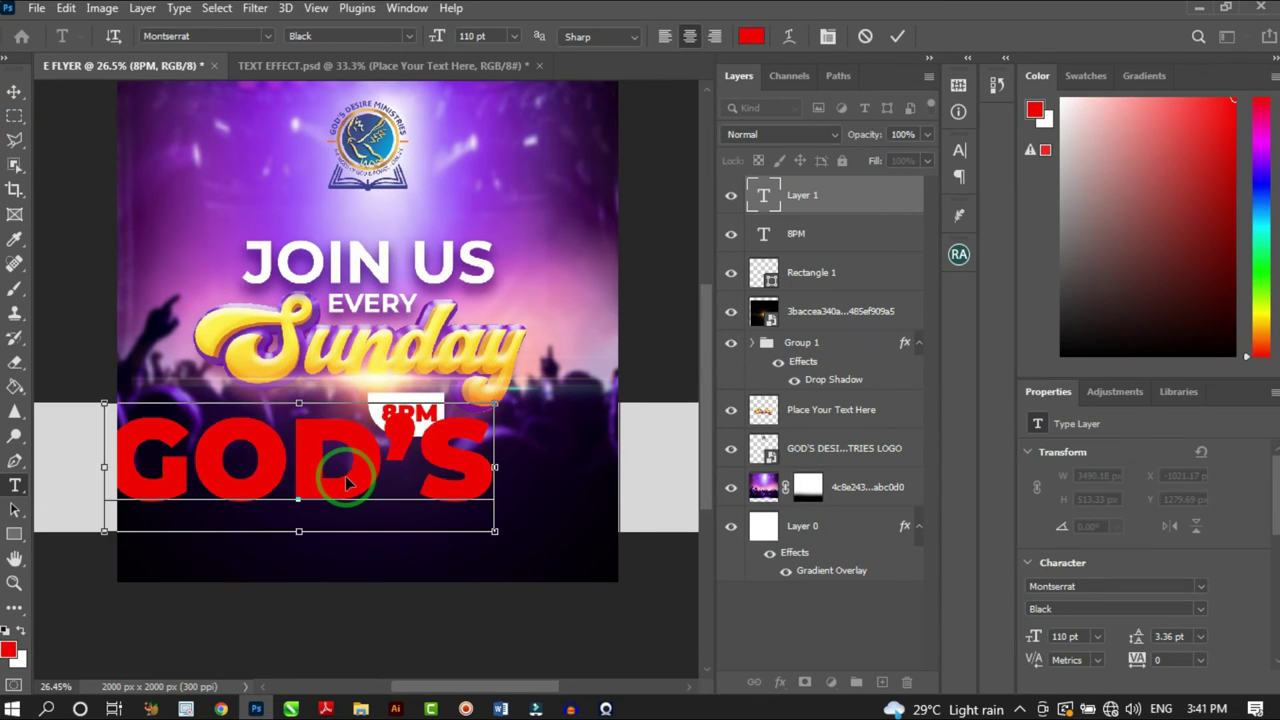
key(ctrl+a)
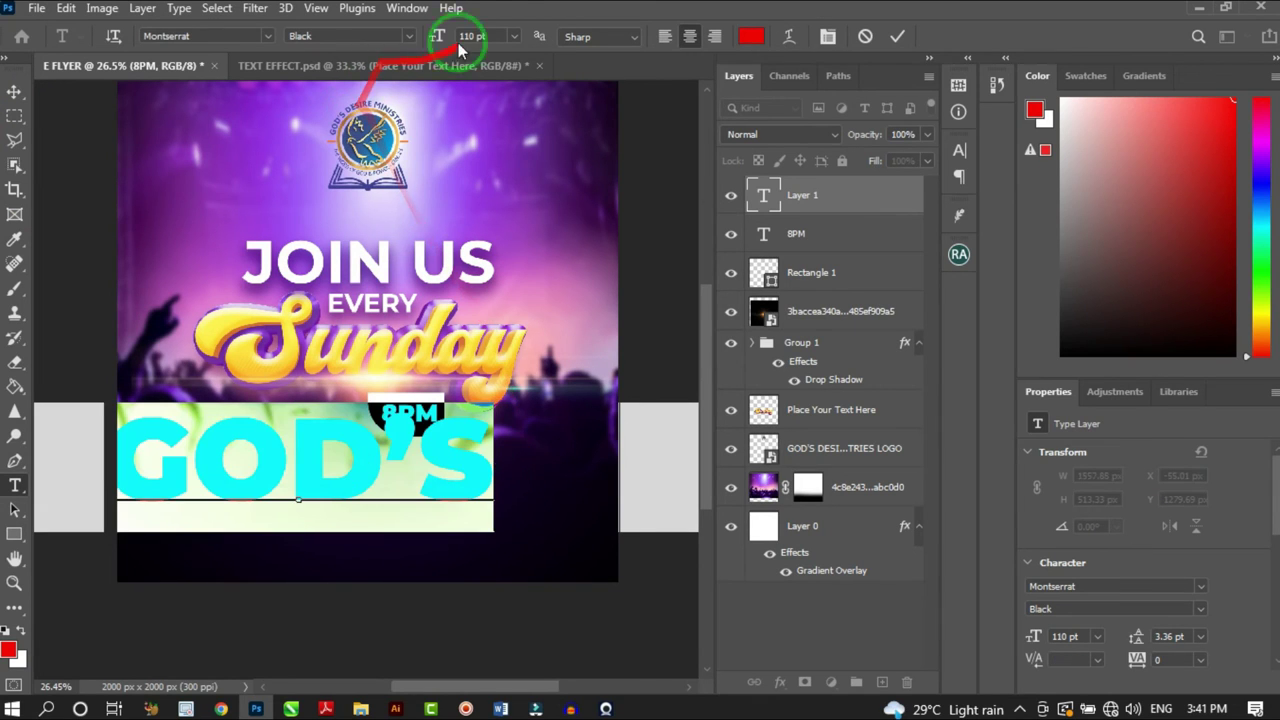
click(514, 36)
click(488, 162)
drag(276, 495, 320, 495)
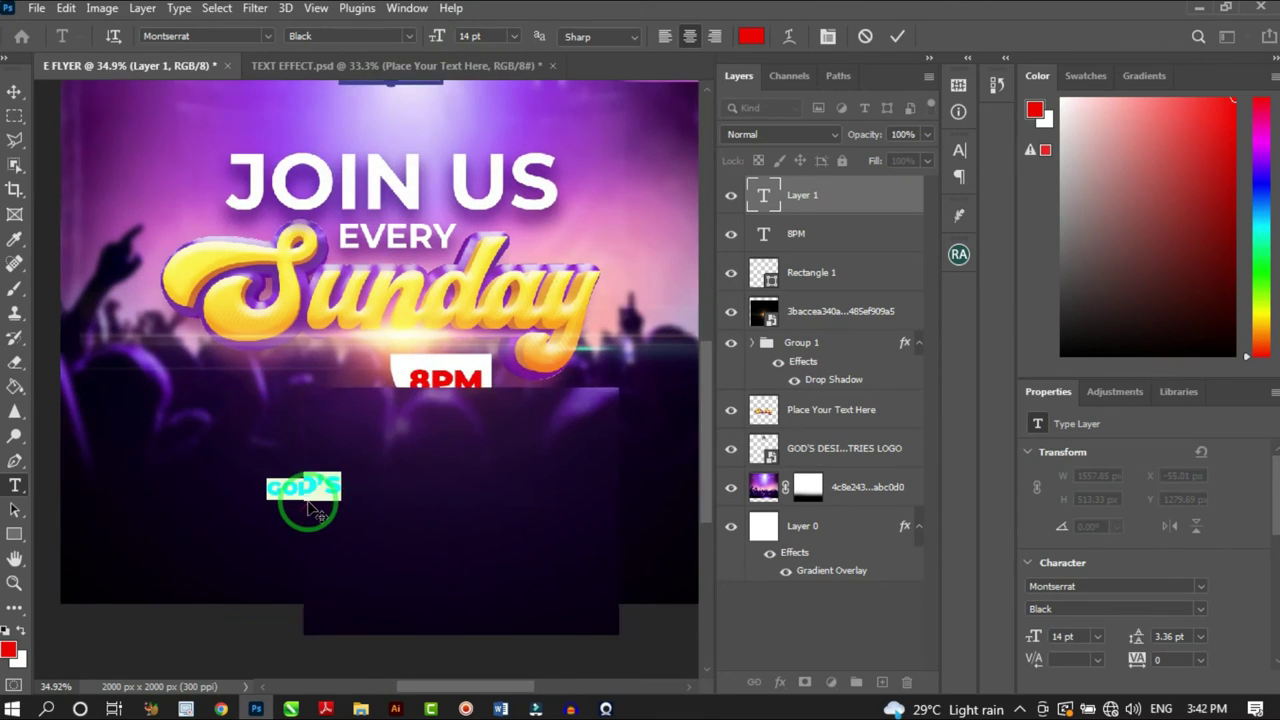
scroll(300, 512, up, 3)
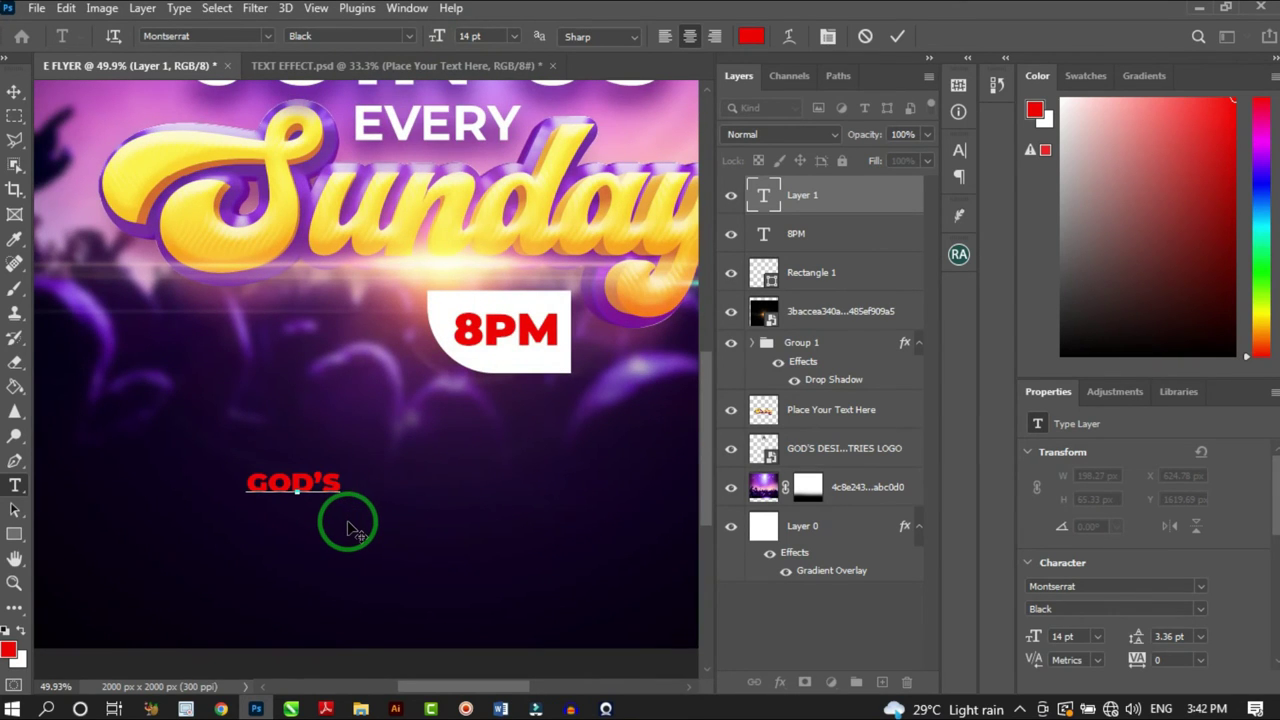
text(RE )
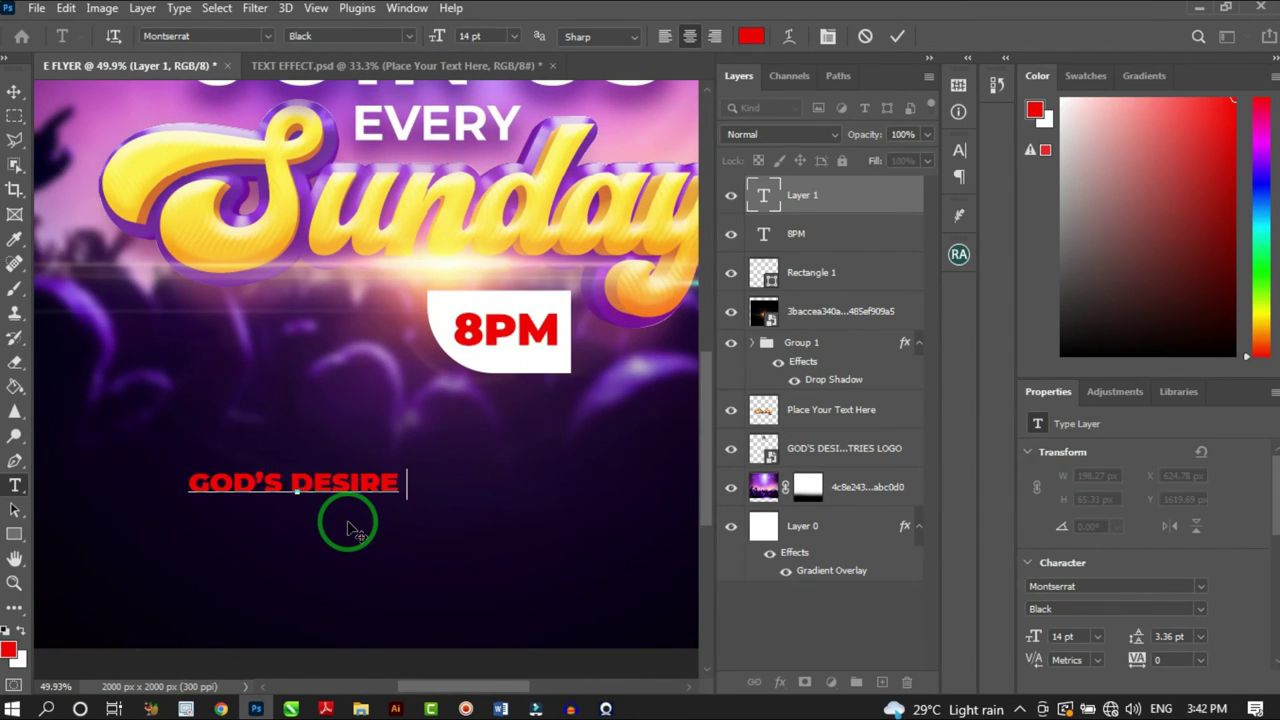
text(MINISTRIES)
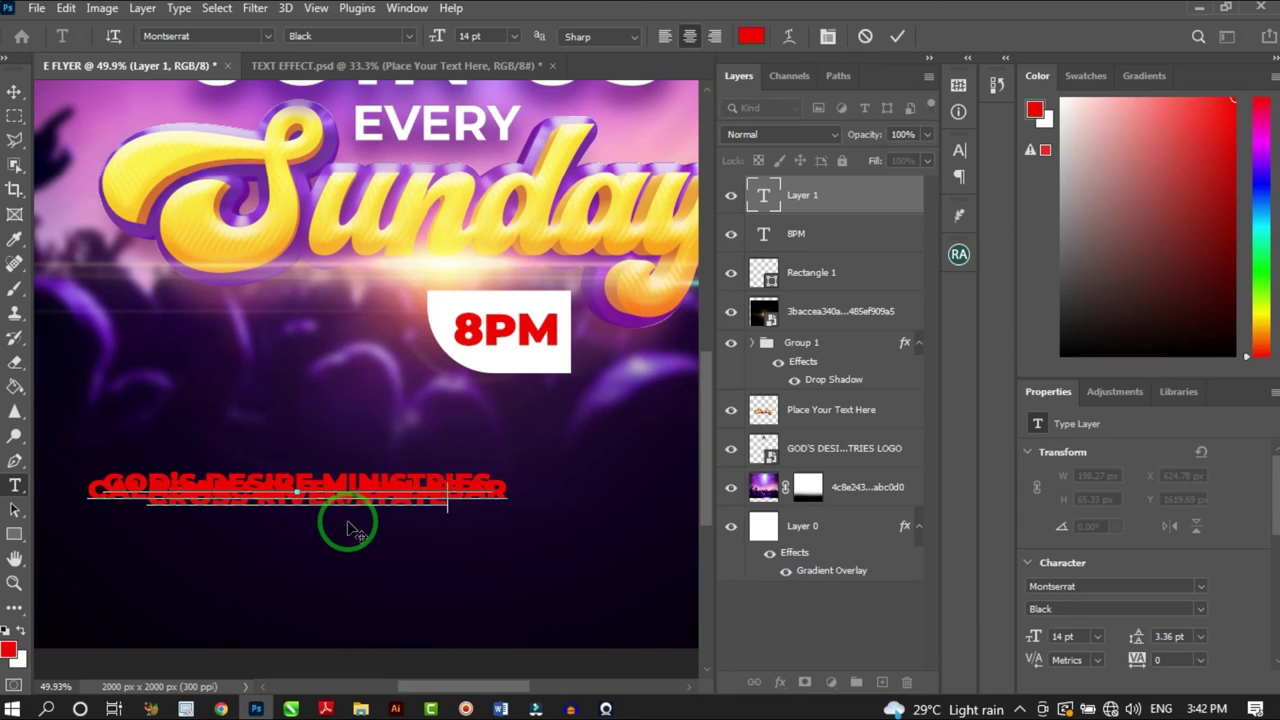
key(ctrl+a)
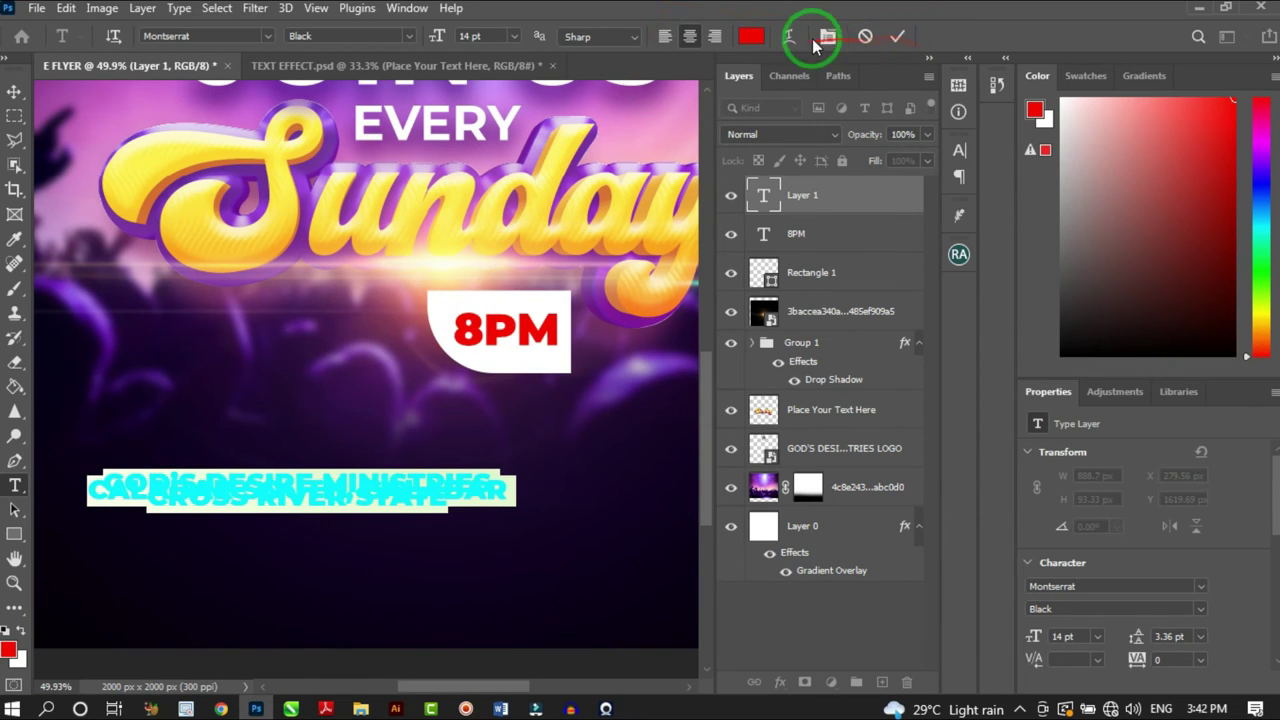
Make the address text white Montserrat Medium, left-aligned, with 13 pt leading
click(827, 36)
key(Up)
key(Up)
key(Up)
key(Up)
key(Up)
key(Up)
key(Up)
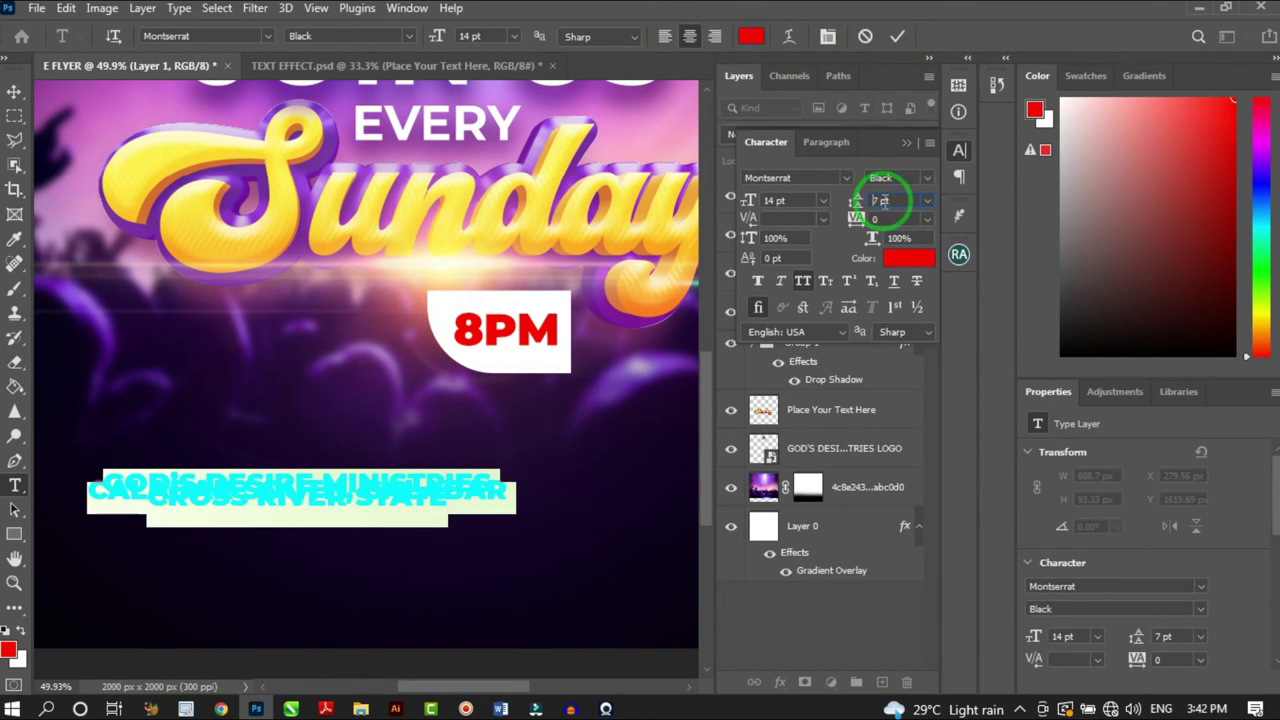
key(Up)
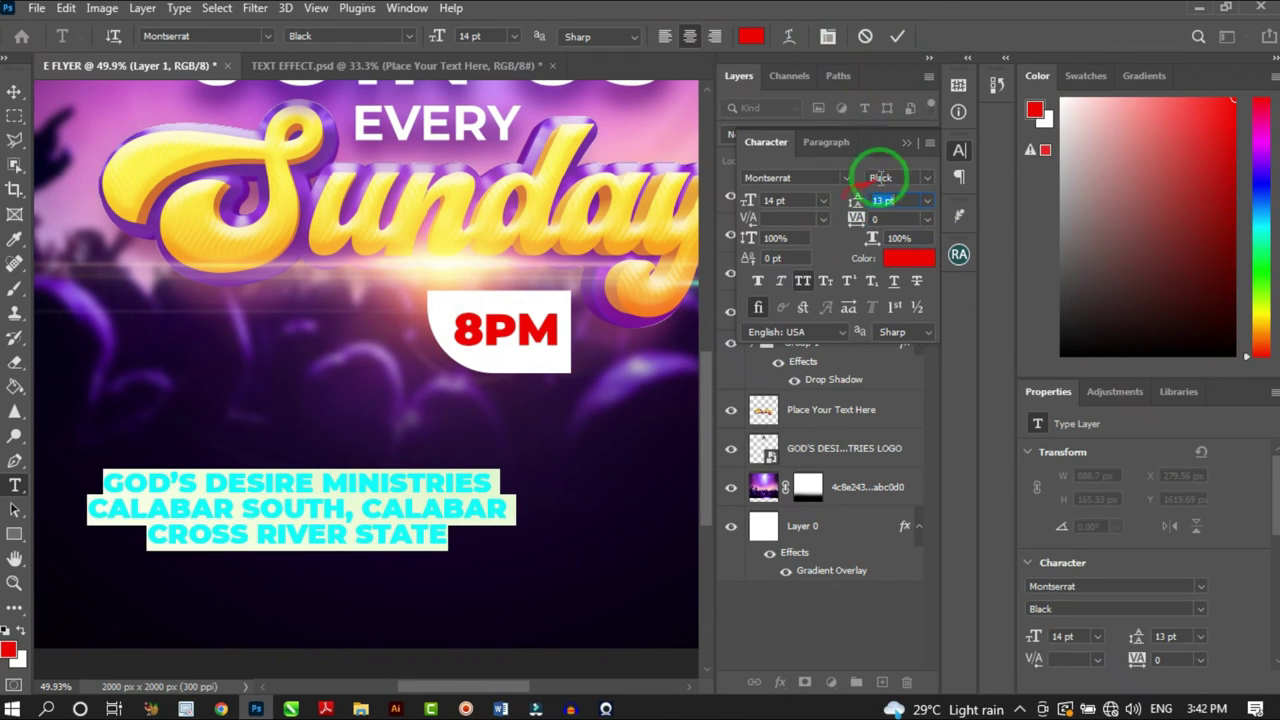
click(928, 177)
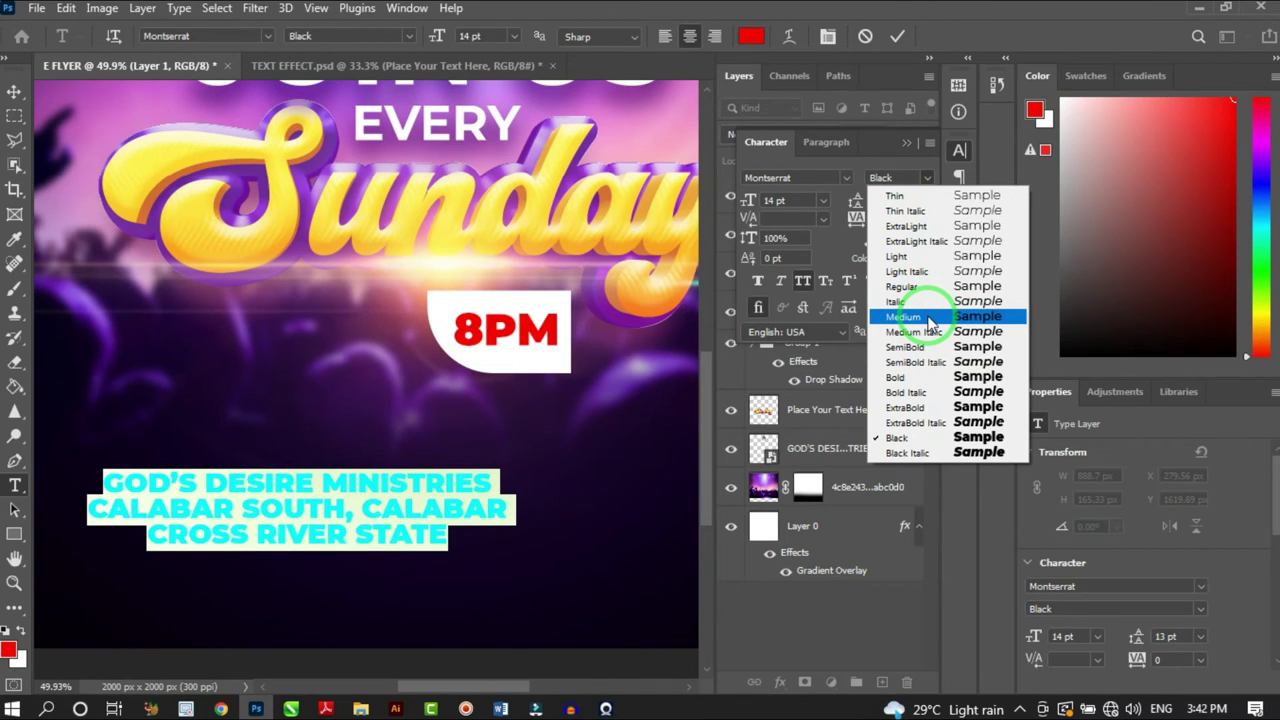
click(928, 317)
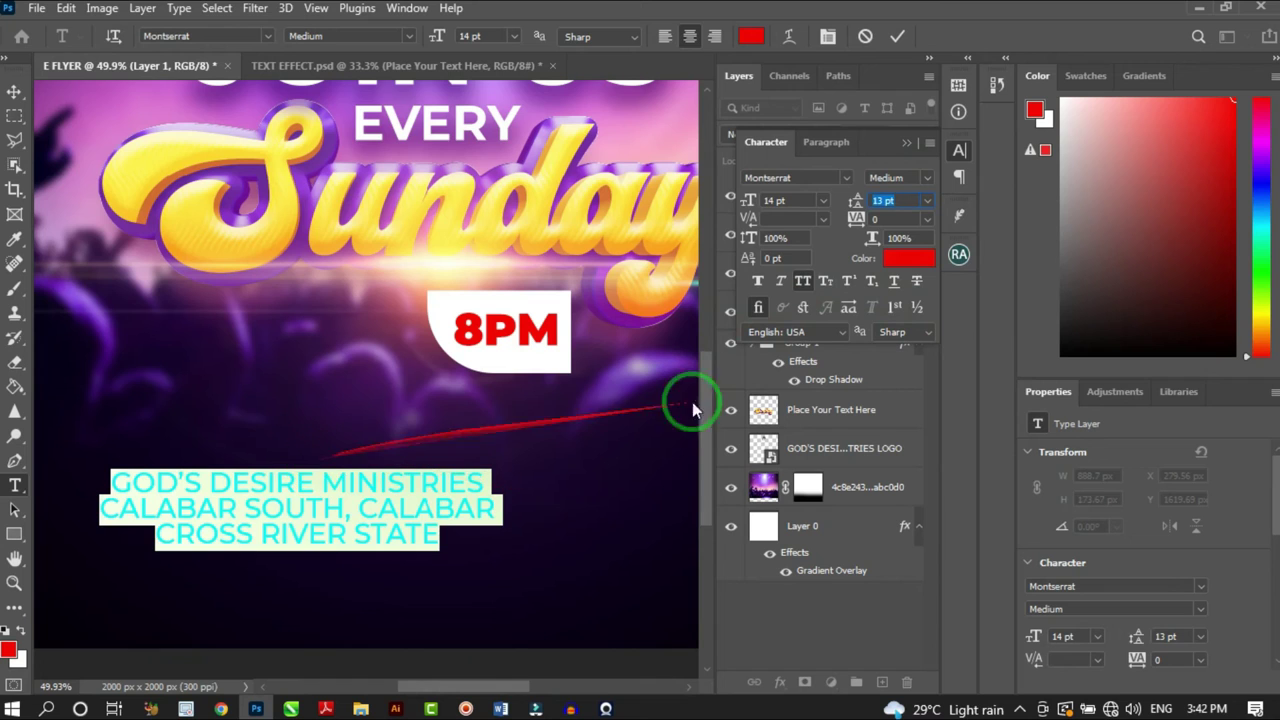
click(664, 36)
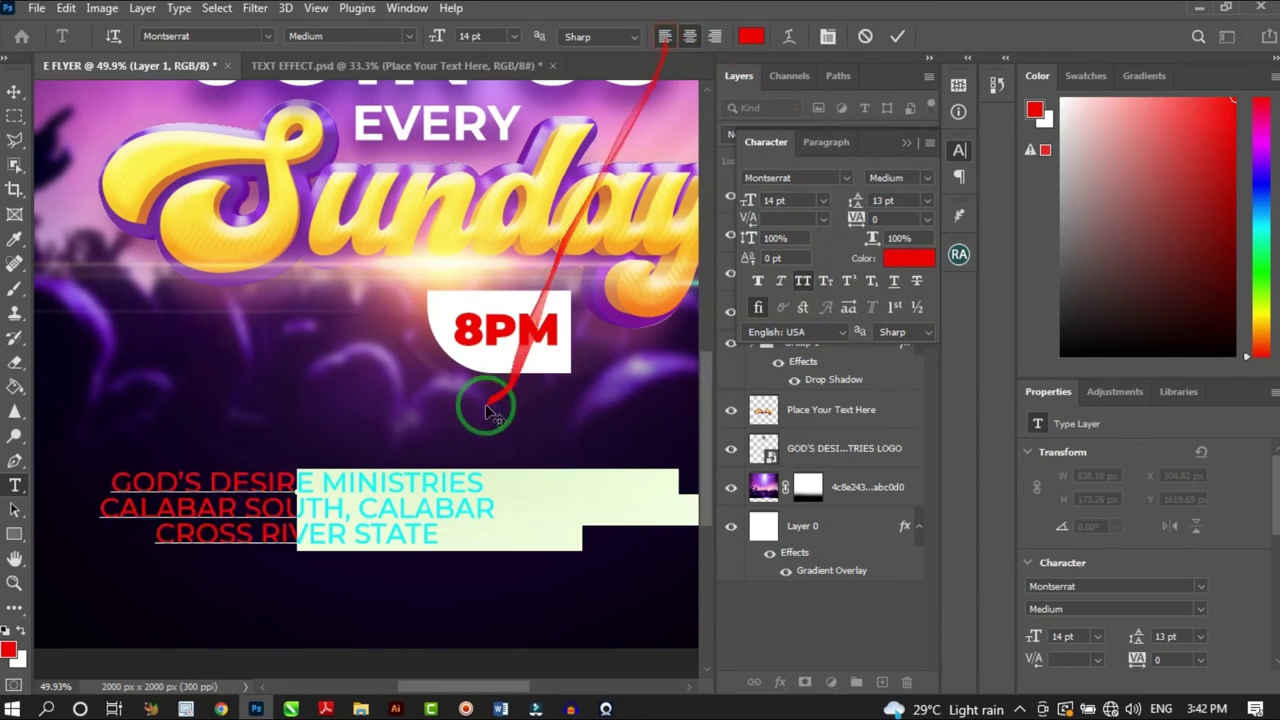
scroll(155, 400, down, 3)
click(1088, 170)
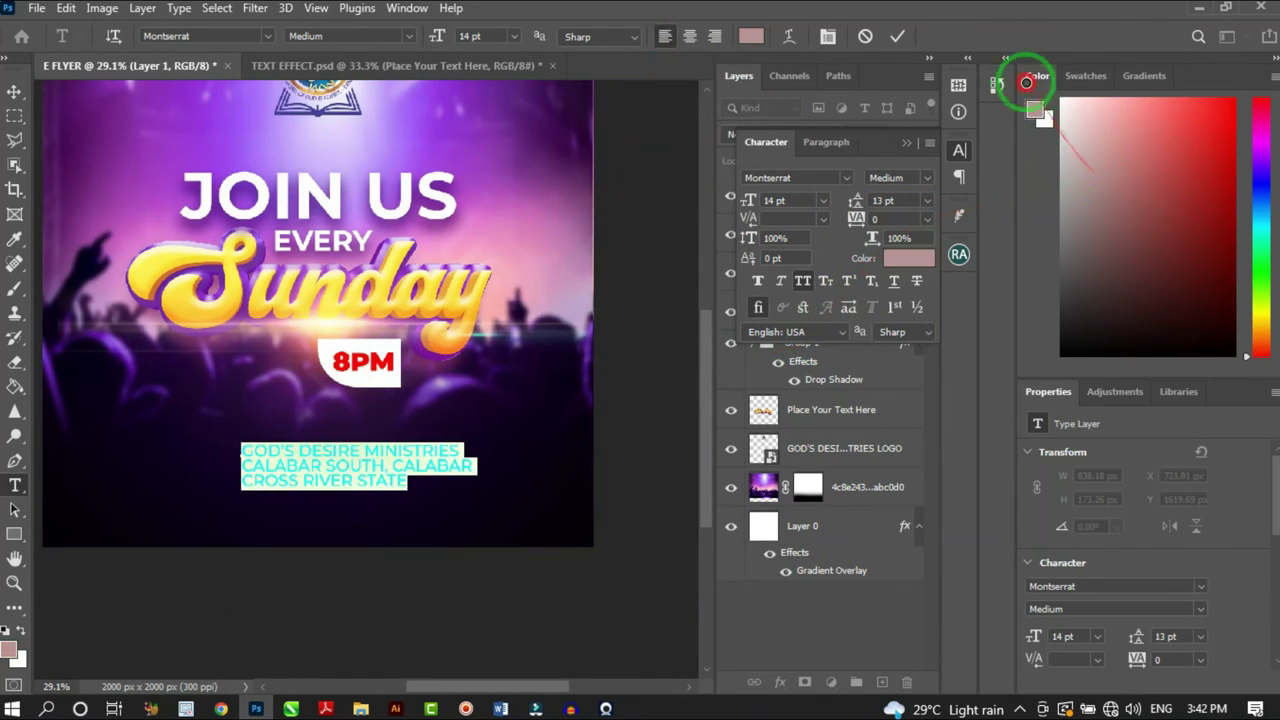
drag(1026, 82, 1030, 88)
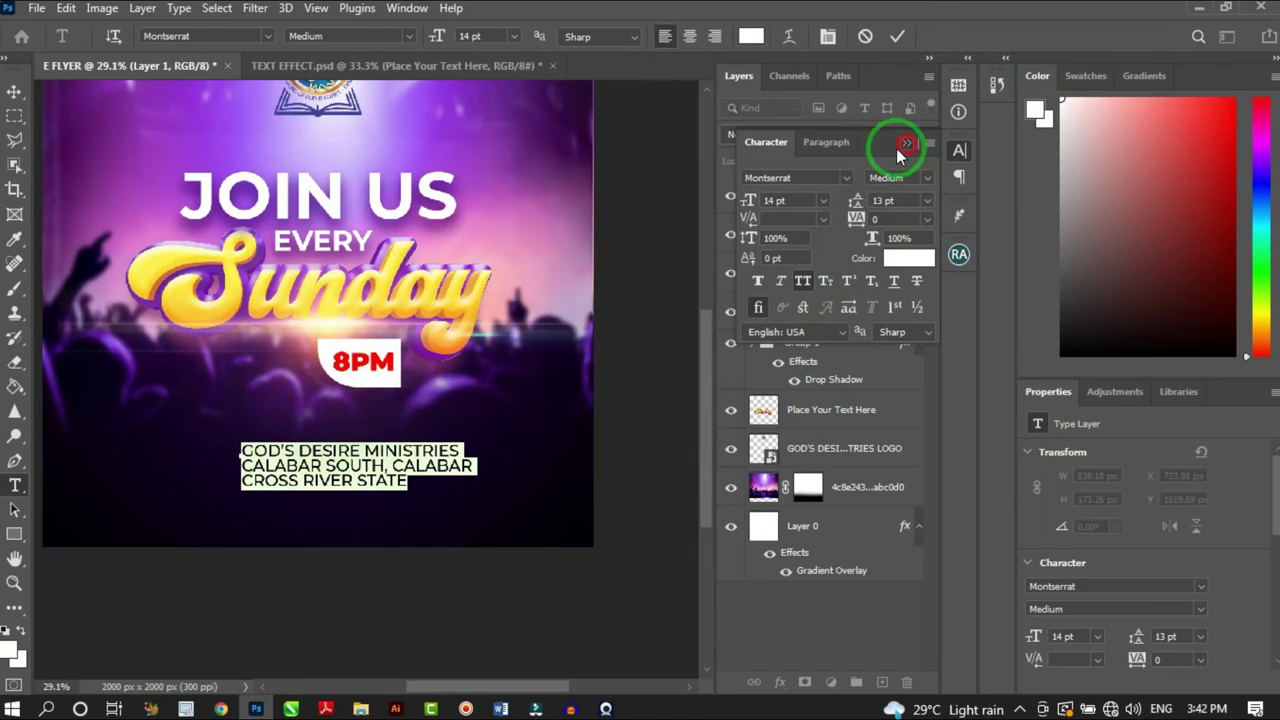
click(903, 145)
click(14, 91)
Set the GOD'S DESIRE MINISTRIES line to ExtraBold
scroll(348, 500, up, 1)
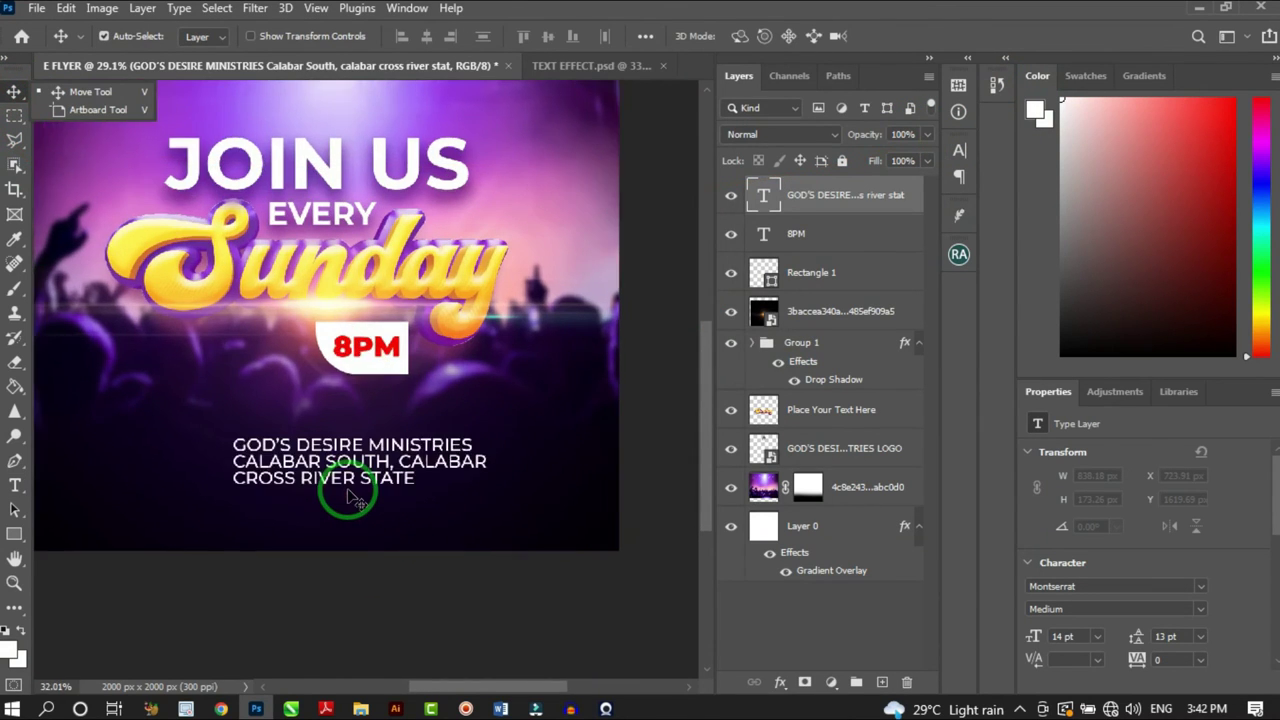
scroll(345, 495, up, 1)
scroll(449, 443, down, 3)
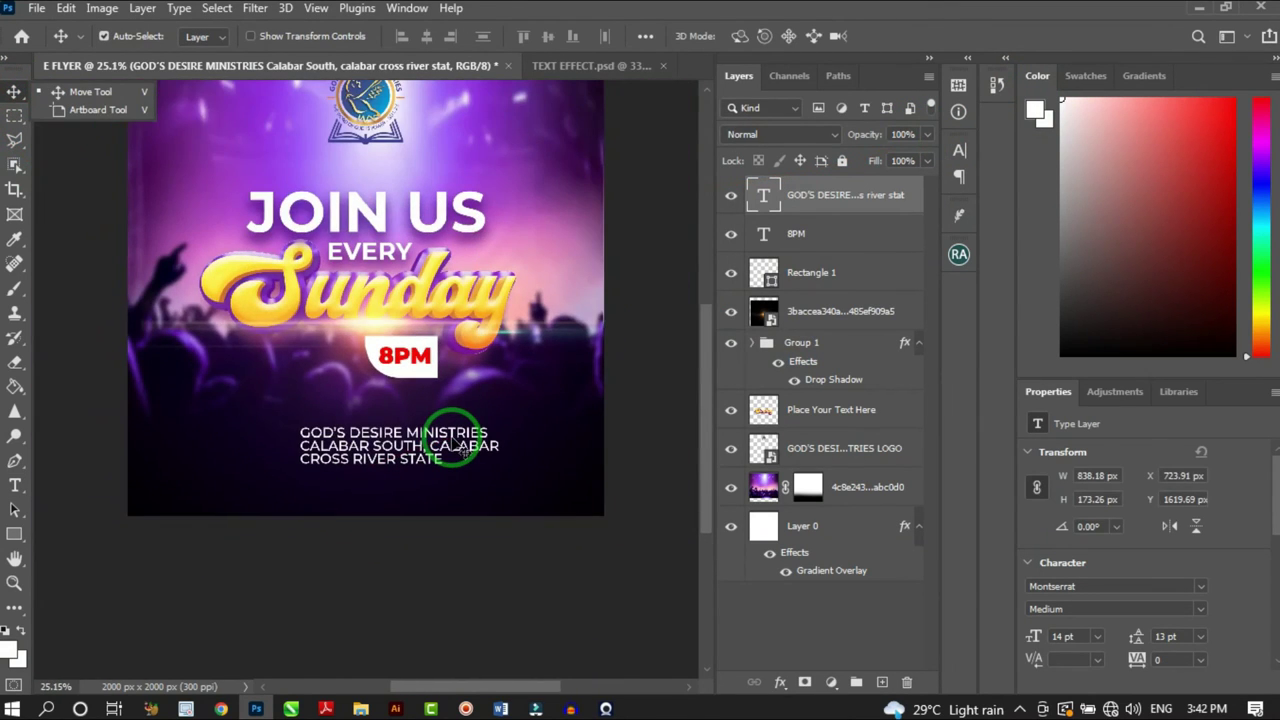
scroll(480, 455, up, 5)
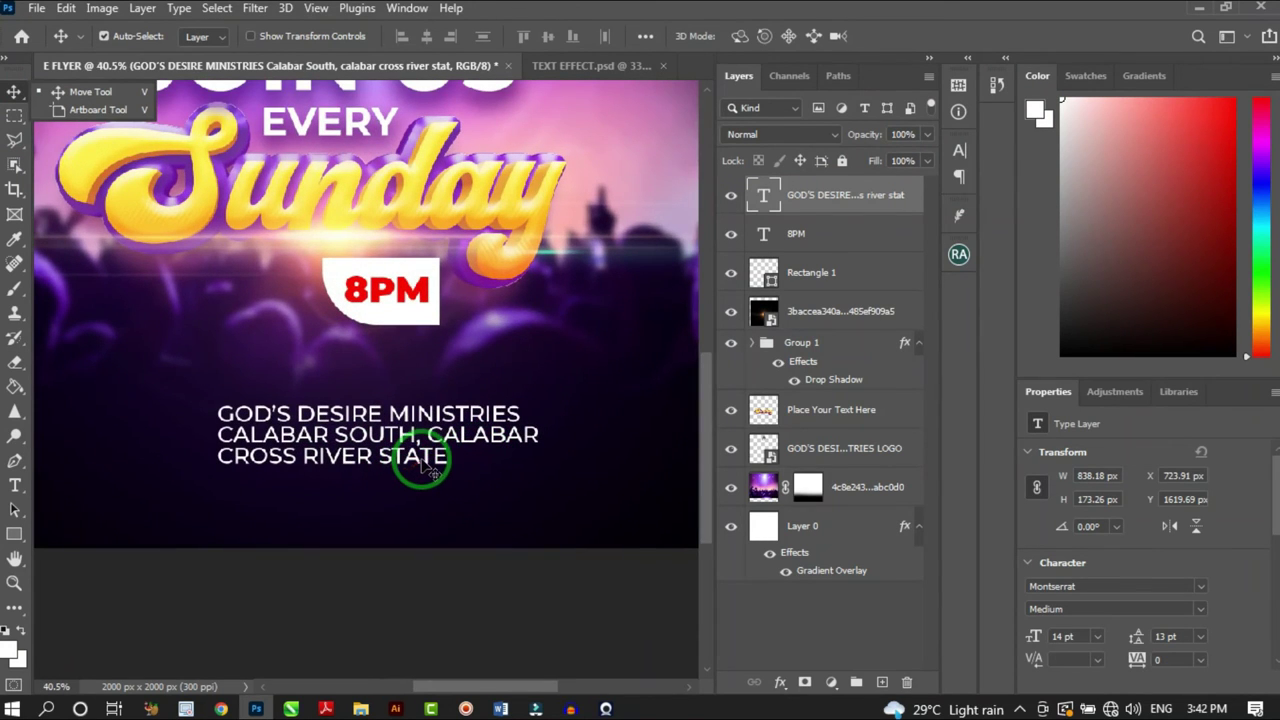
key(t)
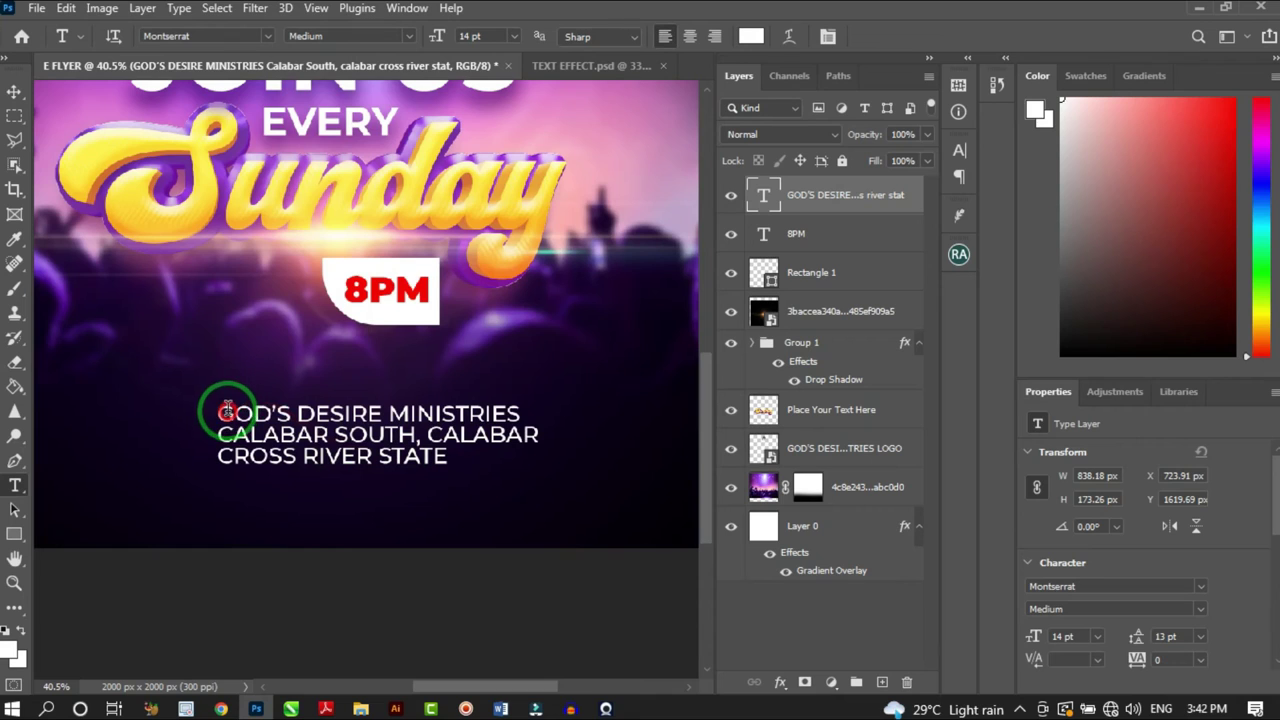
triple_click(222, 413)
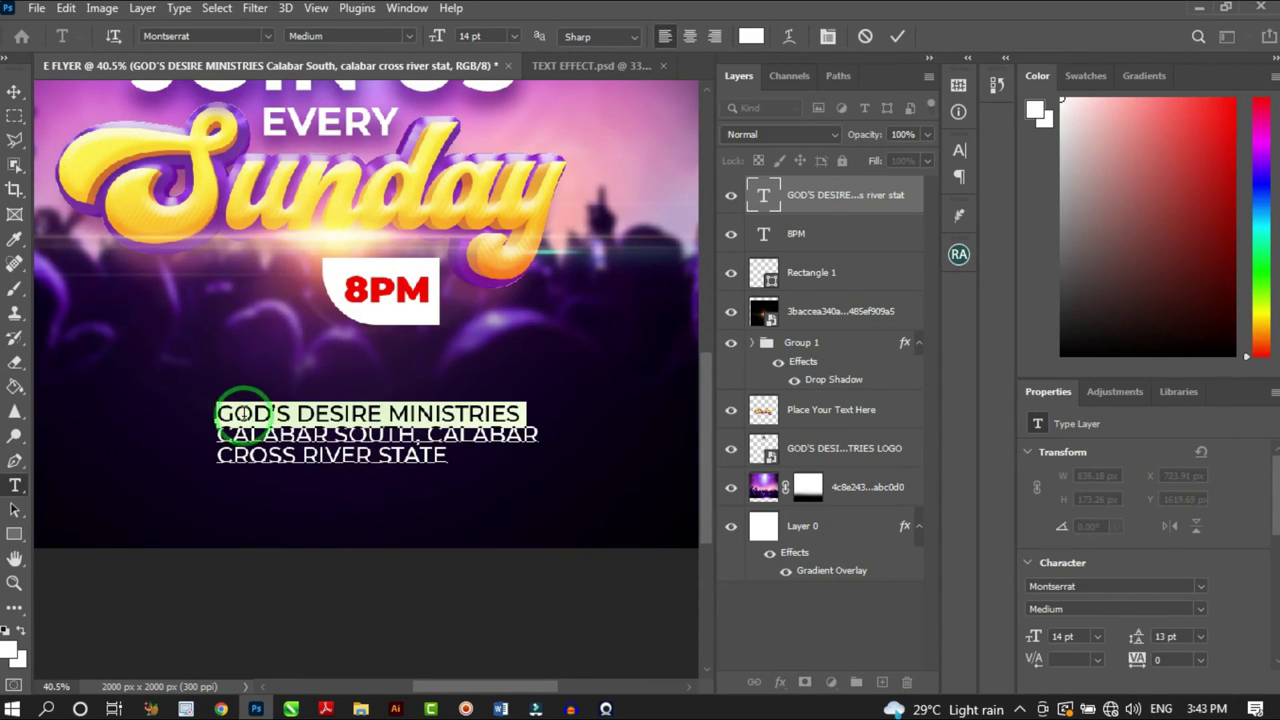
click(406, 37)
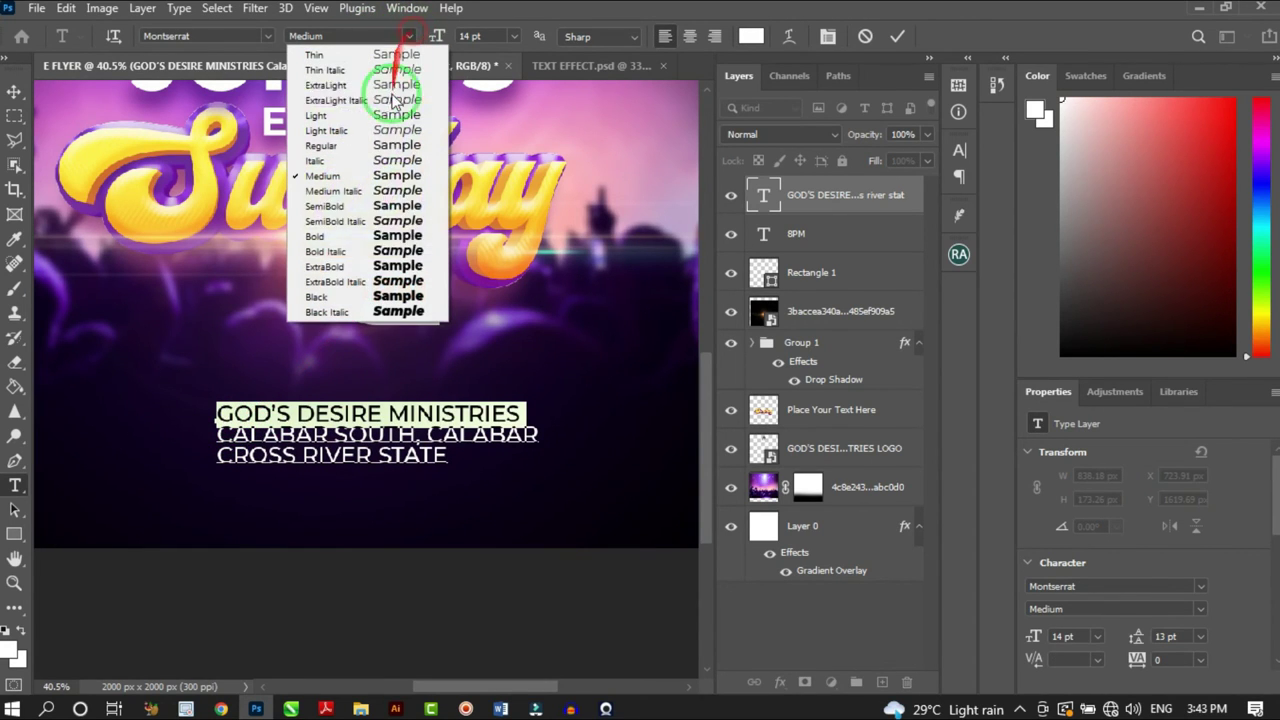
click(378, 265)
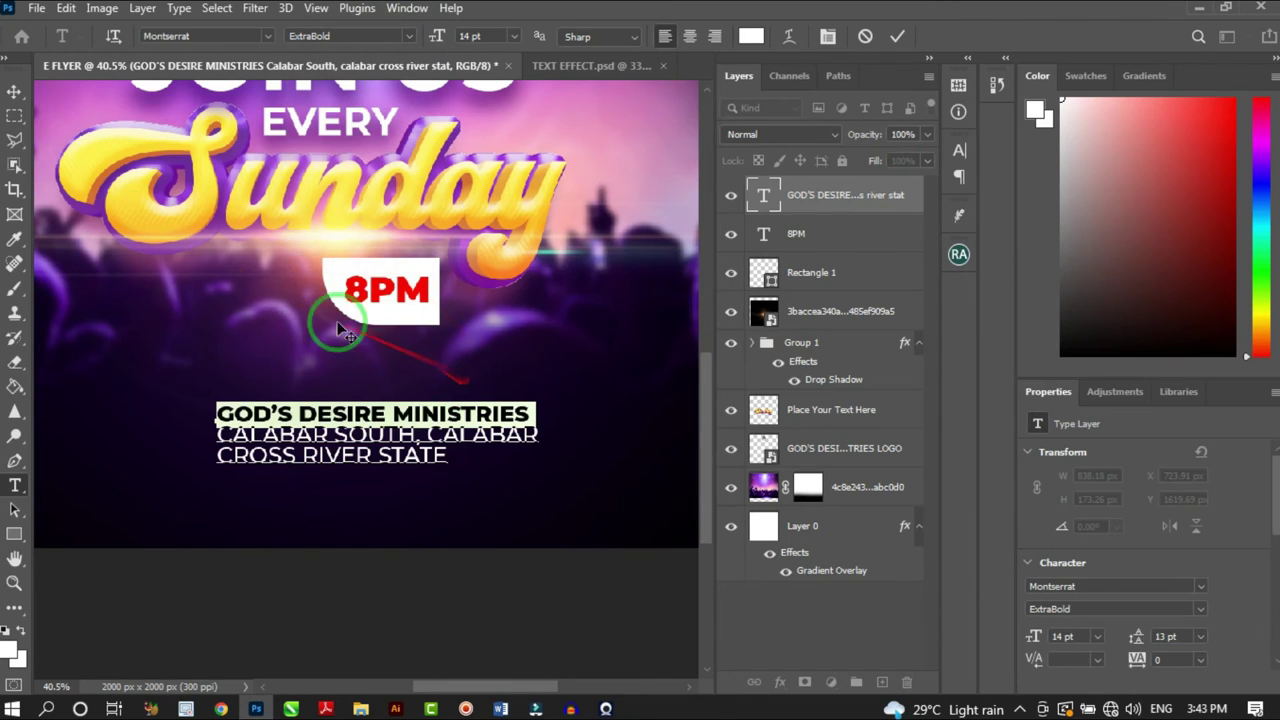
click(14, 91)
Move the address block slightly up and scale it down to about 78%
scroll(486, 443, down, 3)
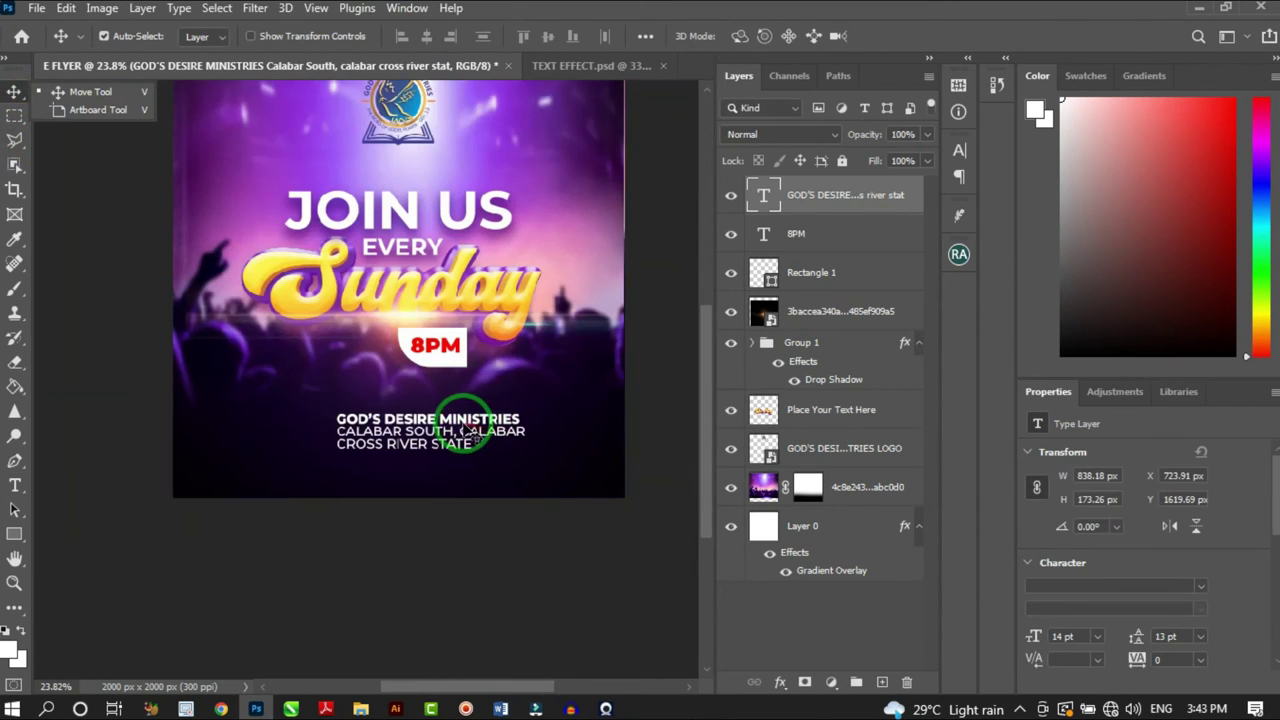
mouse_move(460, 423)
mouse_down()
mouse_move(444, 407)
mouse_move(462, 408)
mouse_up()
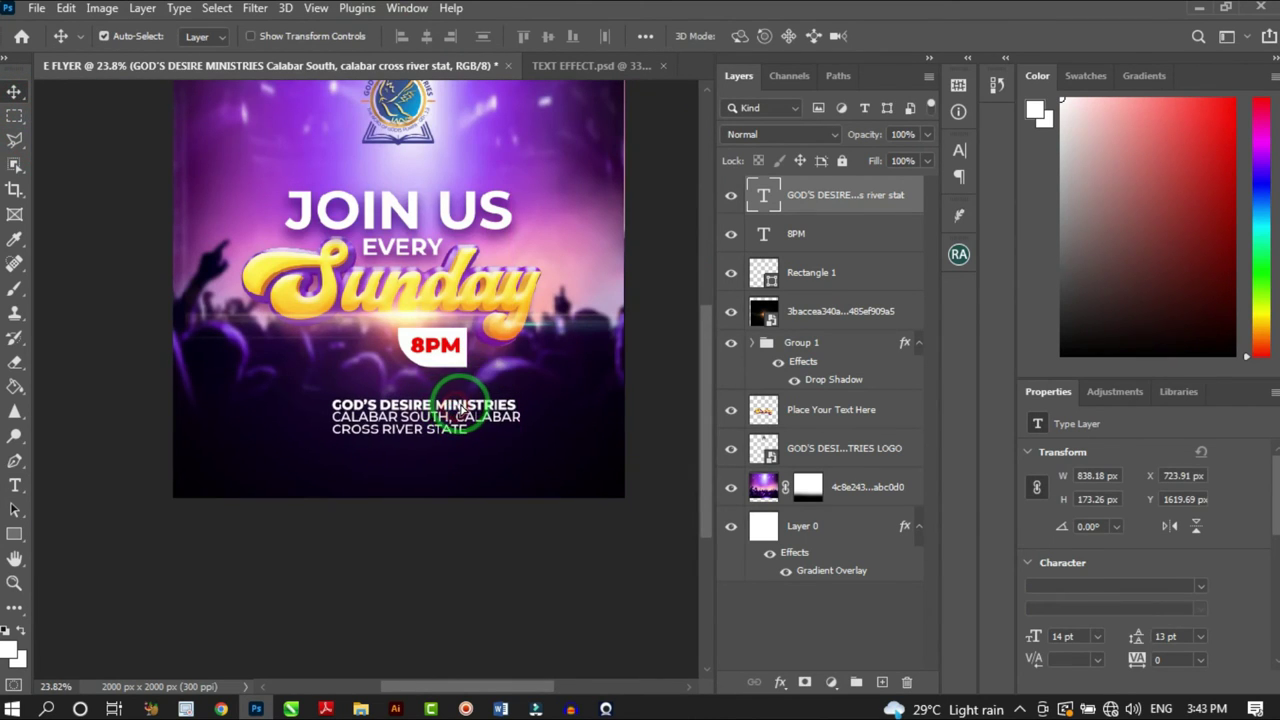
key(ctrl+t)
drag(520, 449, 448, 414)
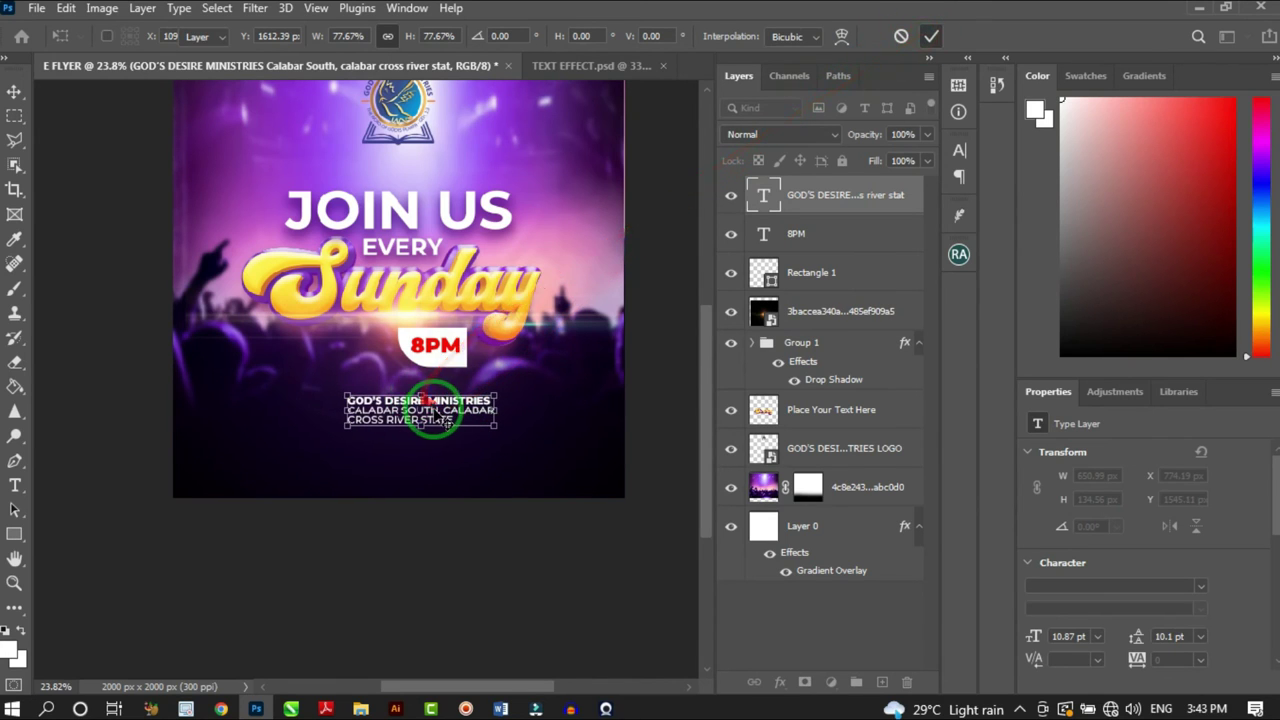
key(Return)
scroll(425, 485, down, 1)
scroll(450, 322, up, 2)
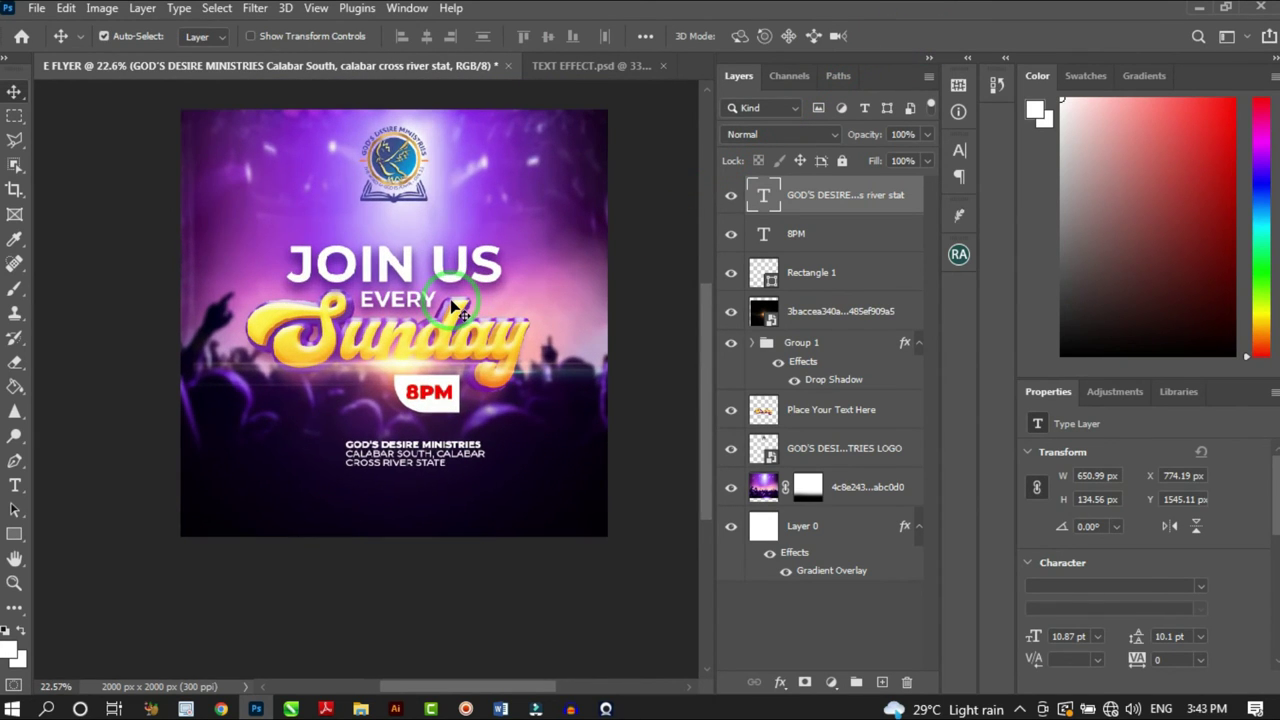
scroll(455, 315, down, 1)
scroll(455, 315, up, 1)
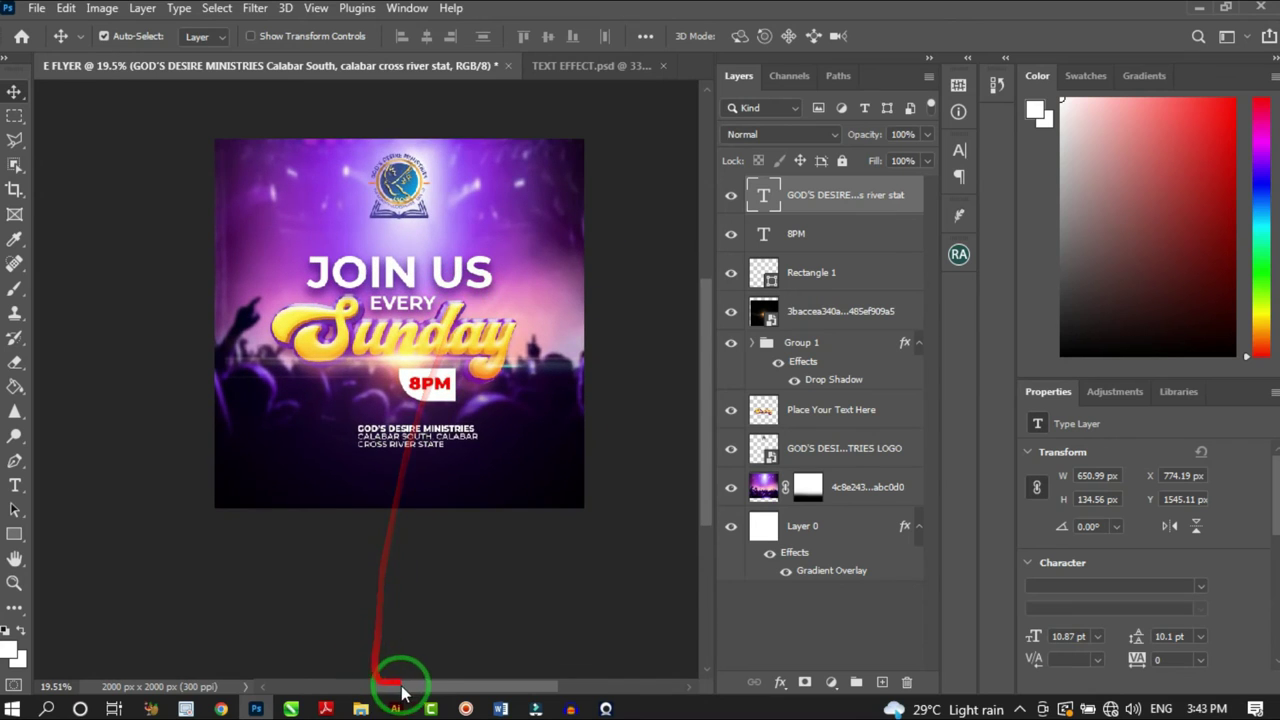
Browse File Explorer to Local Disk (C:) > FILES > COPY > ORNAMENTALS
click(361, 708)
click(584, 384)
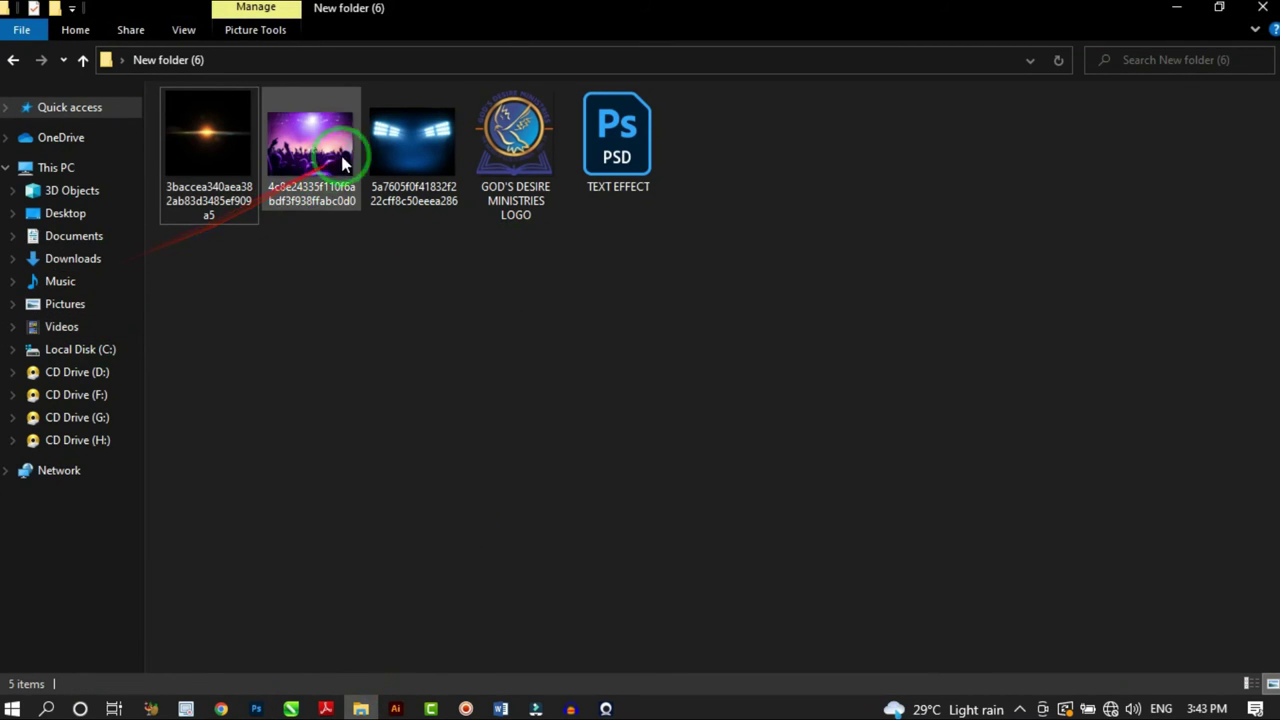
click(88, 350)
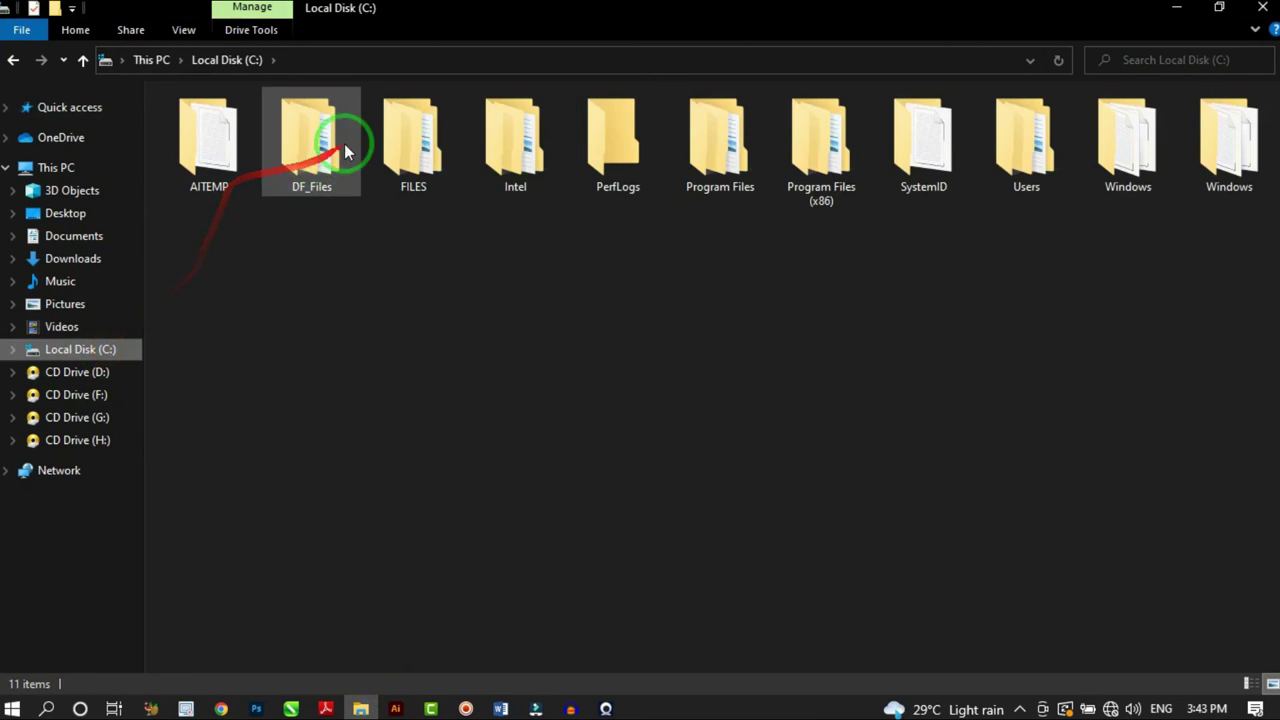
click(403, 140)
double_click(206, 148)
double_click(316, 273)
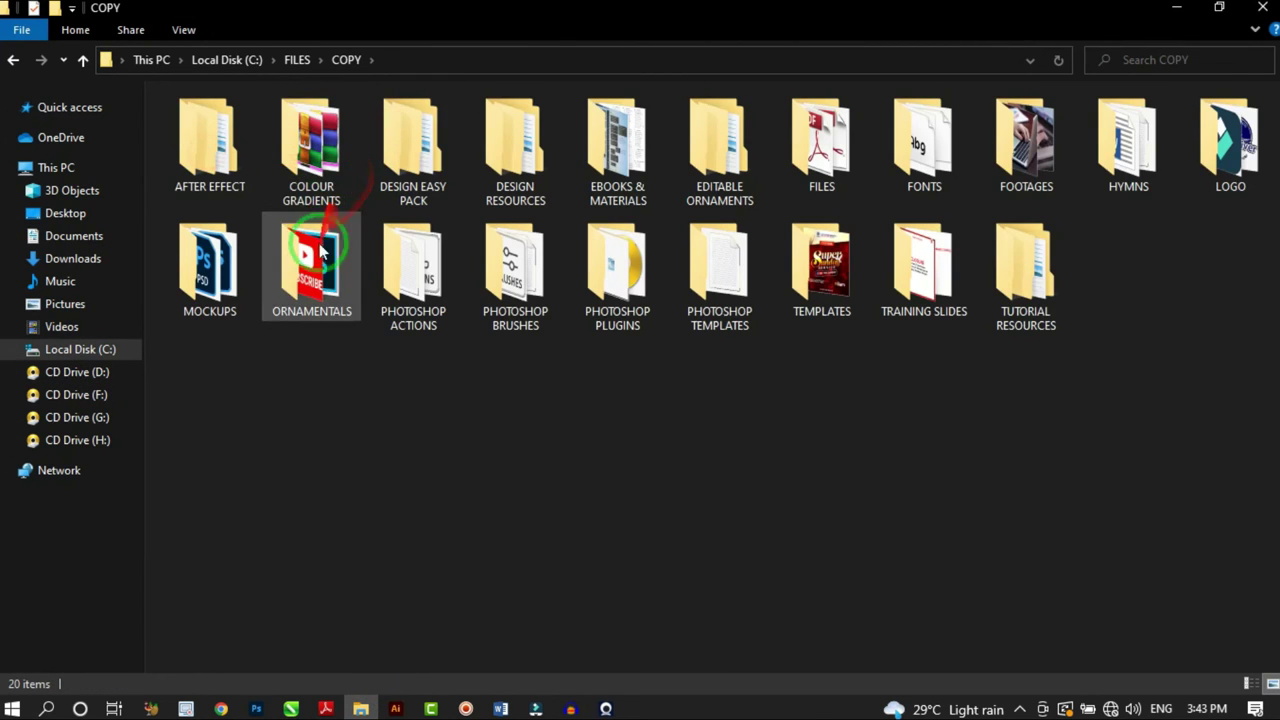
scroll(880, 440, down, 10)
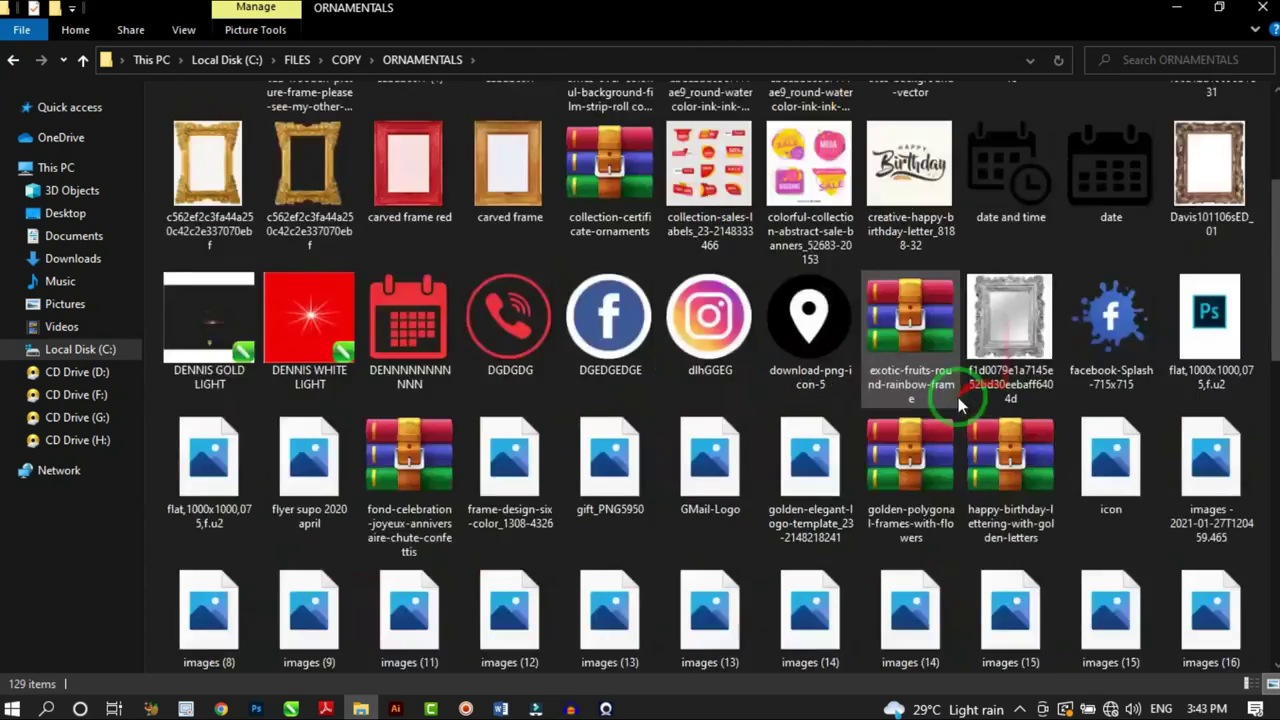
Drag the location-pin image into the flyer and shrink it beside the address
drag(508, 268, 327, 517)
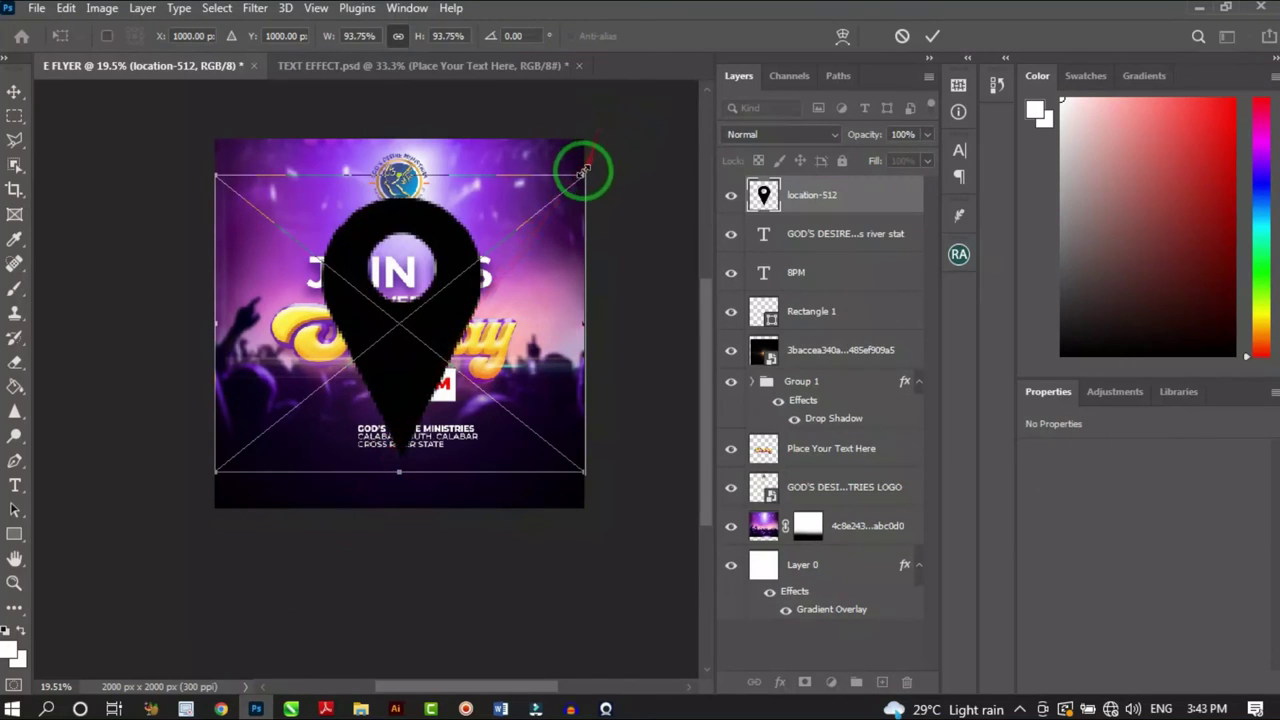
drag(586, 168, 333, 440)
scroll(354, 462, up, 3)
click(932, 36)
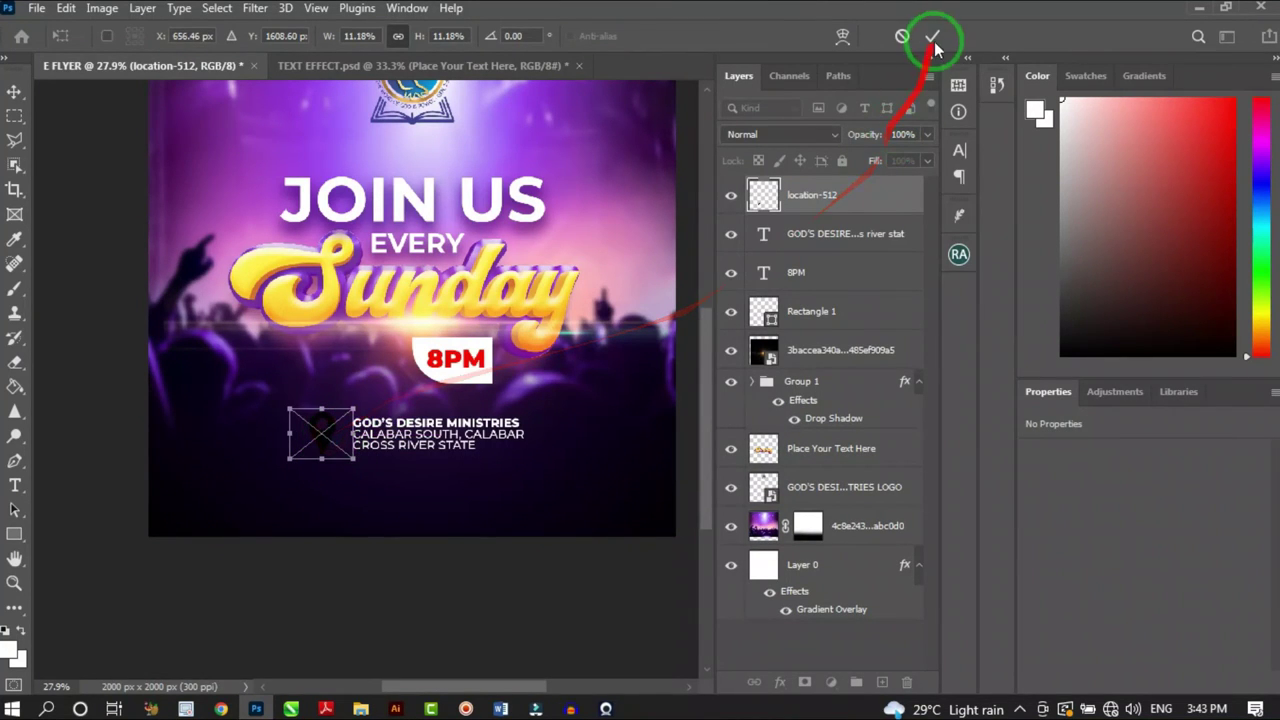
Give the pin a Color Overlay in the orange (f9a01c) sampled from the Sunday lettering
click(780, 682)
click(818, 616)
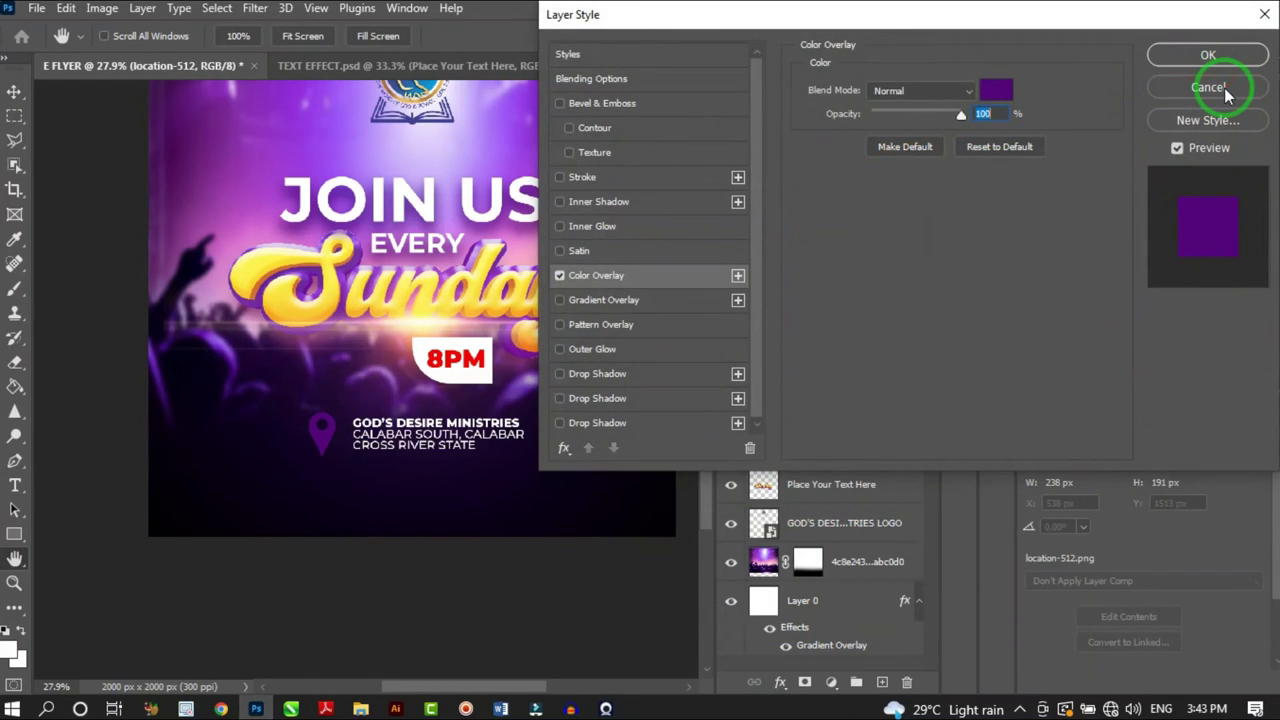
click(1208, 87)
scroll(350, 462, up, 3)
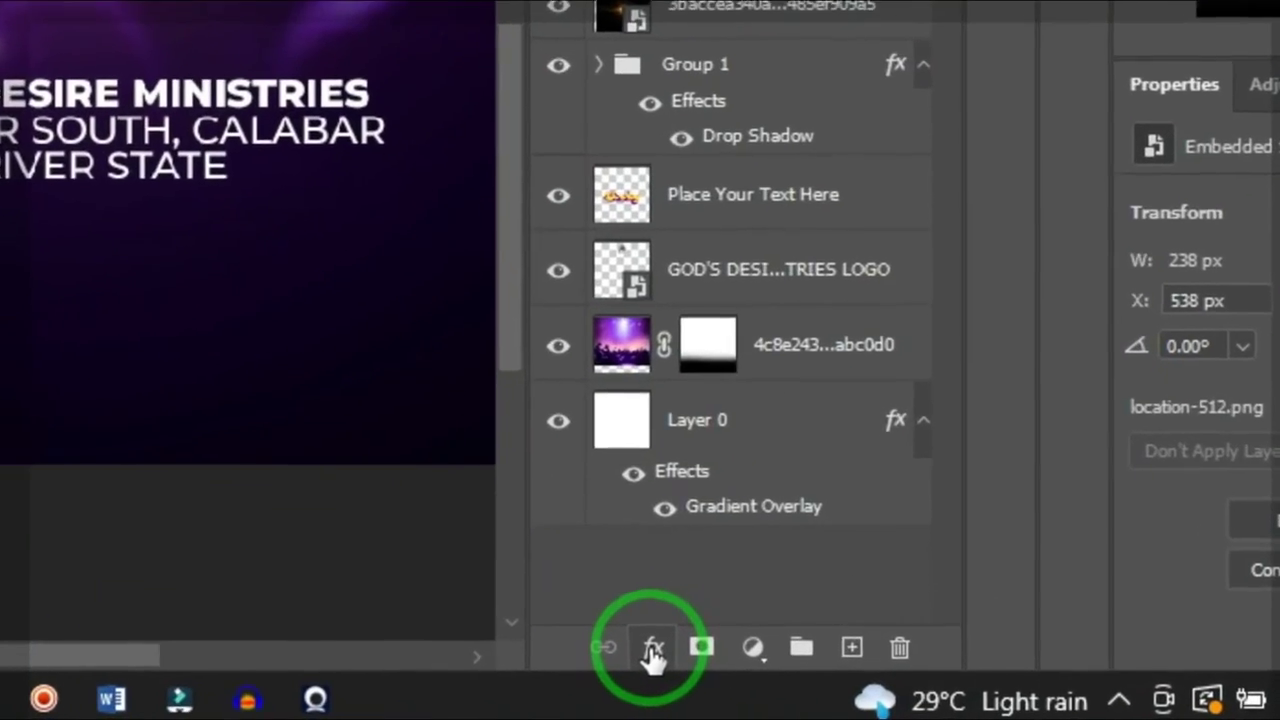
click(779, 683)
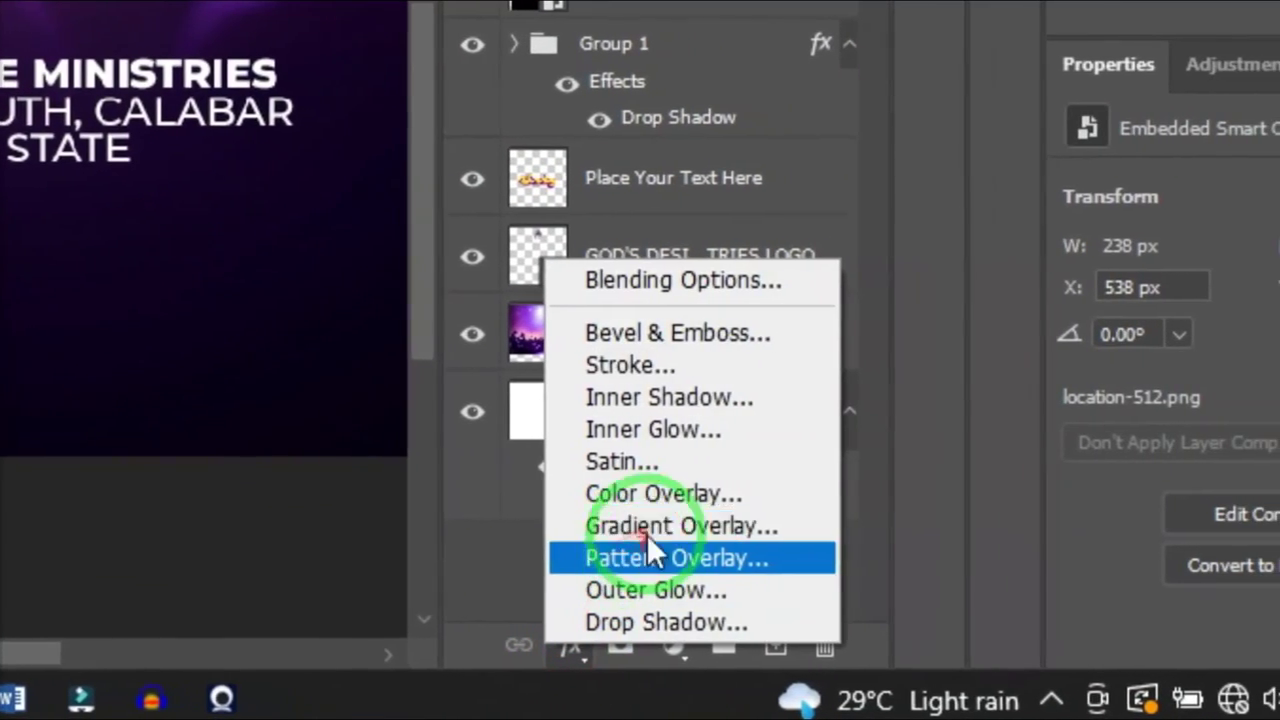
click(647, 530)
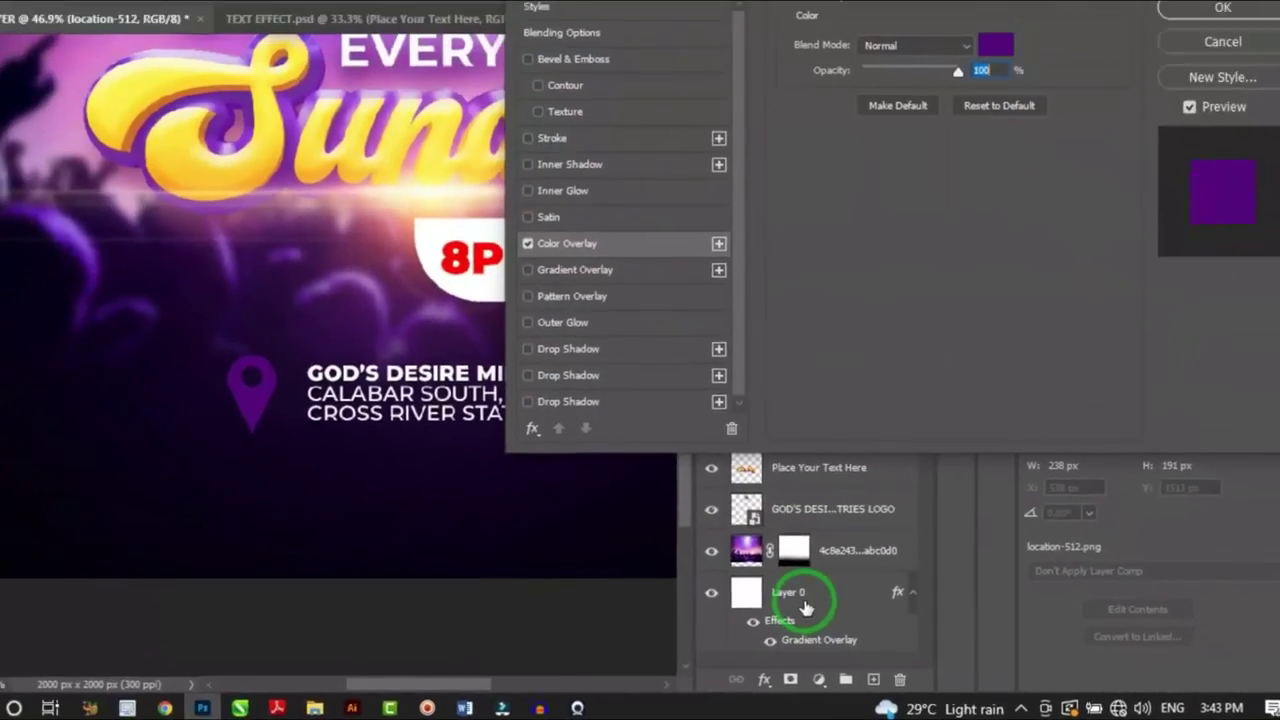
click(995, 45)
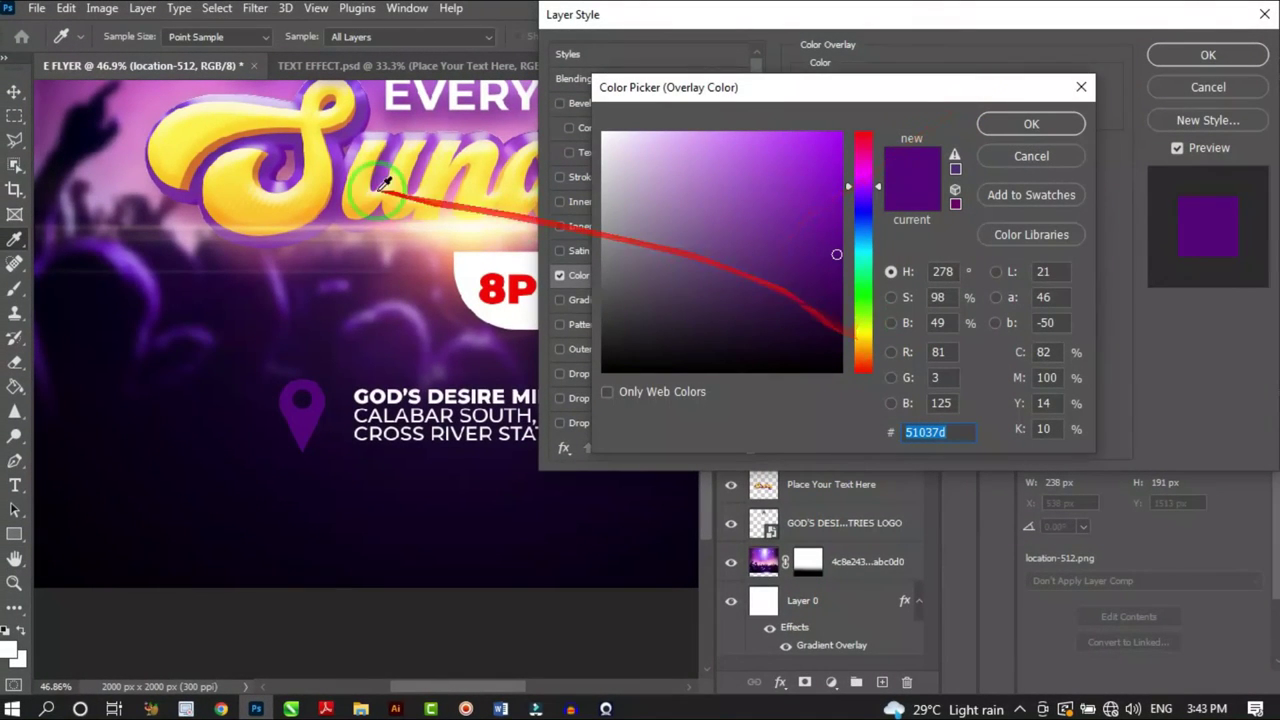
click(307, 140)
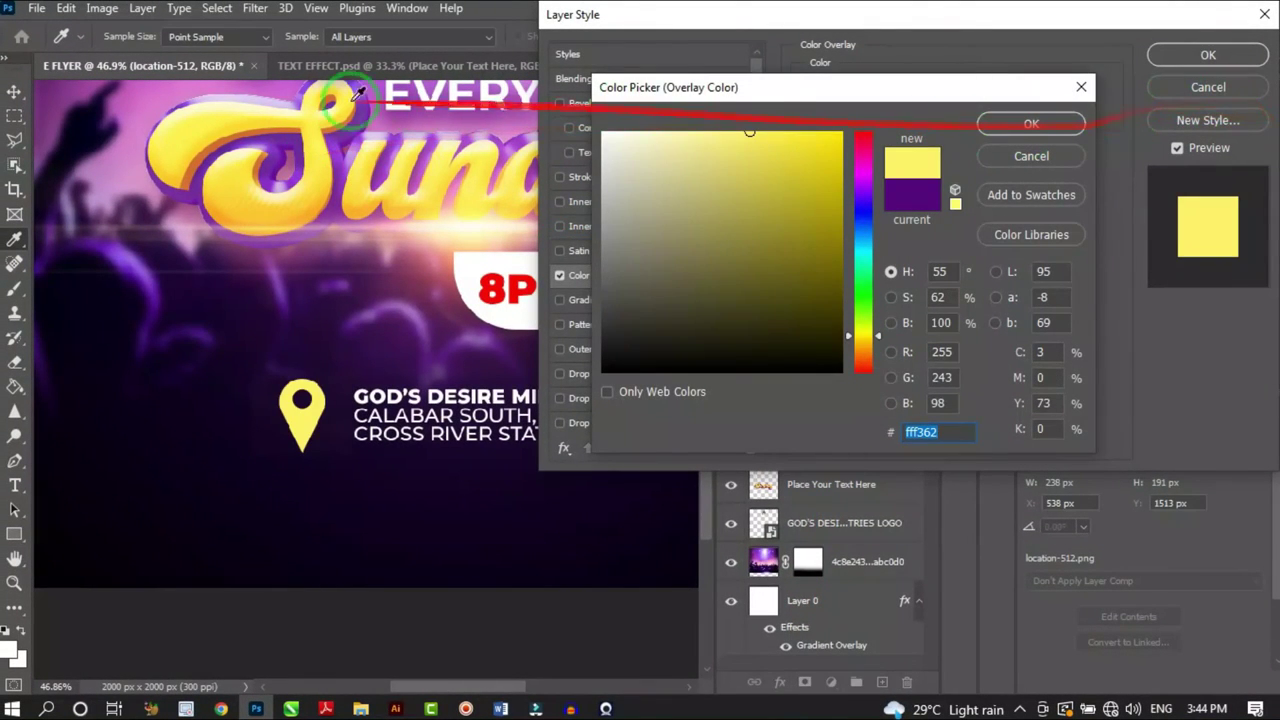
click(227, 211)
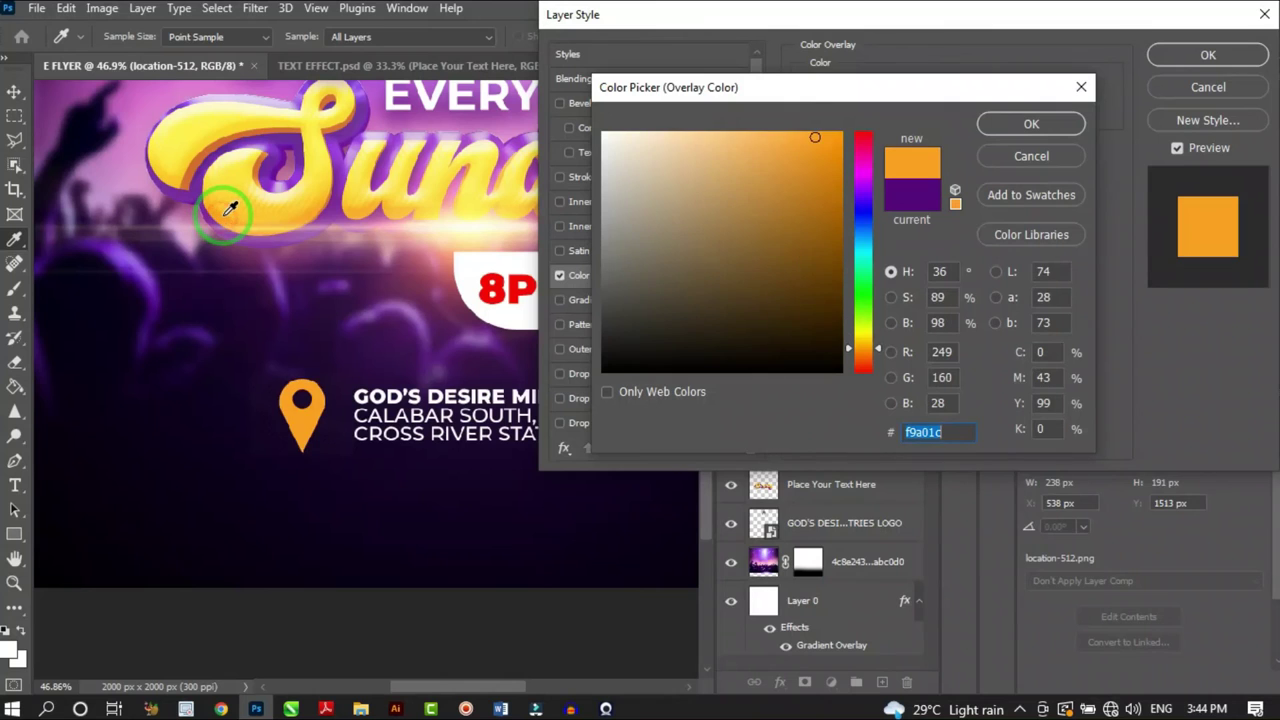
click(1031, 123)
click(1208, 55)
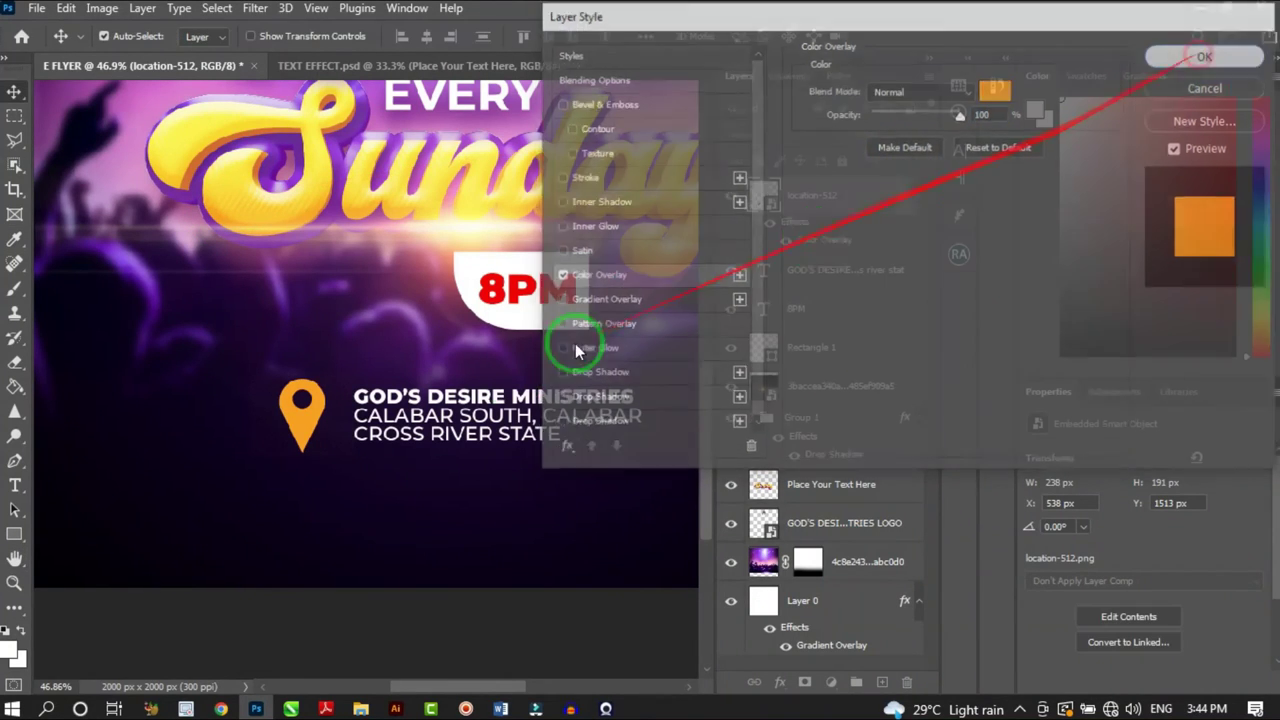
Nudge the pin about 37 px right and add the address text to the selection
scroll(308, 430, up, 2)
drag(298, 431, 322, 432)
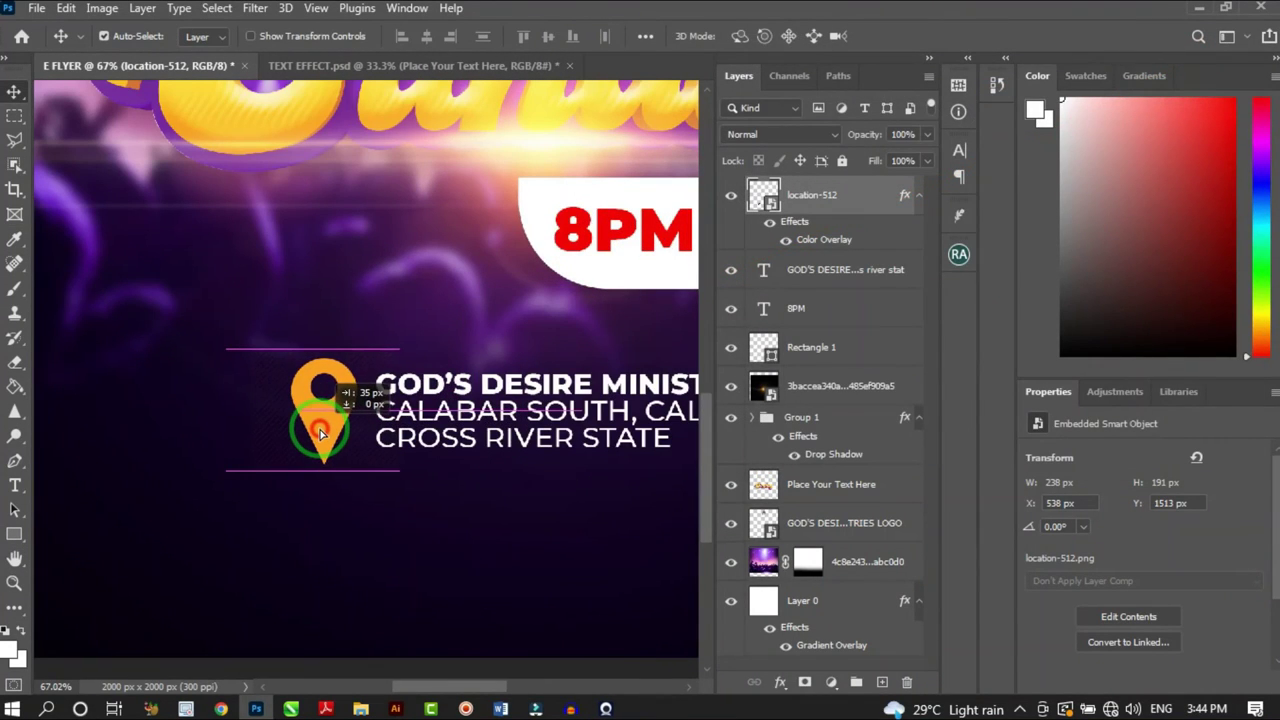
scroll(322, 432, down, 6)
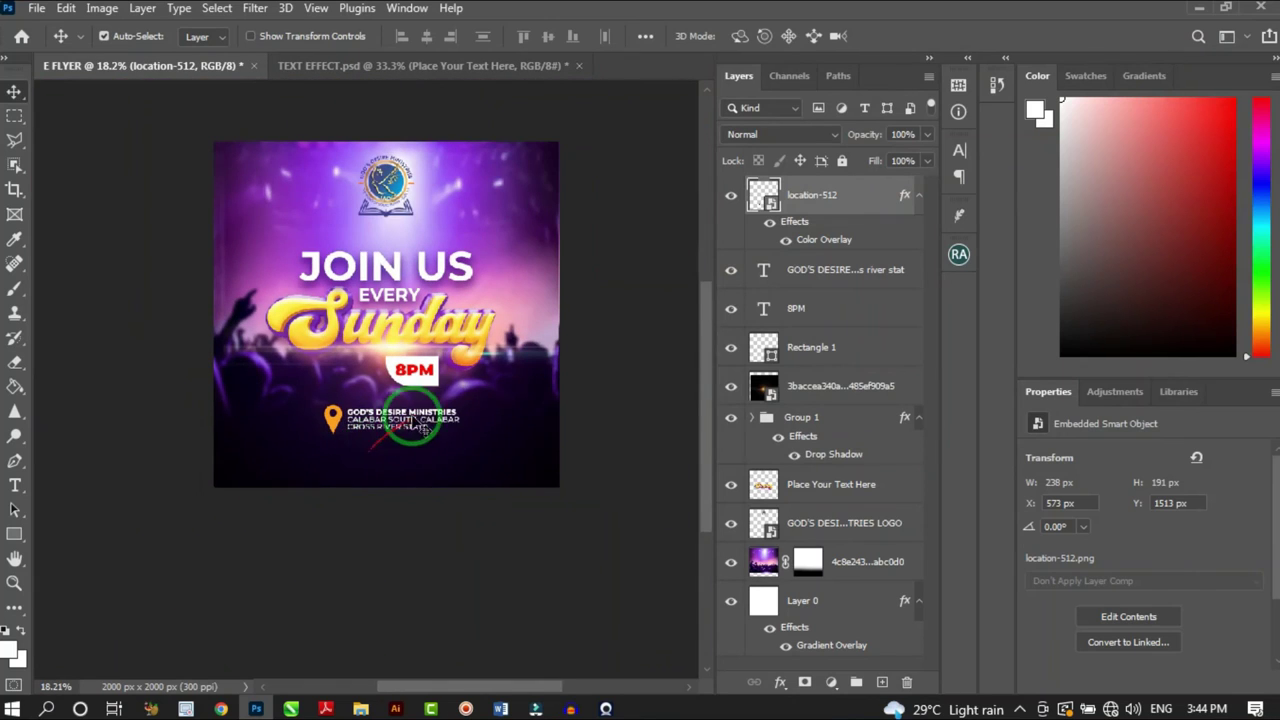
shift+click(826, 270)
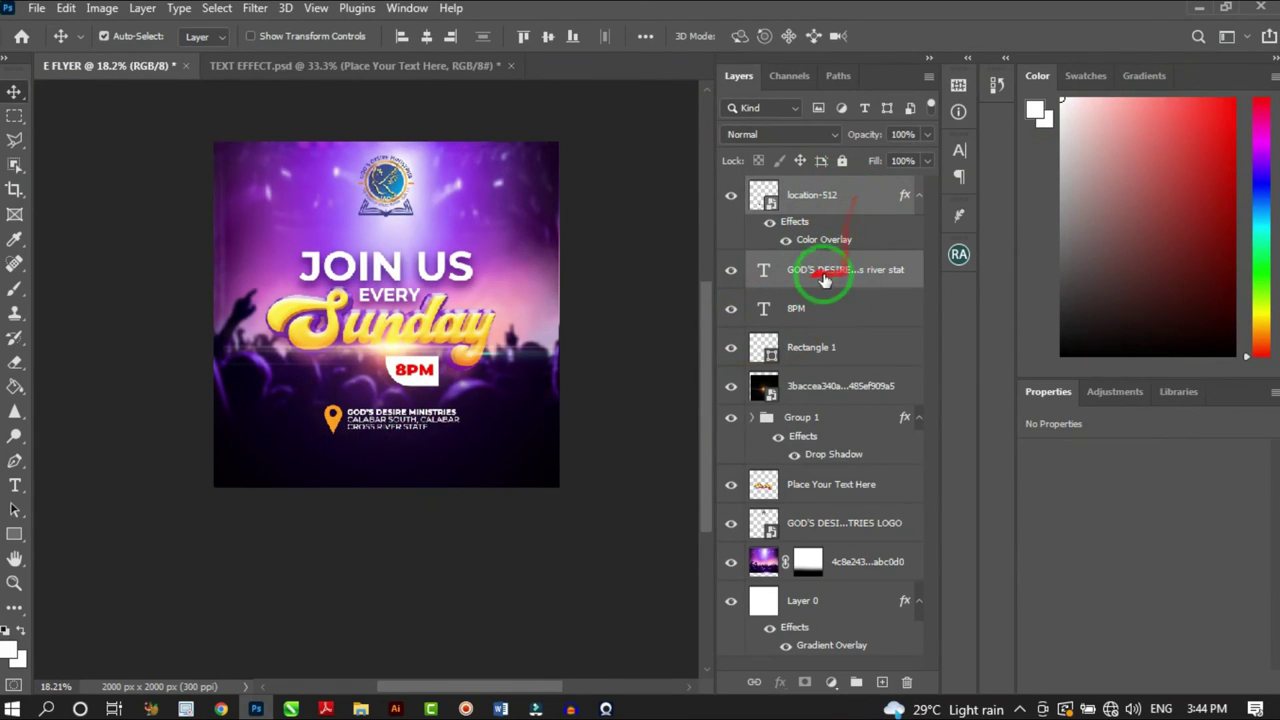
Move the pin and address together below the 8PM badge, then select just the address layer
scroll(426, 470, up, 4)
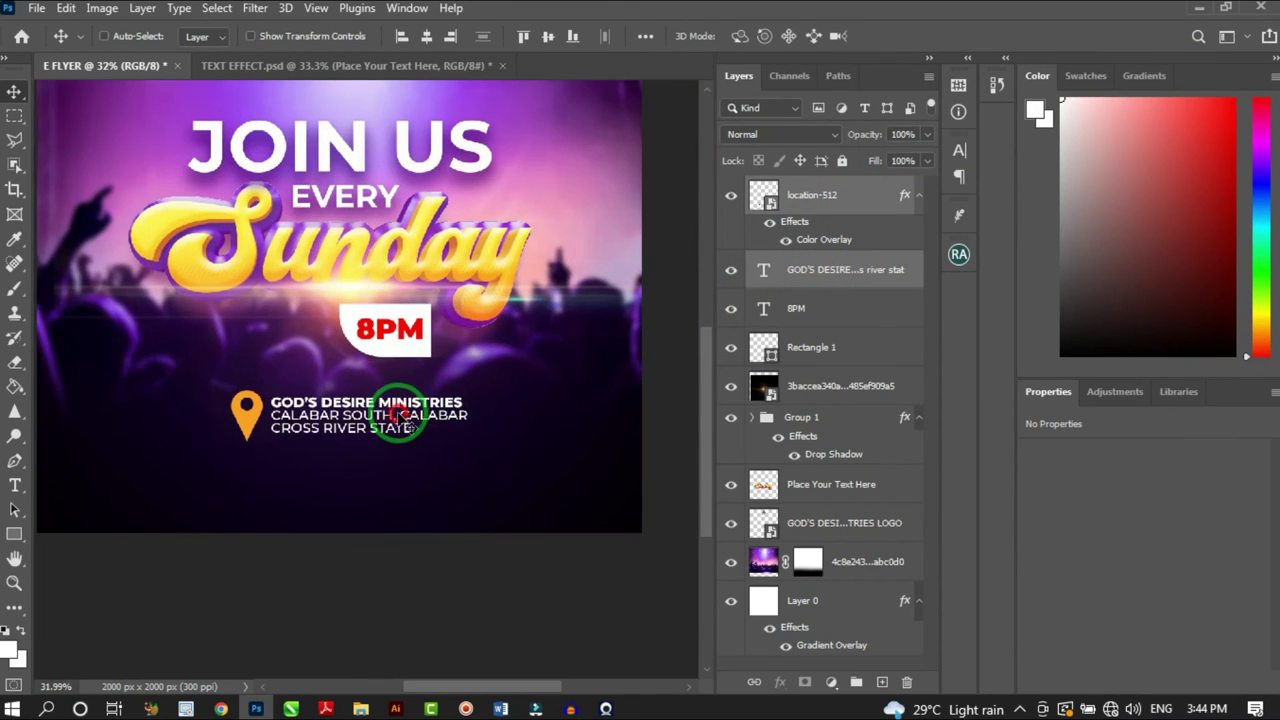
mouse_move(408, 421)
mouse_down()
mouse_move(383, 420)
mouse_move(430, 416)
mouse_up()
scroll(432, 392, down, 4)
scroll(455, 388, right, 1)
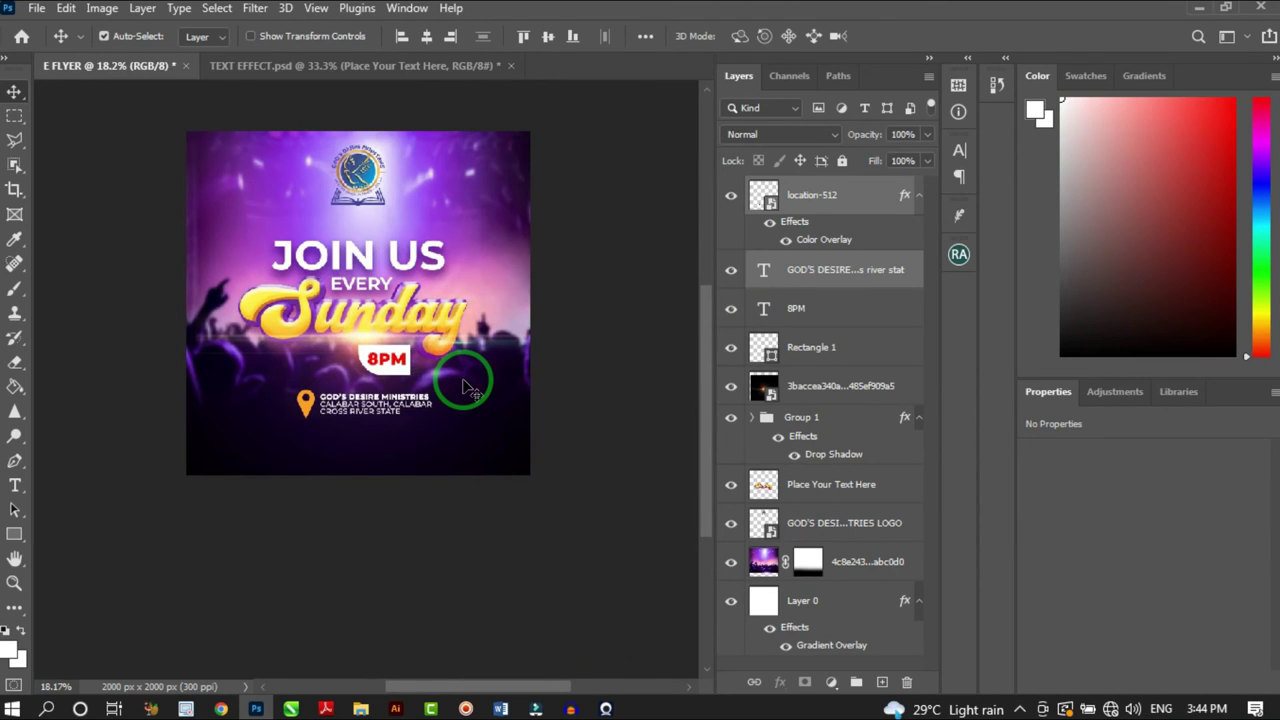
scroll(440, 415, up, 2)
scroll(428, 425, down, 2)
scroll(425, 420, up, 4)
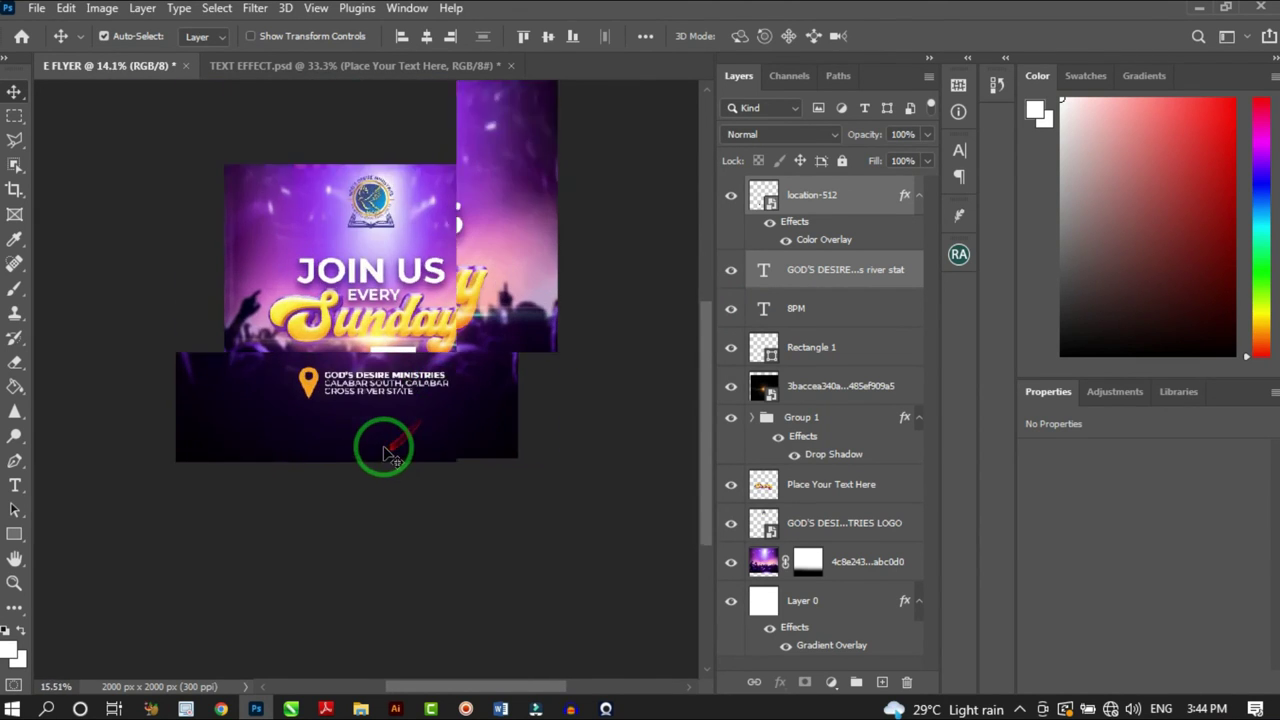
click(828, 274)
click(827, 270)
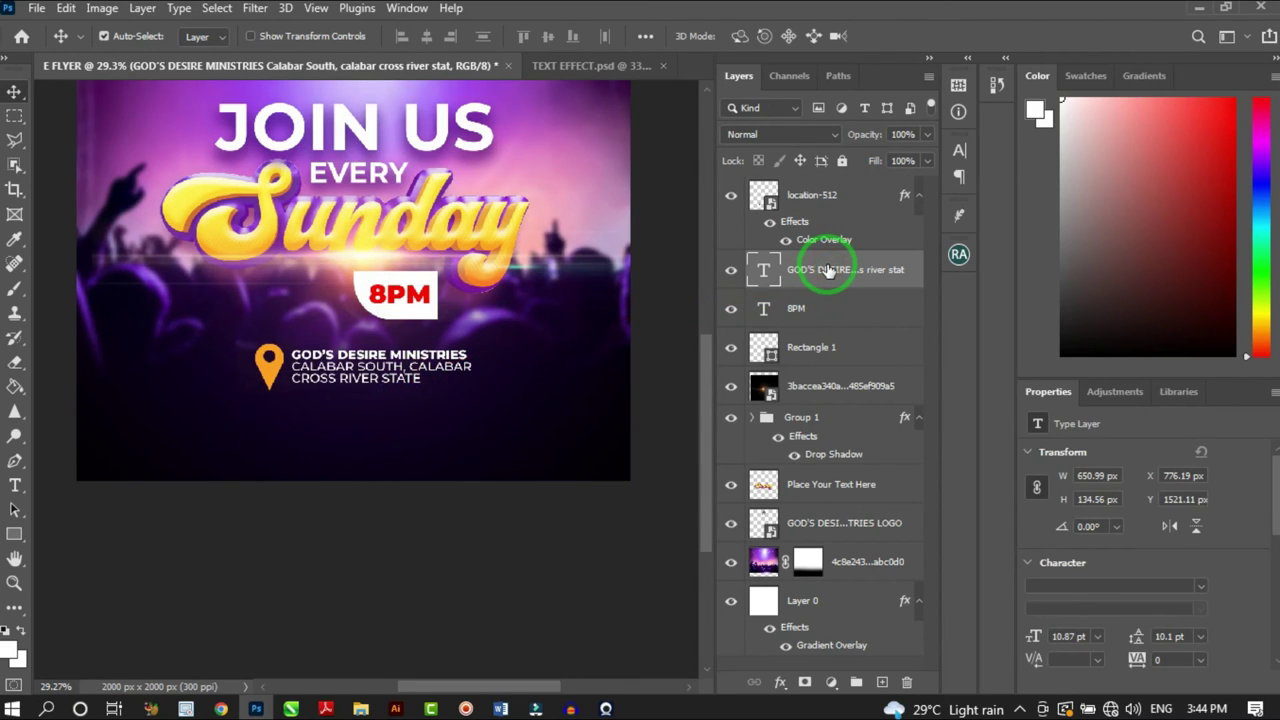
Duplicate the address text, drop the copy below it, and retype it as COME LET'S WORSHIP OUR KING
key(ctrl+j)
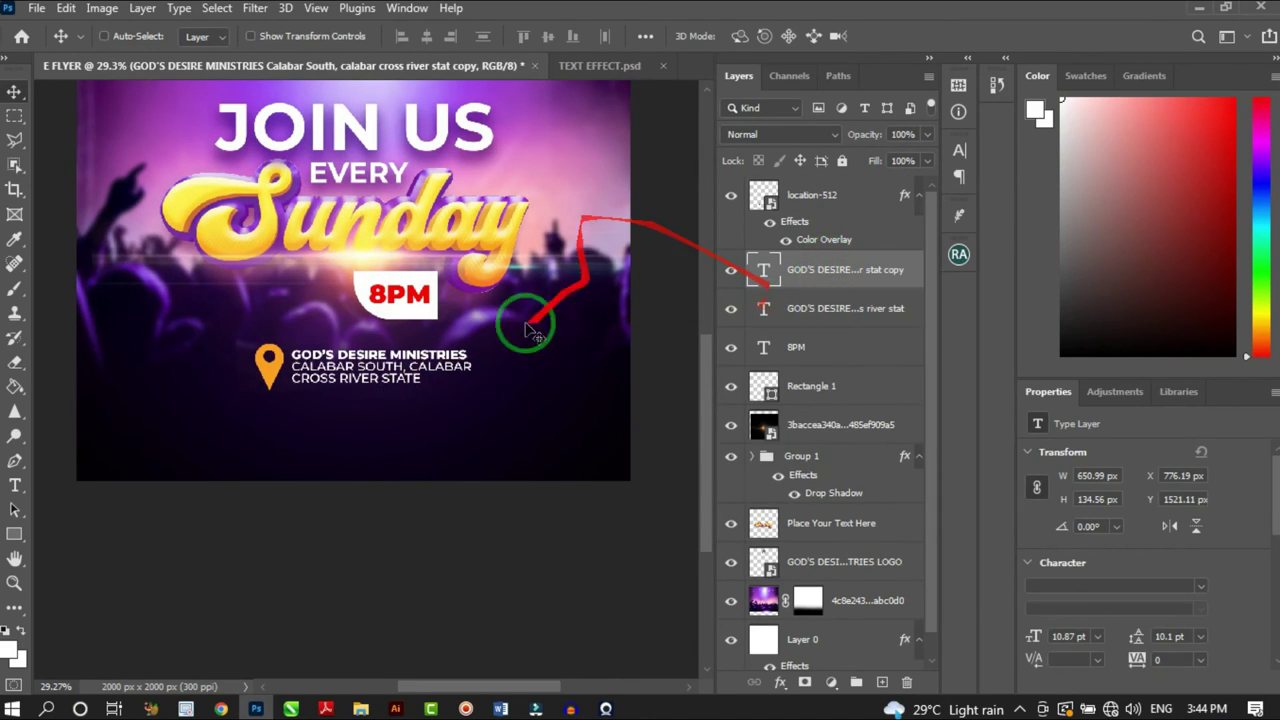
scroll(357, 460, up, 2)
drag(368, 356, 365, 401)
double_click(365, 401)
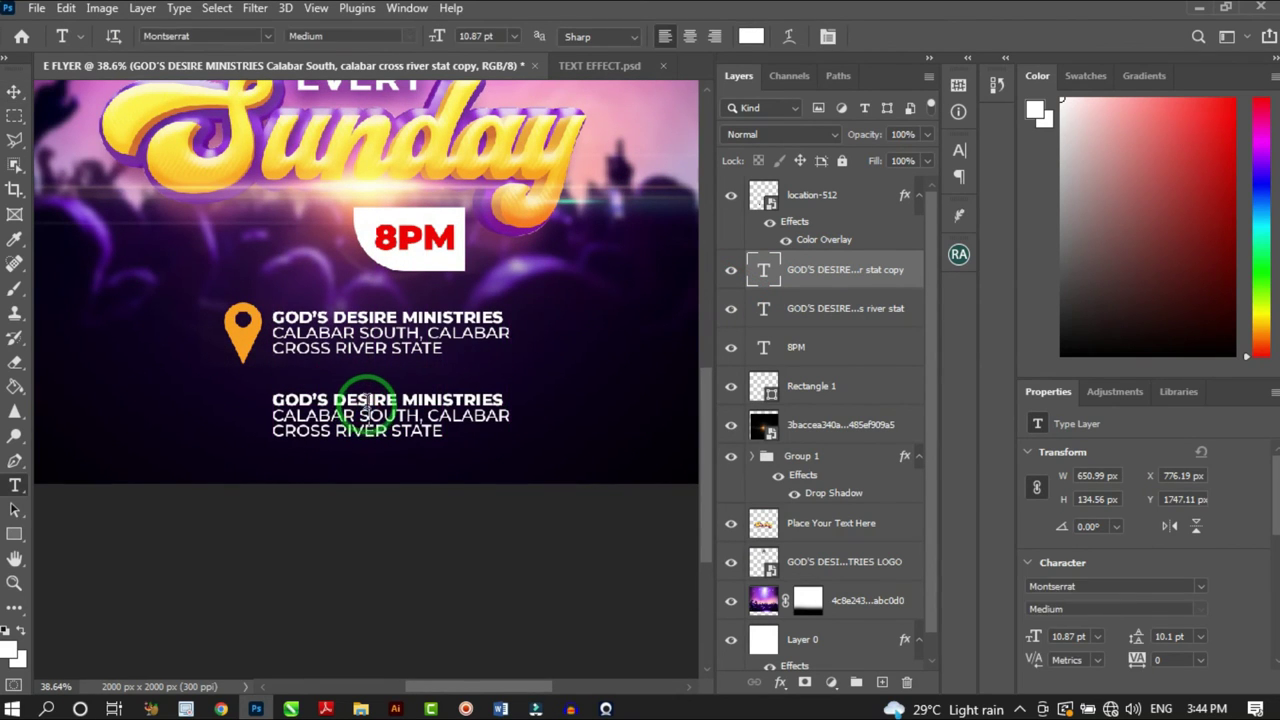
key(ctrl+a)
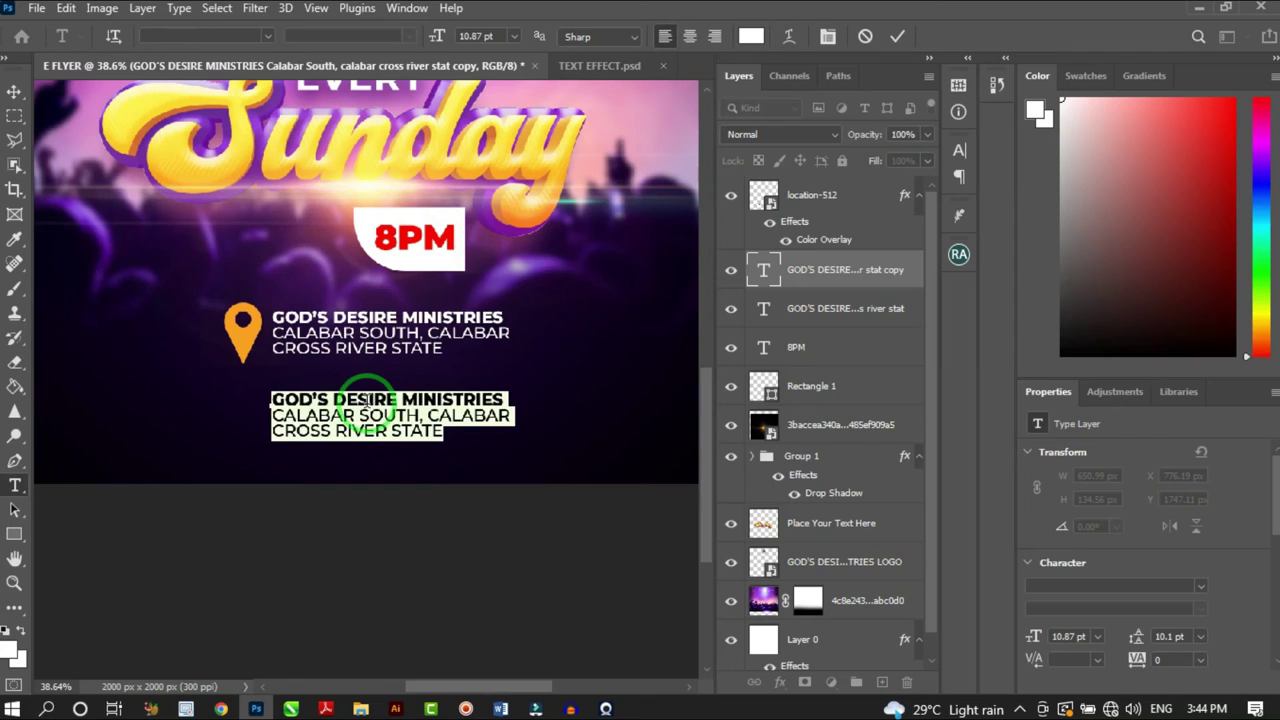
text(COME LET'S WORSHIP OUR KING)
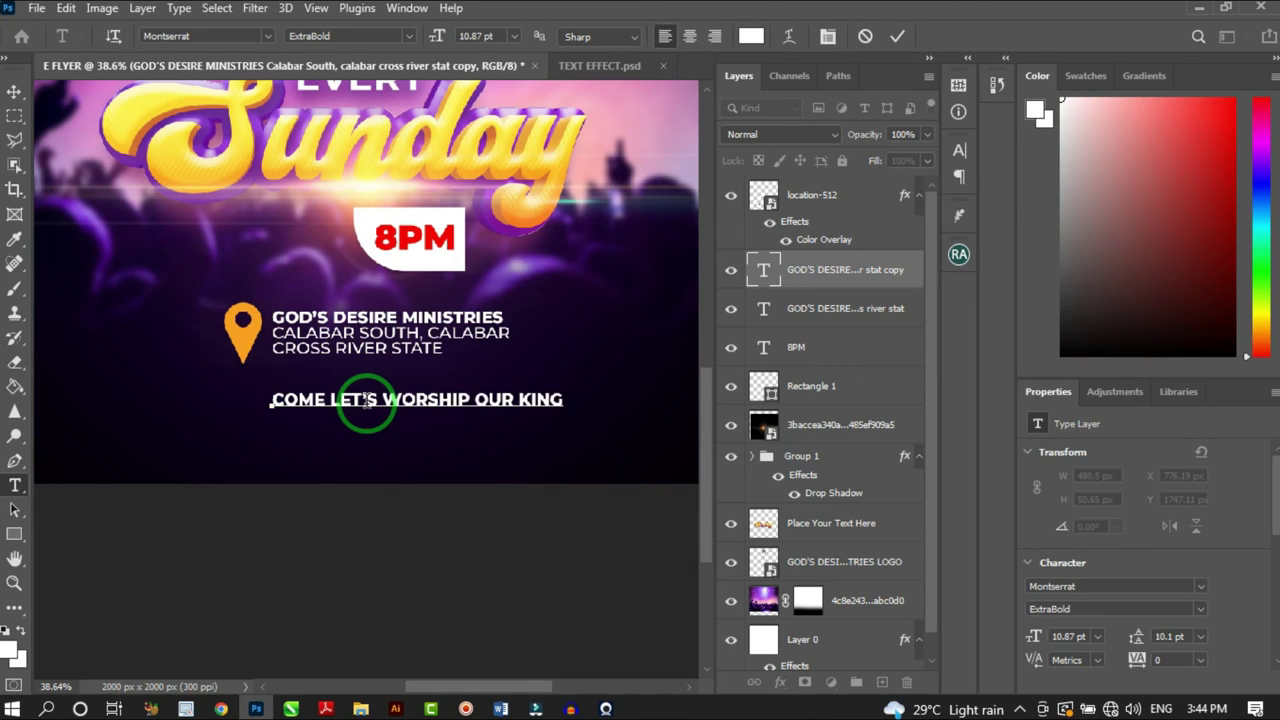
key(ctrl+a)
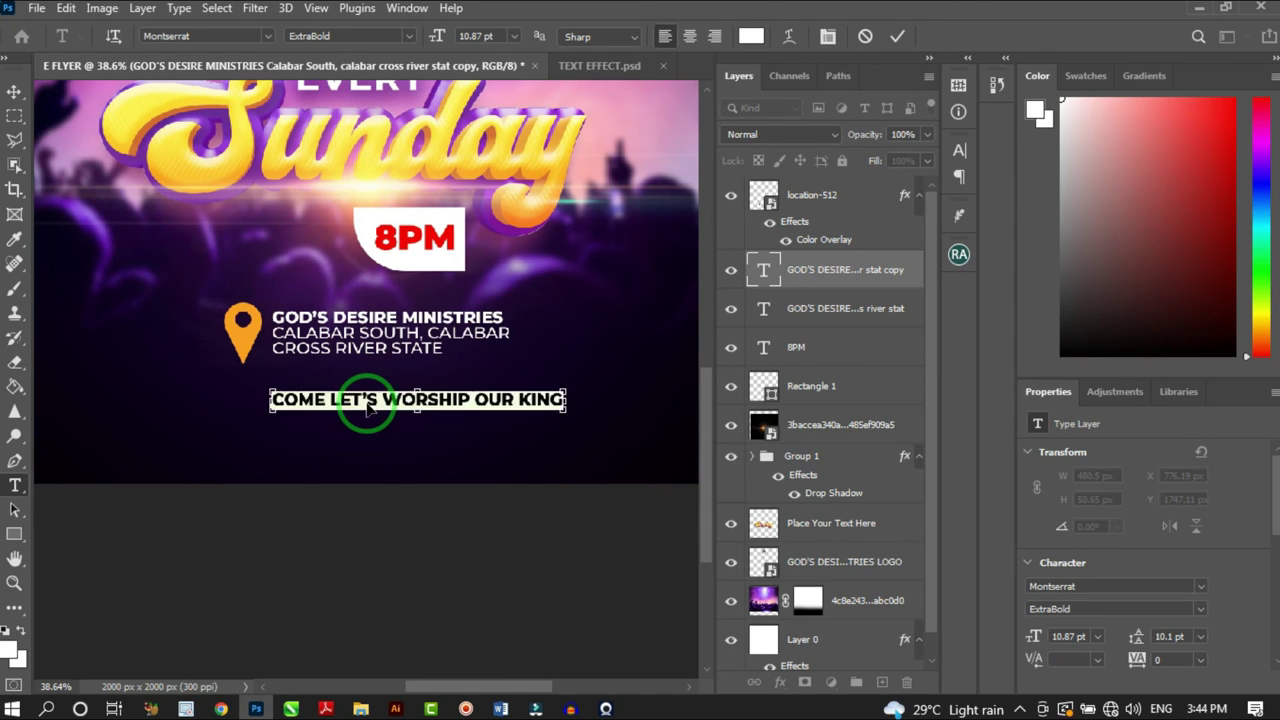
Set the worship line's tracking to 620 in the Character panel
click(828, 36)
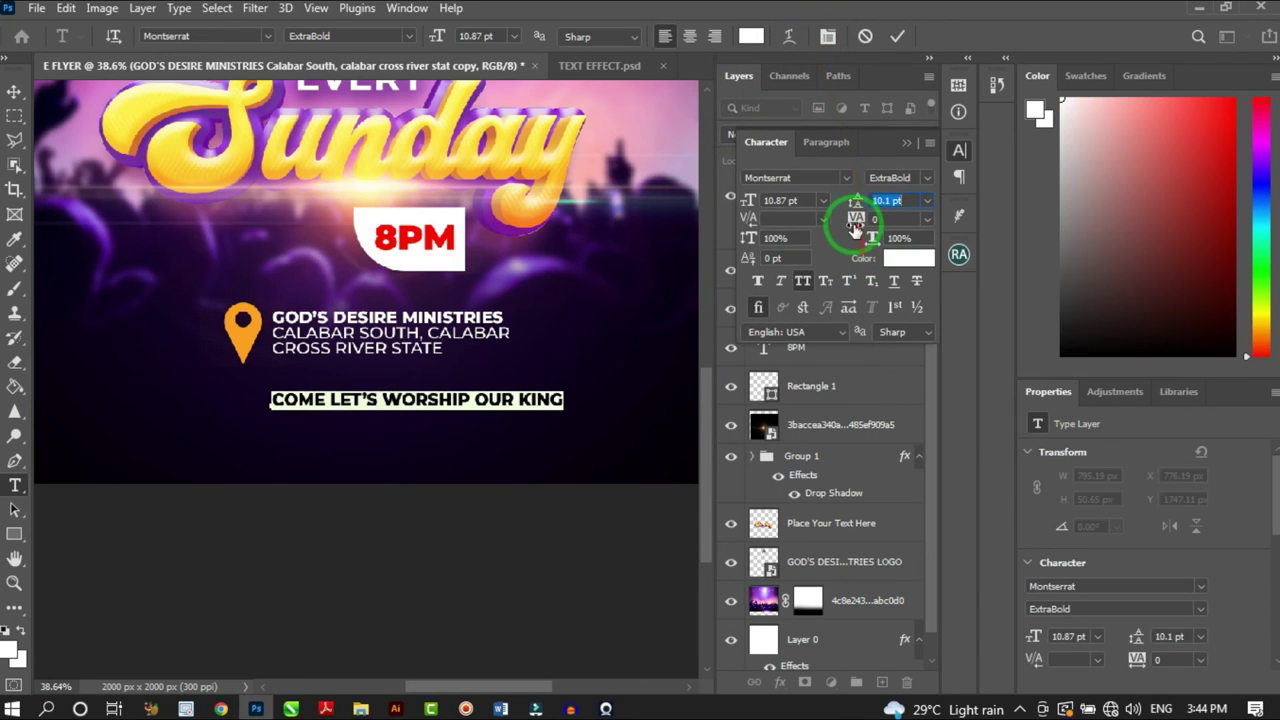
drag(876, 222, 903, 222)
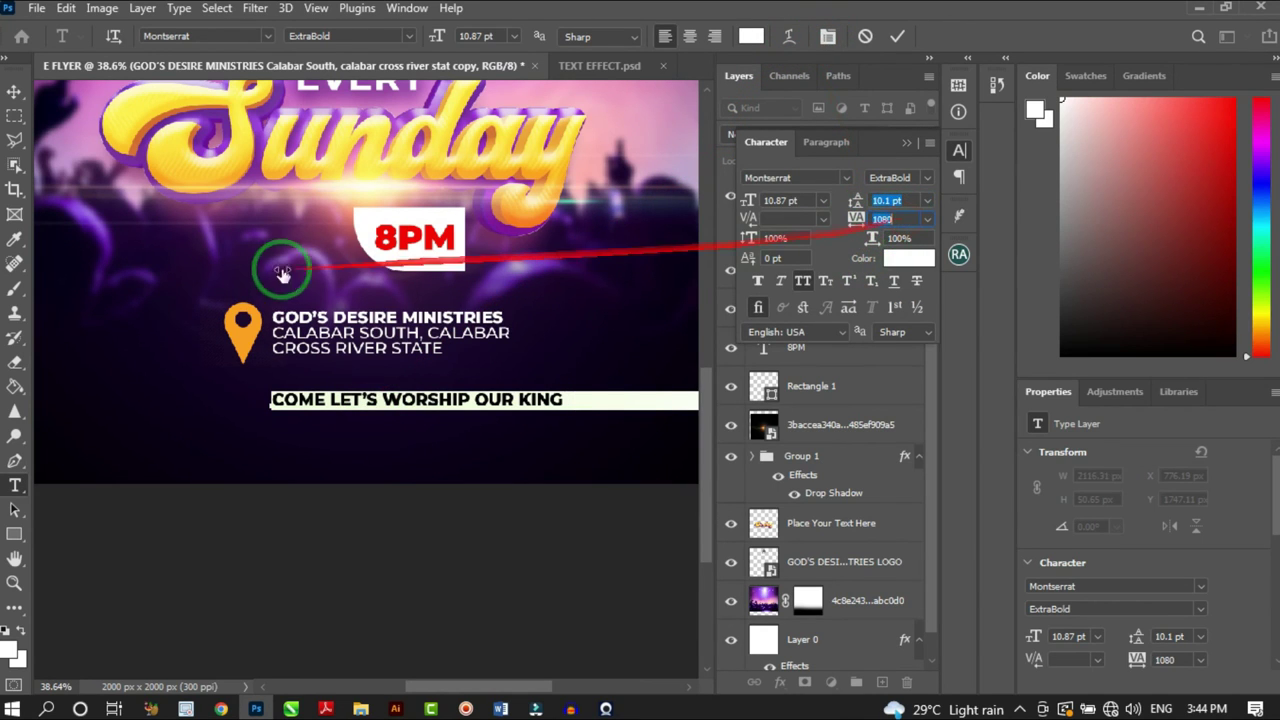
key(Return)
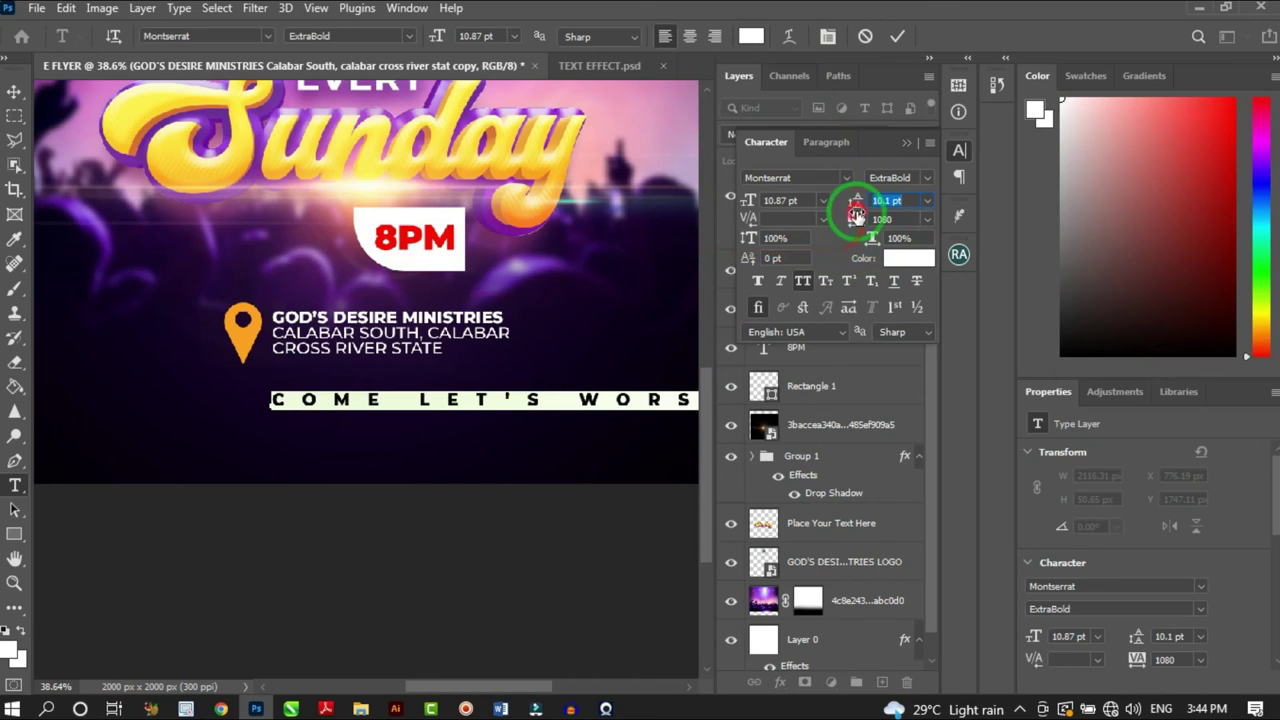
drag(851, 215, 856, 216)
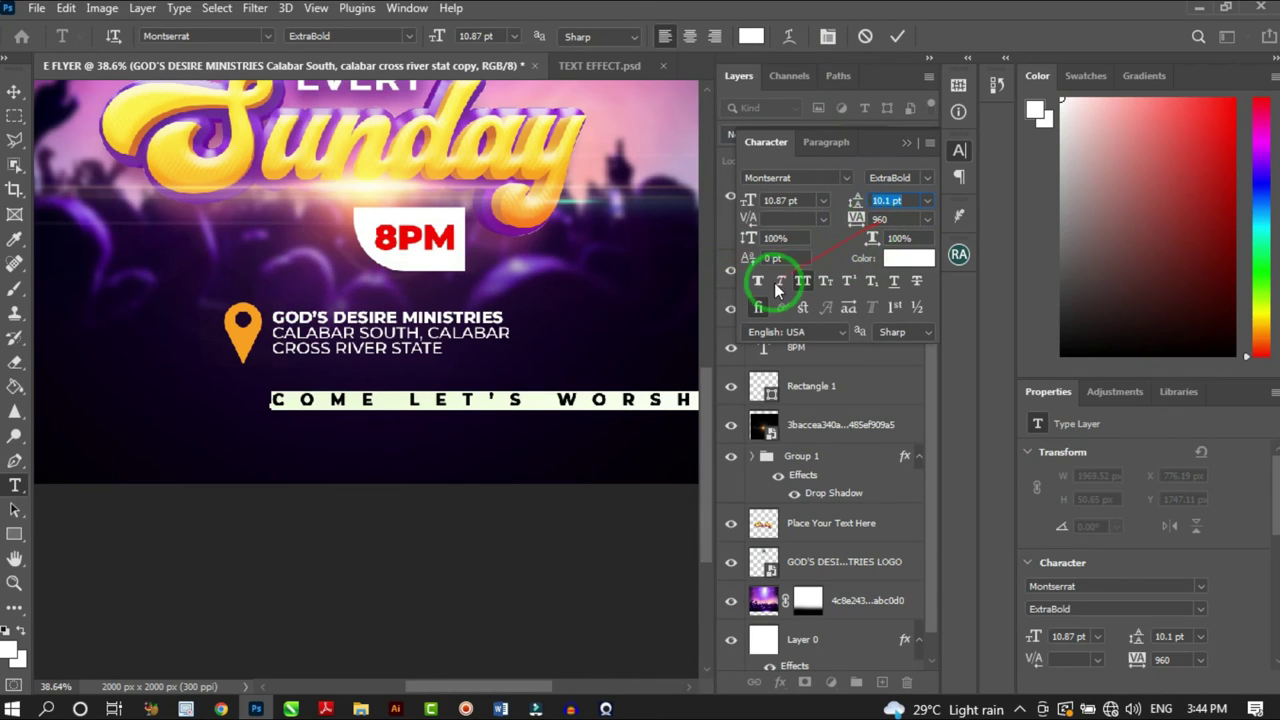
drag(843, 222, 836, 225)
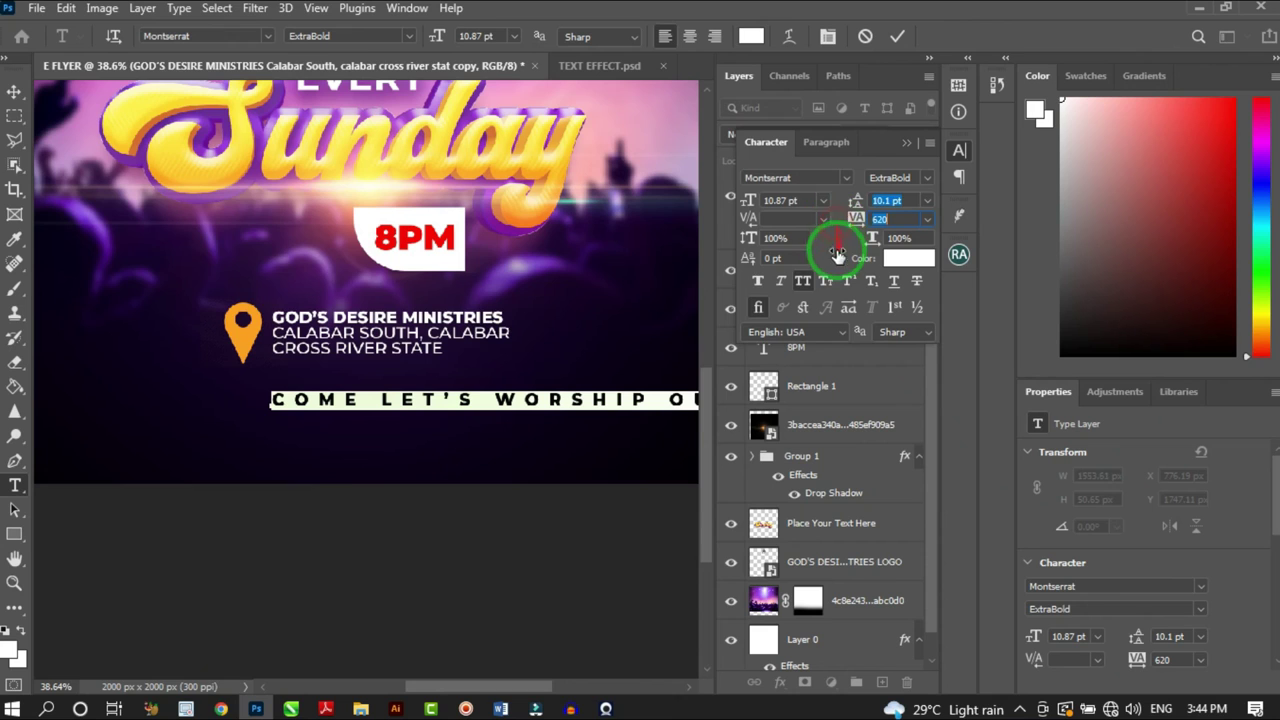
Centre the worship line horizontally across the flyer
click(15, 97)
scroll(320, 375, down, 3)
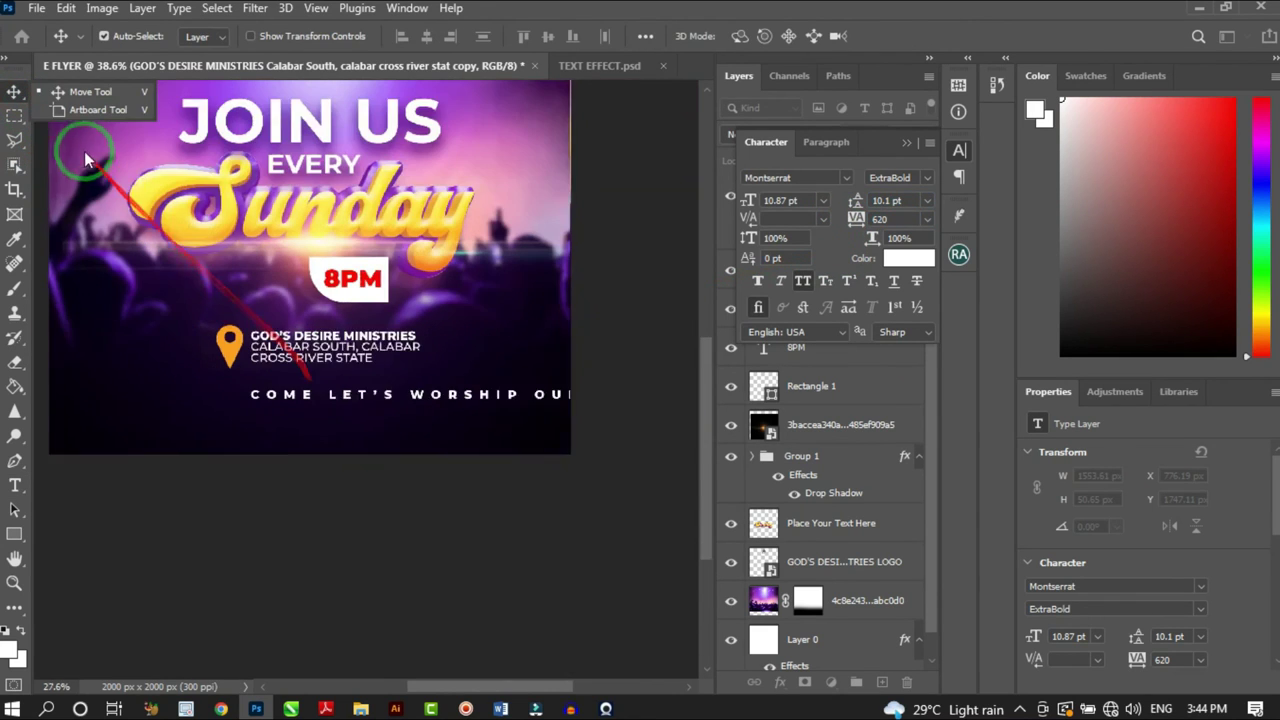
drag(370, 396, 247, 405)
scroll(440, 323, down, 2)
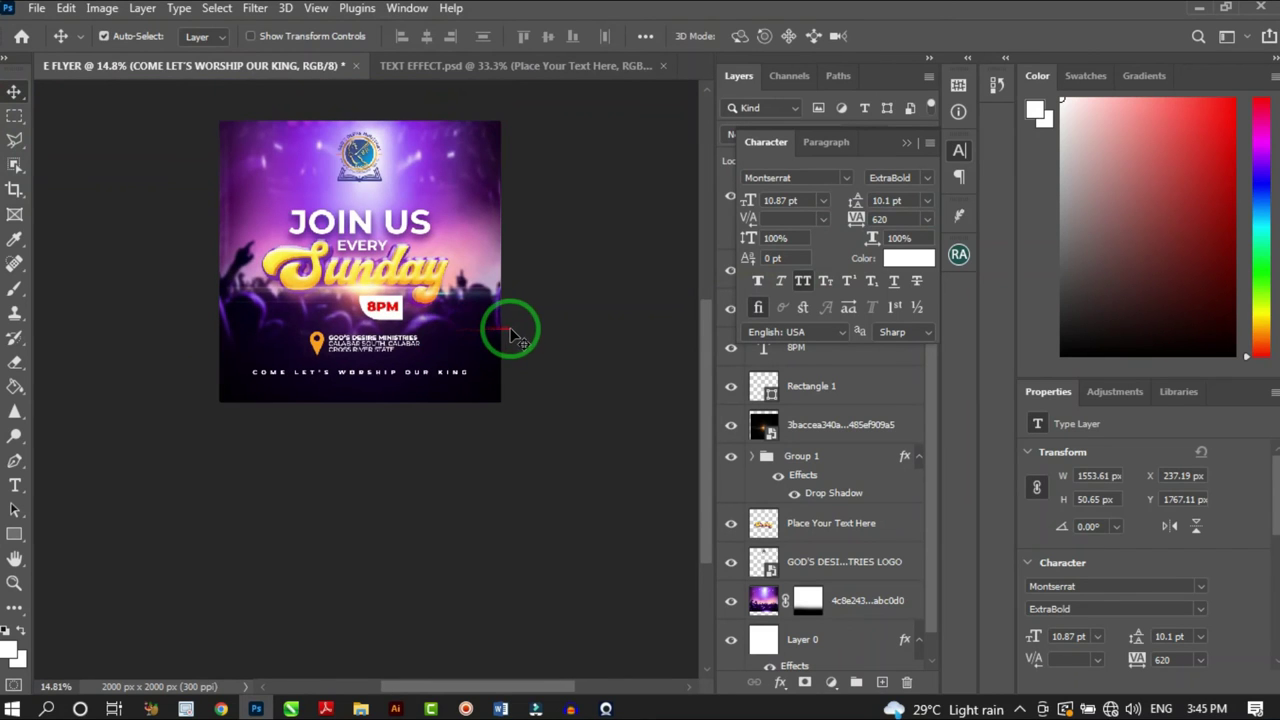
scroll(366, 400, up, 2)
scroll(449, 371, up, 2)
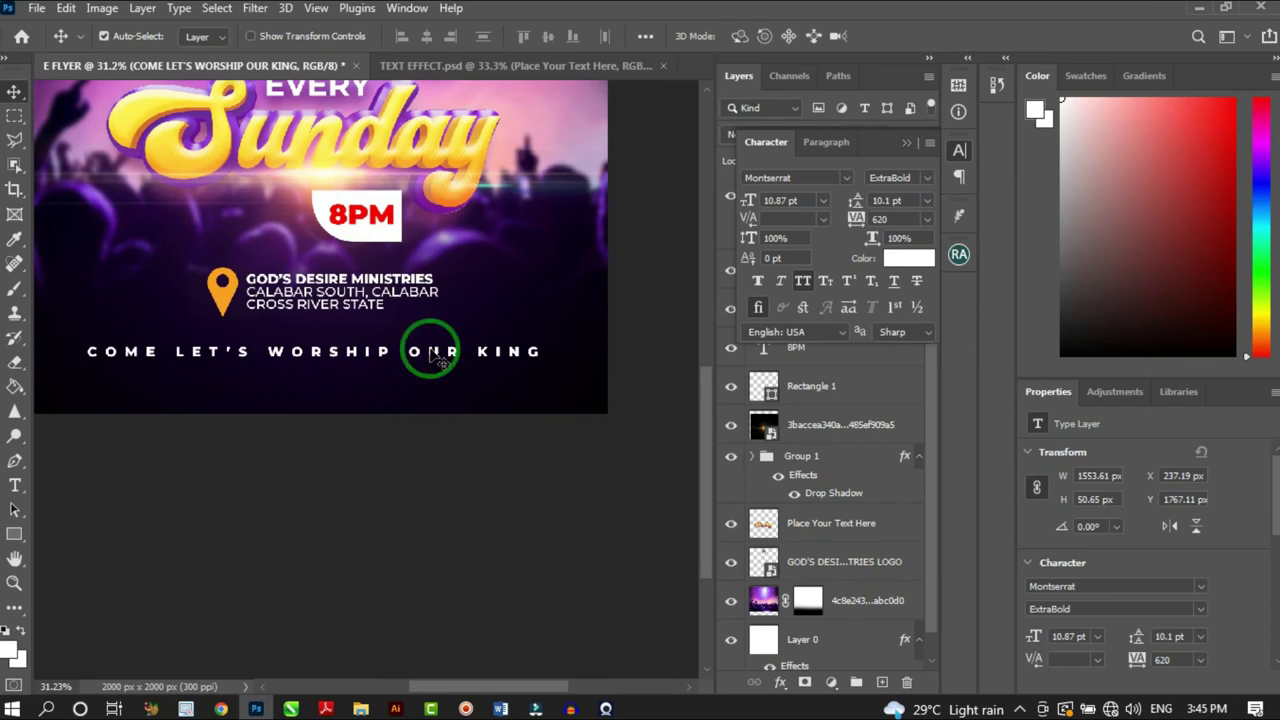
scroll(294, 363, up, 2)
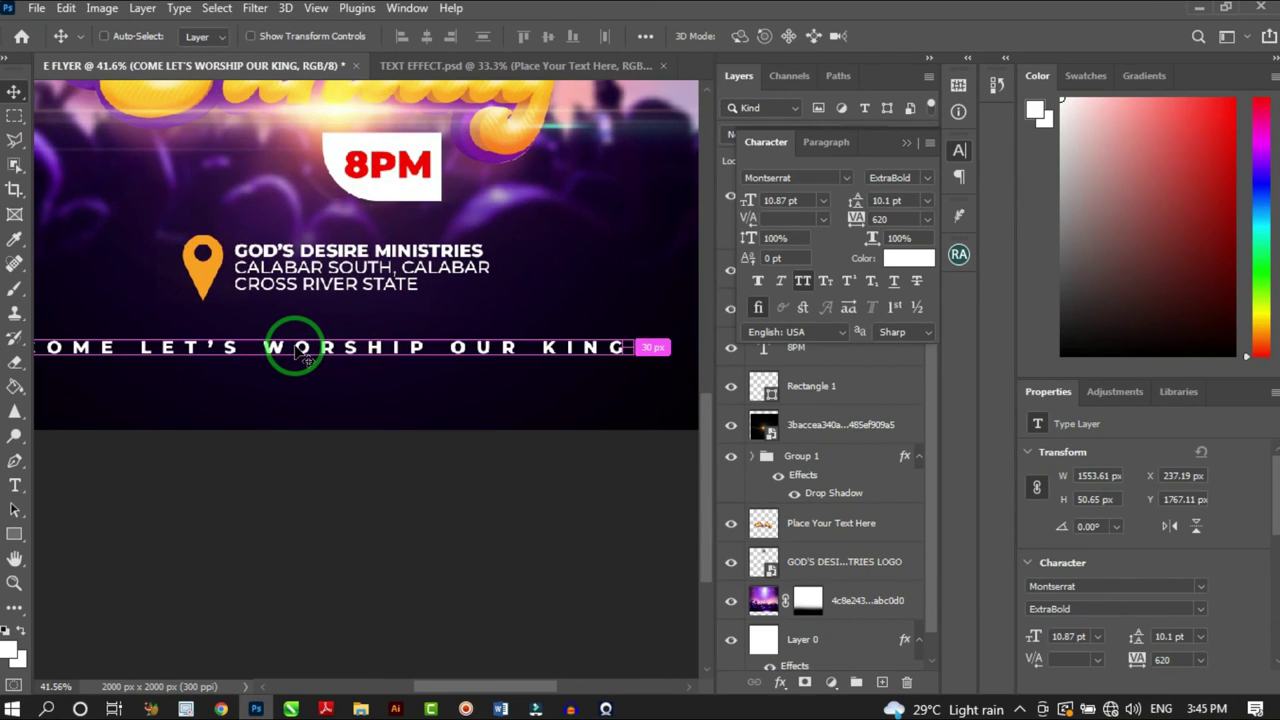
Duplicate the worship line below it as a FOR ENQUIRES line in Regular weight with tracking 0
drag(294, 351, 347, 390)
double_click(348, 390)
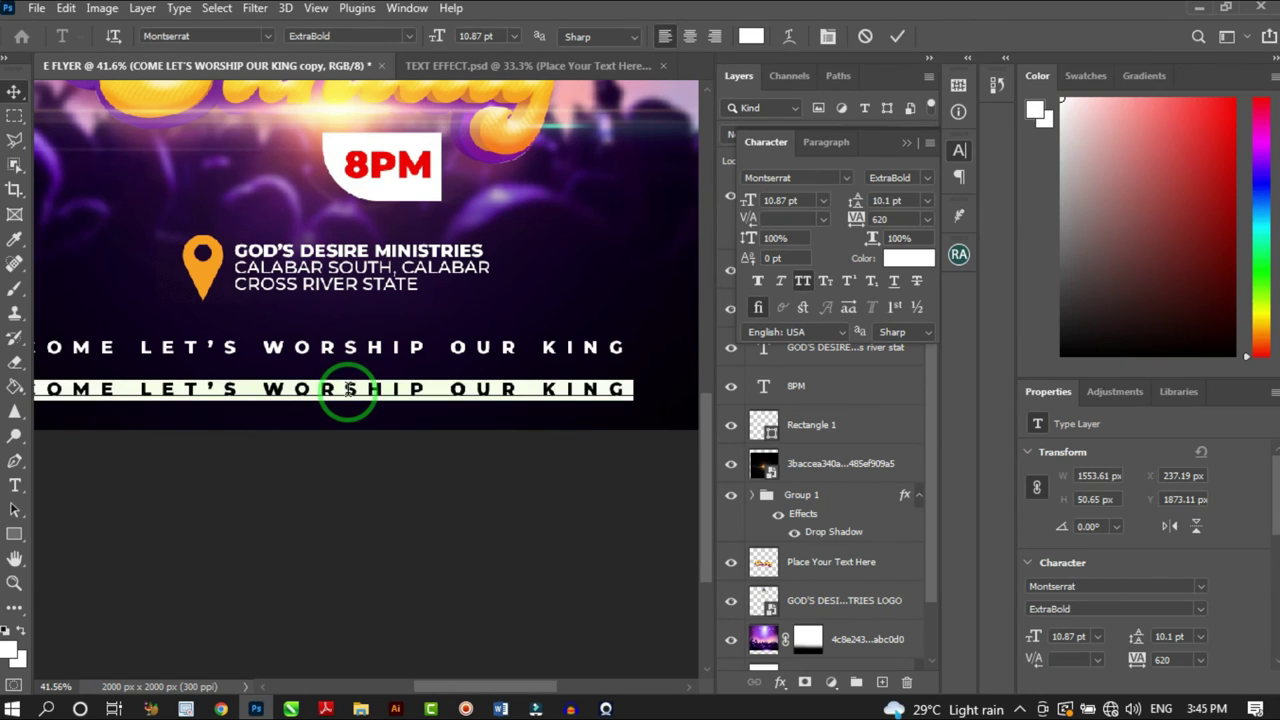
text(MORE)
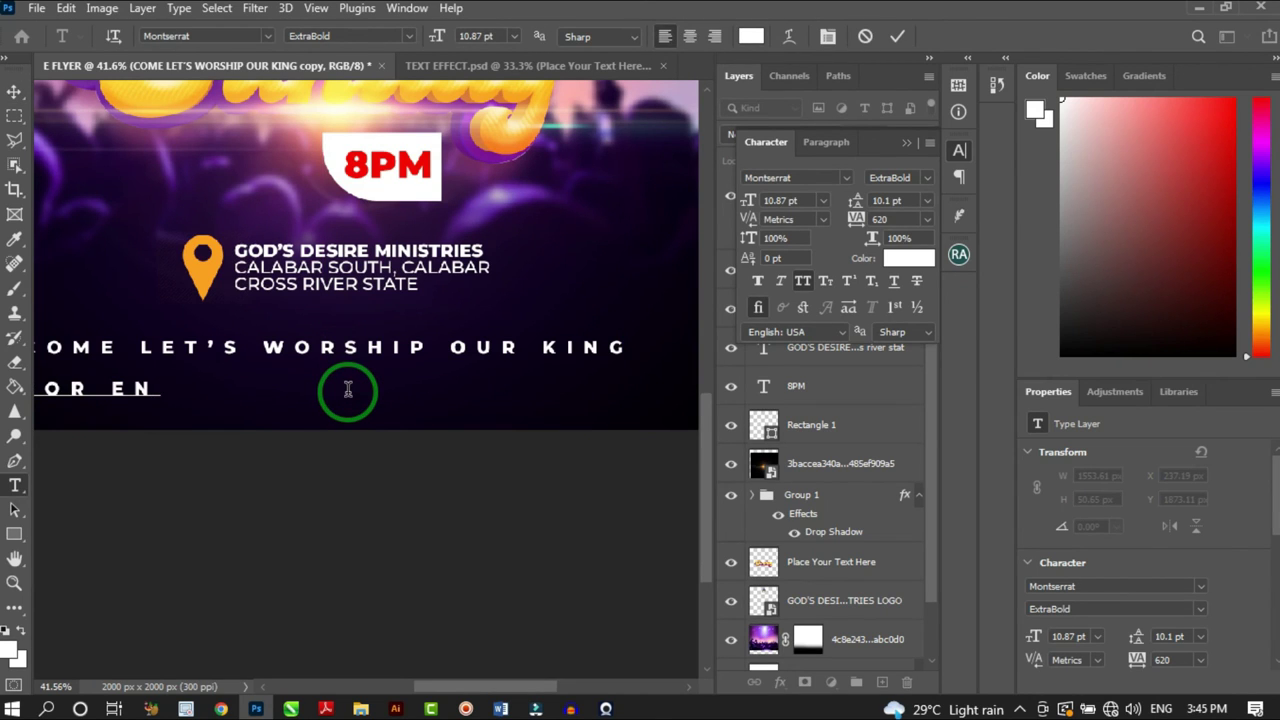
key(ctrl)
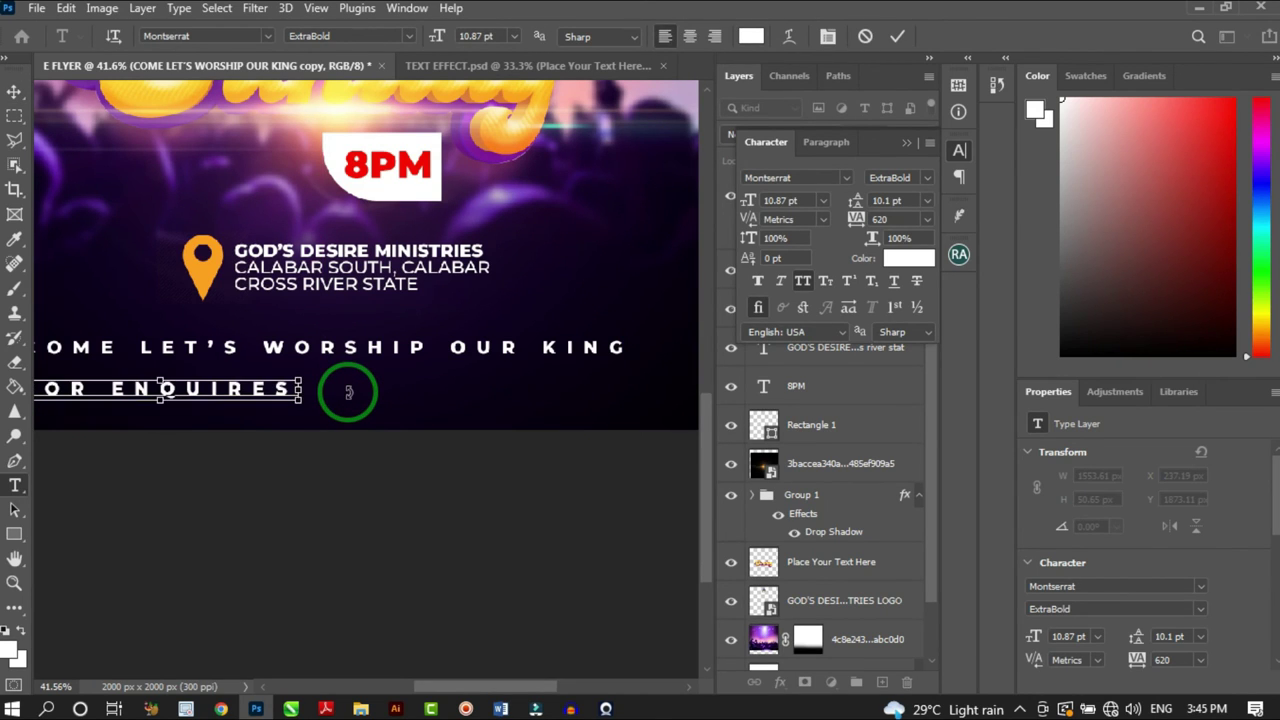
key(ctrl+a)
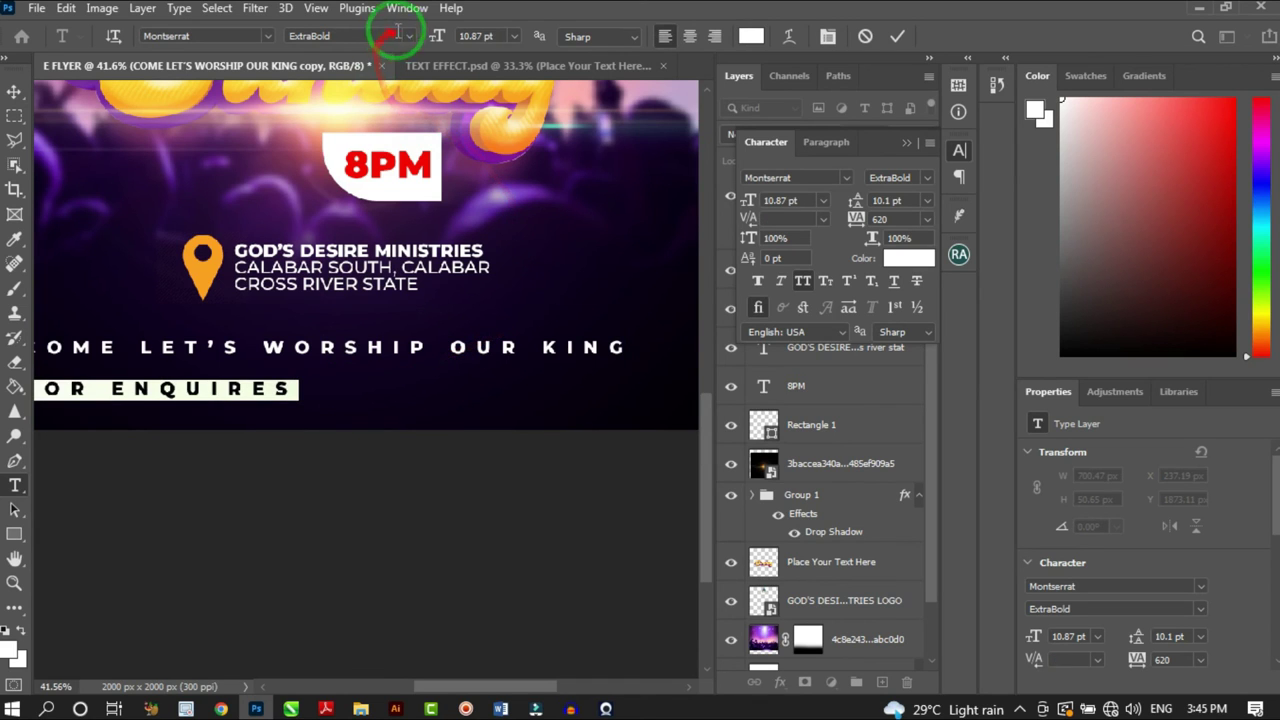
click(926, 218)
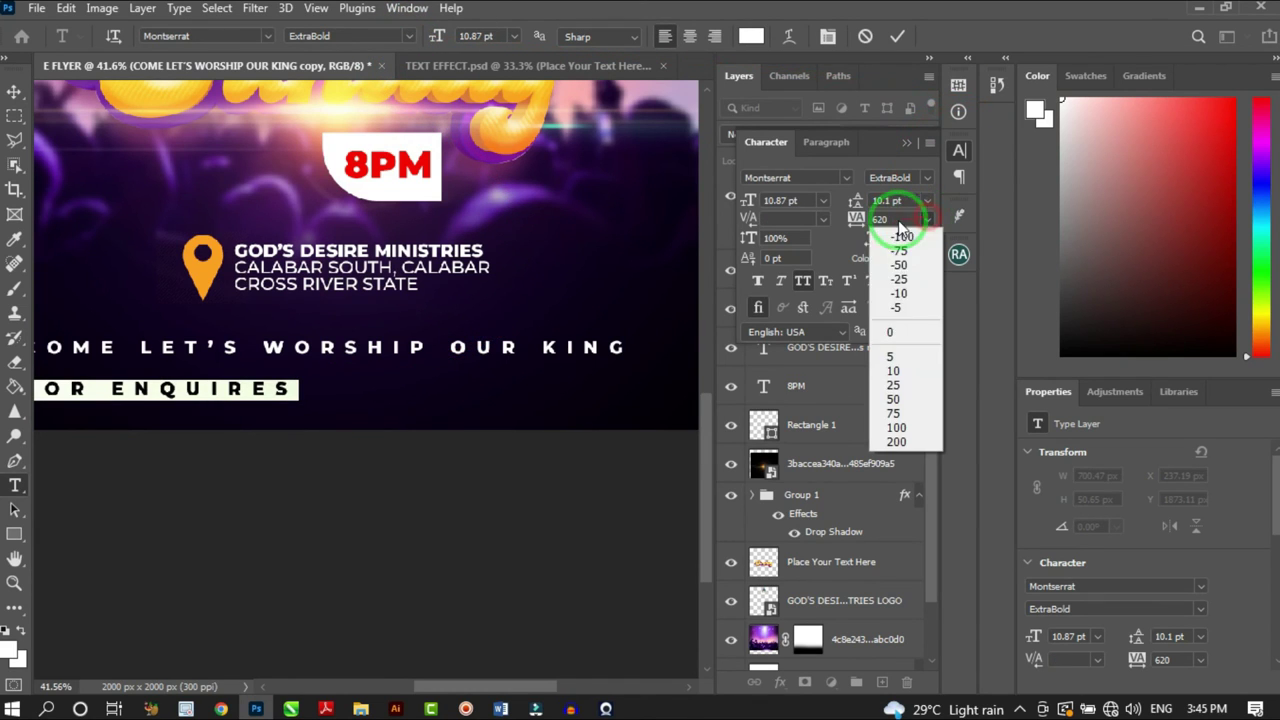
click(905, 327)
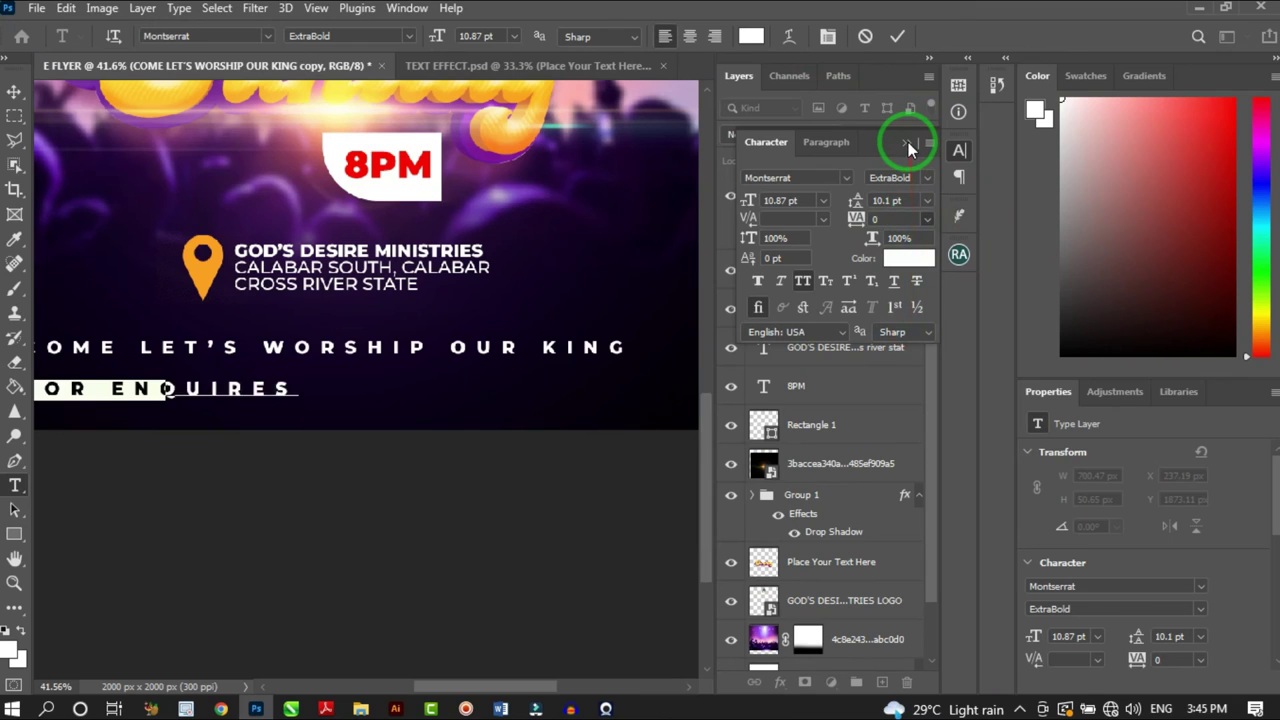
click(924, 182)
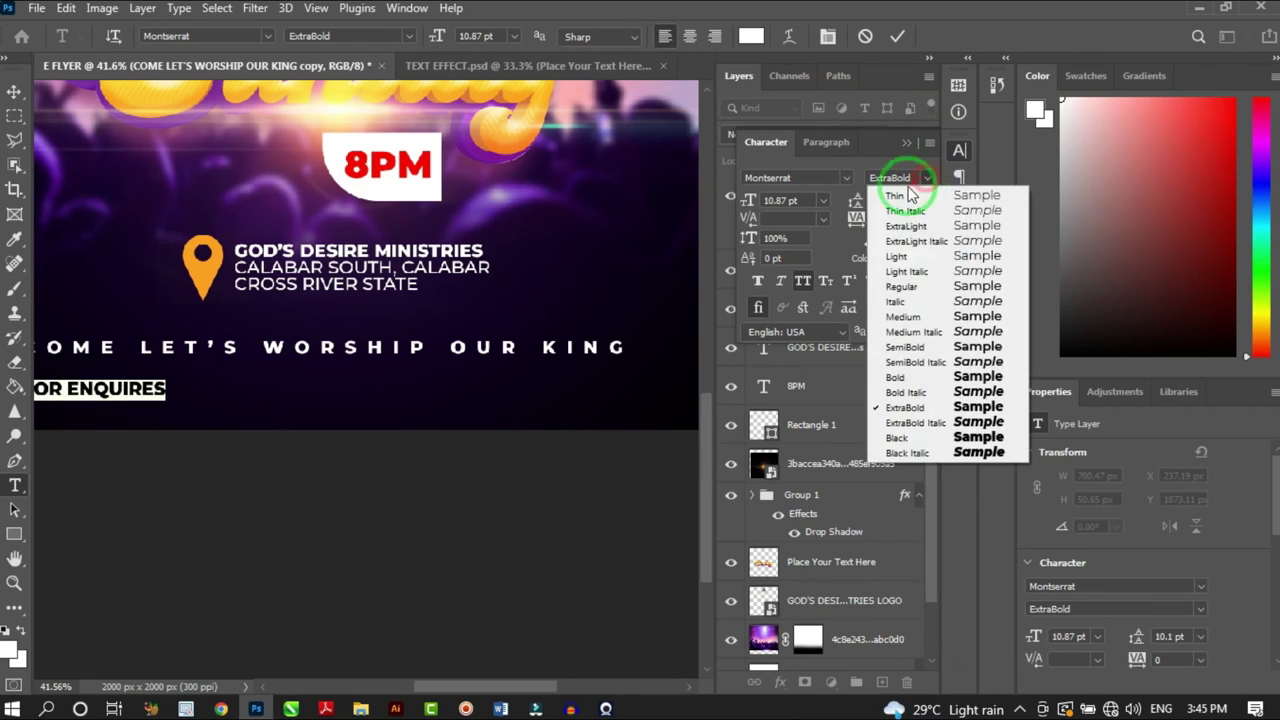
click(926, 287)
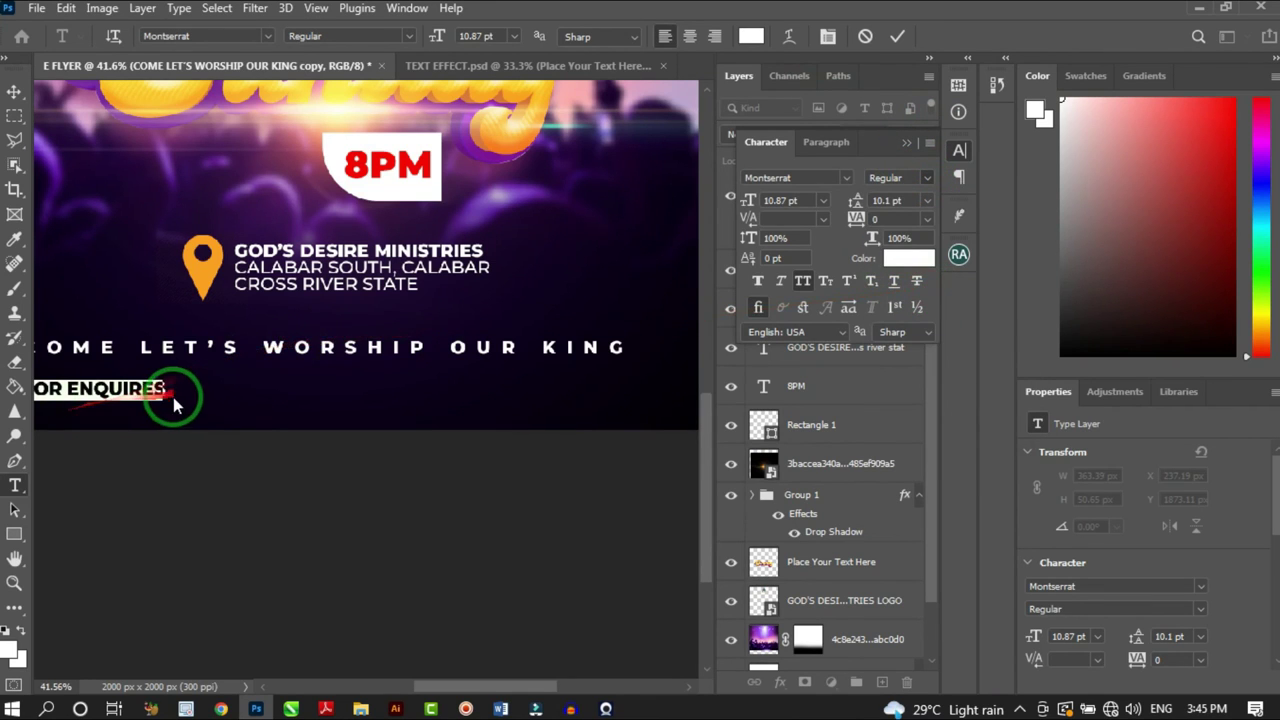
click(172, 396)
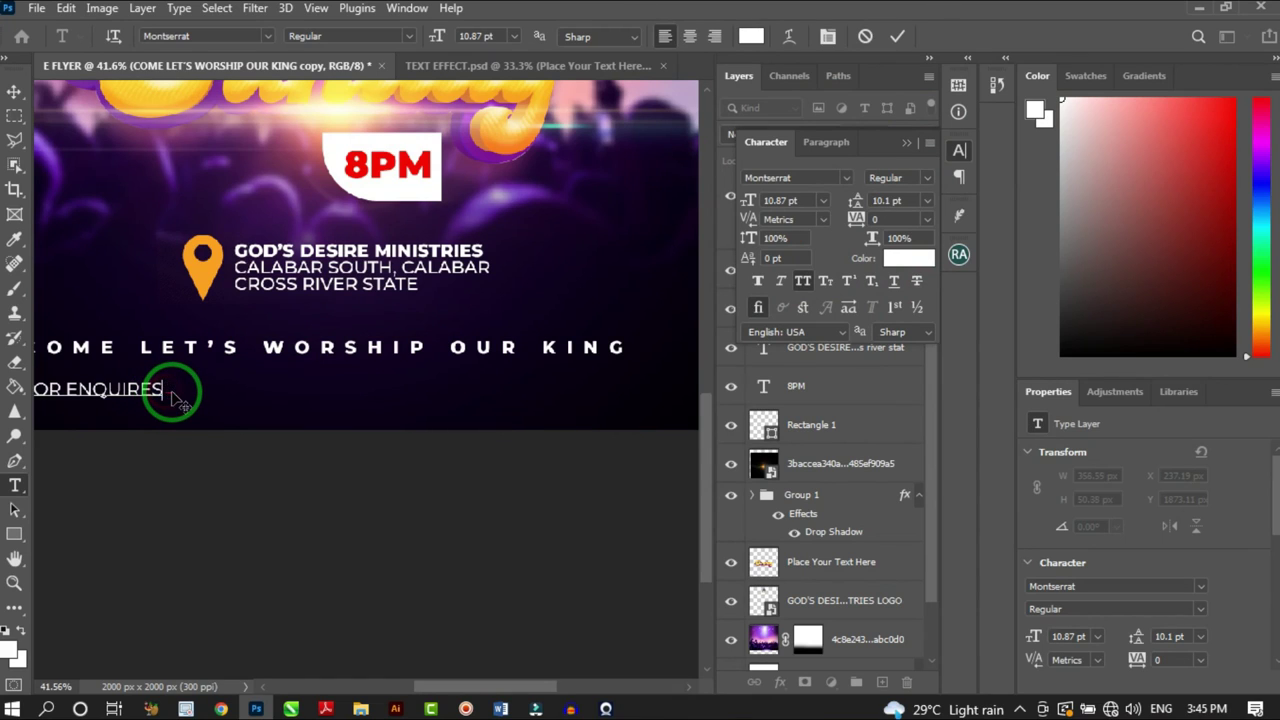
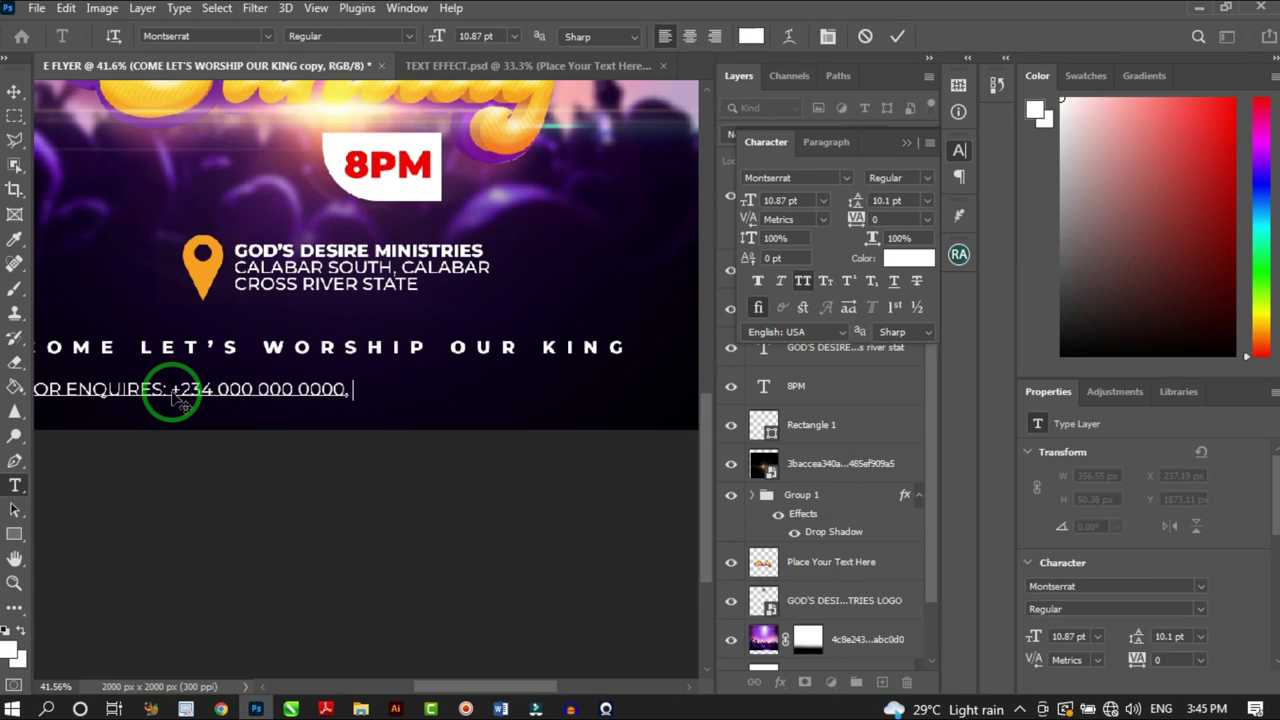
Add the second phone number and colour the 'FOR ENQUIRES:' label orange f9a01c from the pin
text(234 000 000 0000)
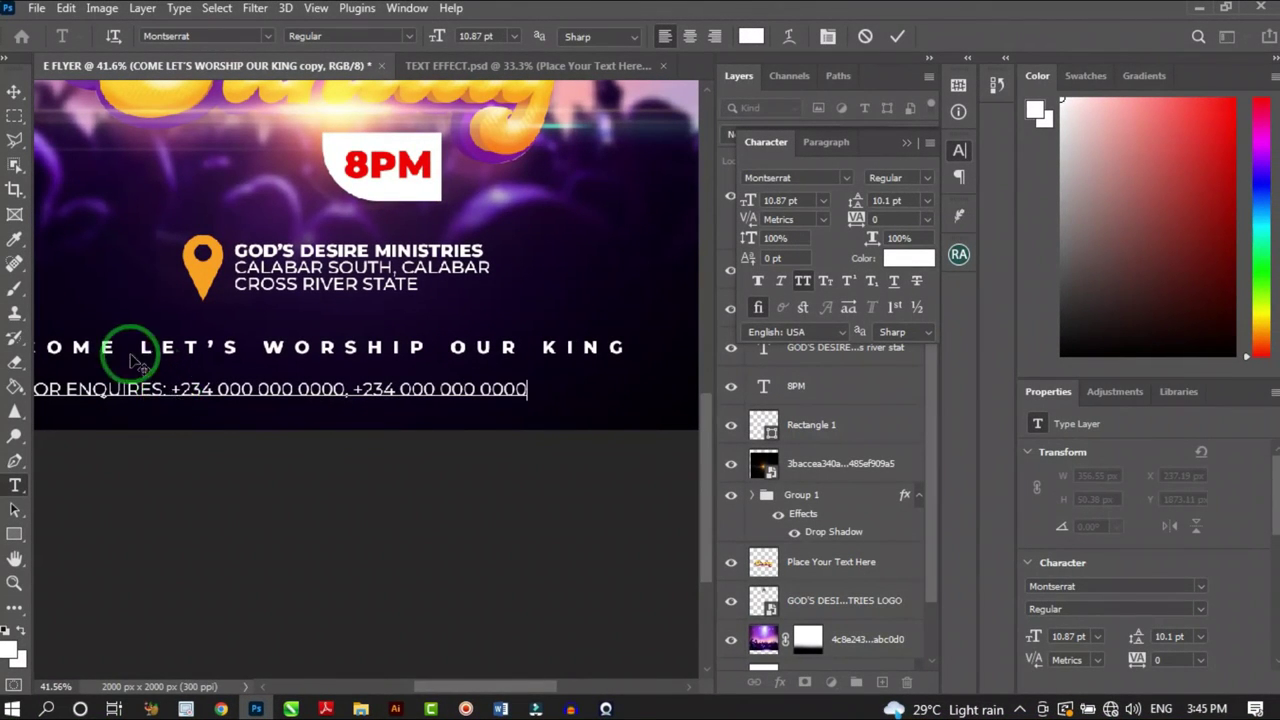
scroll(170, 390, down, 2)
drag(164, 385, 55, 386)
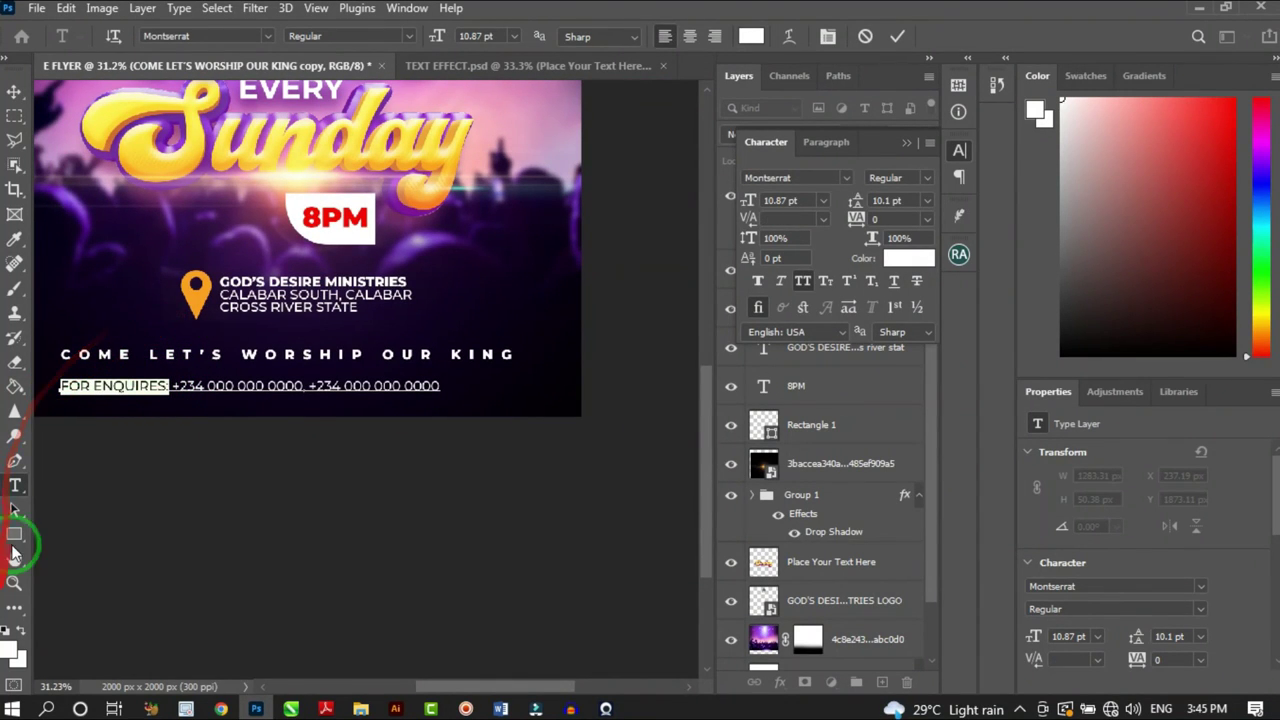
click(748, 37)
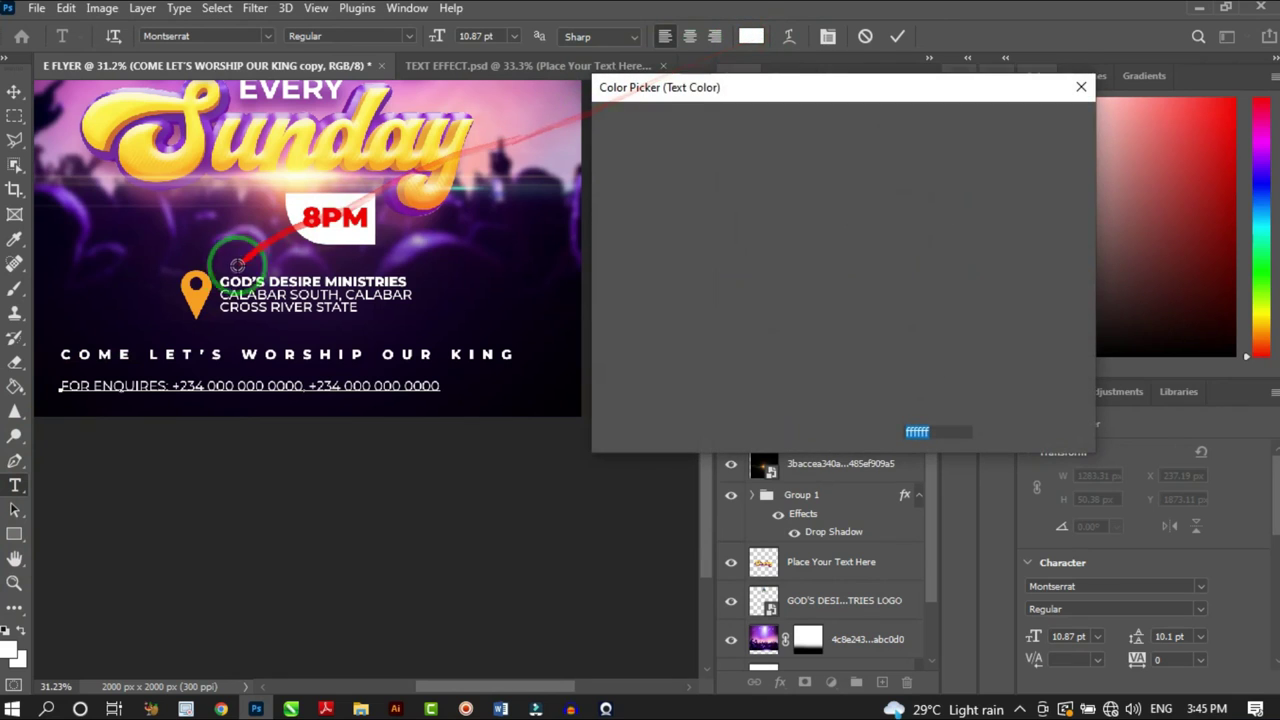
click(195, 290)
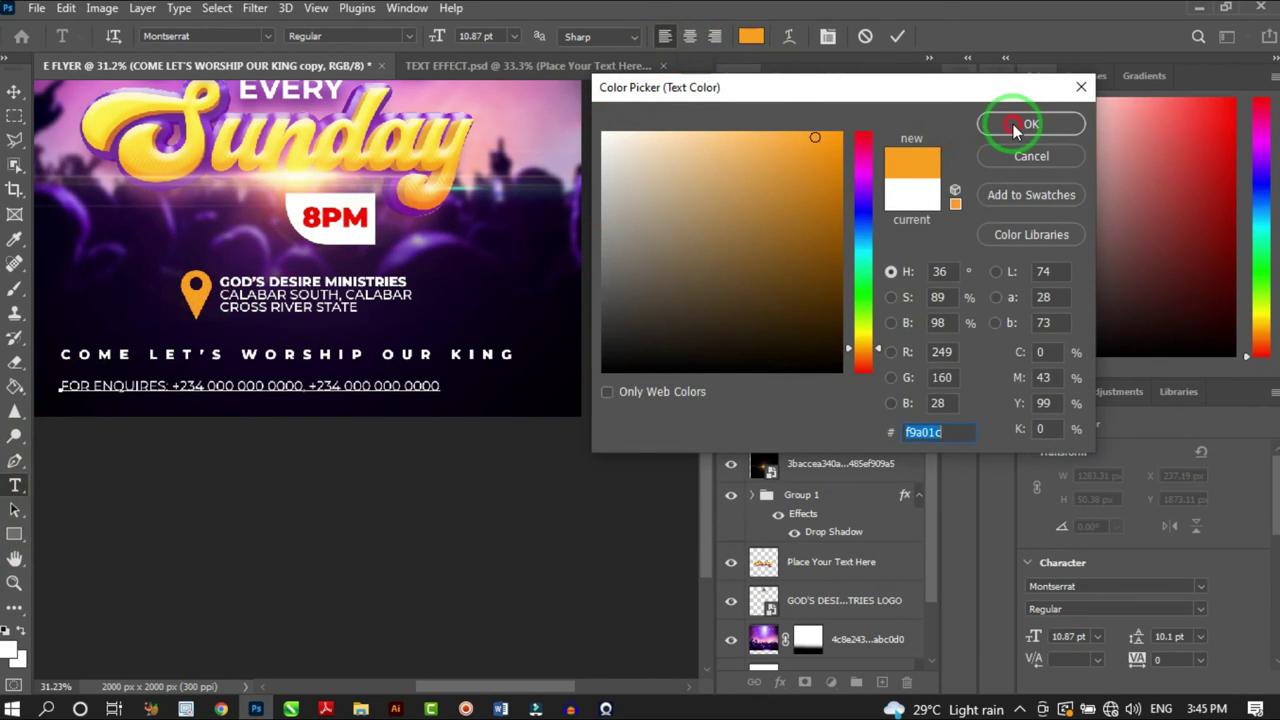
click(1015, 126)
scroll(100, 210, up, 2)
click(14, 91)
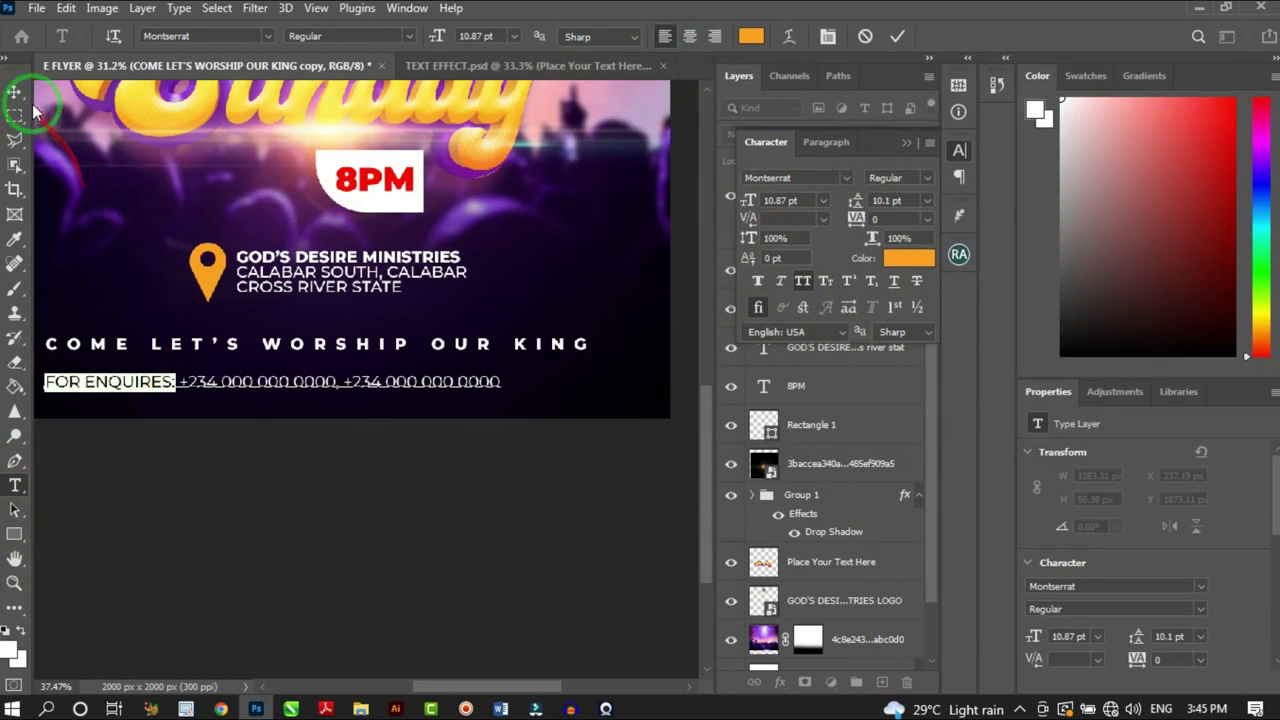
Centre the enquiries line under the worship line and scale it down to 9.64 pt
scroll(280, 380, down, 2)
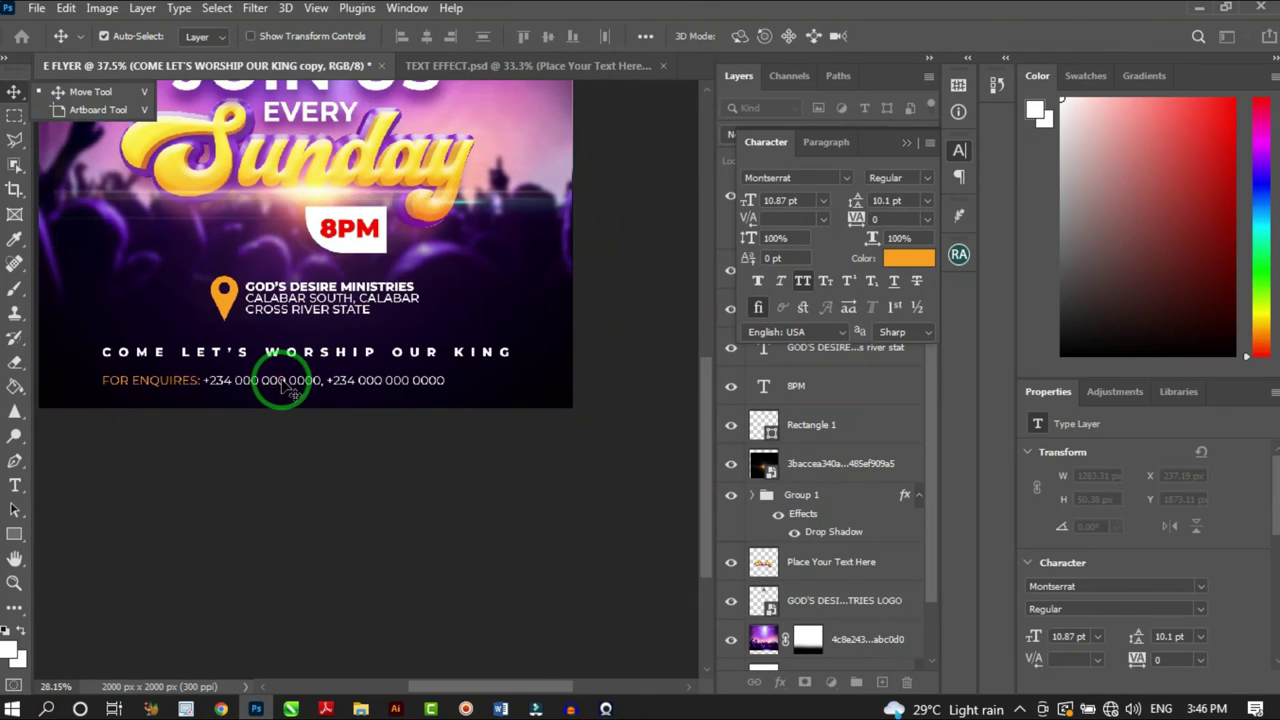
drag(278, 380, 349, 371)
scroll(366, 375, down, 2)
scroll(340, 393, up, 2)
drag(430, 330, 454, 369)
key(ctrl+t)
click(931, 36)
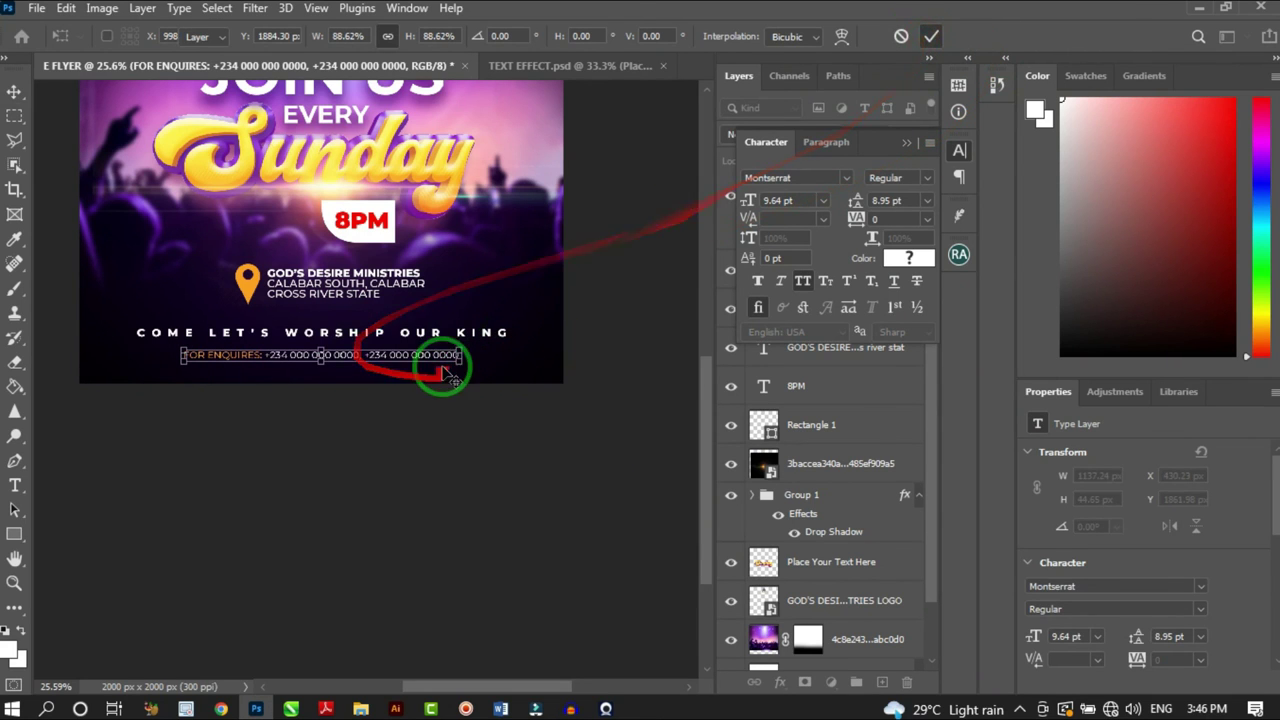
scroll(440, 350, down, 3)
scroll(460, 154, up, 2)
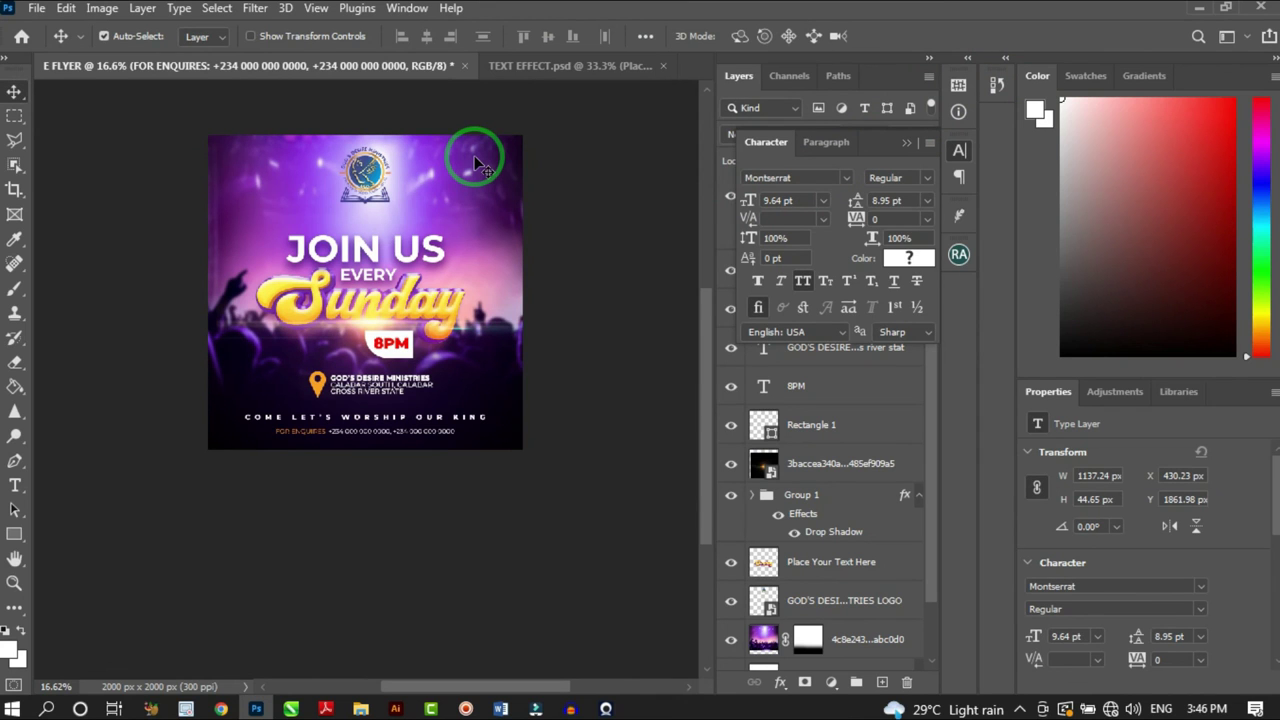
Navigate File Explorer back to 'New folder (6)' and select the stadium-lights image
click(362, 708)
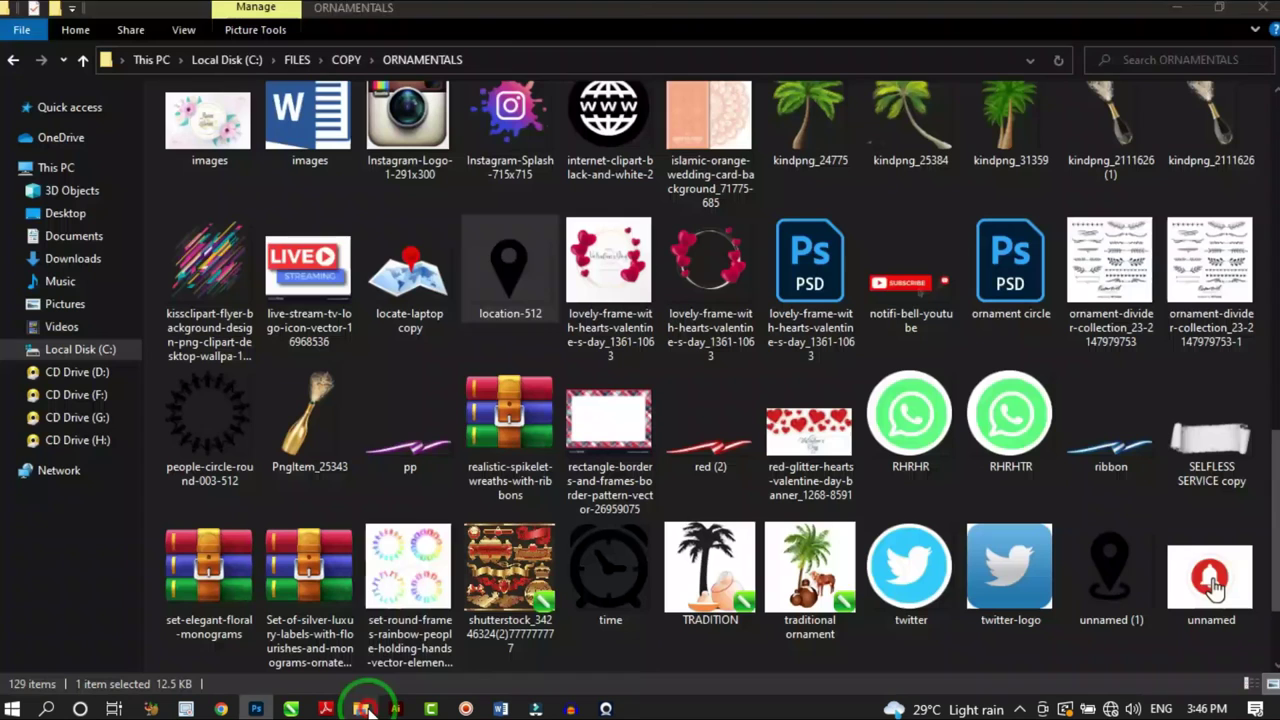
click(13, 62)
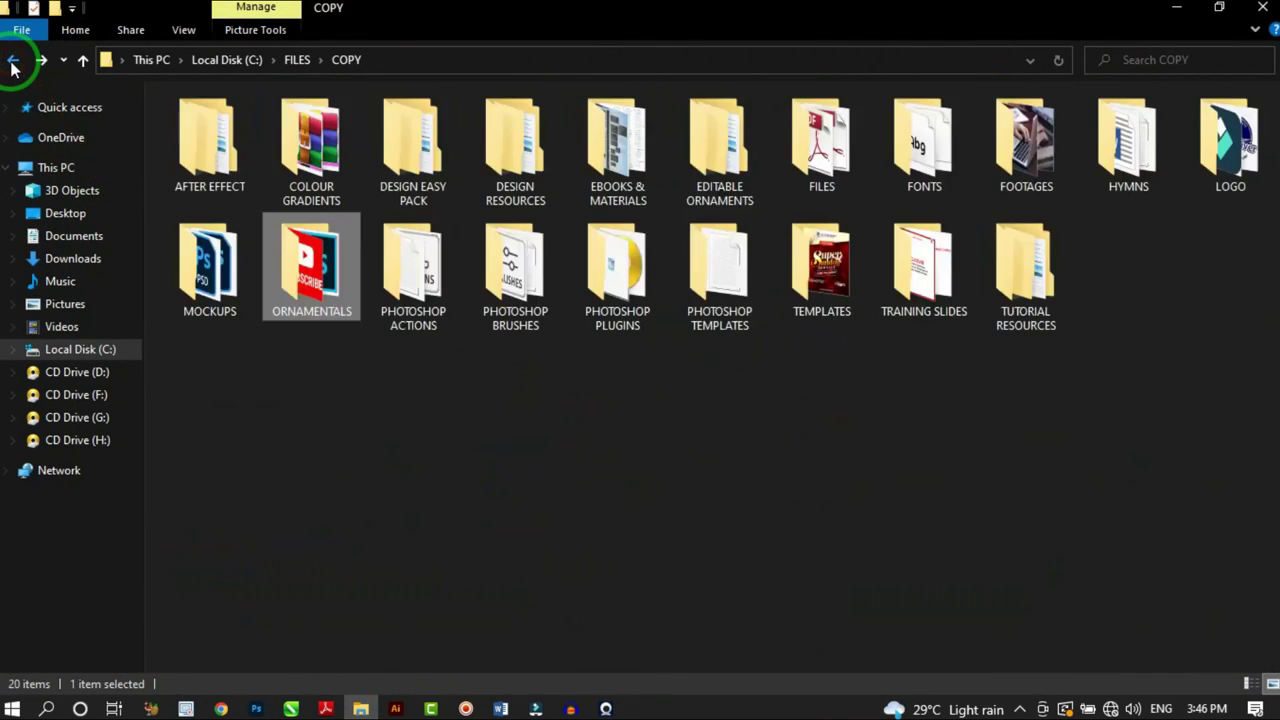
click(13, 60)
click(13, 60)
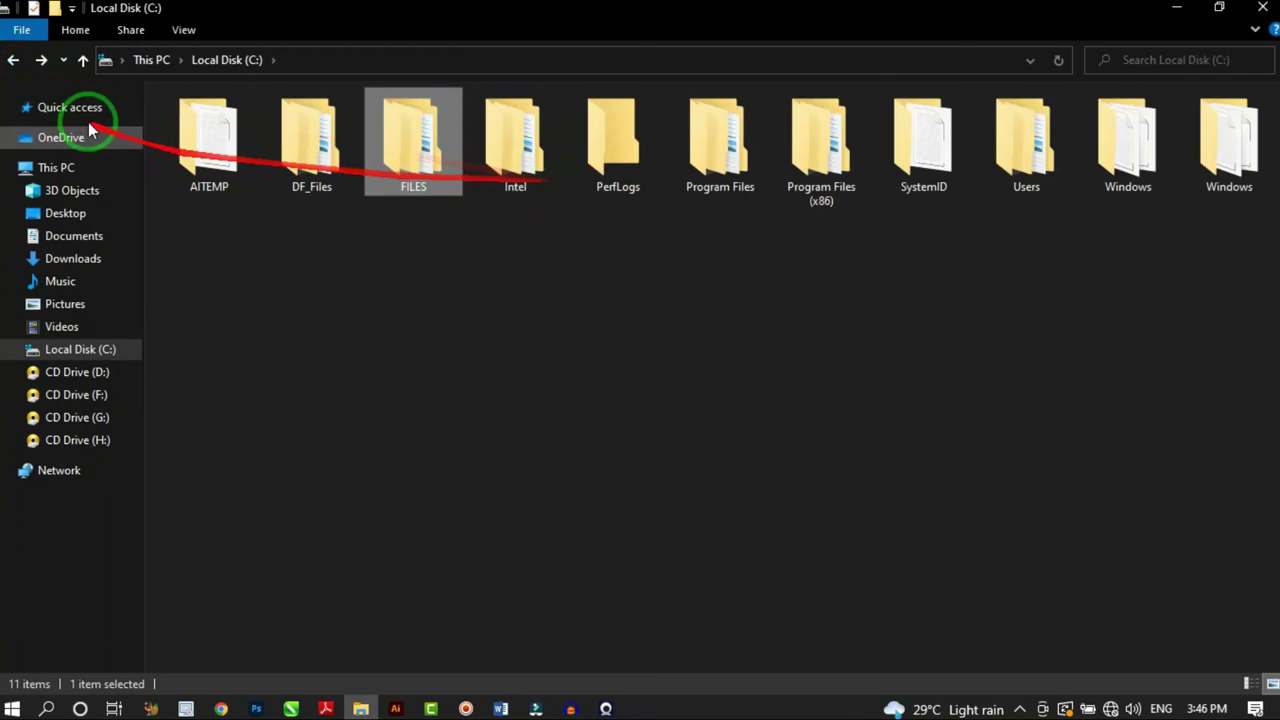
click(13, 60)
click(453, 180)
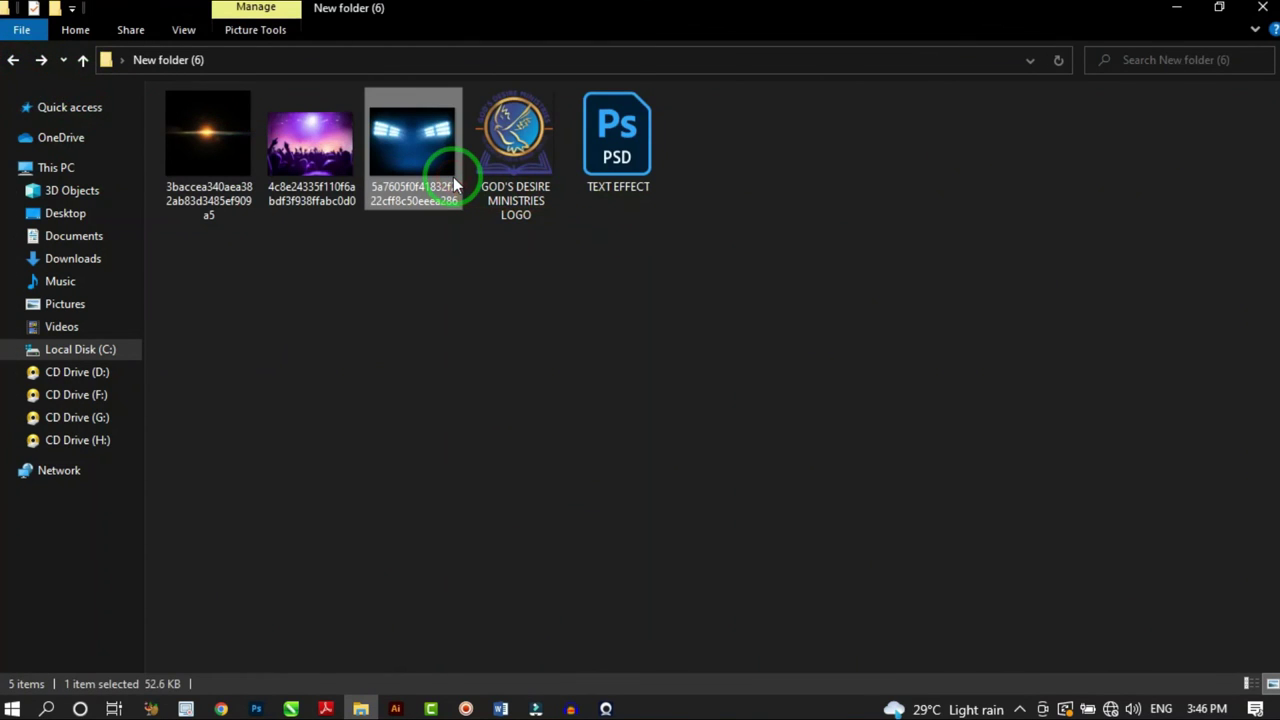
Place the stadium-lights image on the flyer, enlarged to 2206 × 1765 px over its top
drag(453, 178, 908, 134)
drag(838, 206, 474, 284)
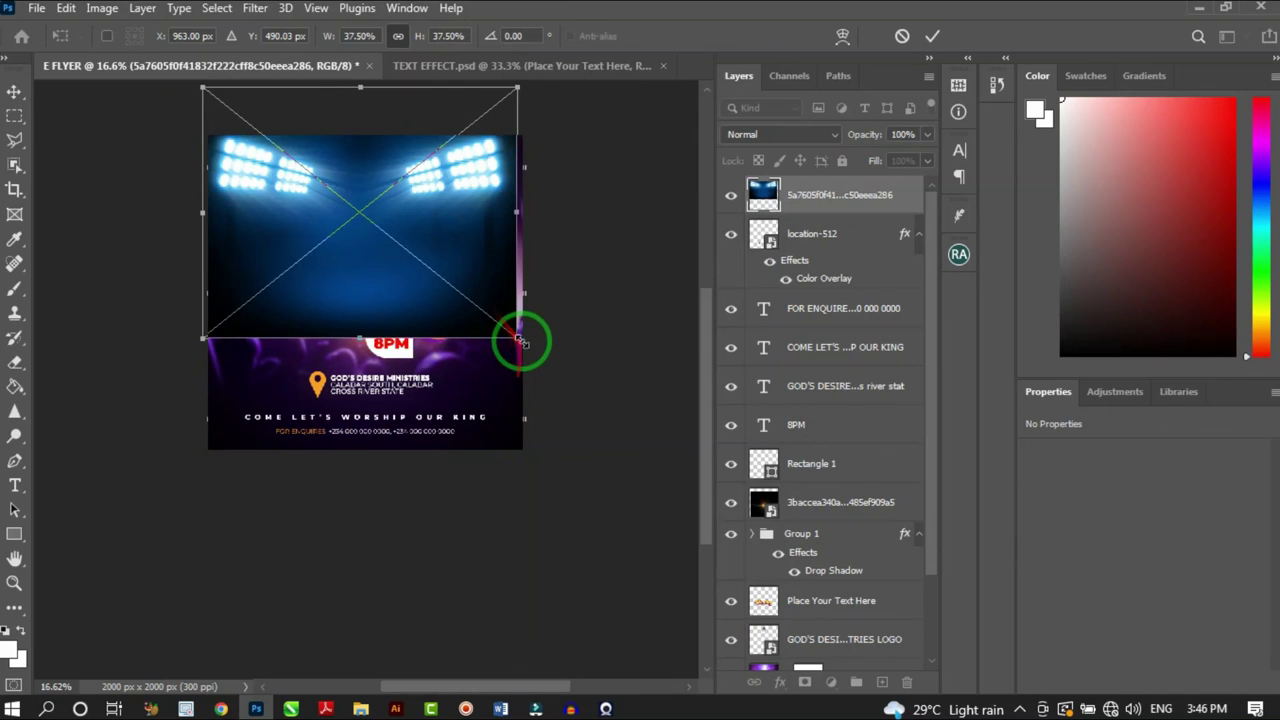
drag(518, 338, 534, 358)
drag(480, 280, 466, 277)
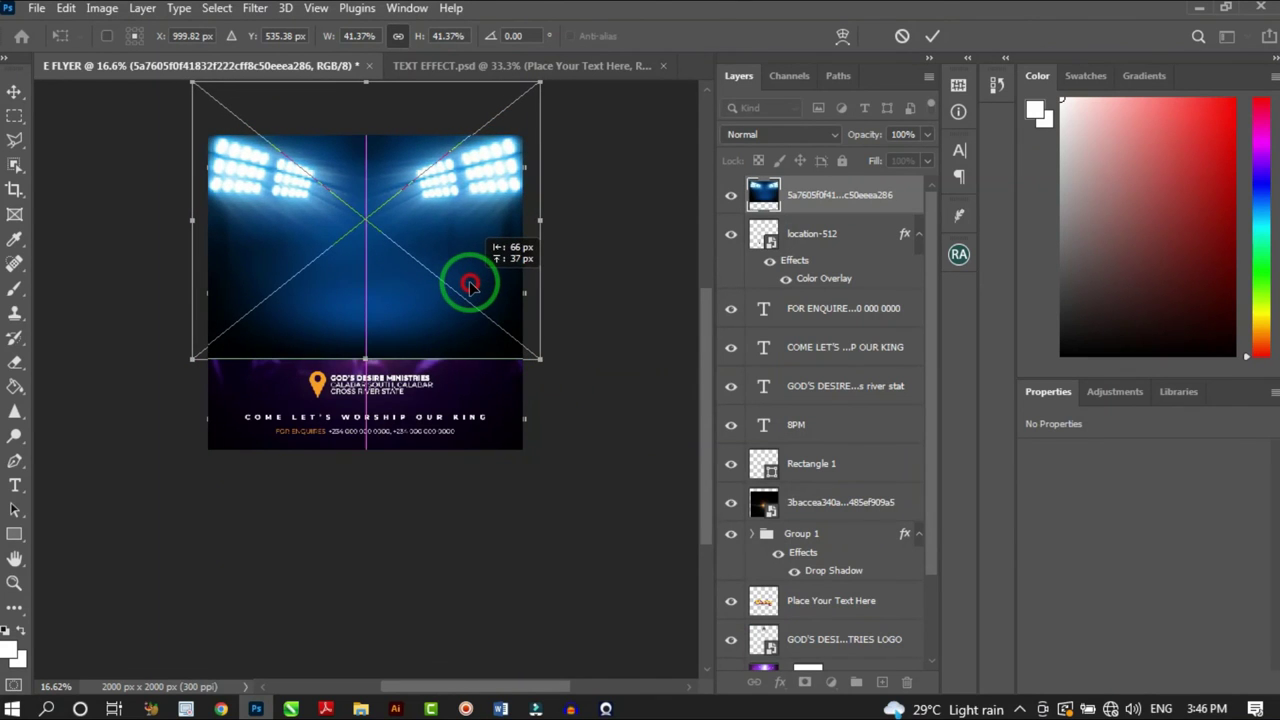
click(932, 36)
scroll(450, 230, up, 1)
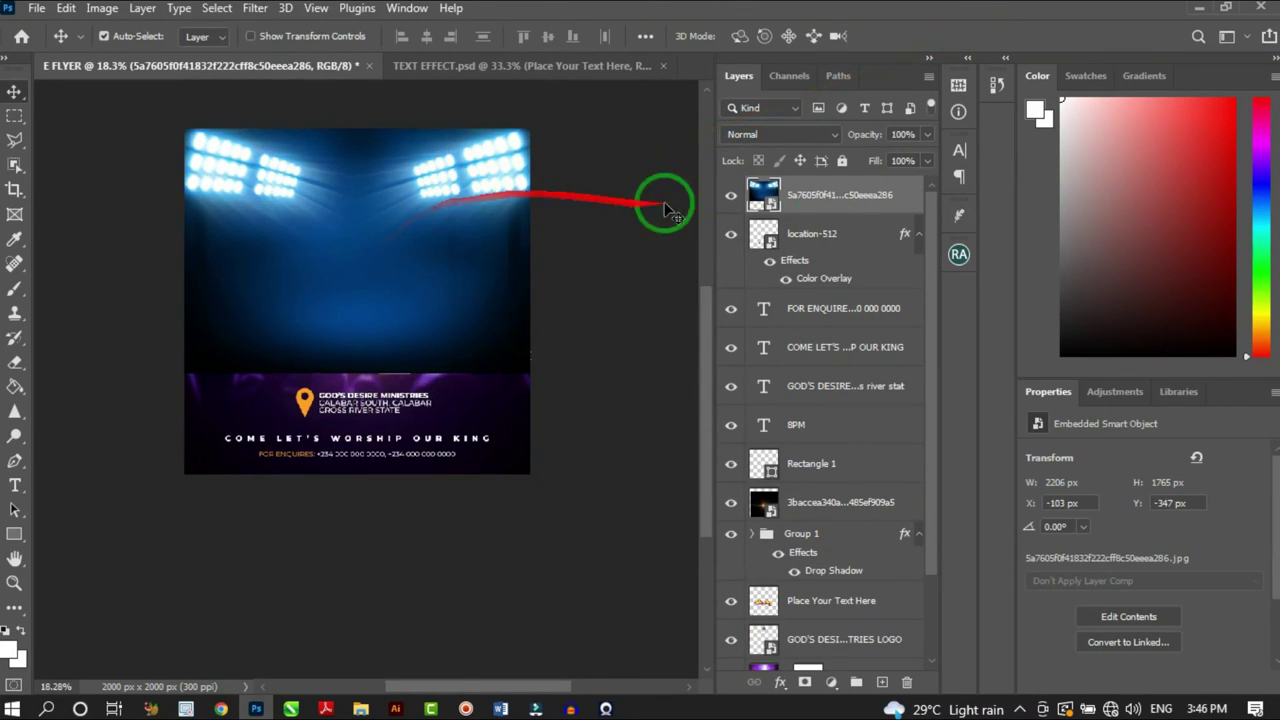
right_click(808, 196)
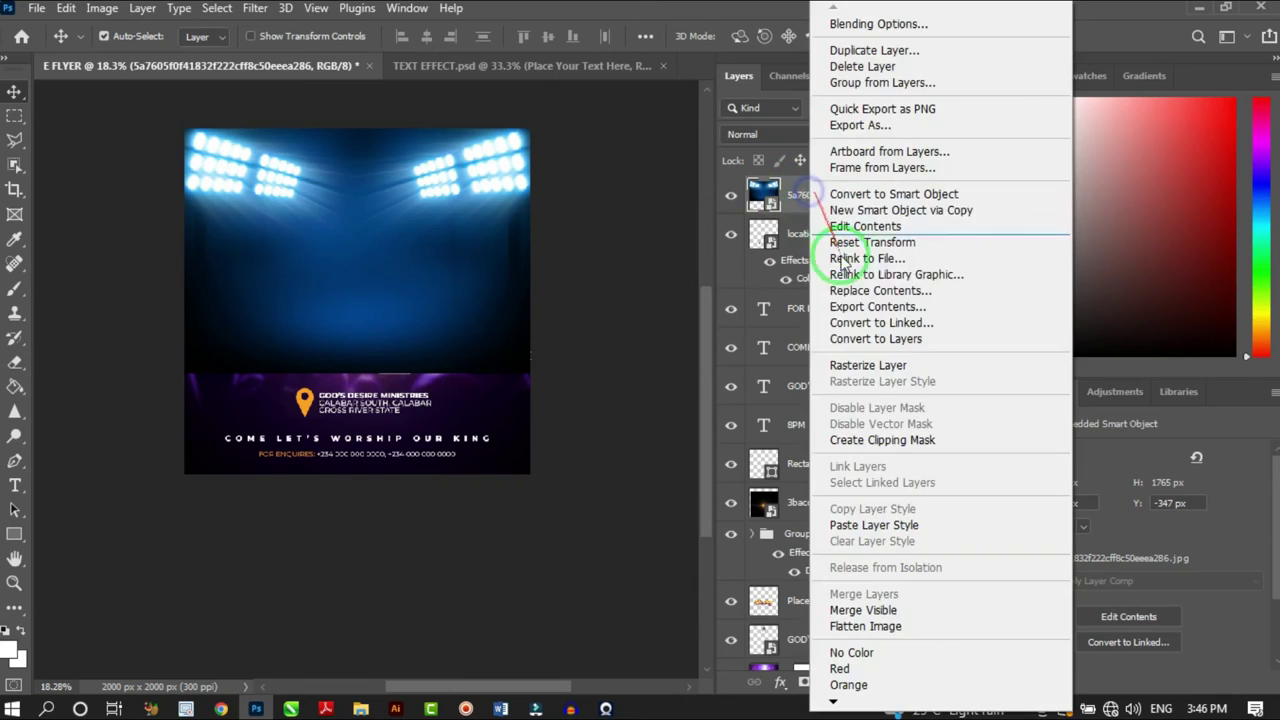
Rasterize the stadium-lights layer and set its blend mode to Screen
click(833, 364)
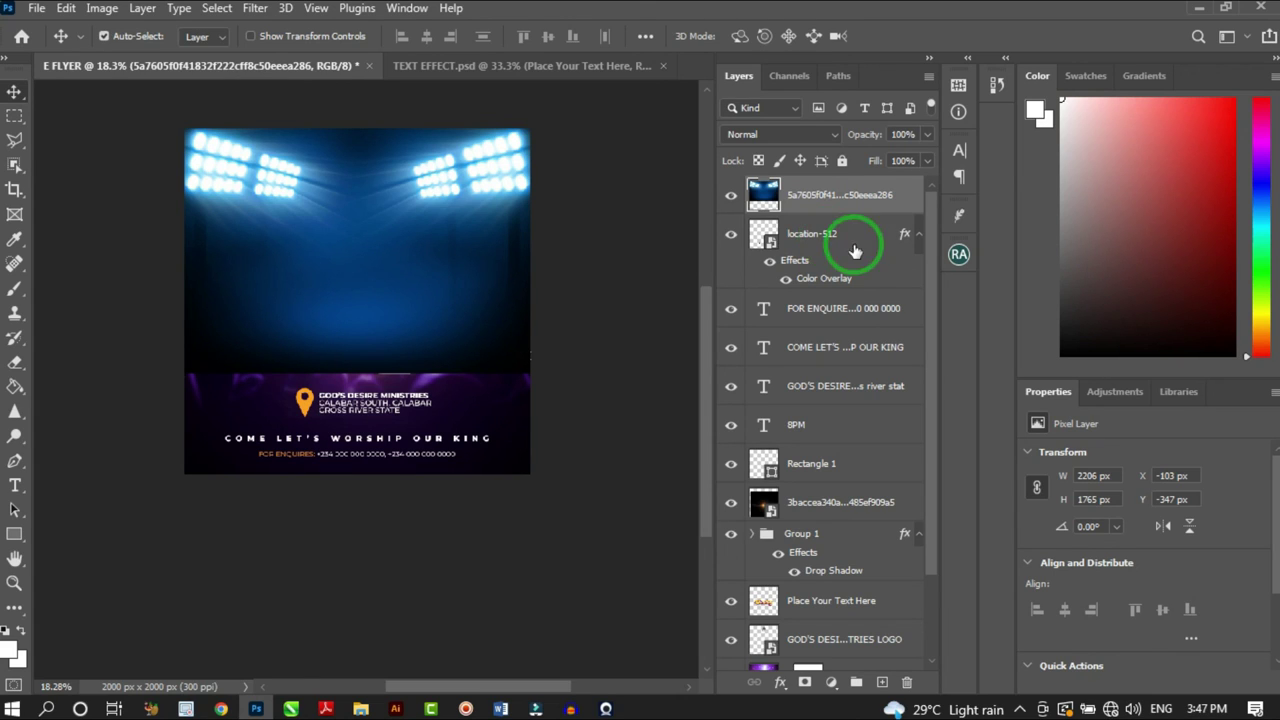
click(776, 137)
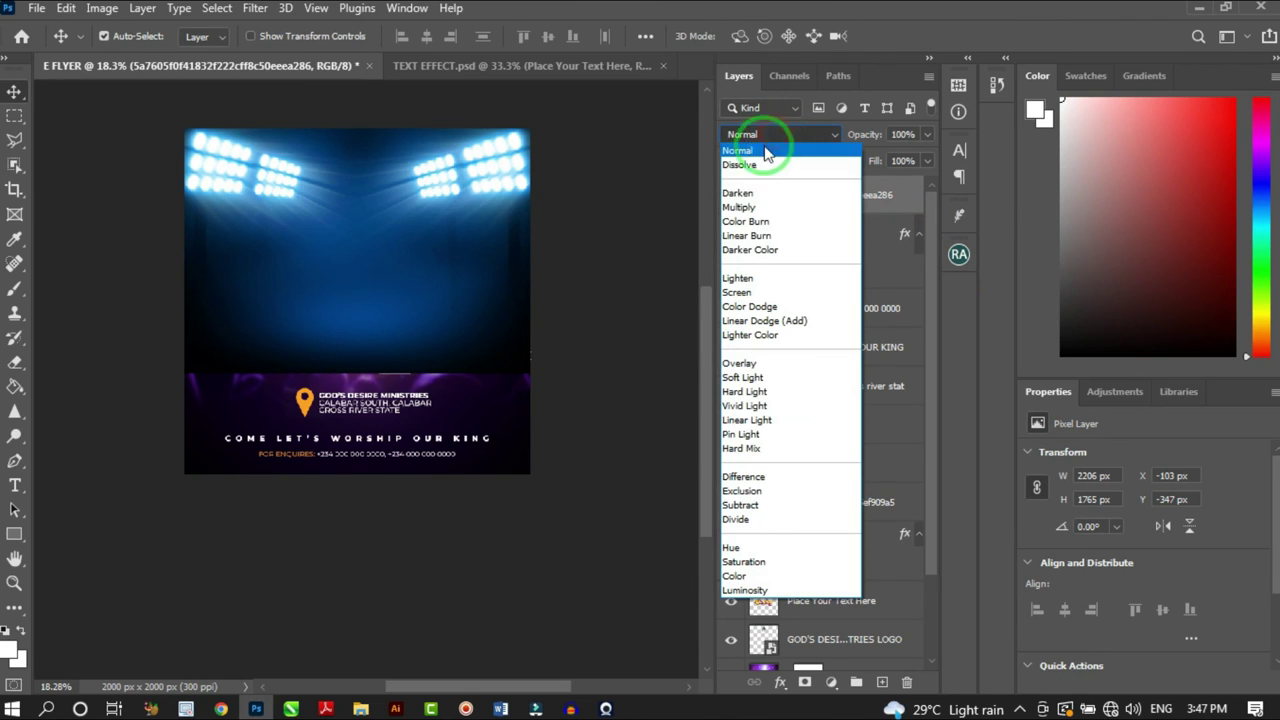
click(750, 296)
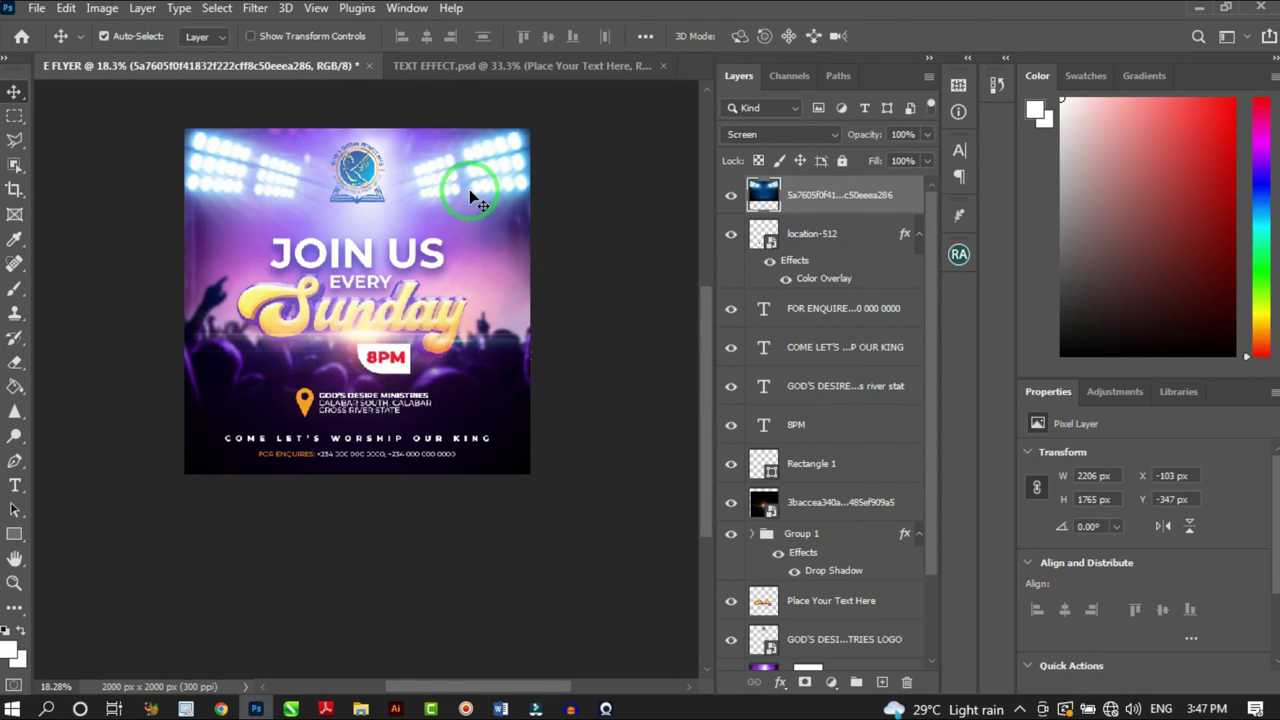
click(848, 190)
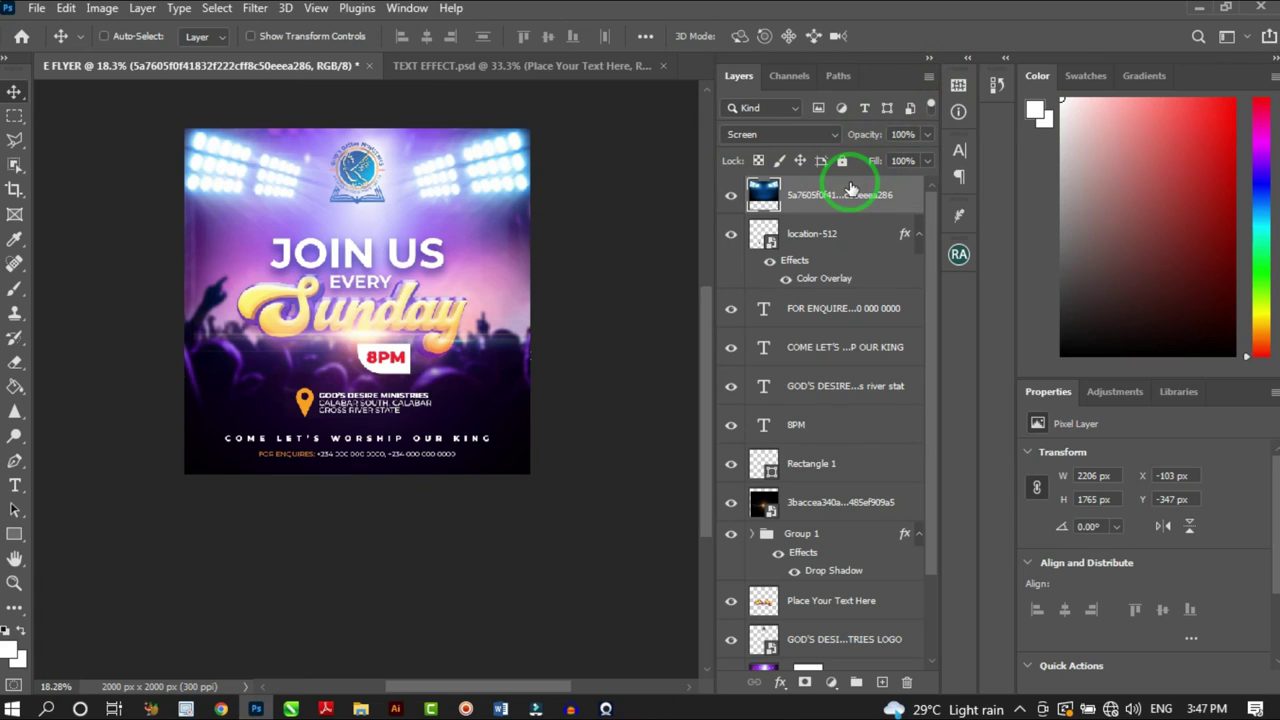
Apply a Curves adjustment with the RGB point at Input 124 / Output 54
key(ctrl+m)
drag(848, 180, 819, 318)
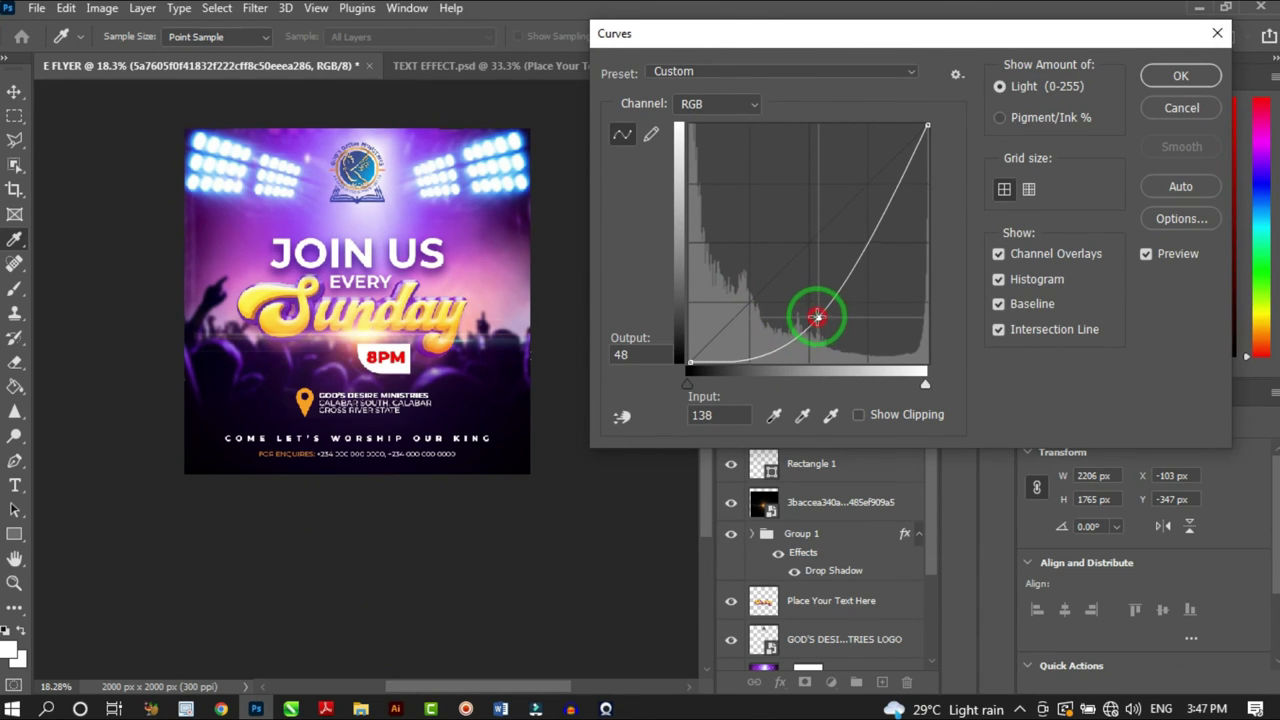
drag(817, 317, 805, 313)
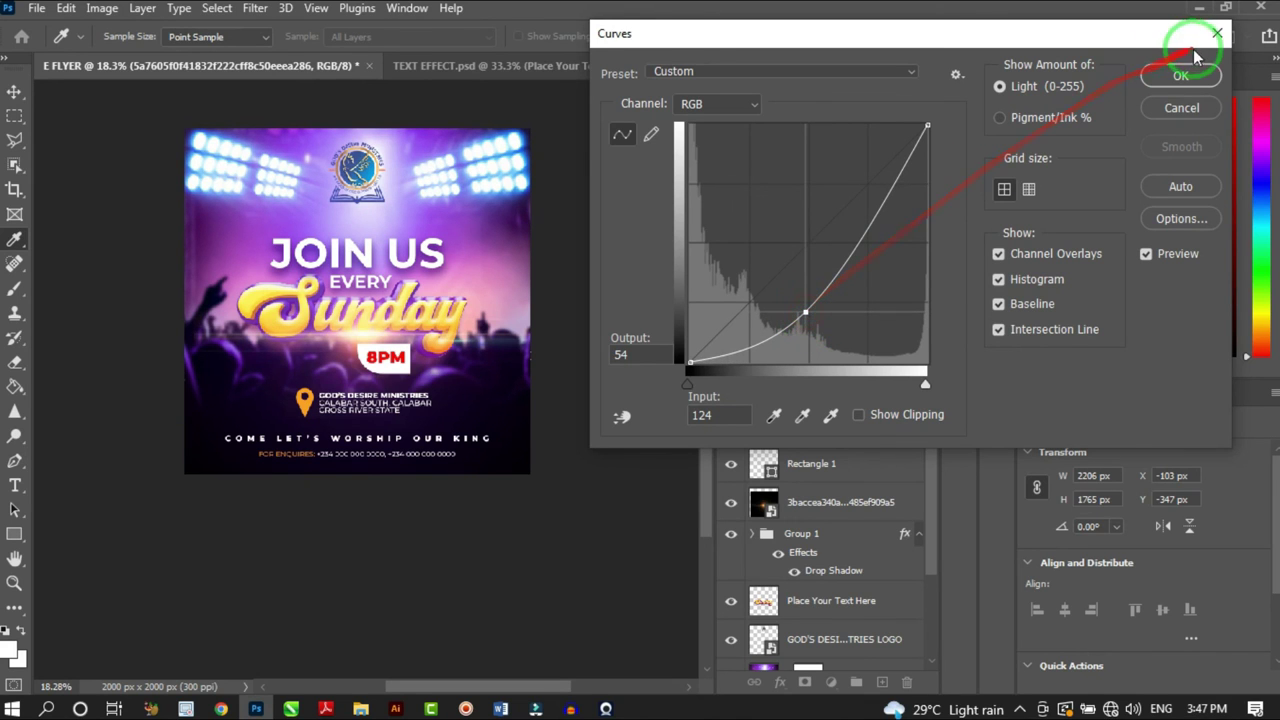
click(1181, 75)
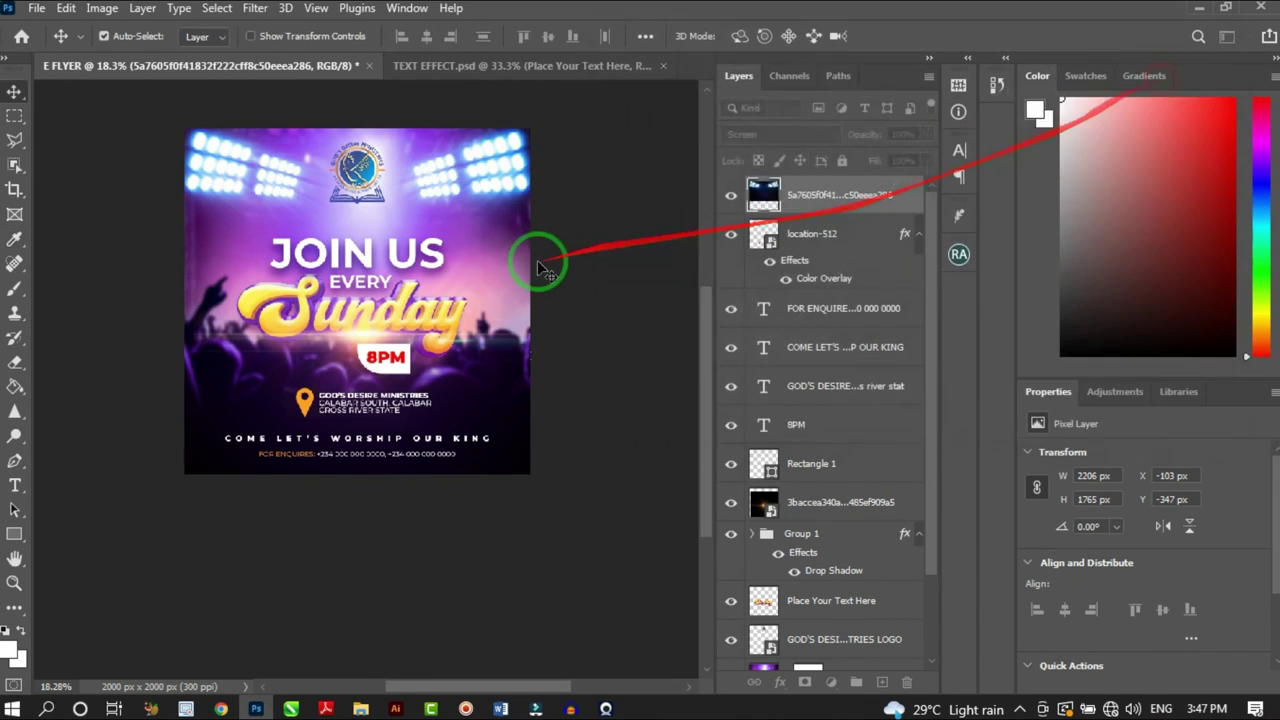
scroll(453, 245, down, 3)
scroll(445, 243, up, 4)
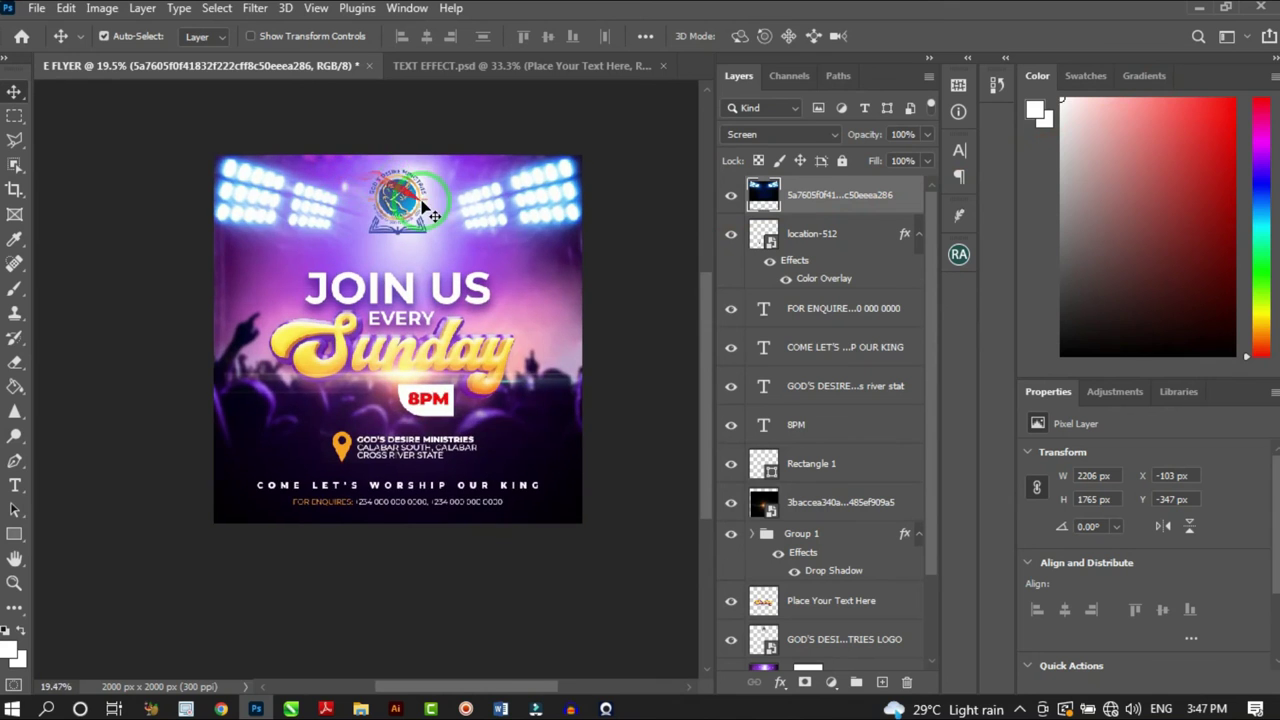
scroll(437, 213, down, 1)
scroll(437, 213, up, 2)
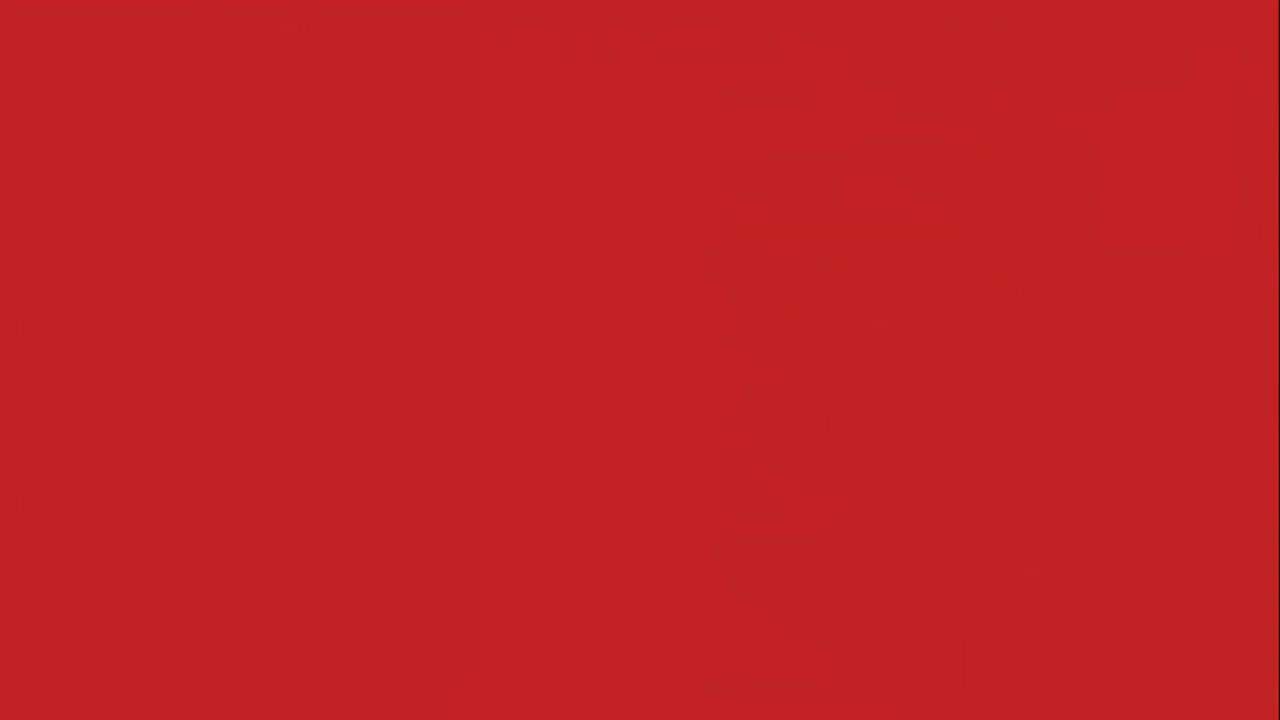